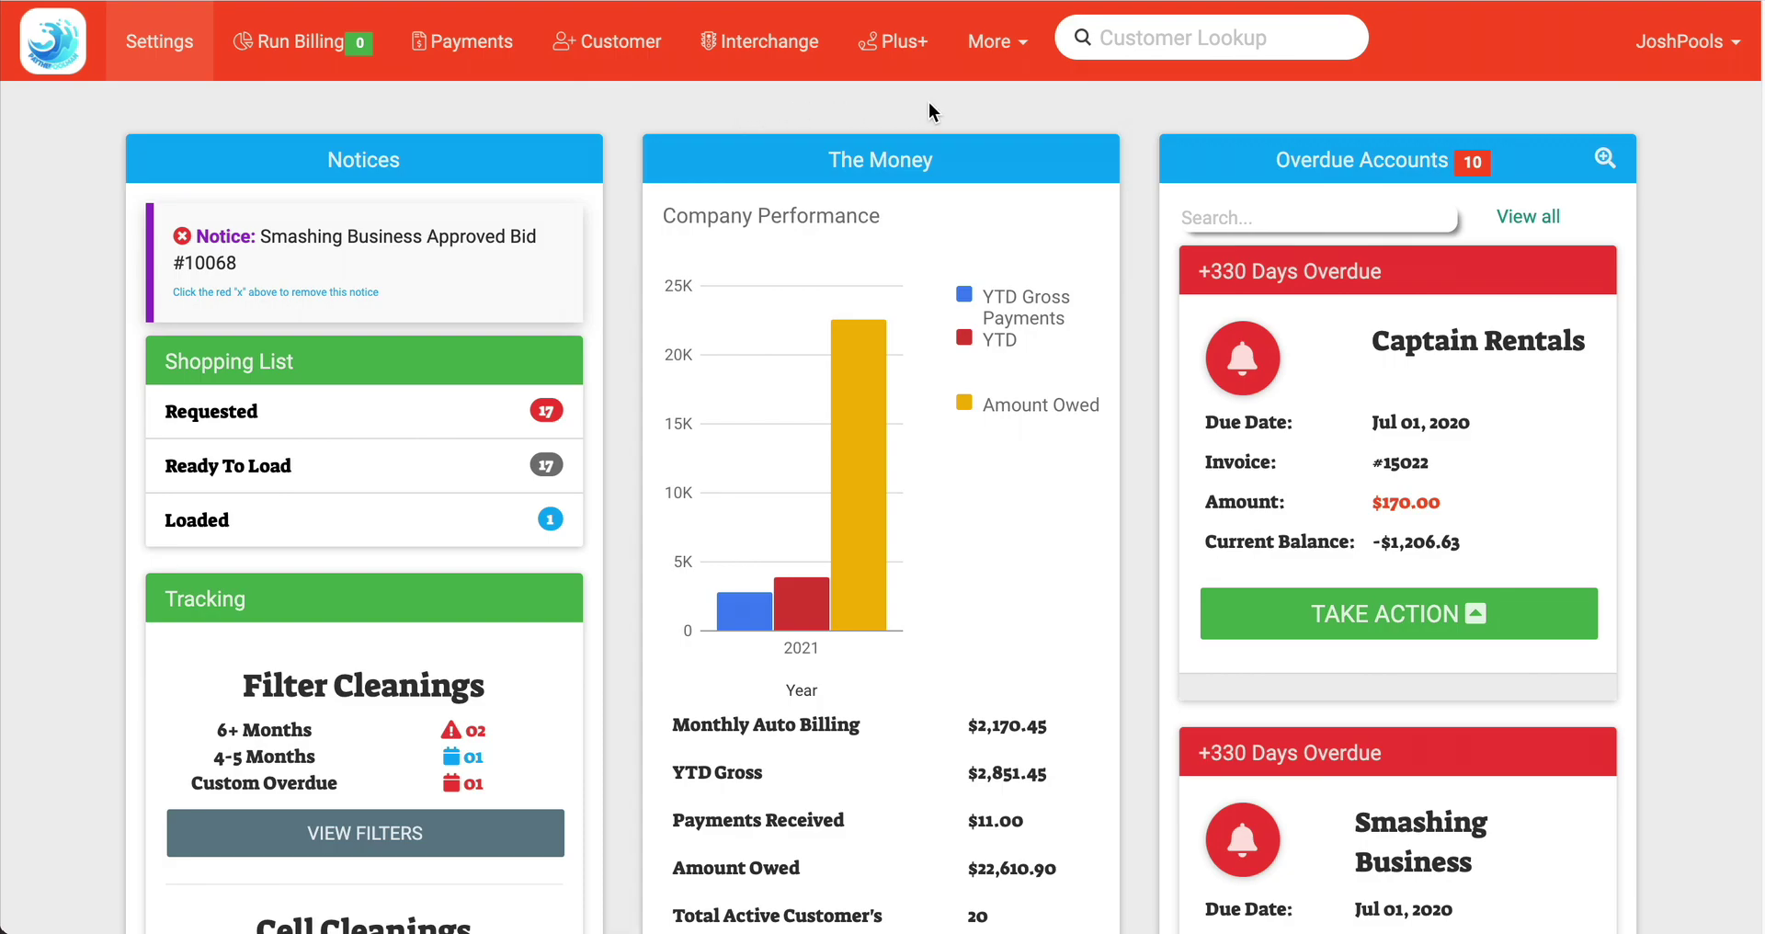
Open the Expense Dashboard and review the goal completion, top six expenses and recently added expenses
left_click(1002, 57)
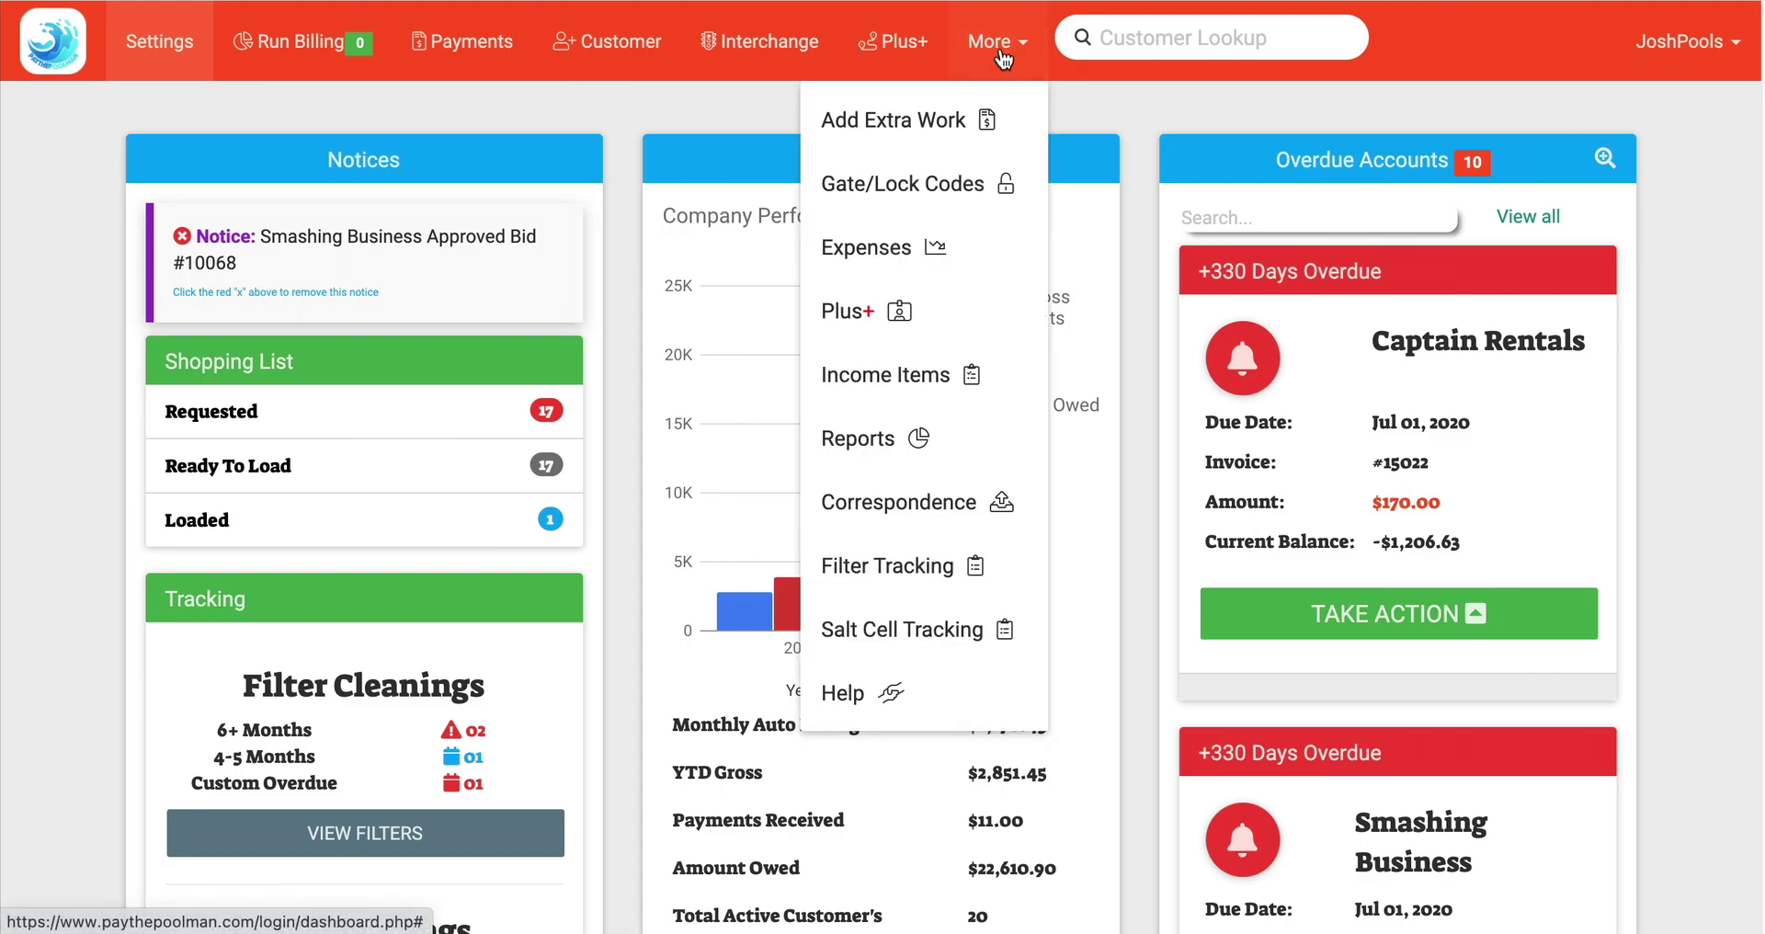
left_click(934, 241)
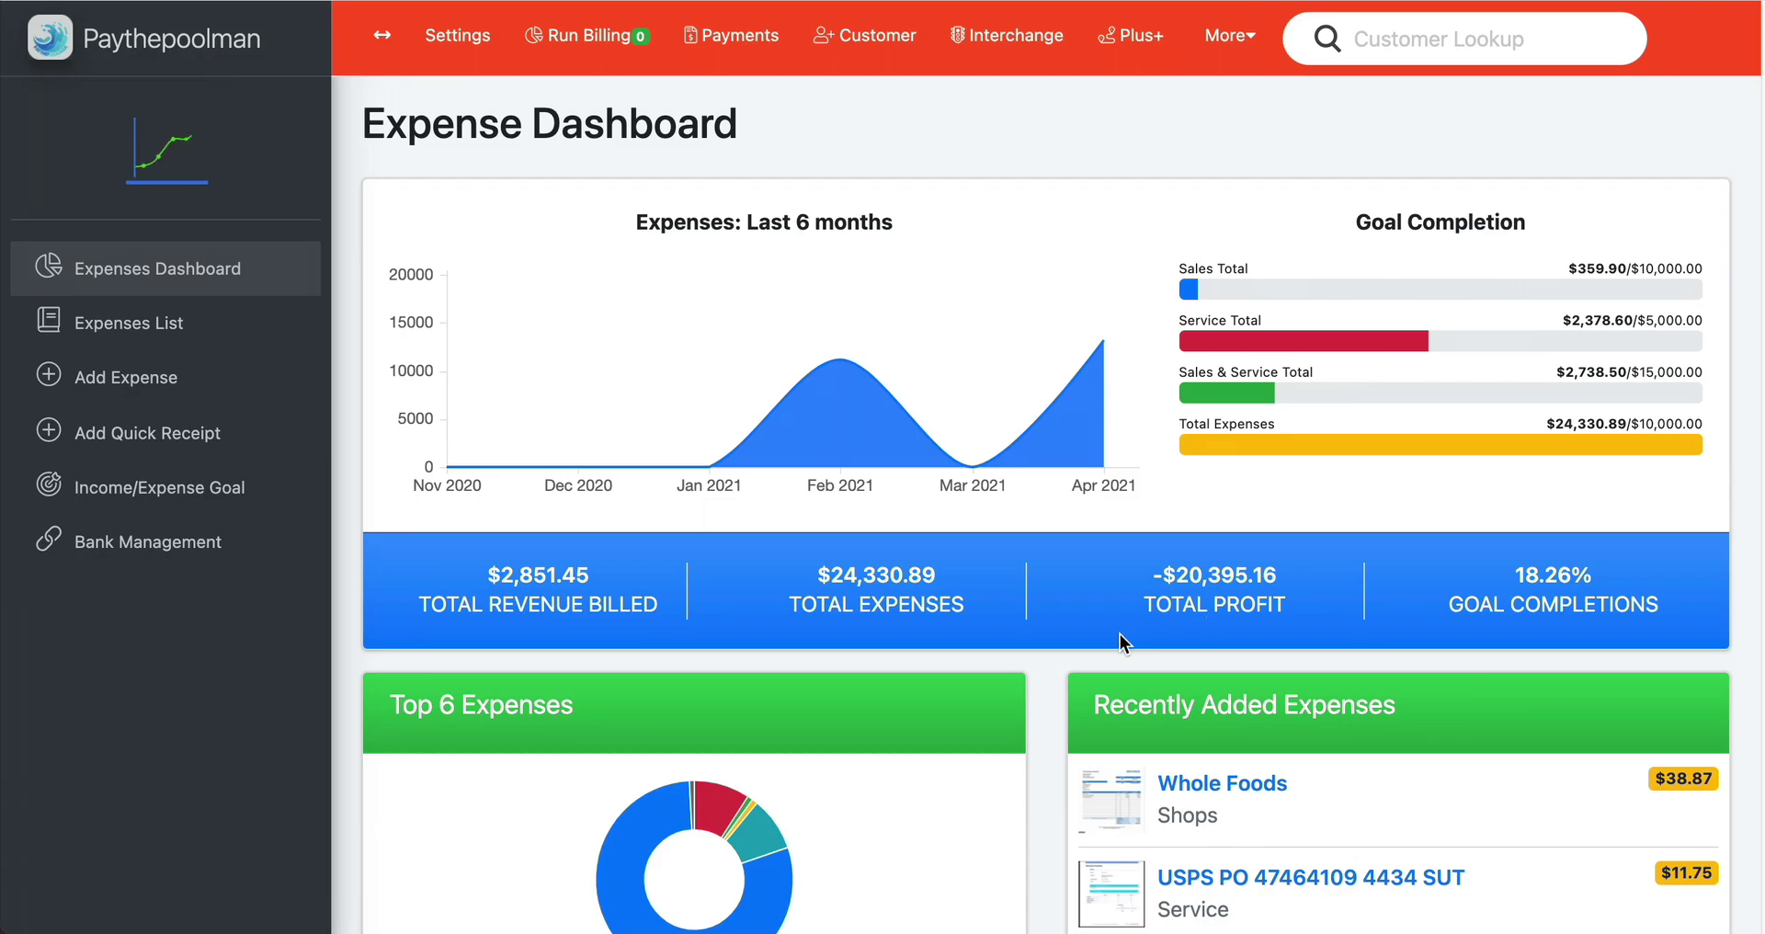
scroll(1083, 651, "down", 3)
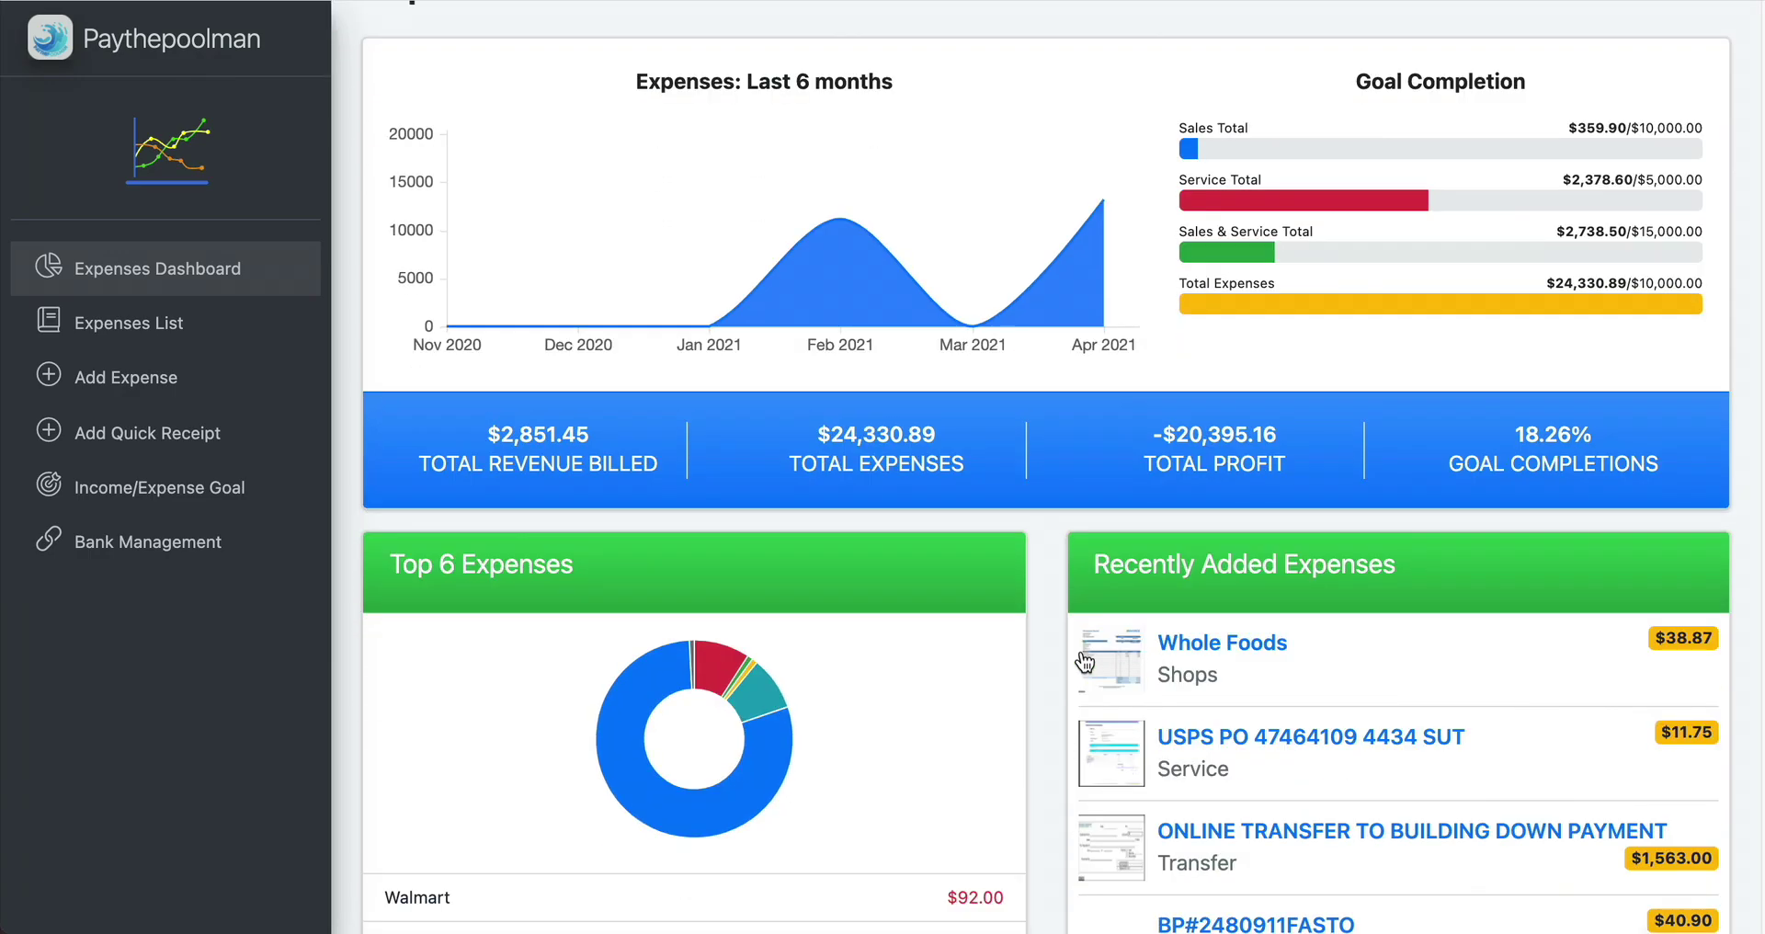
scroll(1081, 654, "down", 5)
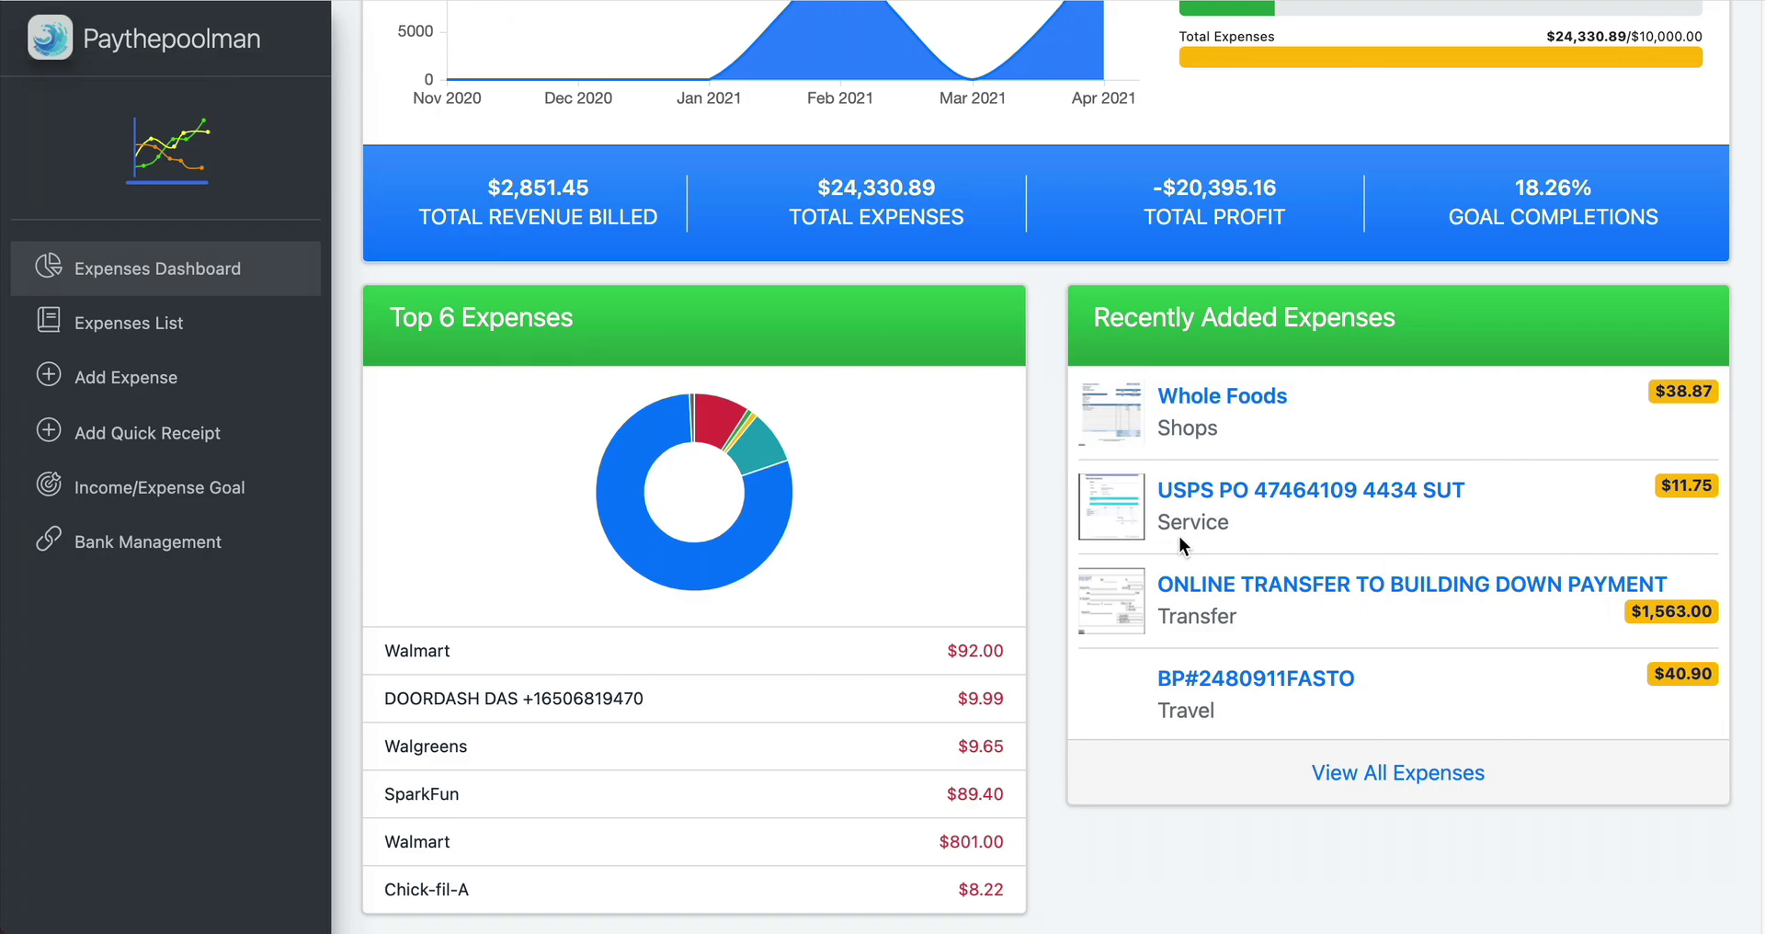
scroll(1160, 557, "up", 5)
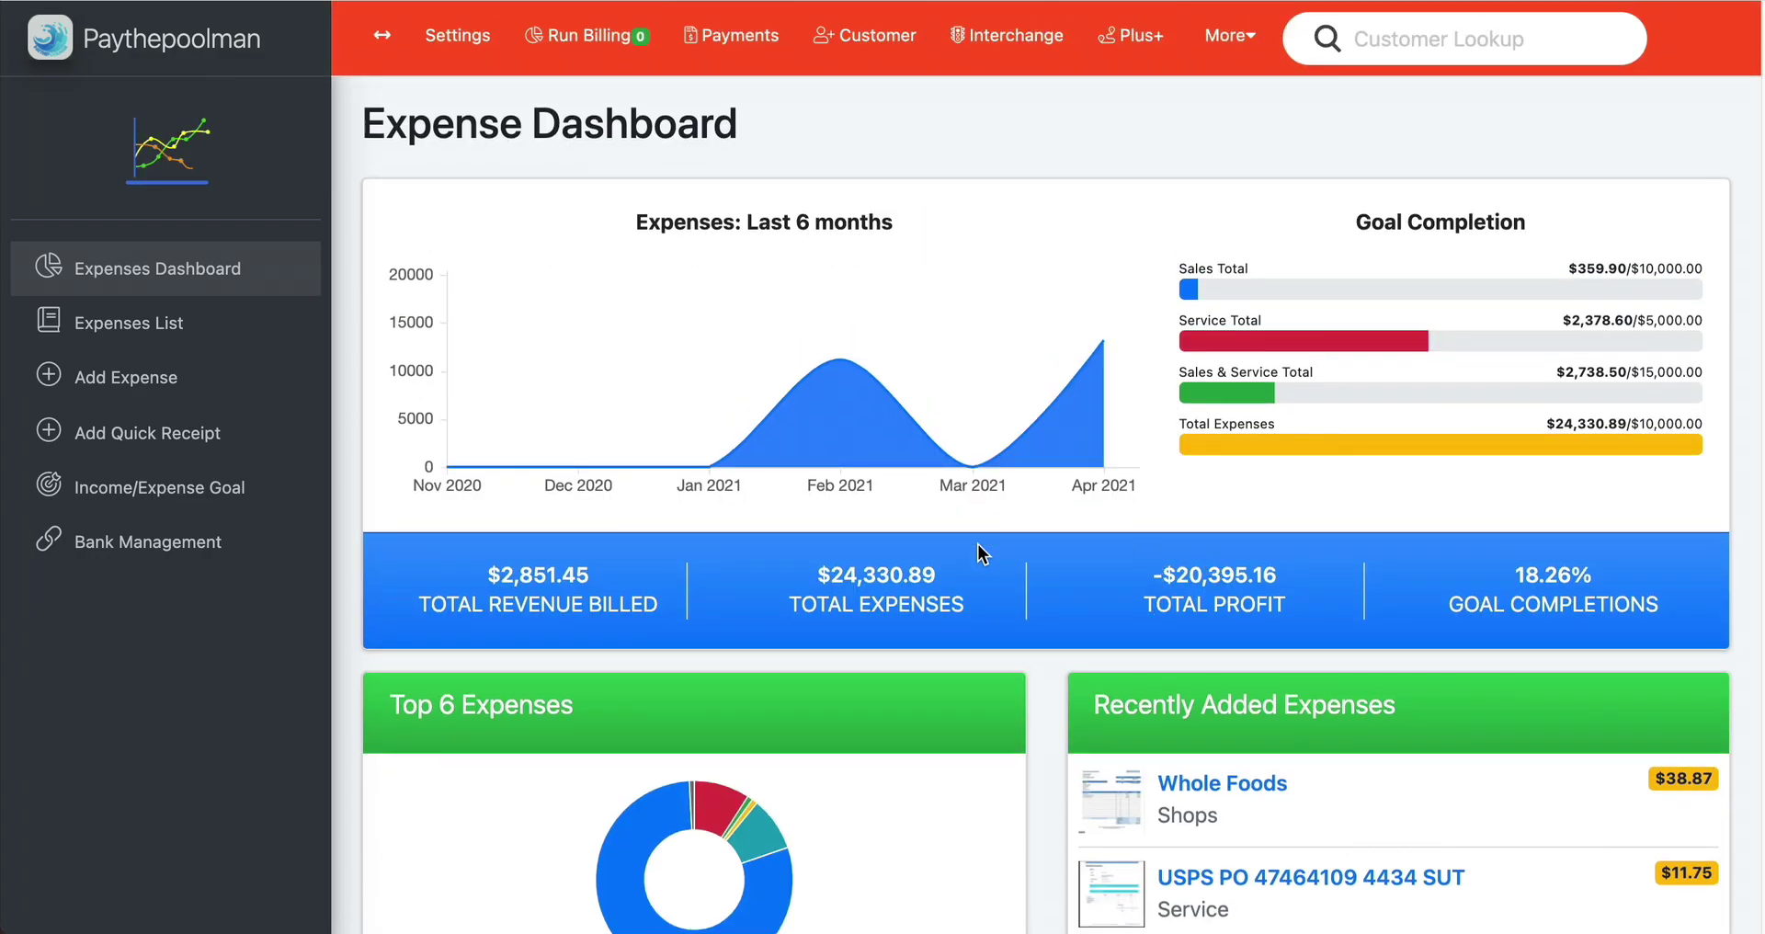
Open the Expenses List and view the receipt image attached to the Whole Foods expense, closing it when done
left_click(176, 341)
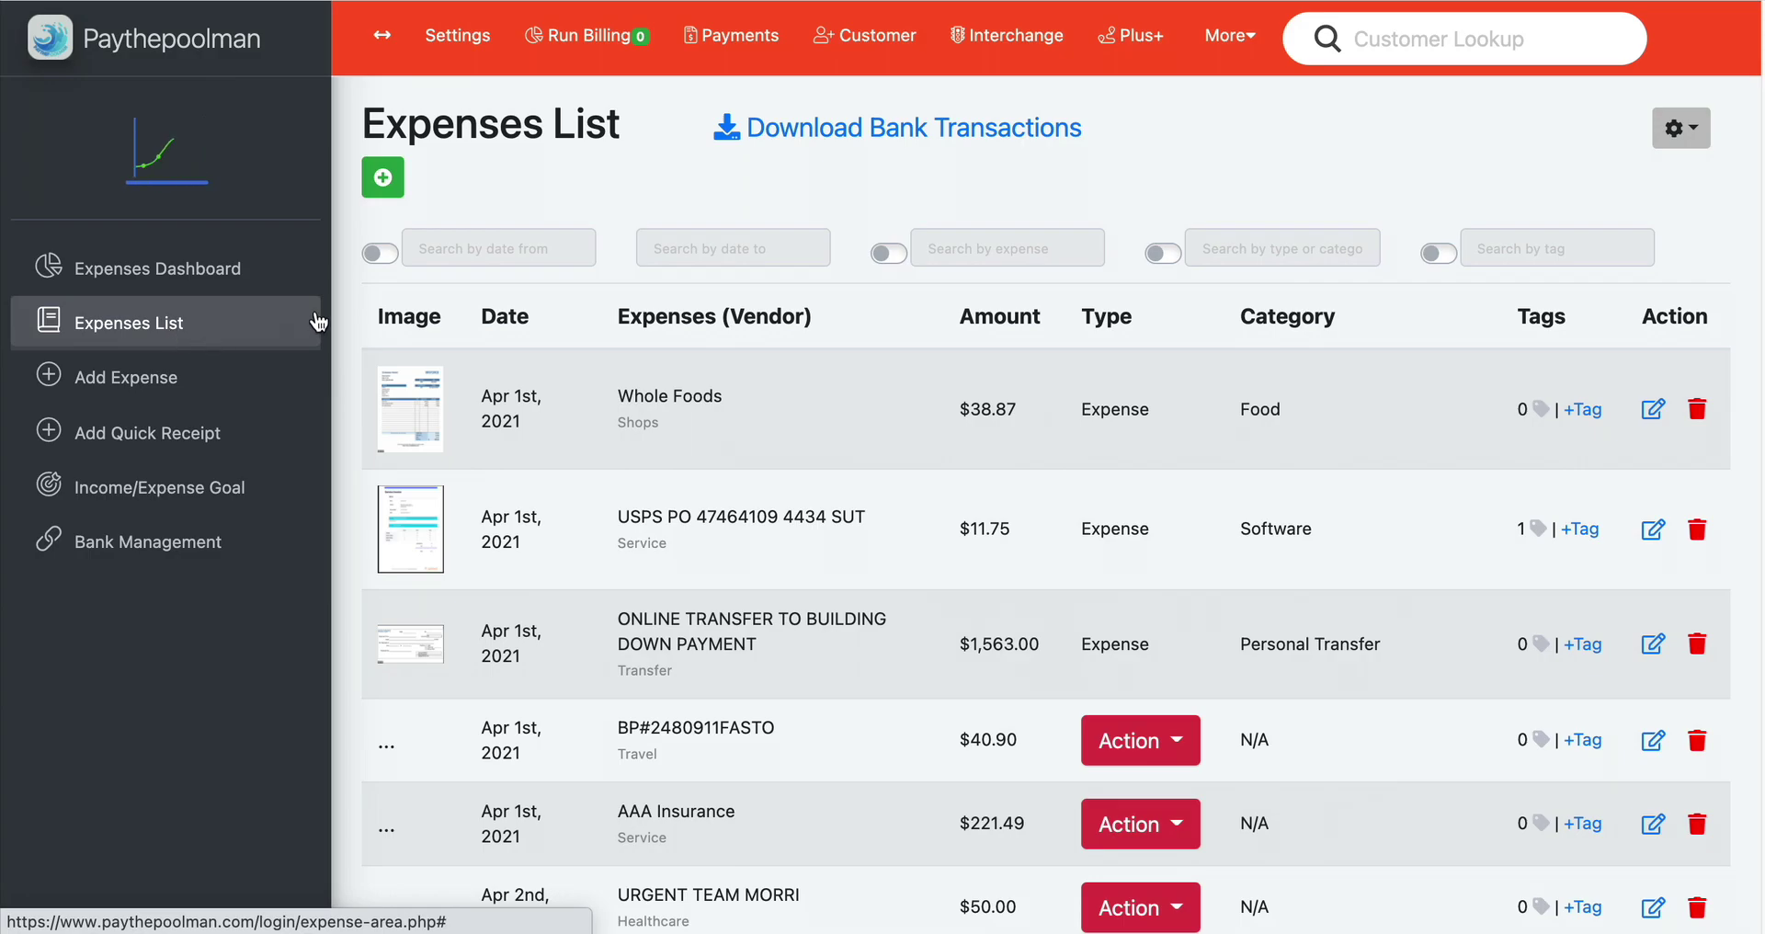
left_click(410, 409)
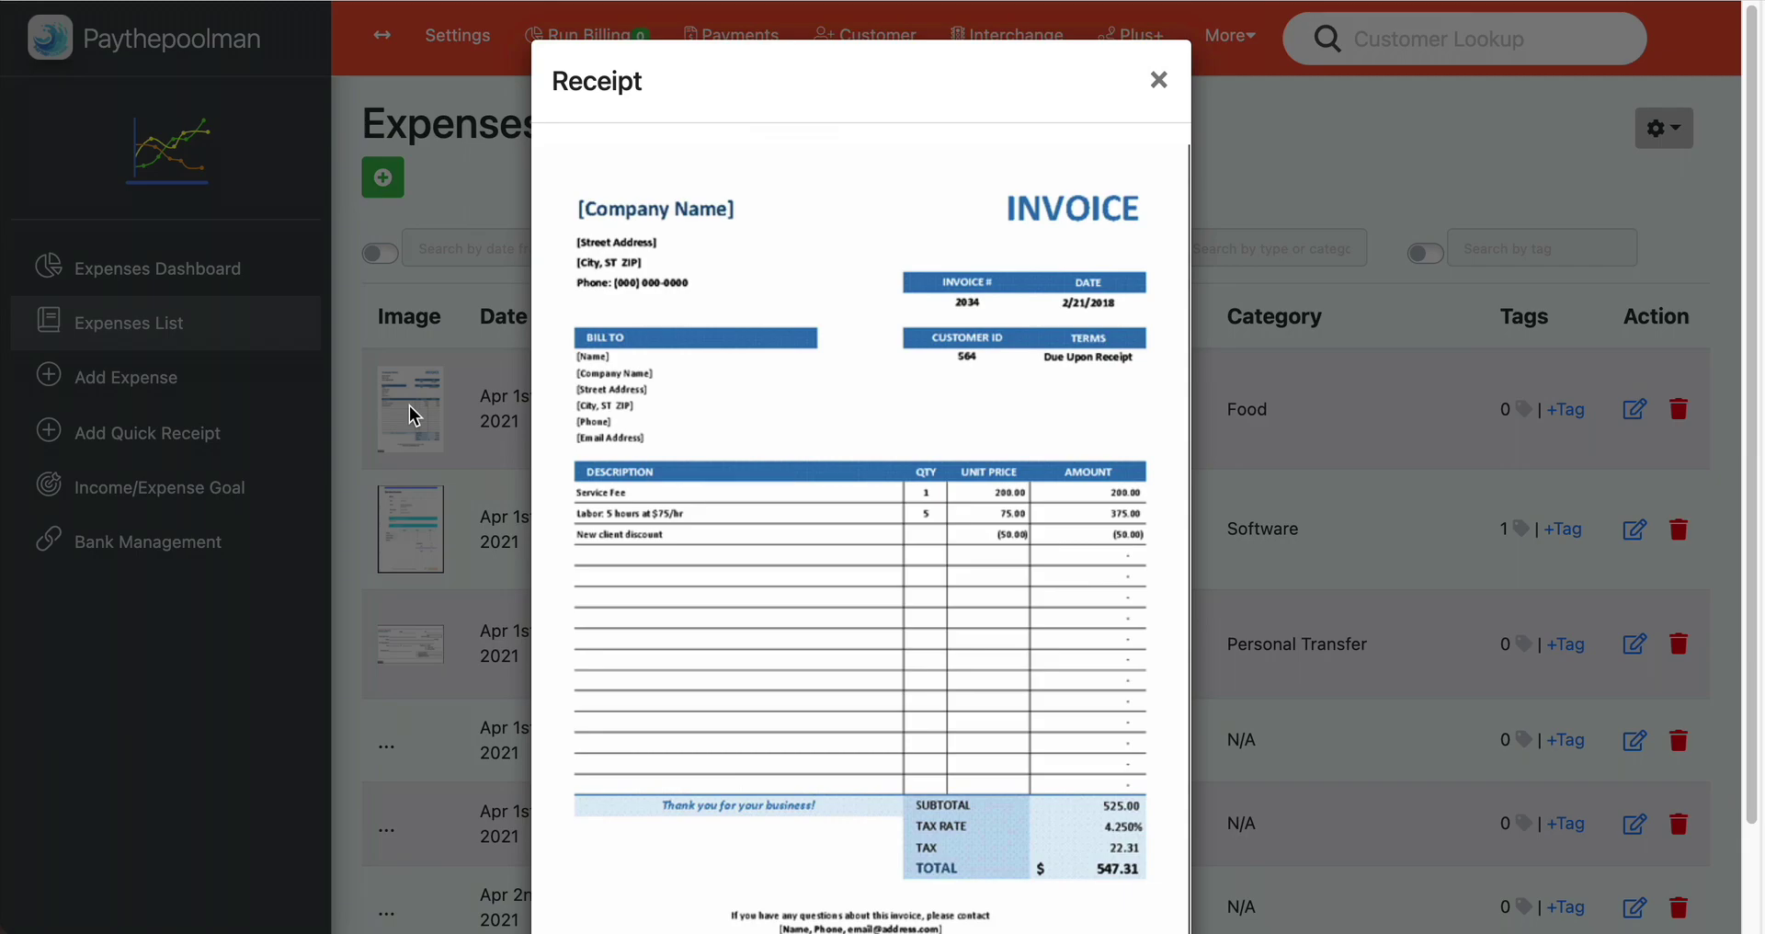
left_click(1158, 80)
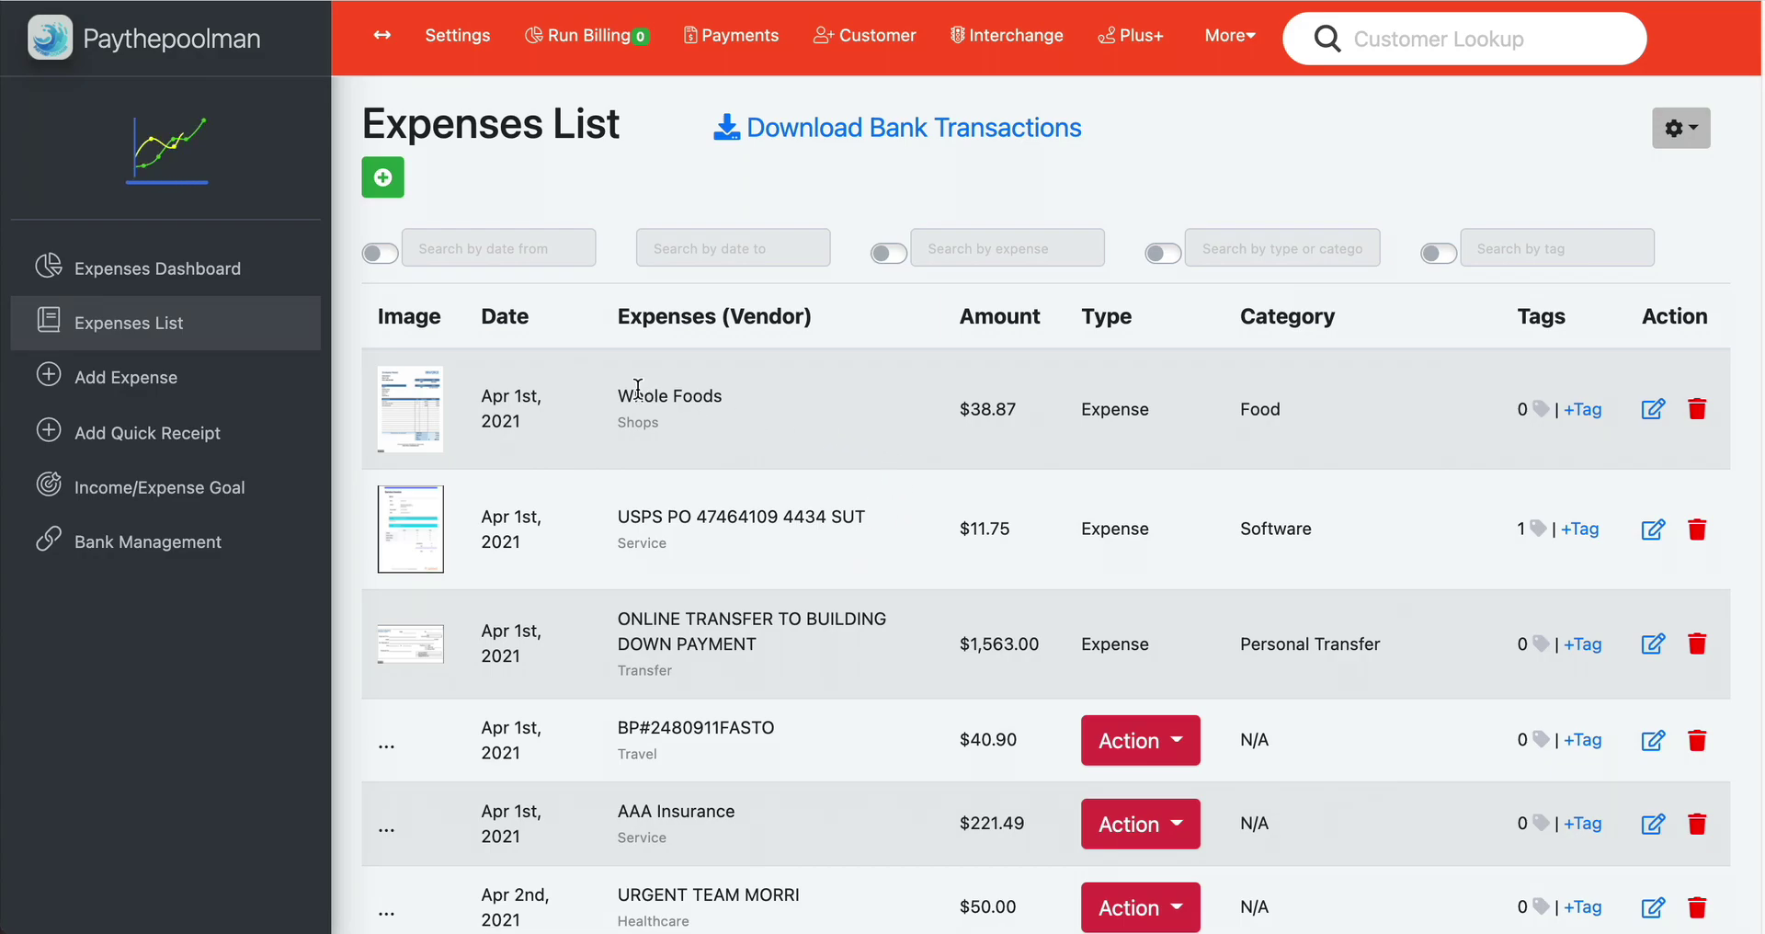
Examine the vendor, type and category of the Whole Foods expense and look over the uncategorized entries
left_click_drag(636, 396, 736, 394)
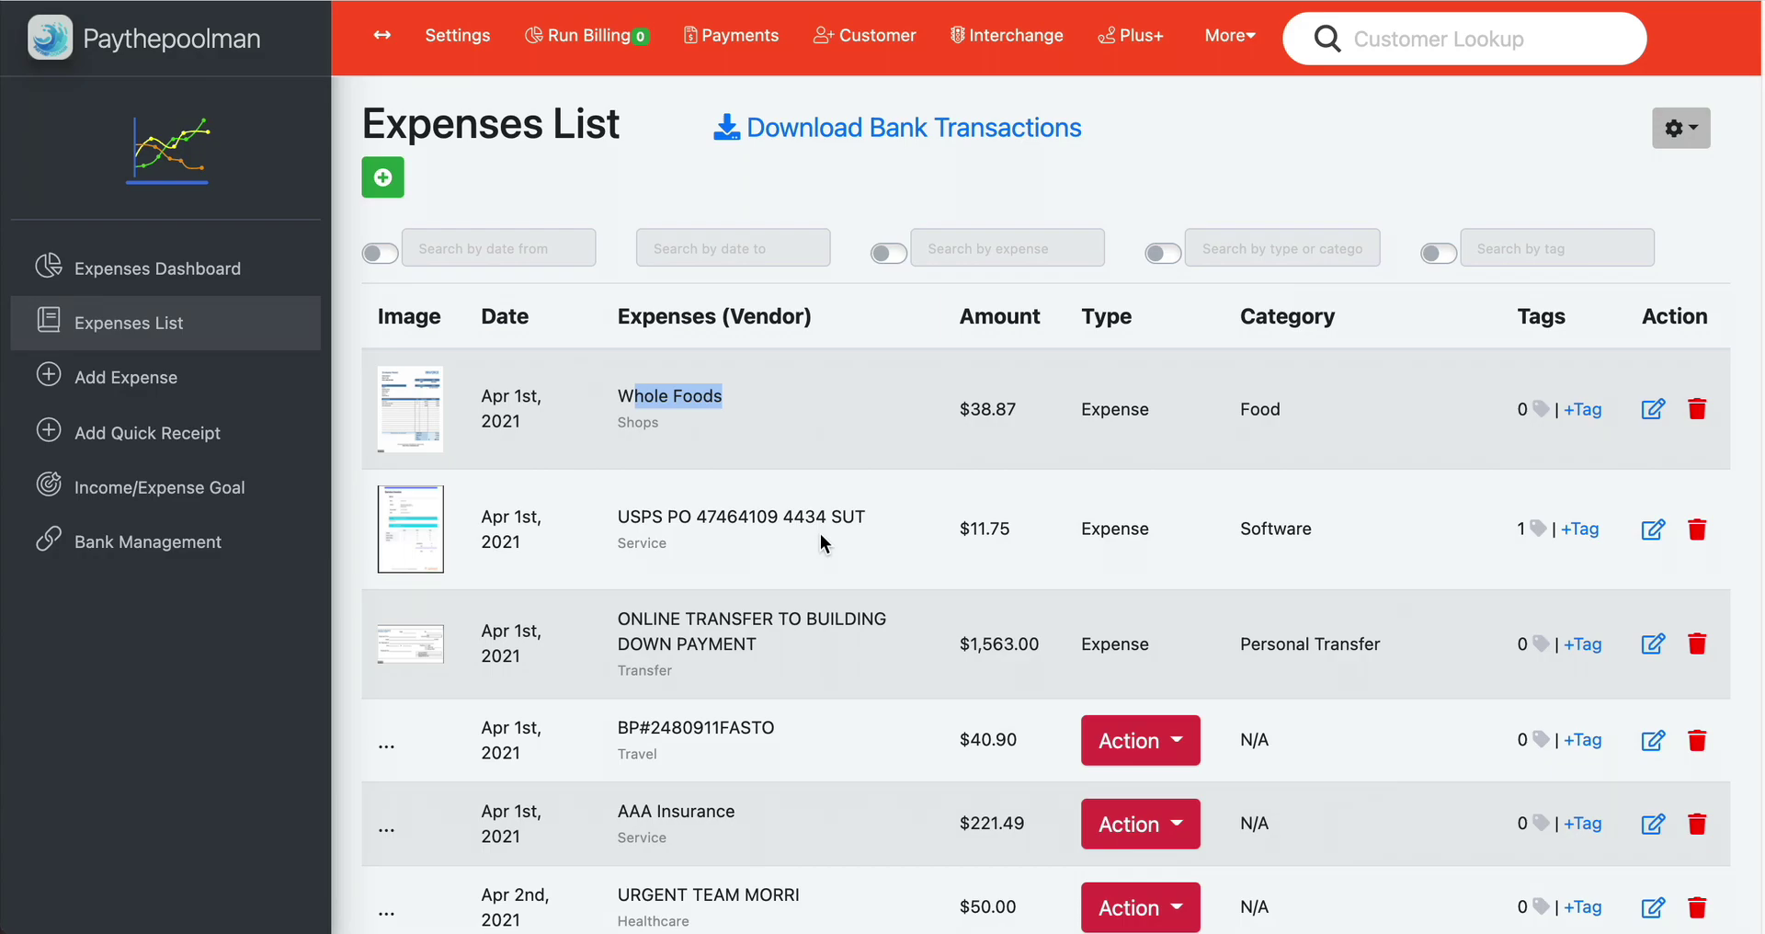
left_click_drag(1081, 409, 1200, 414)
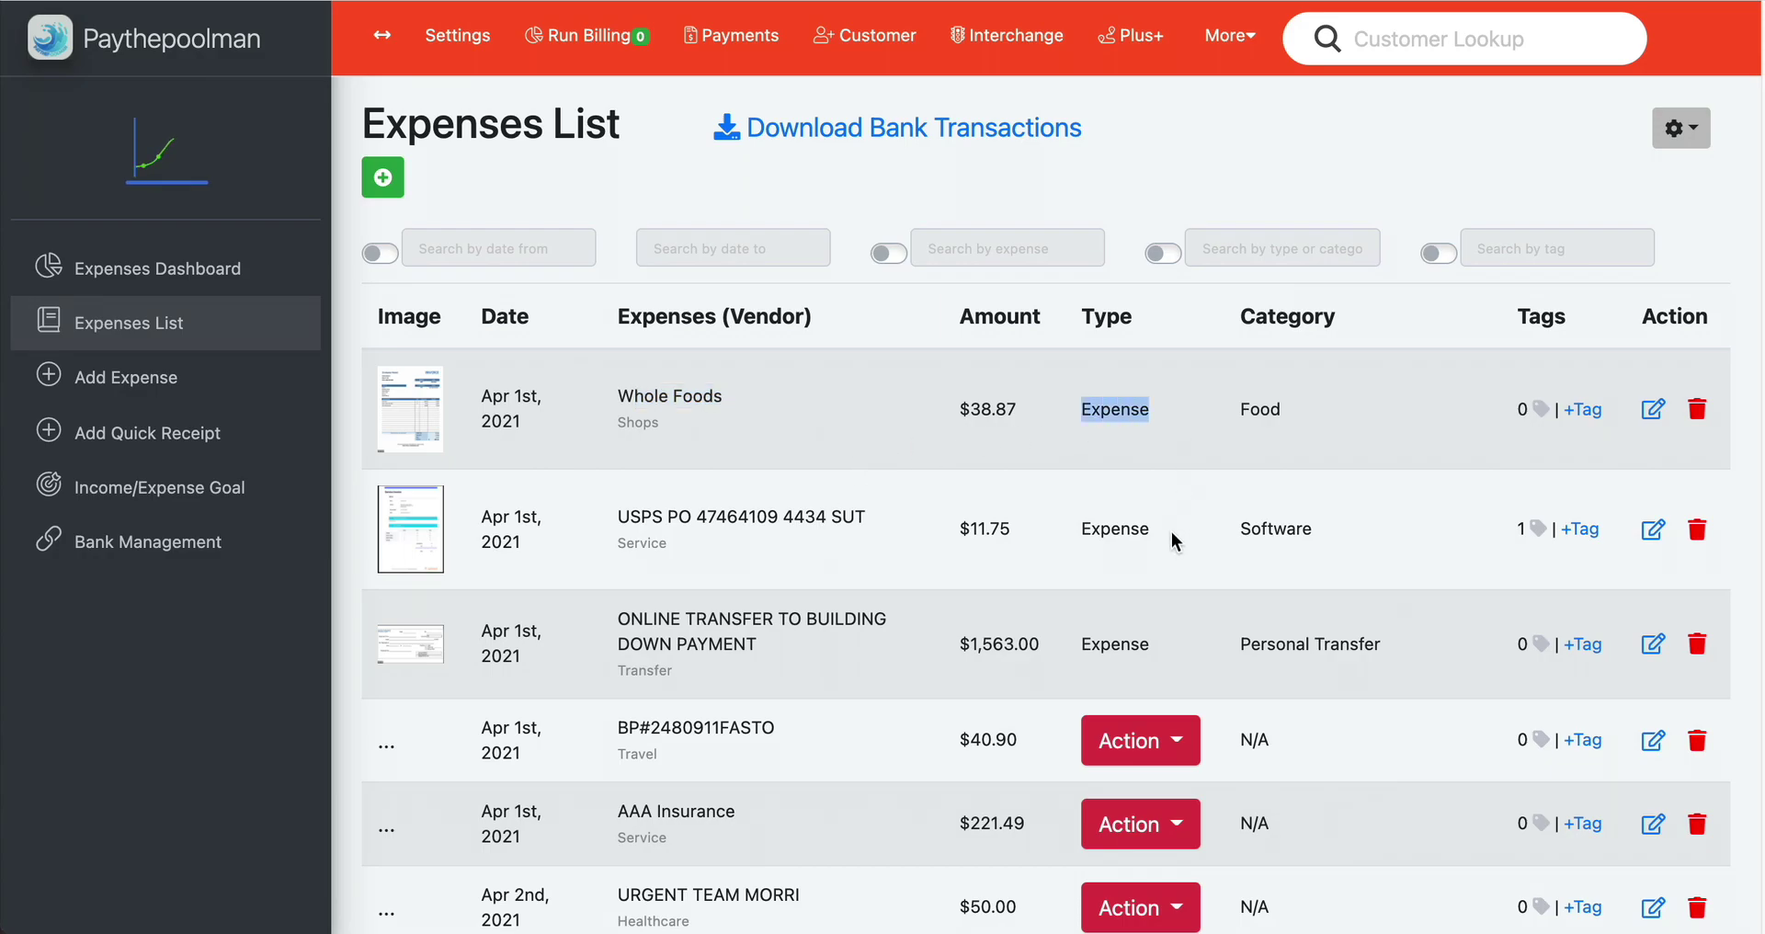
double_click(1250, 415)
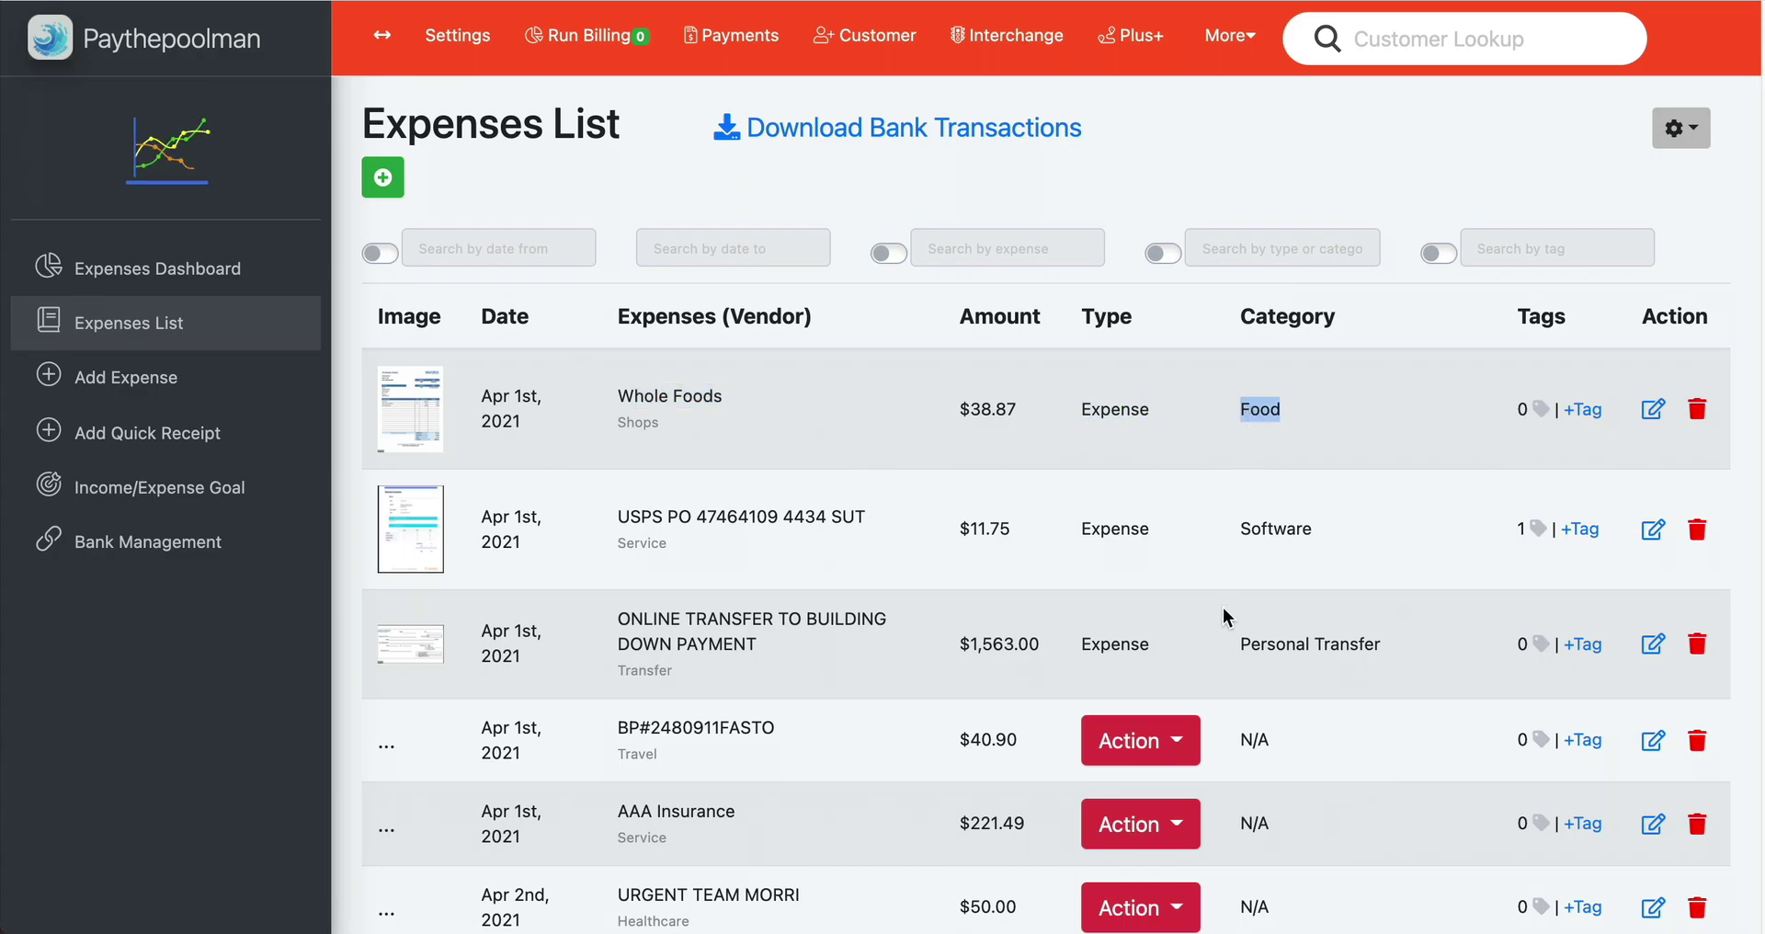
left_click(1311, 433)
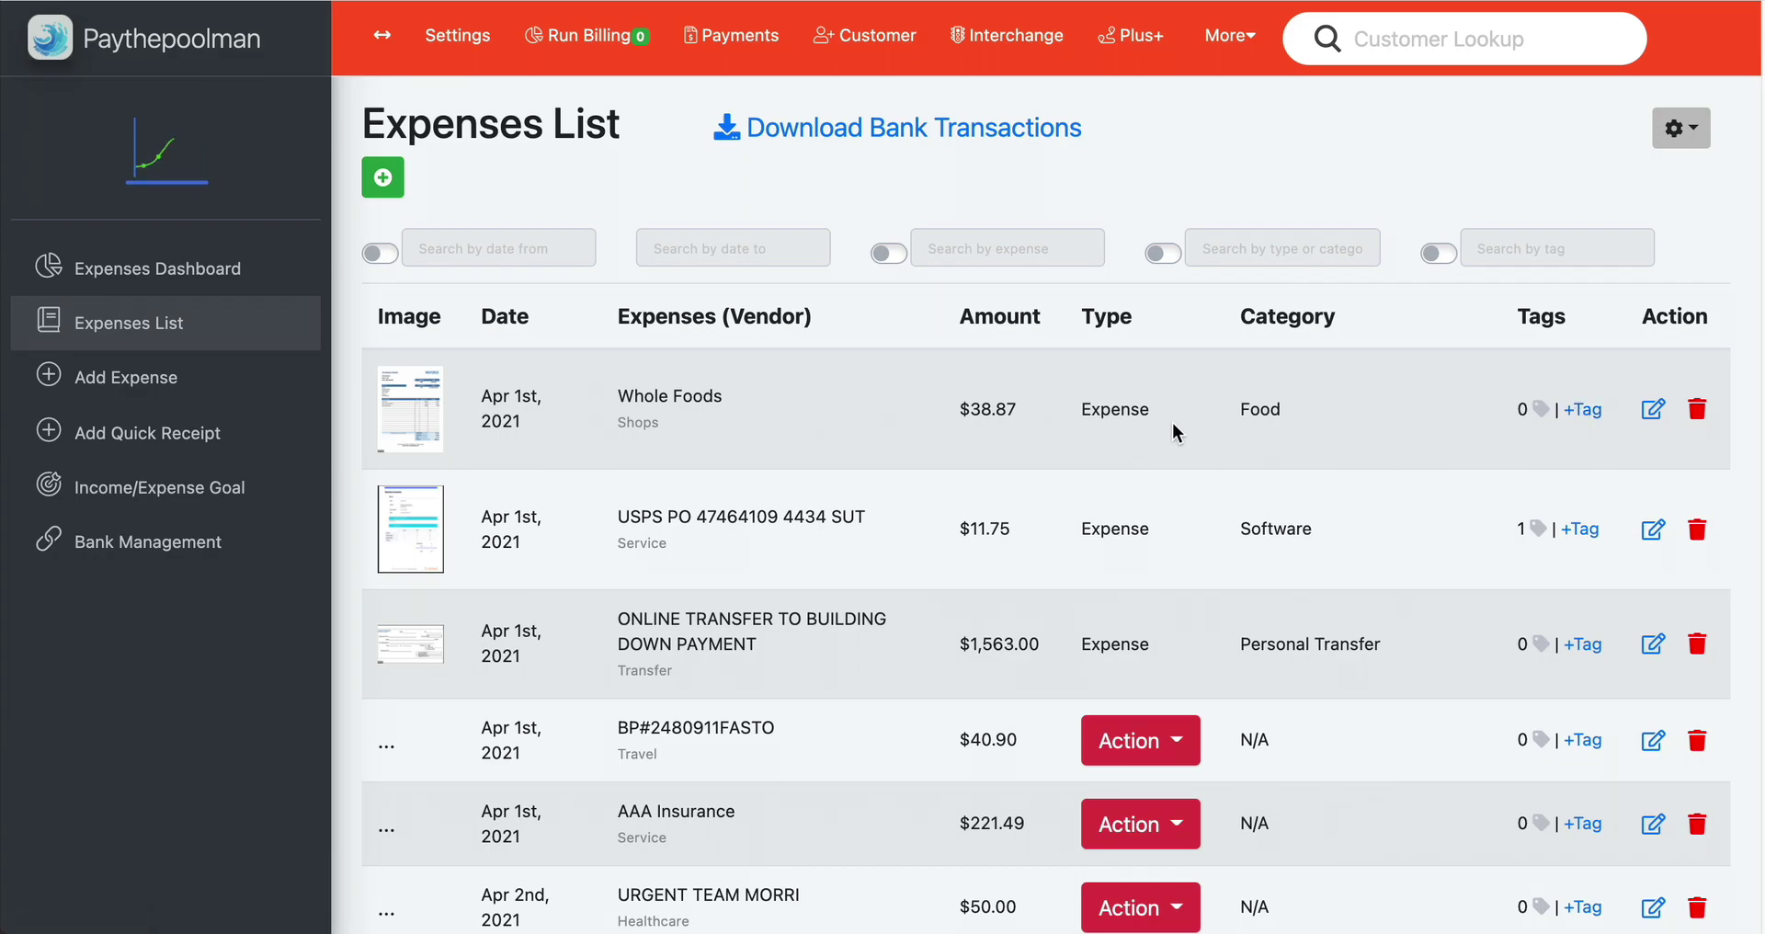
scroll(908, 633, "down", 1)
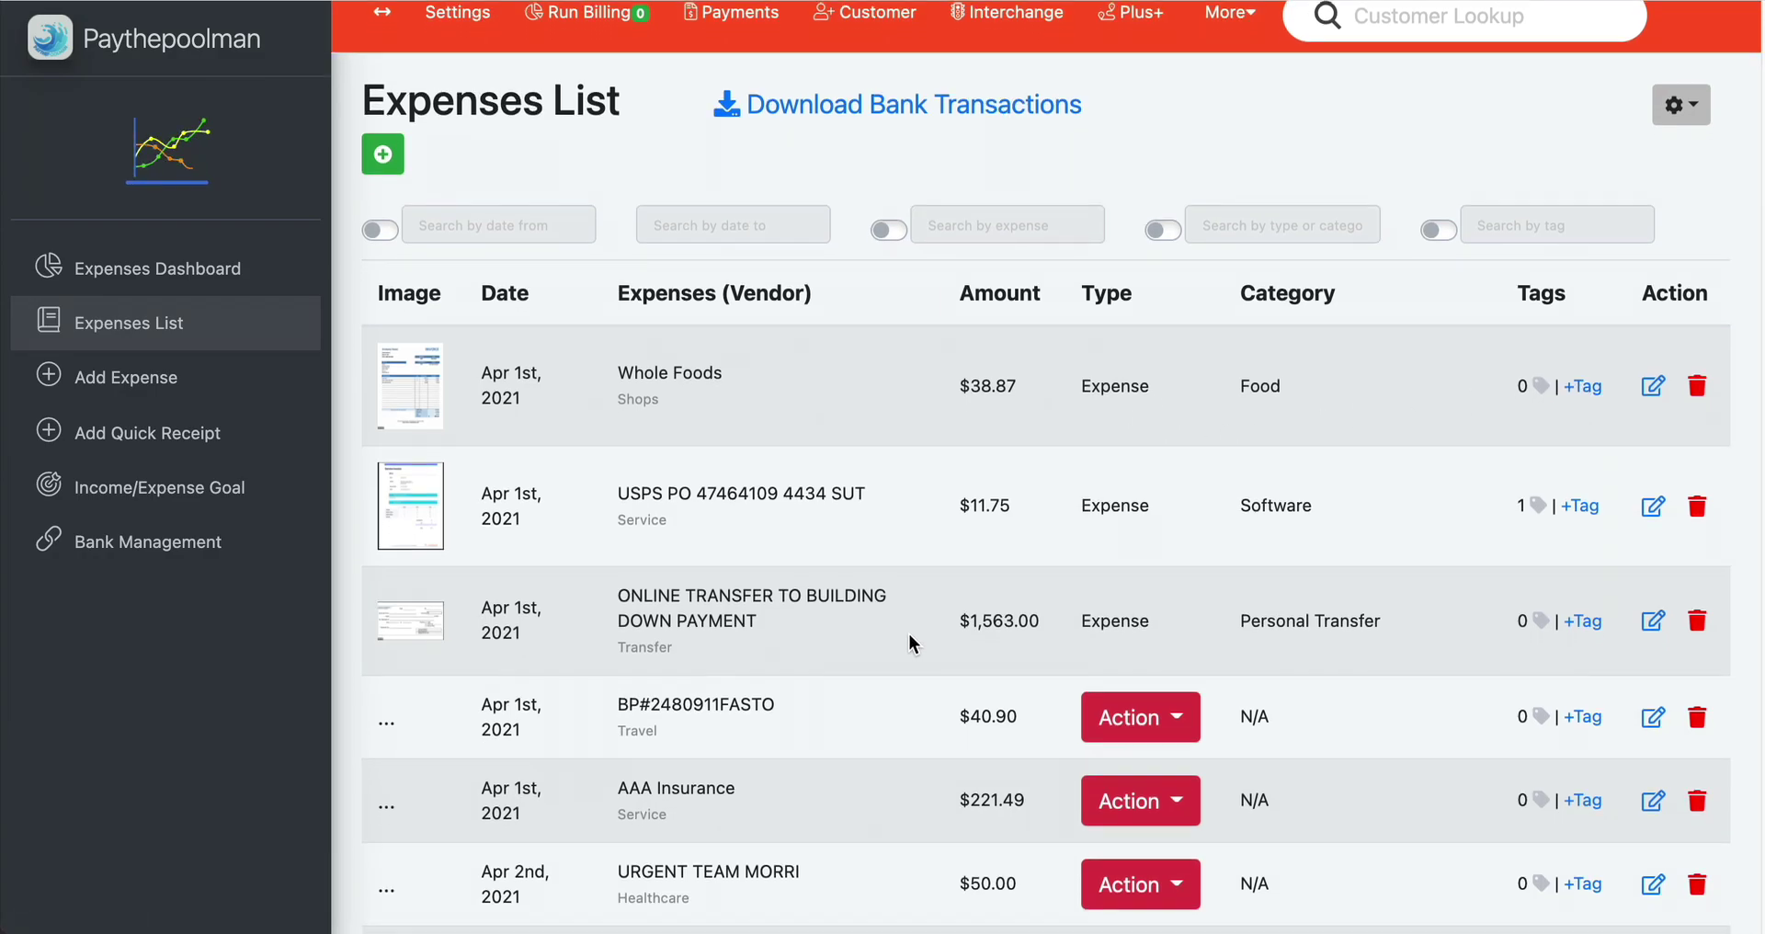
scroll(910, 646, "down", 2)
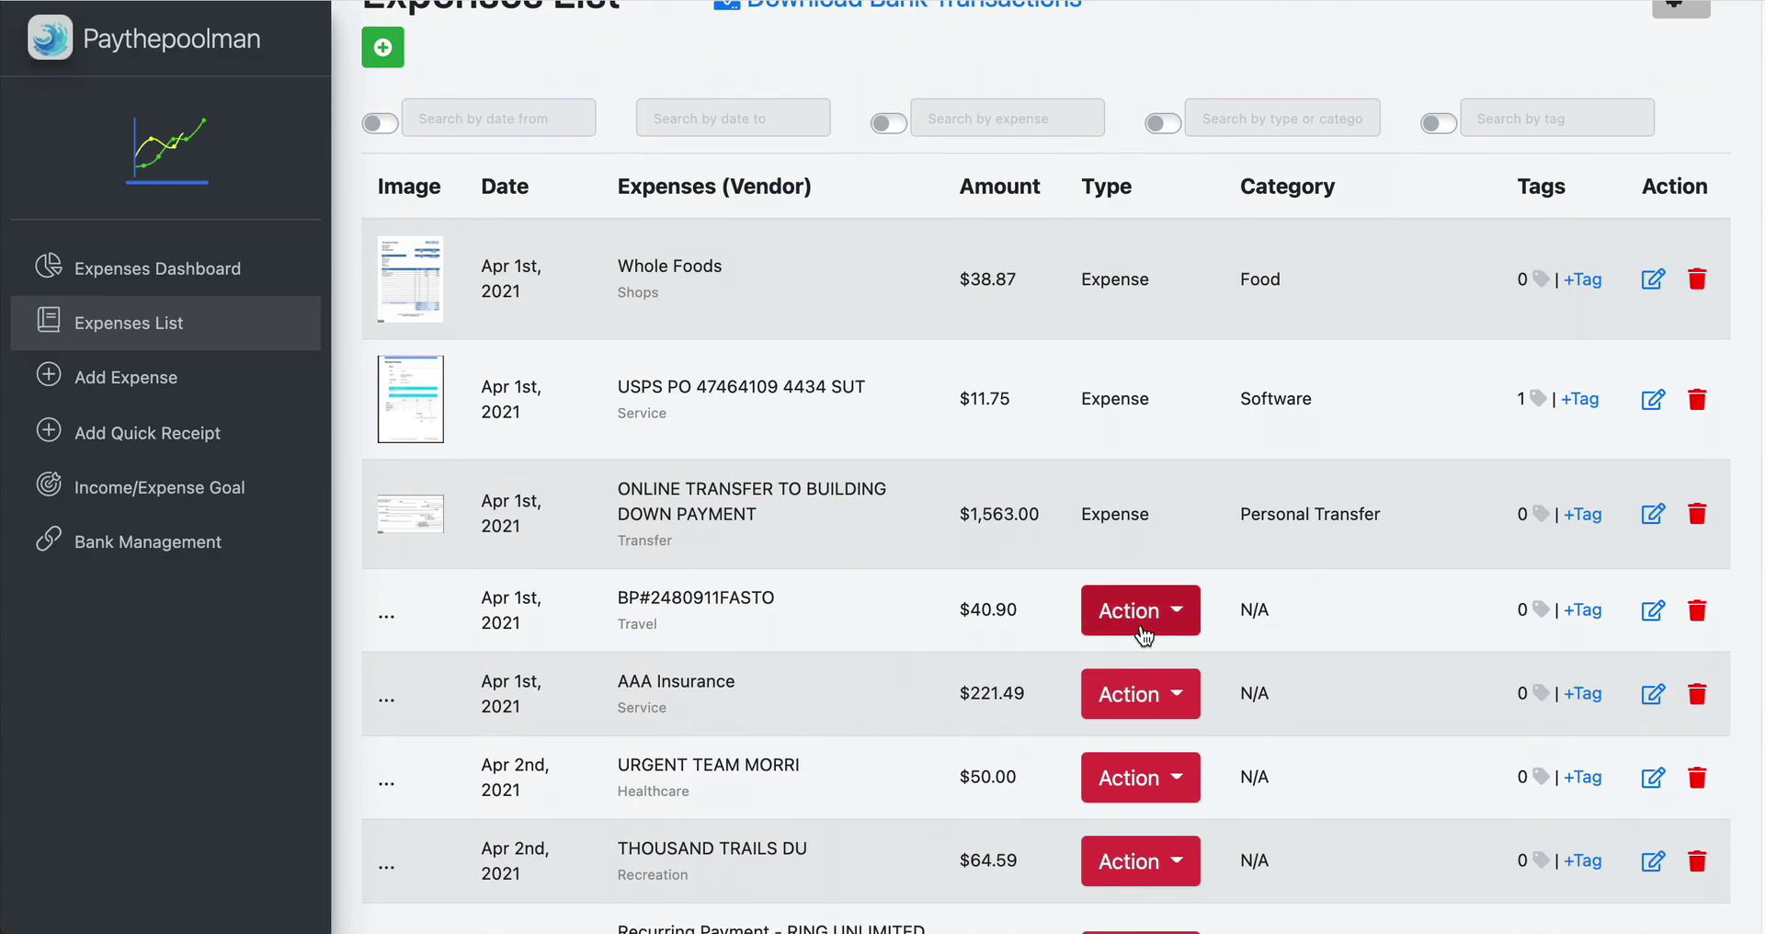
scroll(1131, 615, "up", 3)
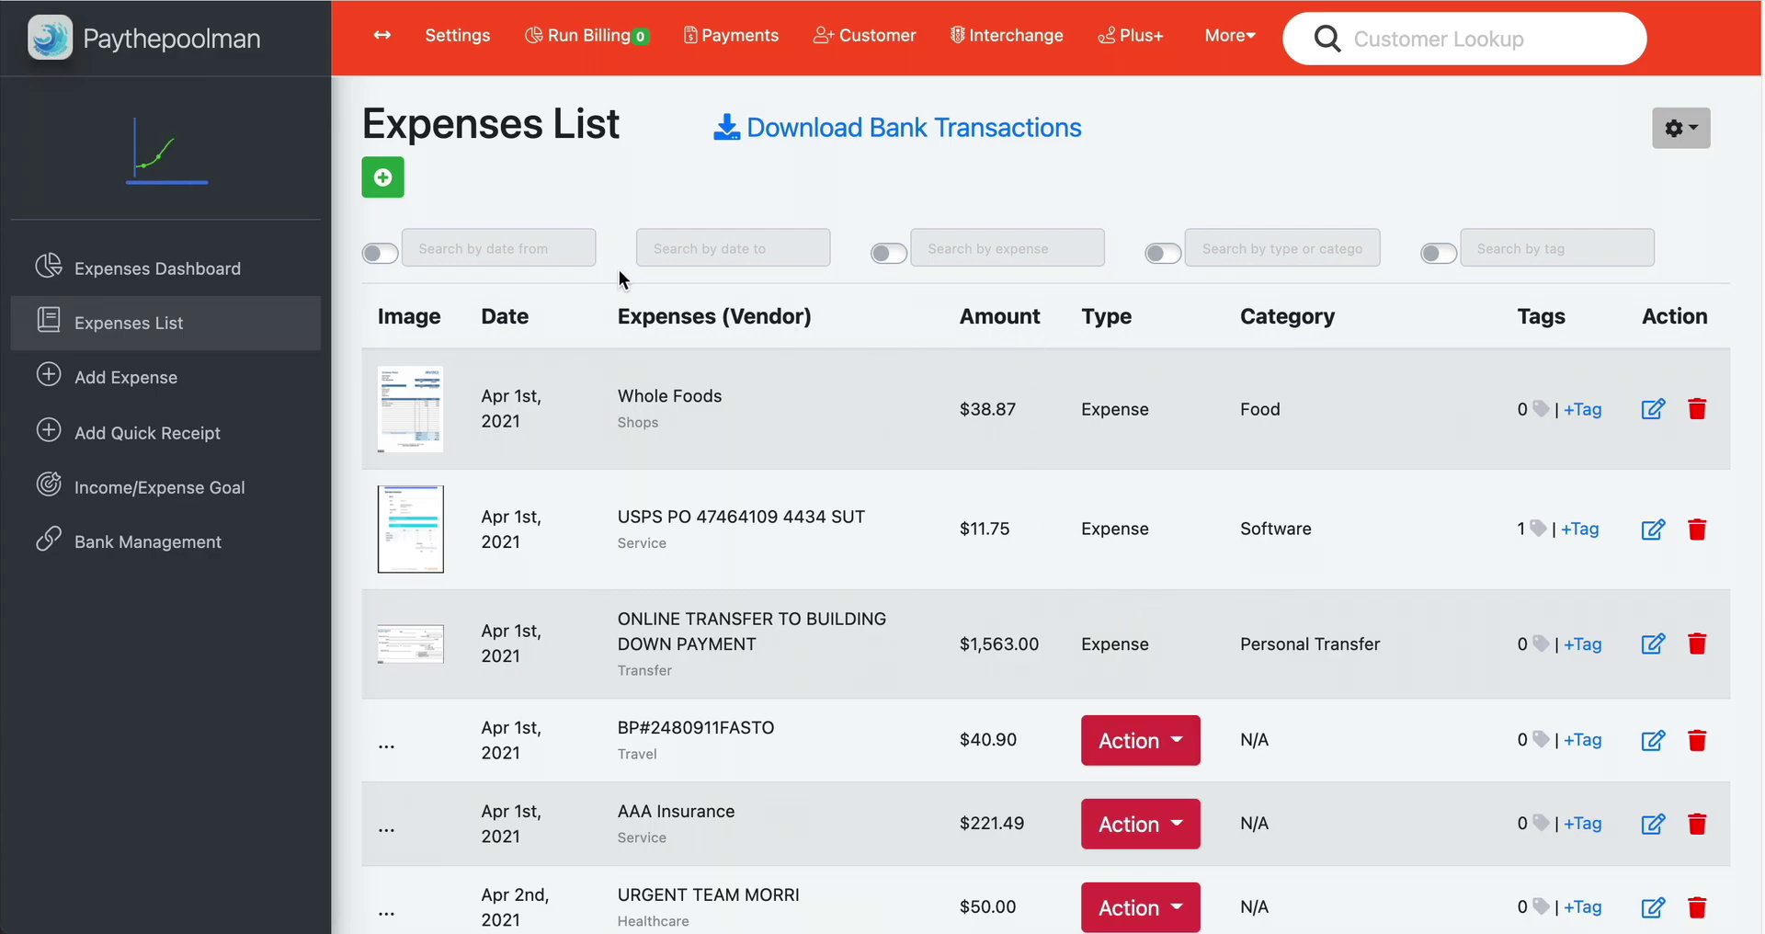
Set up a bank transaction download for Regions Bank from 05-01-2021 to 05-27-2021, and close the form without fetching
left_click(791, 133)
left_click(798, 461)
left_click(557, 459)
left_click(775, 460)
left_click(510, 460)
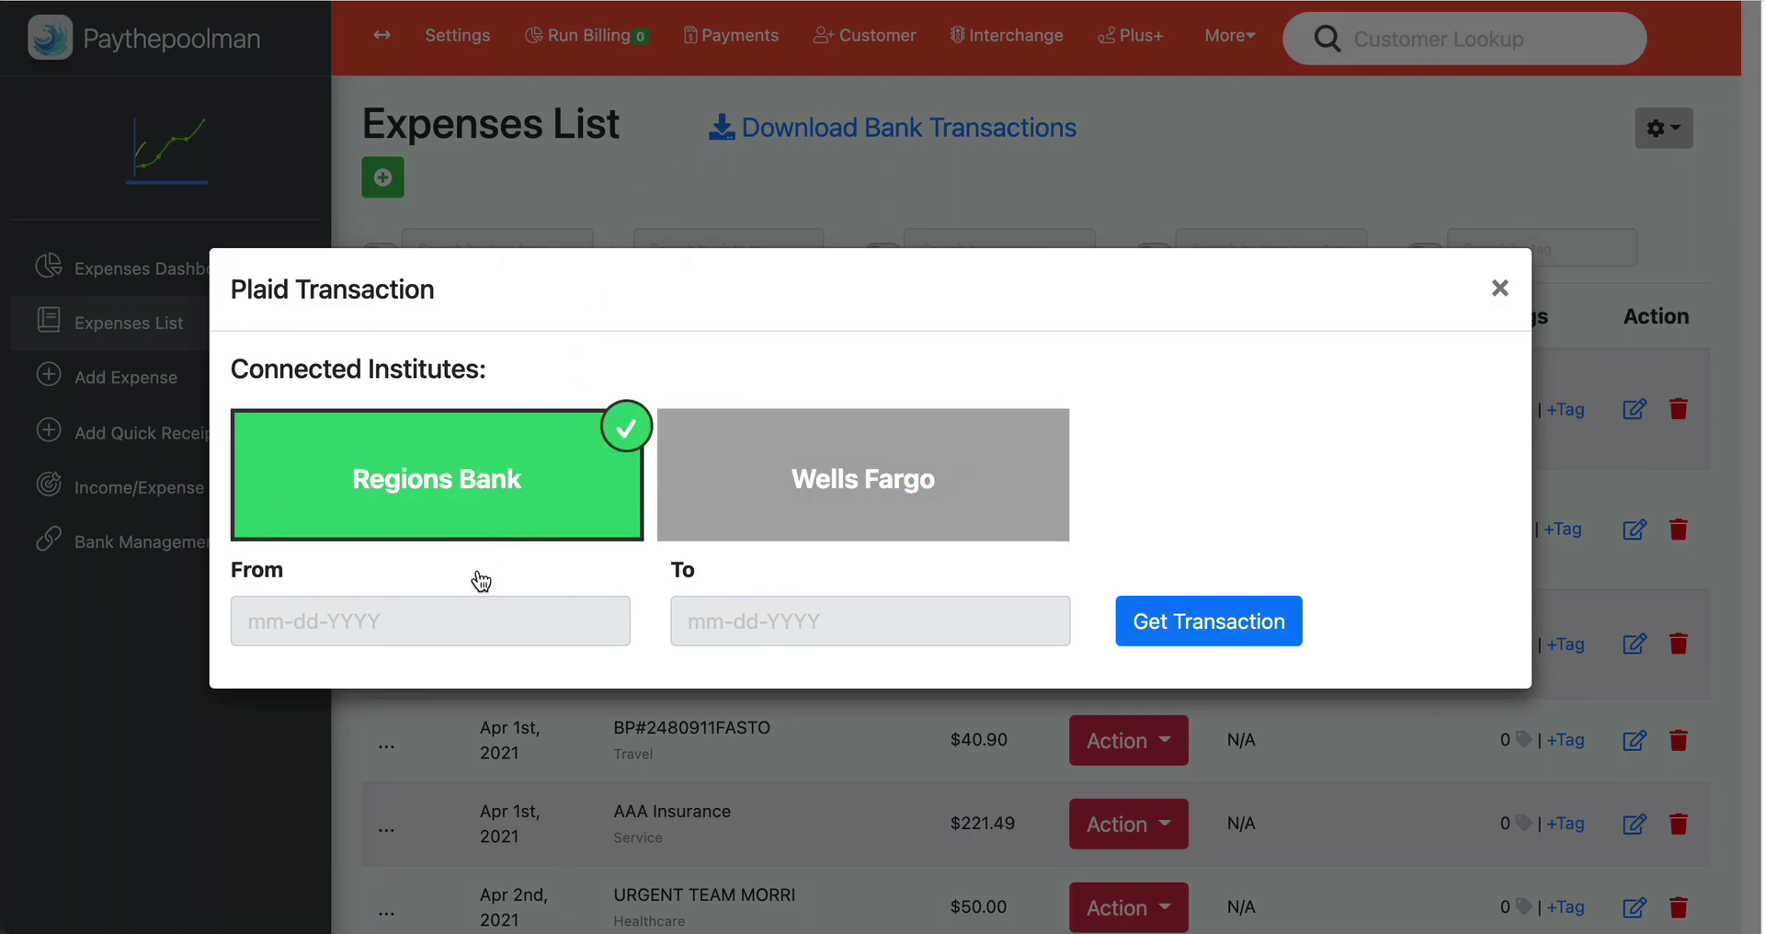
left_click(424, 636)
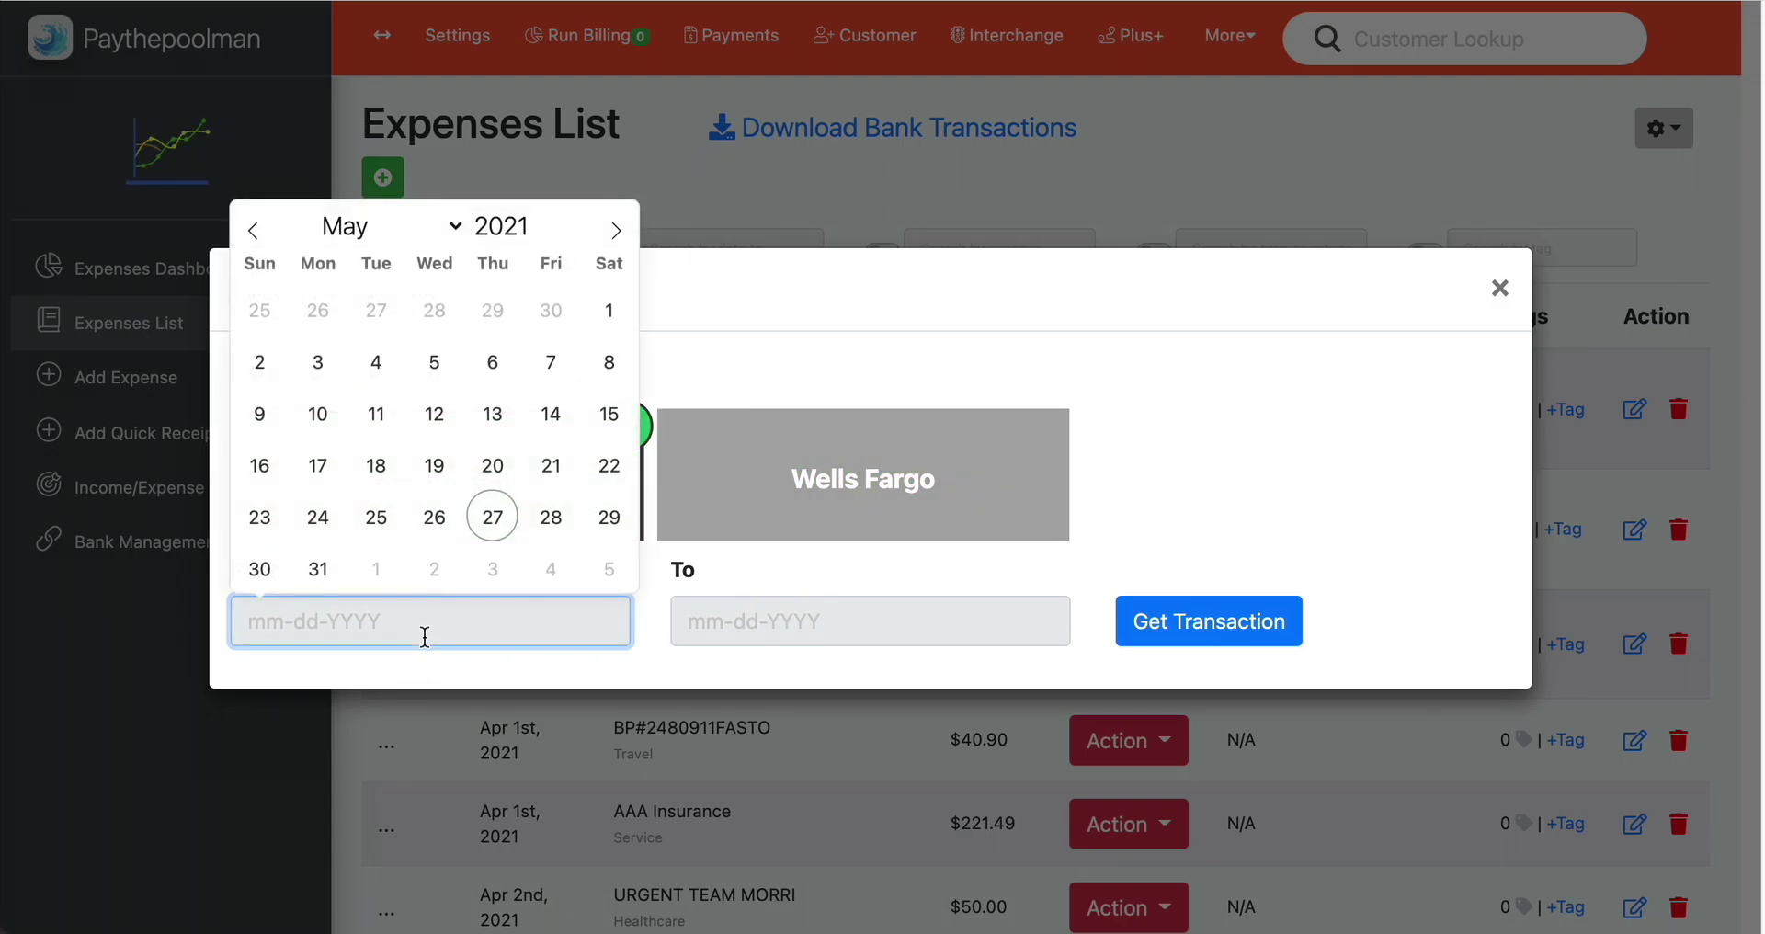
left_click(609, 311)
left_click(741, 606)
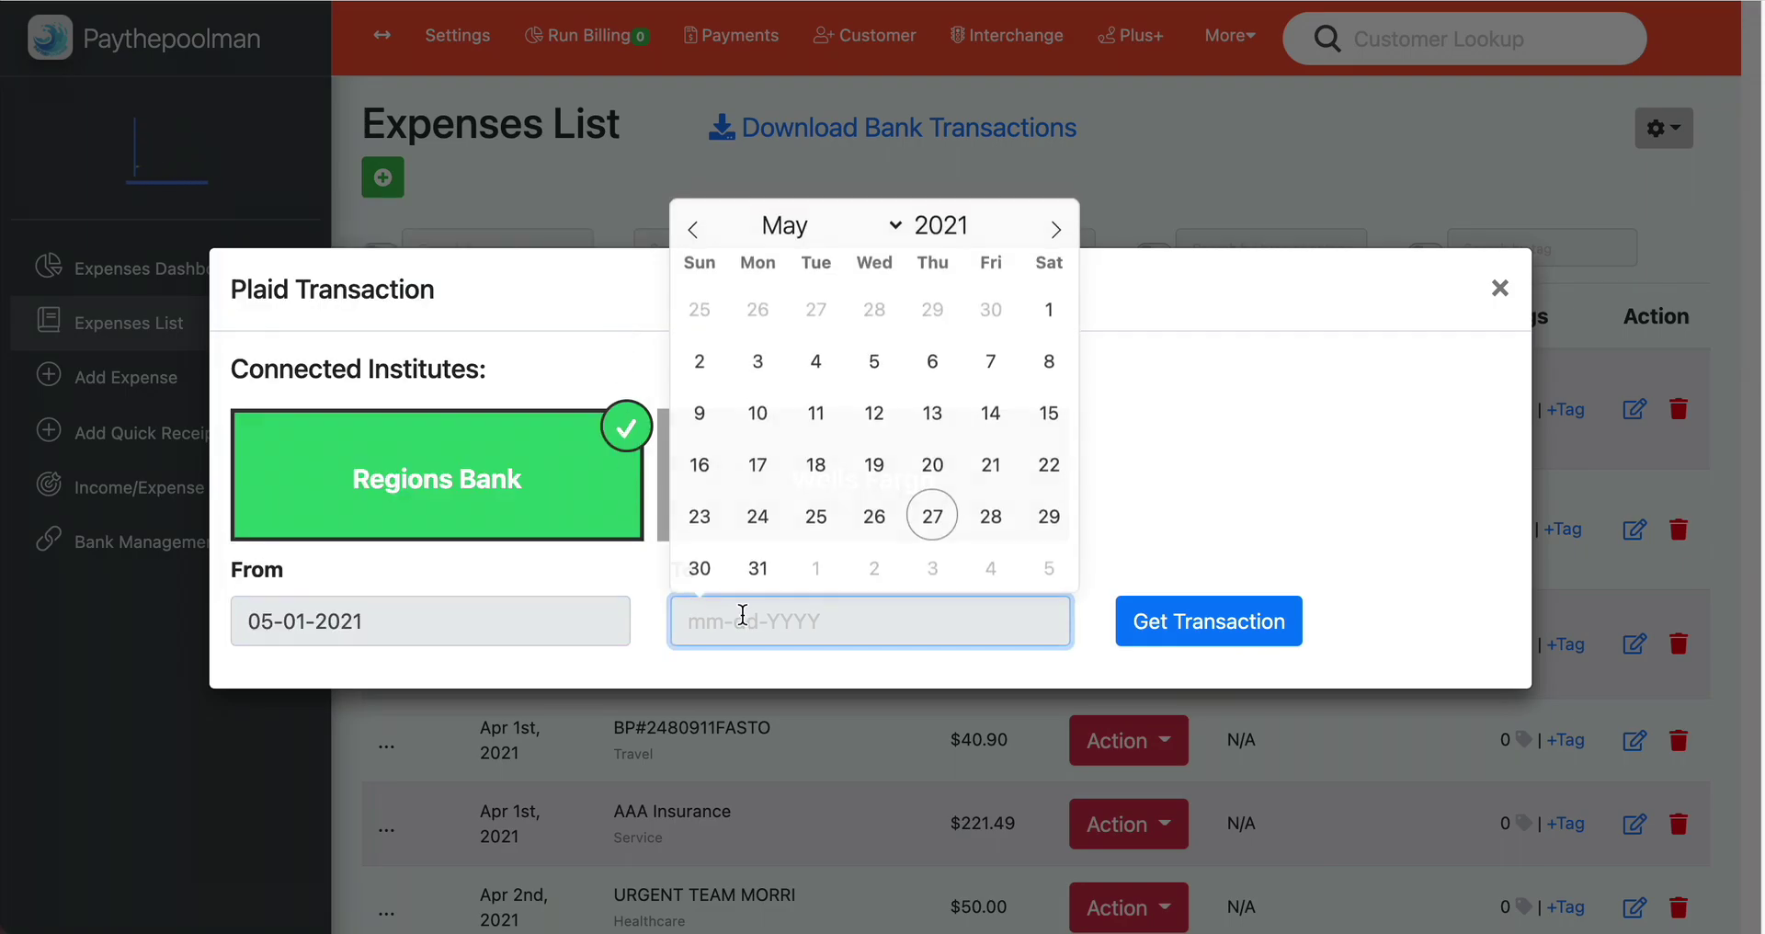
left_click(924, 513)
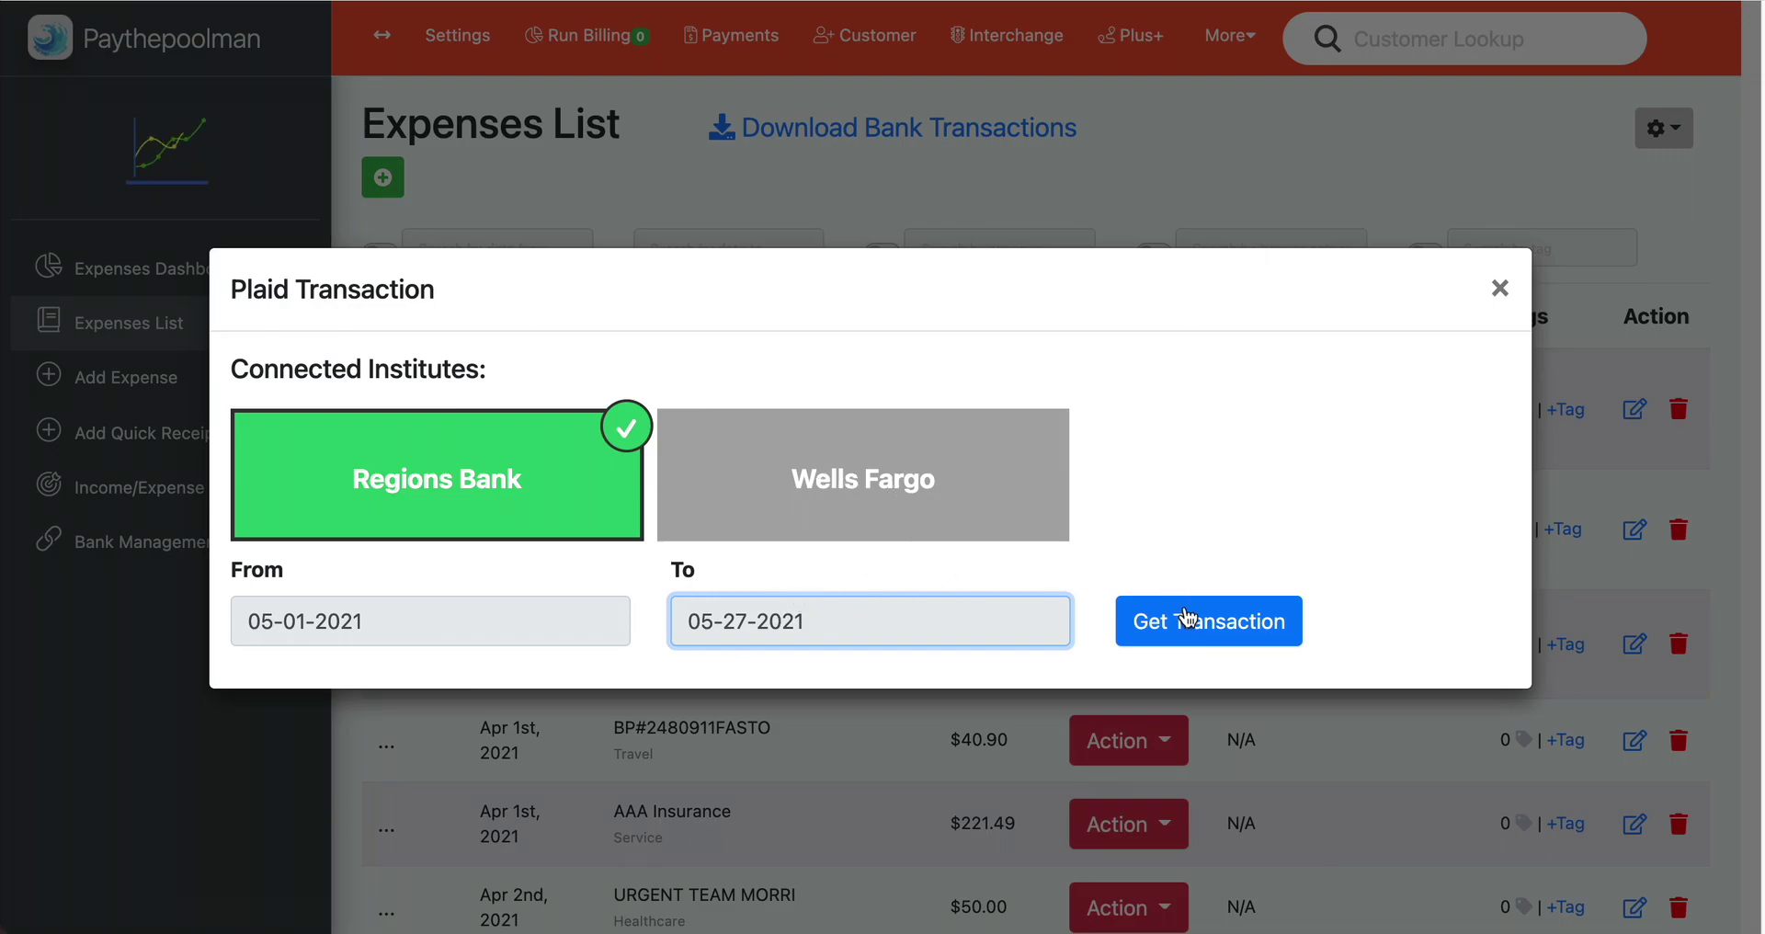
left_click(1499, 289)
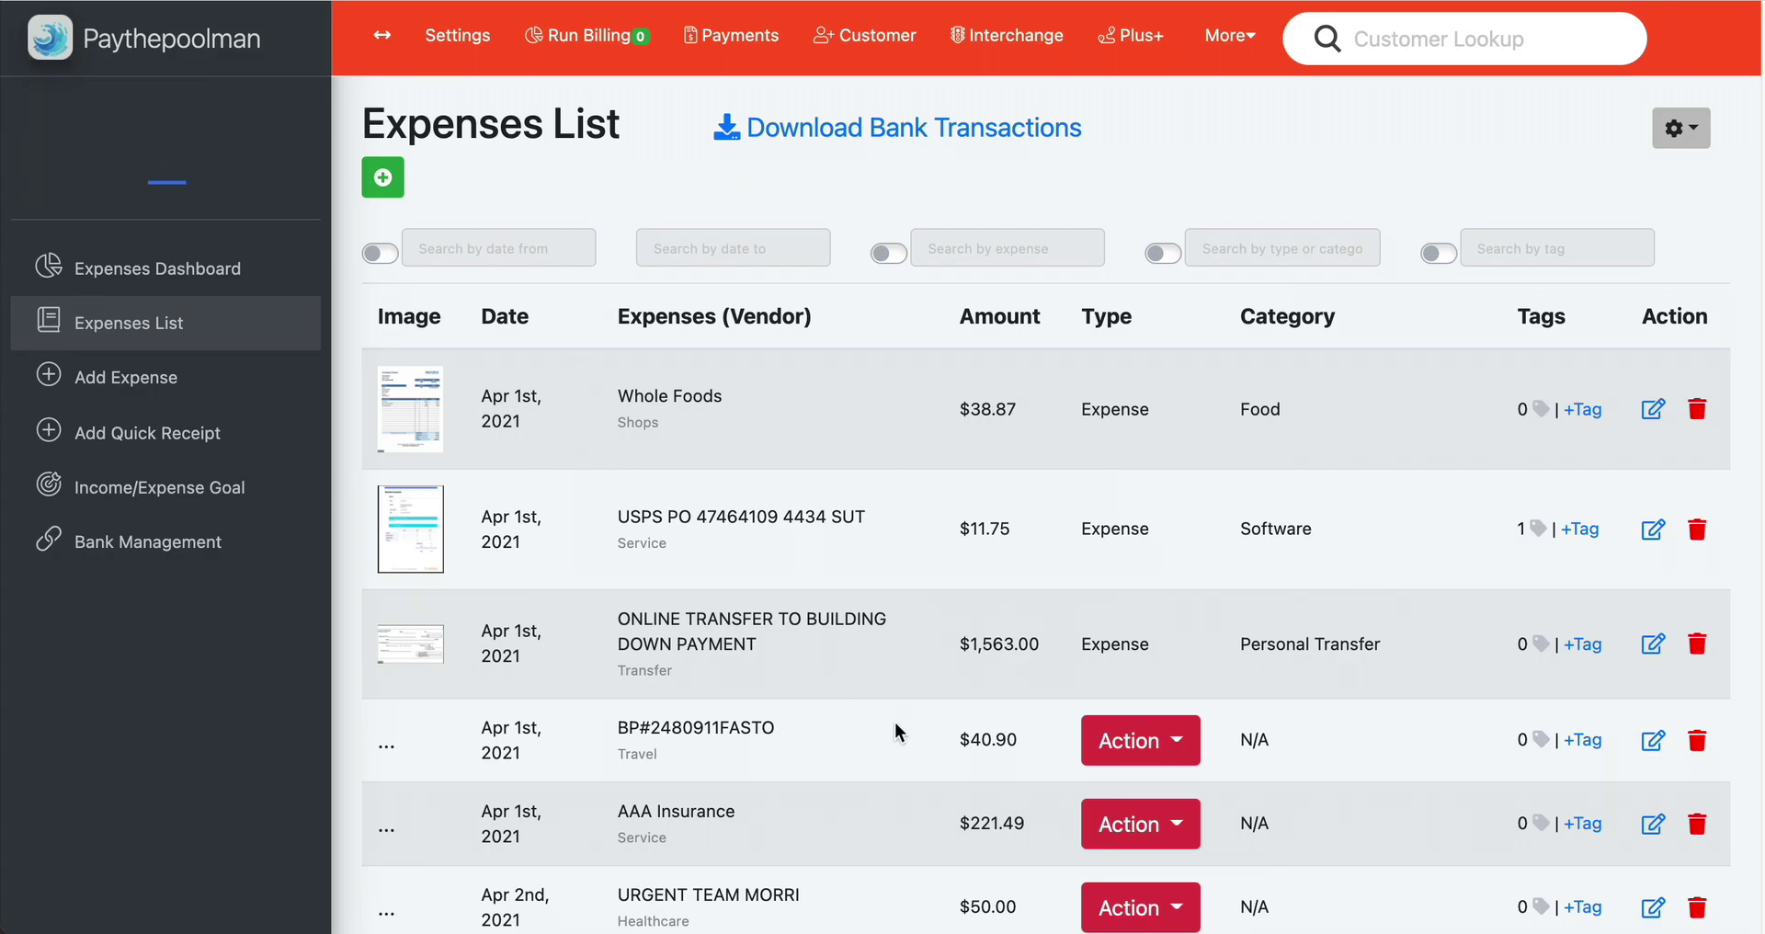
Check the category choices for the BP travel expense and the setting that auto-assigns categories to expenses with the same name
left_click(1163, 740)
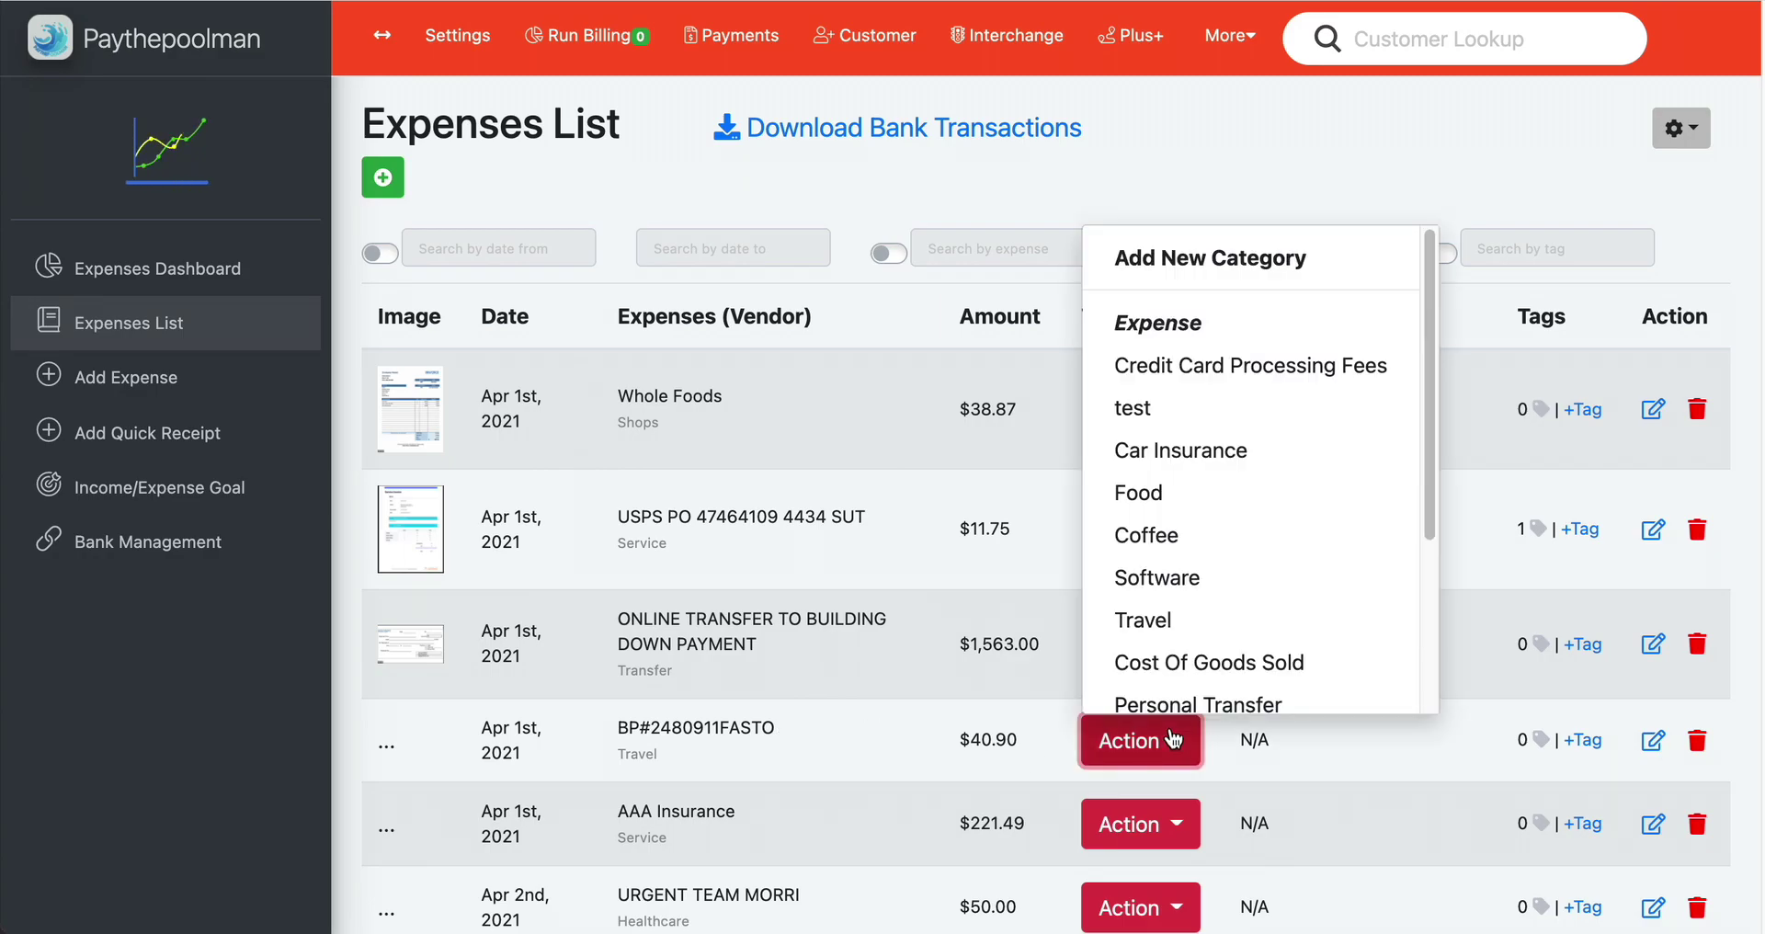
left_click(986, 763)
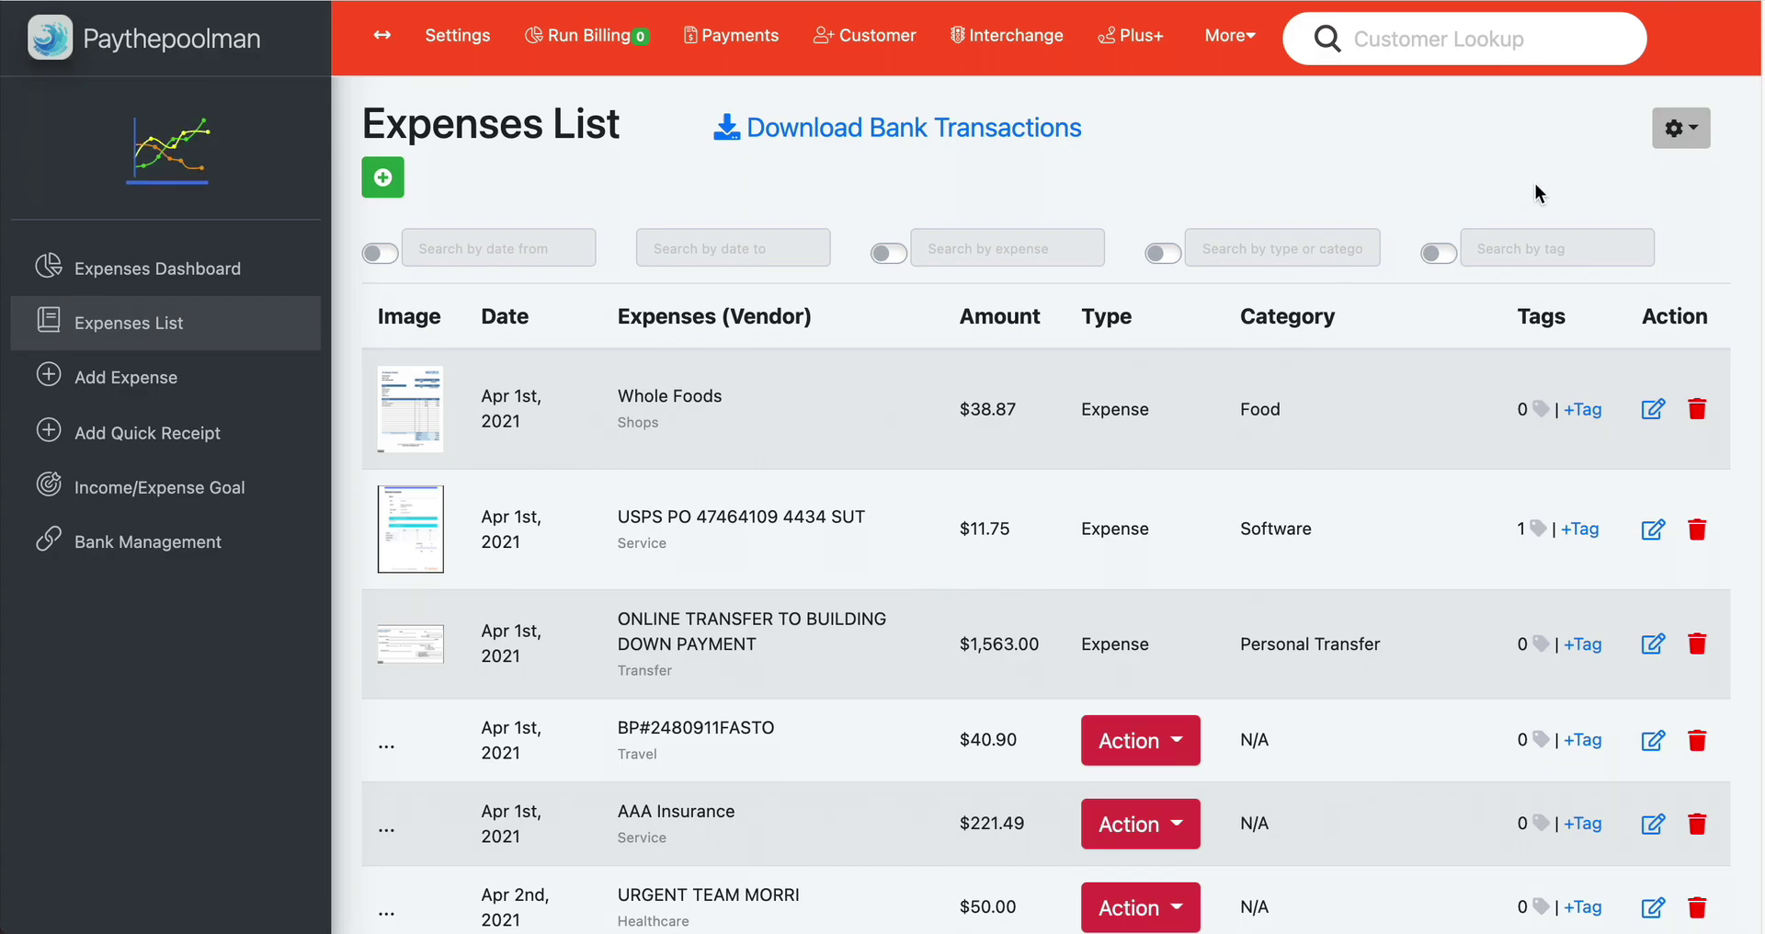
left_click(1698, 138)
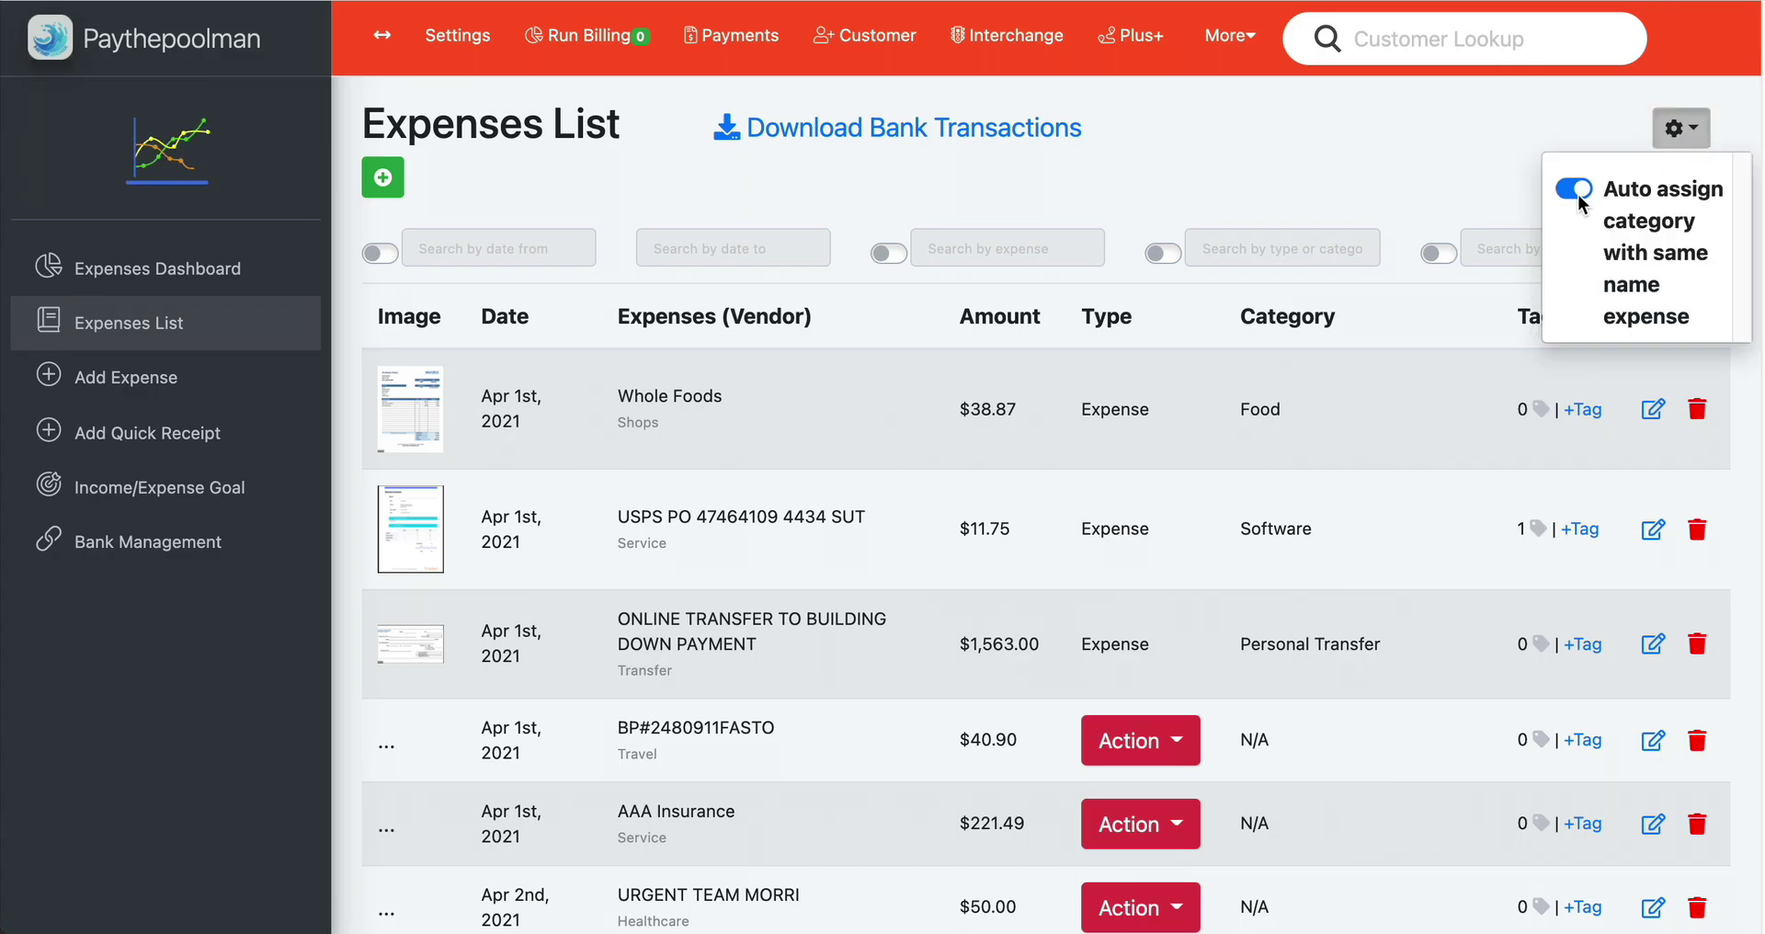
left_click(1678, 136)
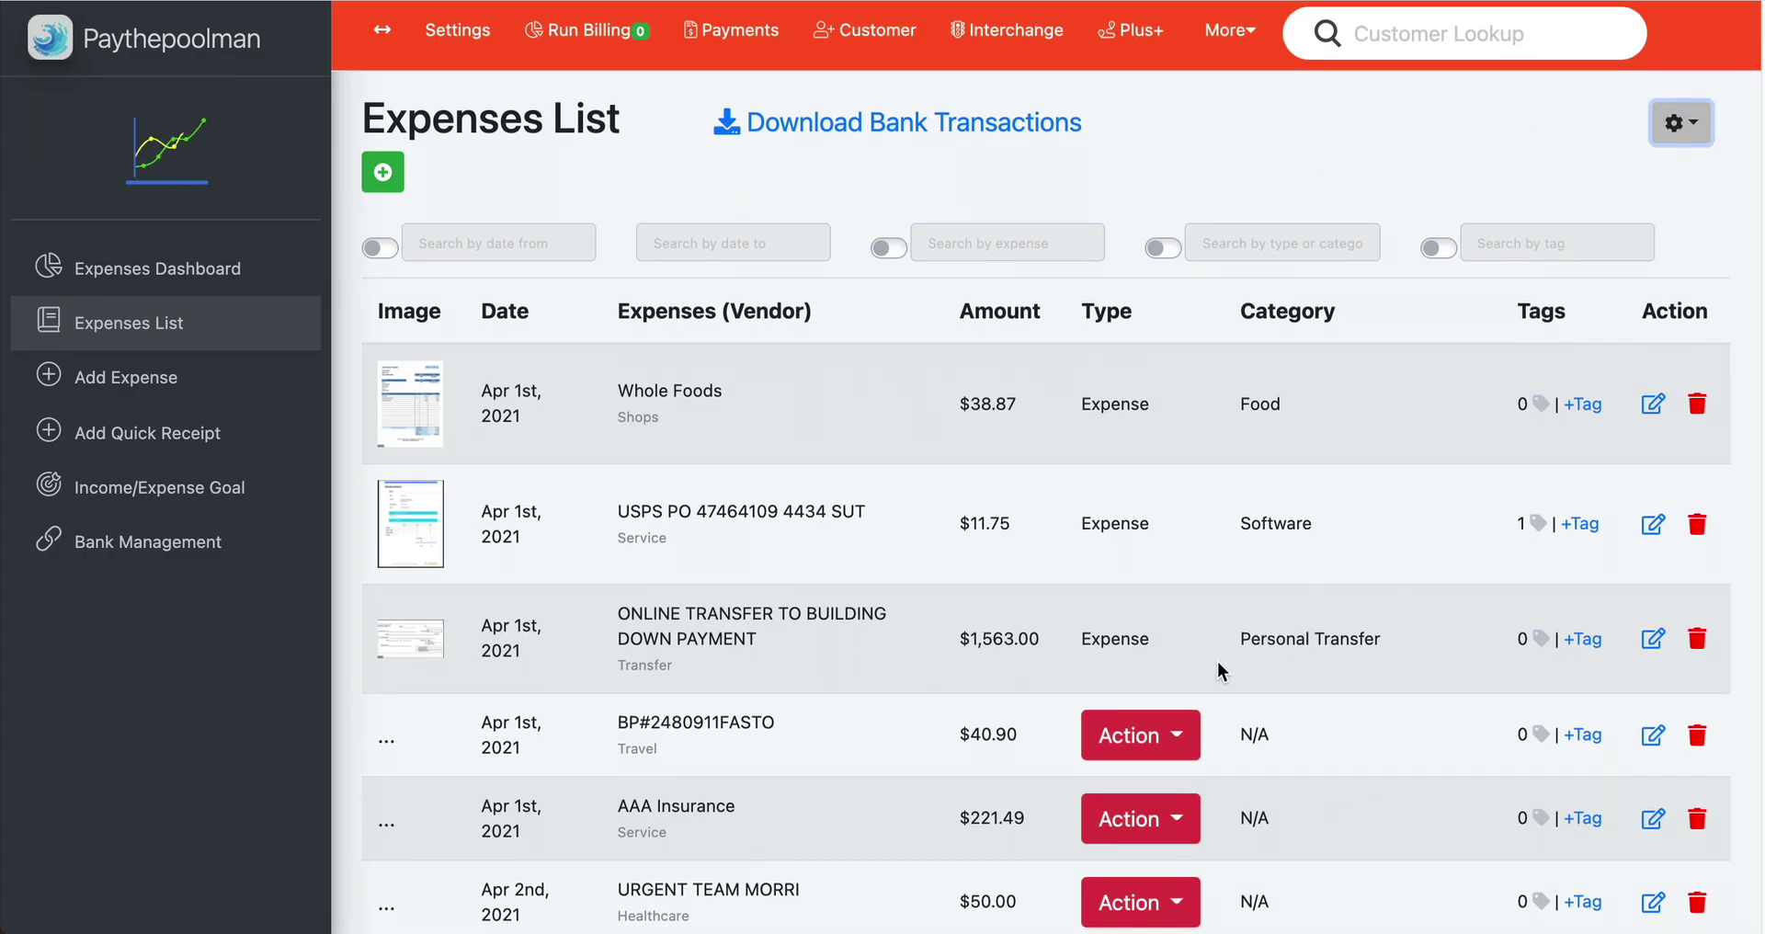
Browse the full list of categories available for the BP travel expense without assigning one
scroll(1218, 660, "down", 1)
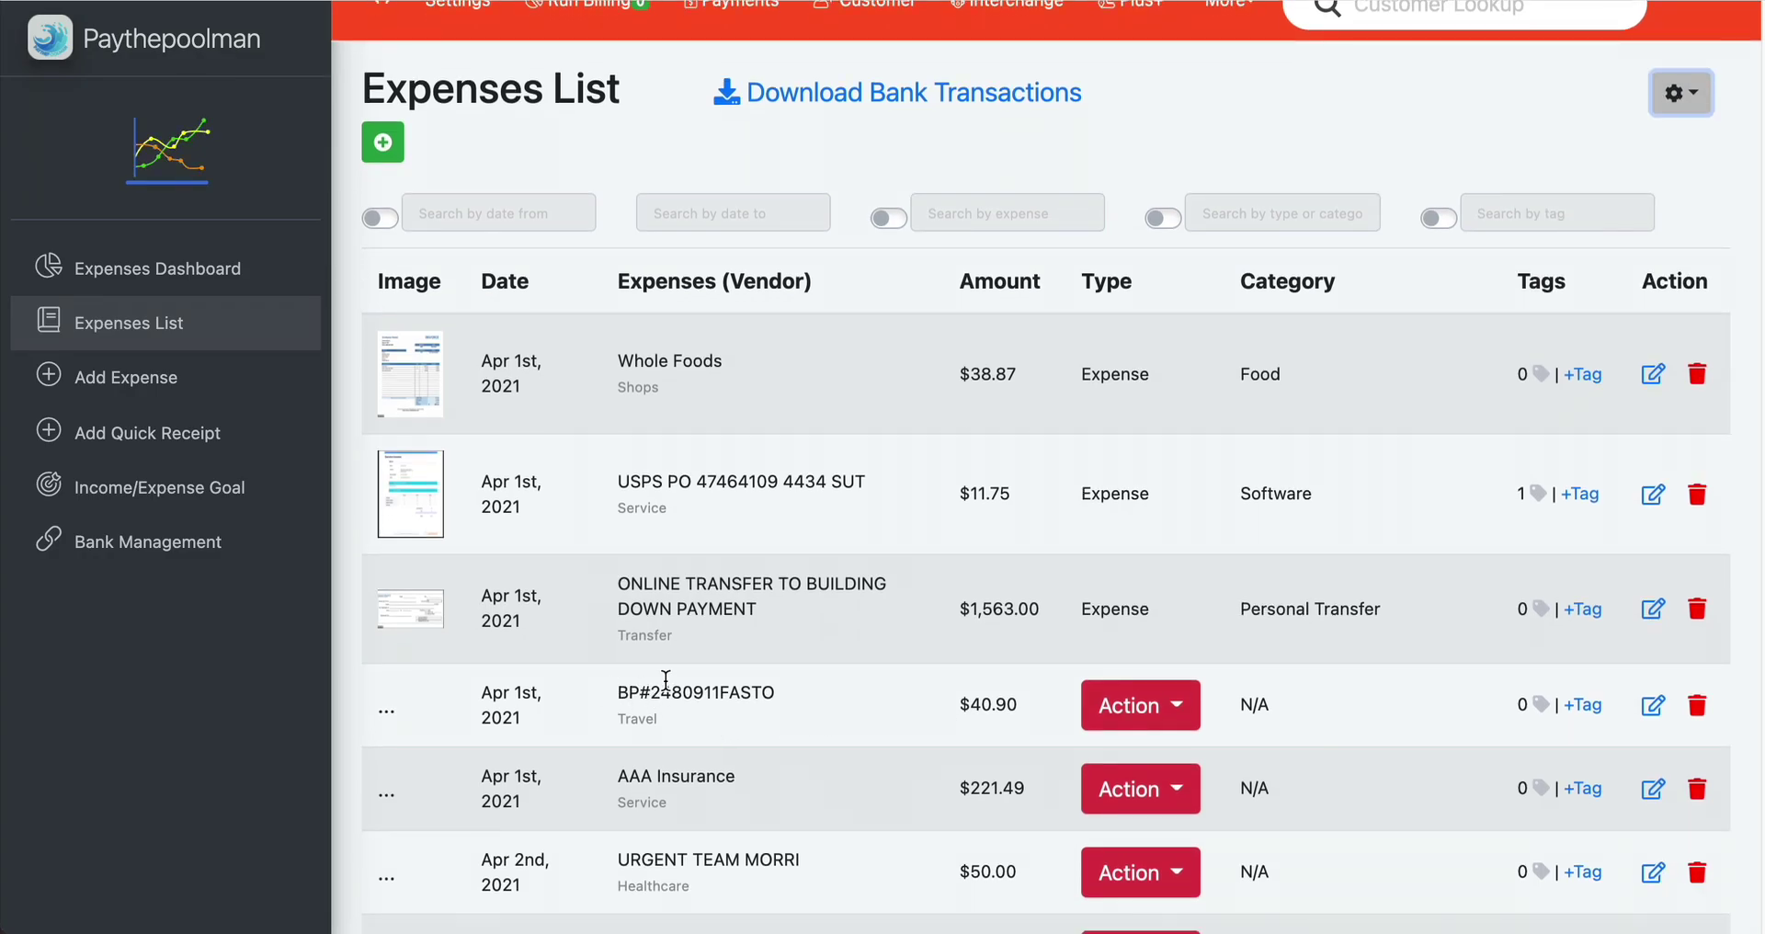
left_click_drag(610, 697, 648, 696)
left_click(641, 696)
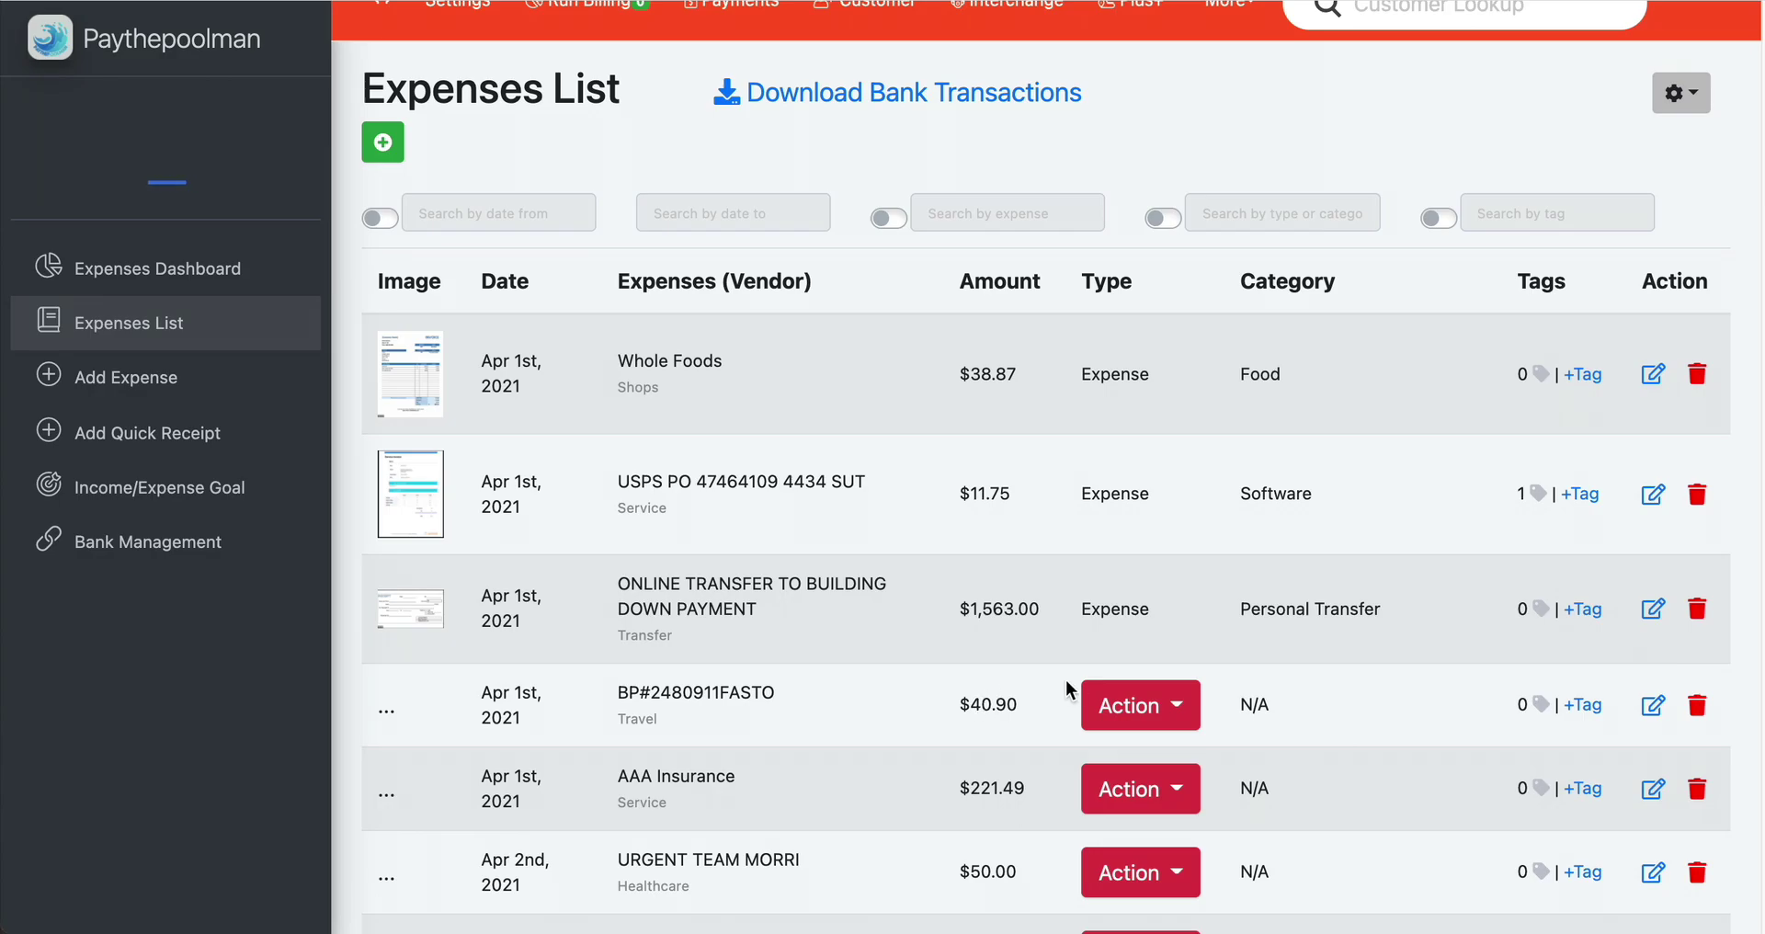
left_click(1149, 703)
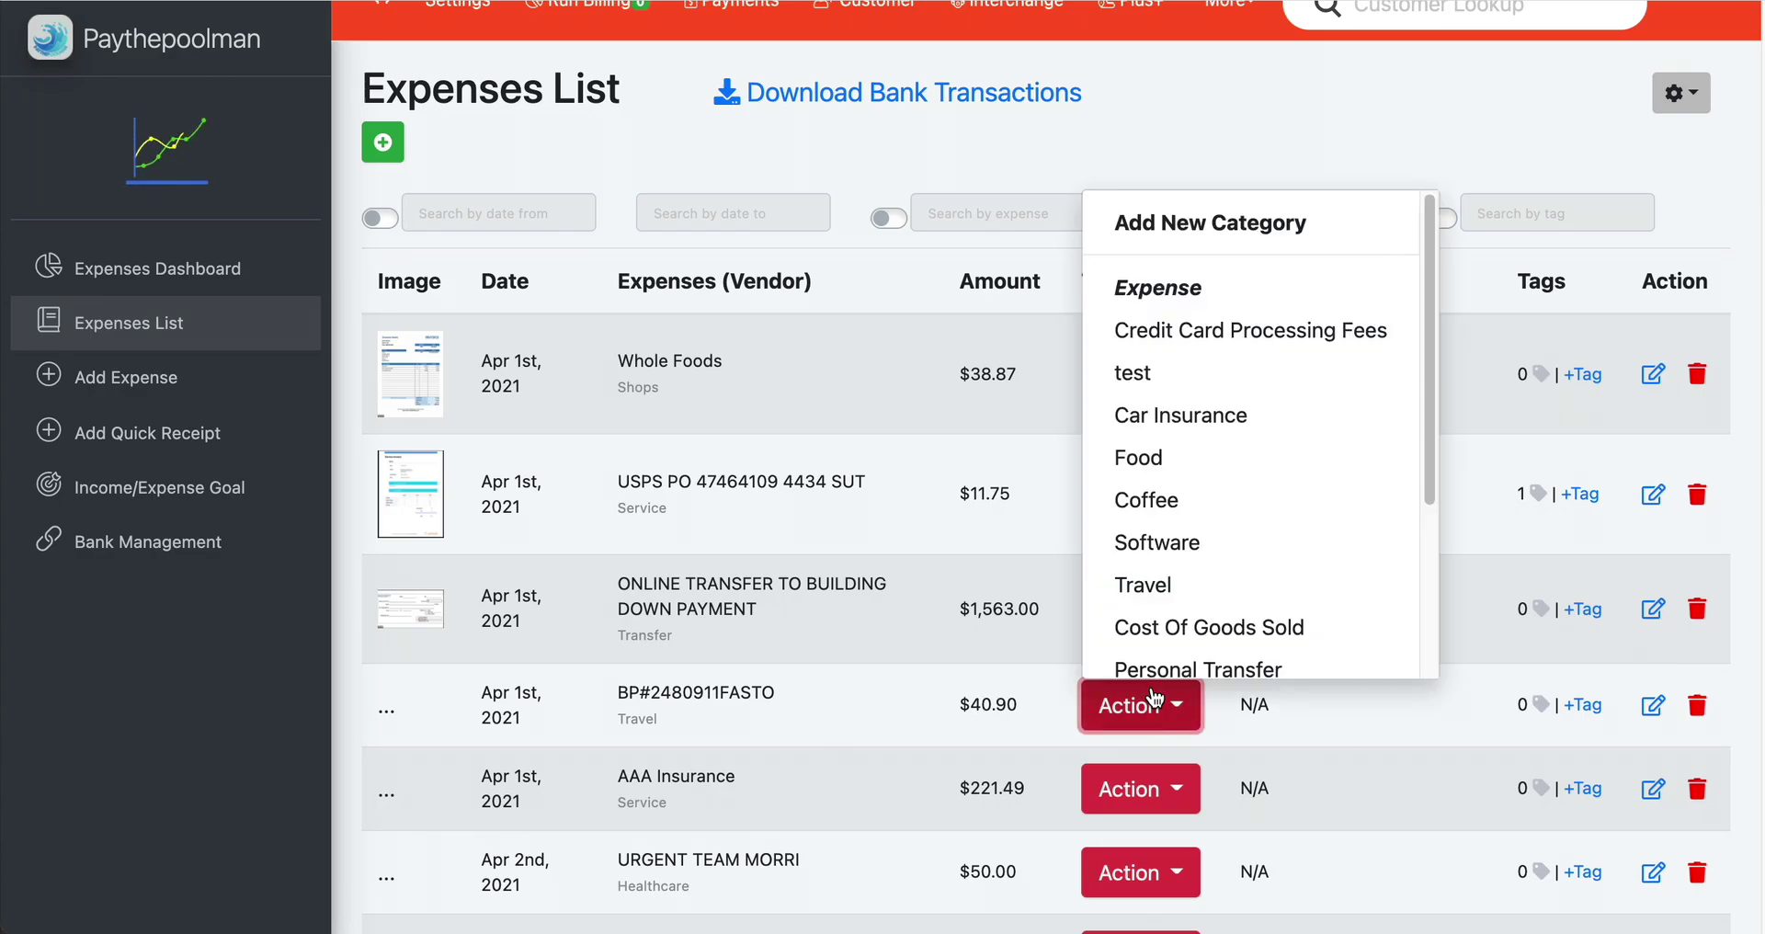
scroll(1232, 588, "down", 1)
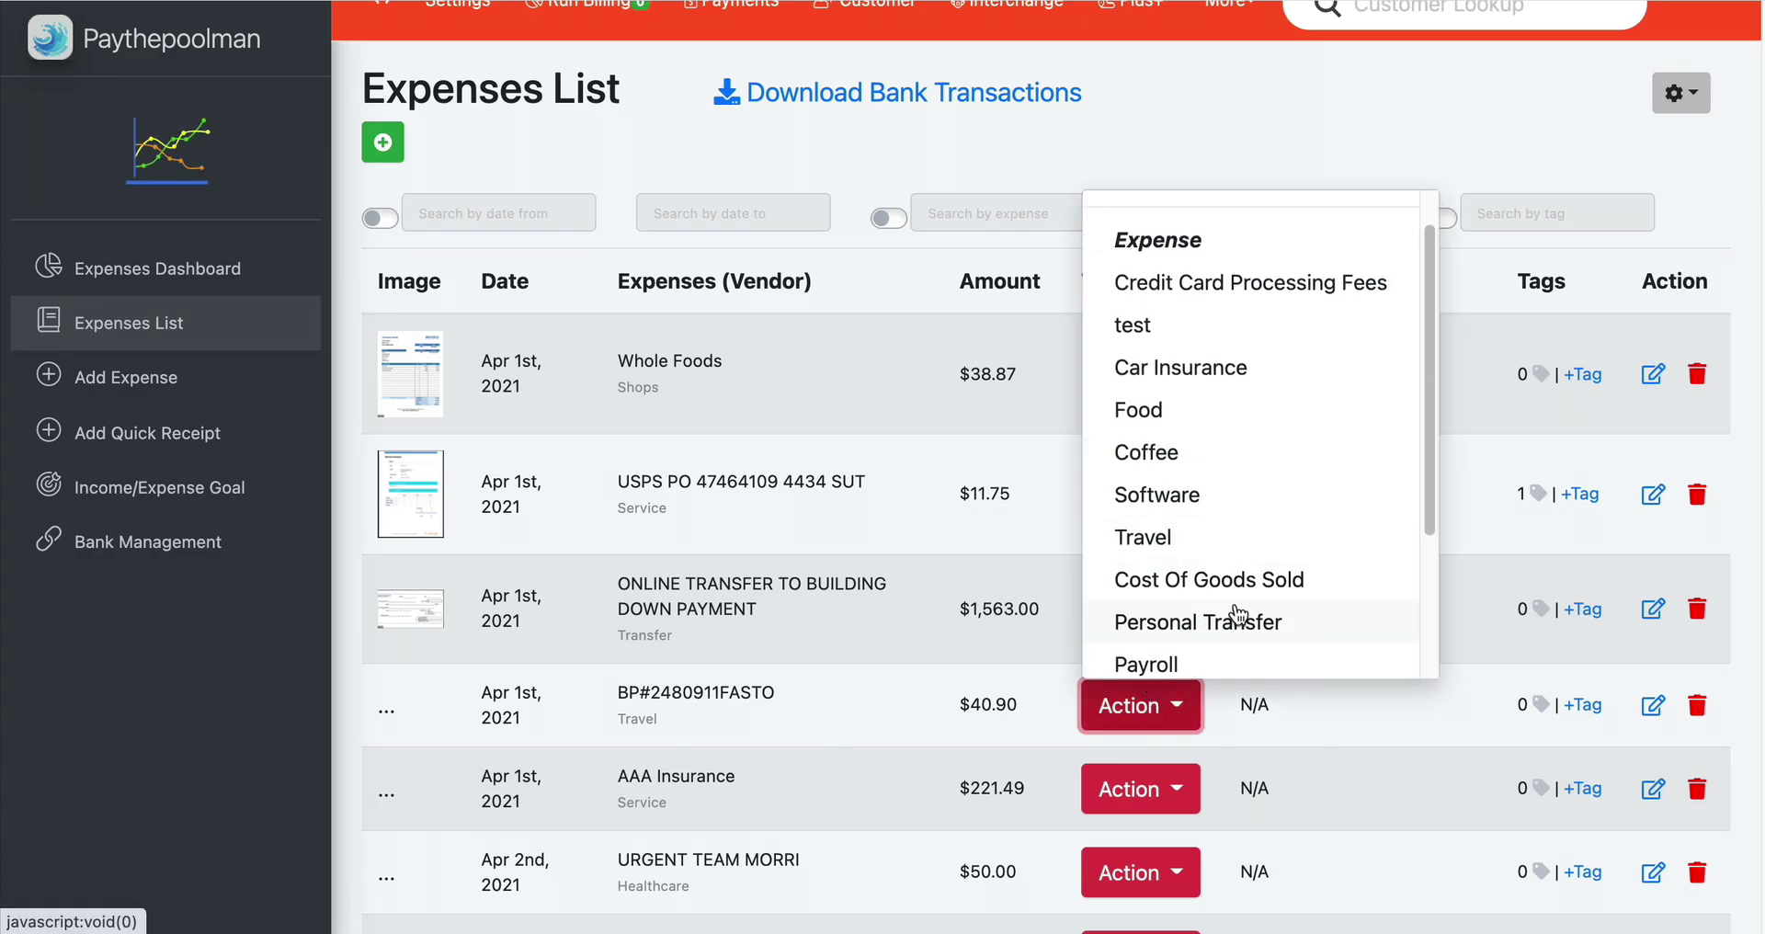
scroll(1238, 614, "down", 2)
scroll(1231, 614, "up", 3)
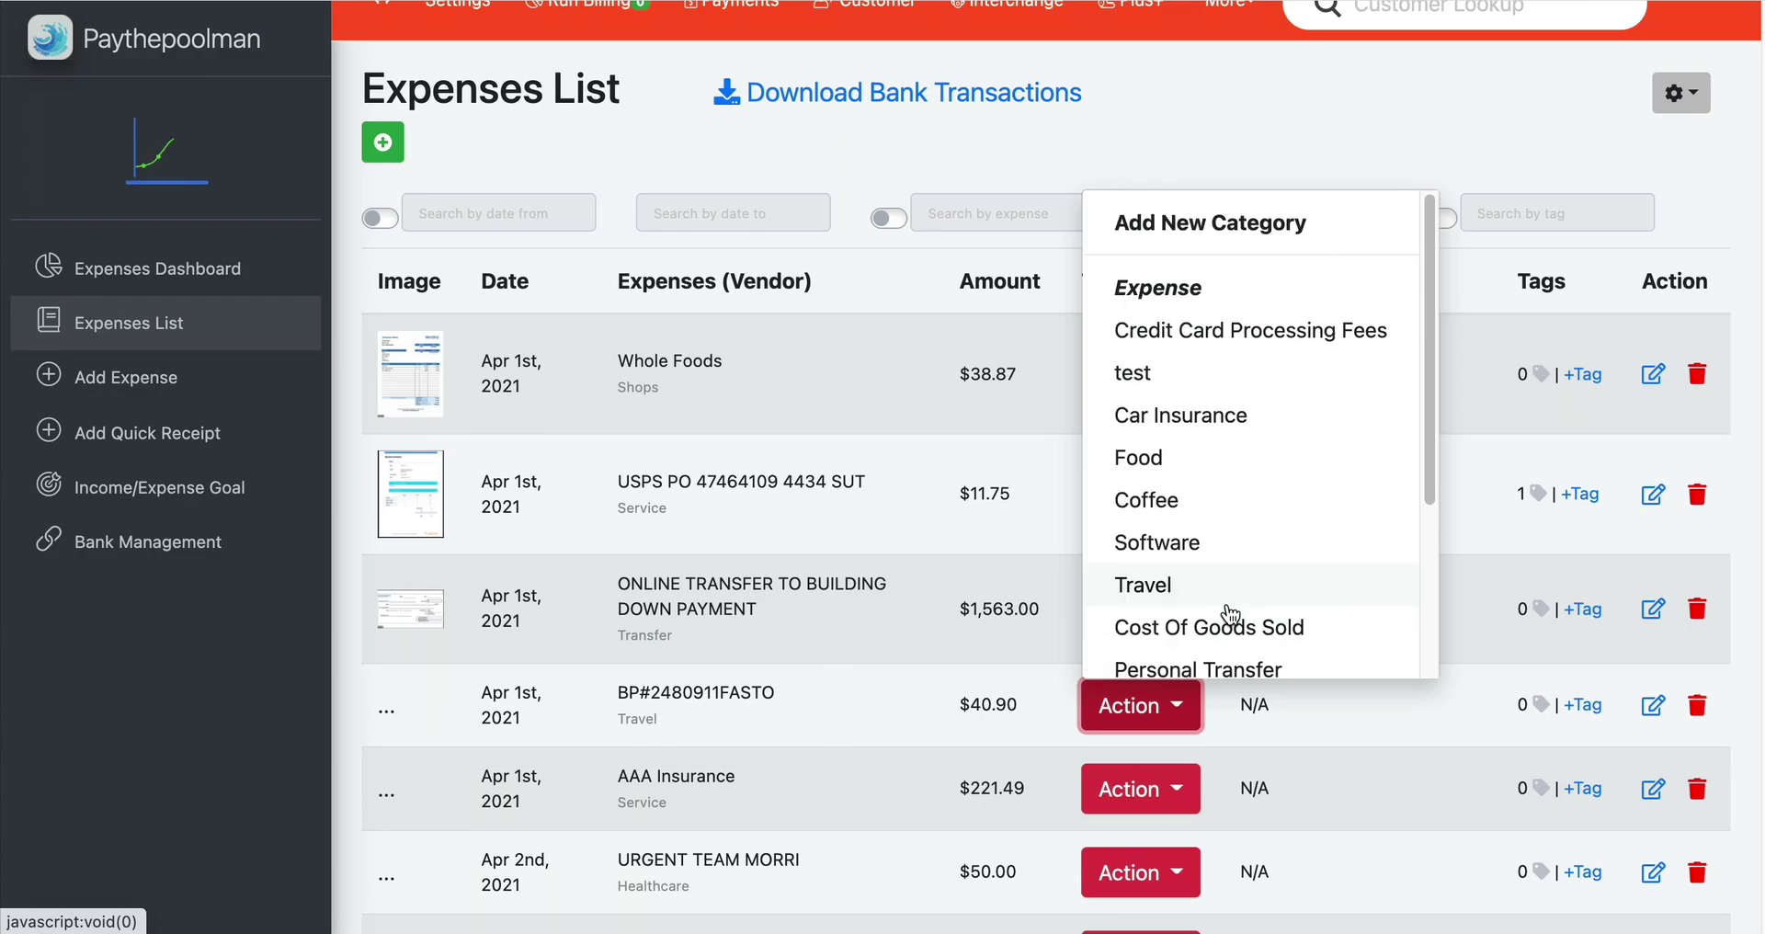
scroll(1232, 614, "up", 1)
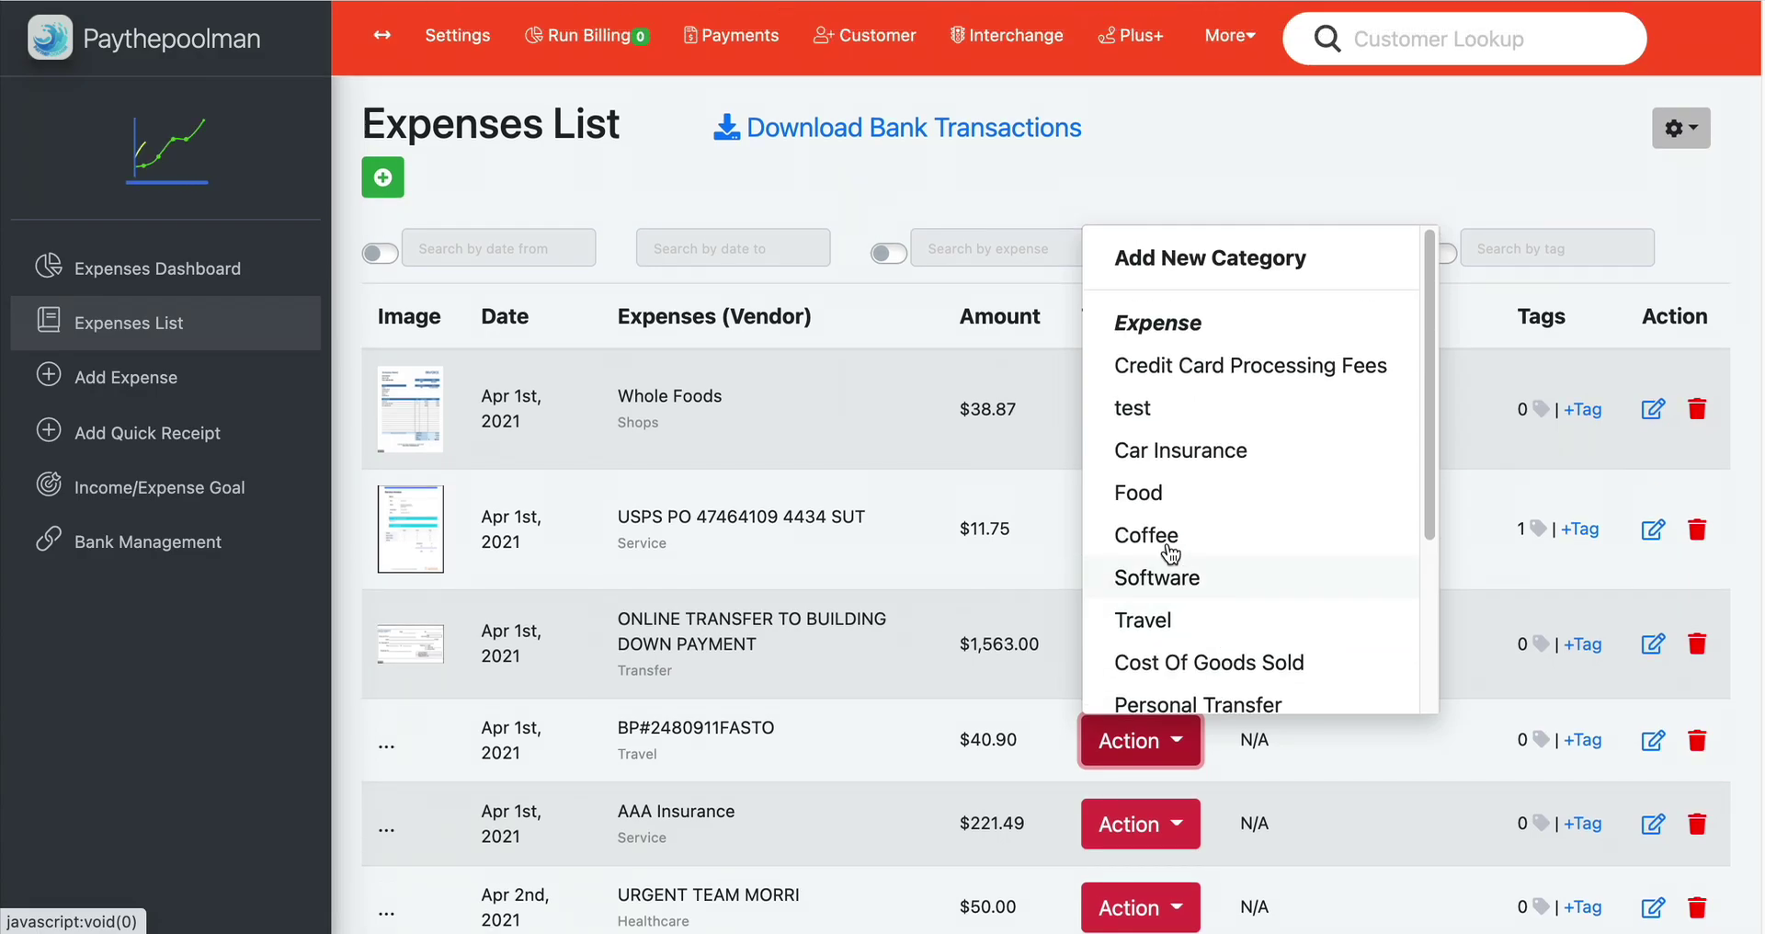
left_click(1018, 699)
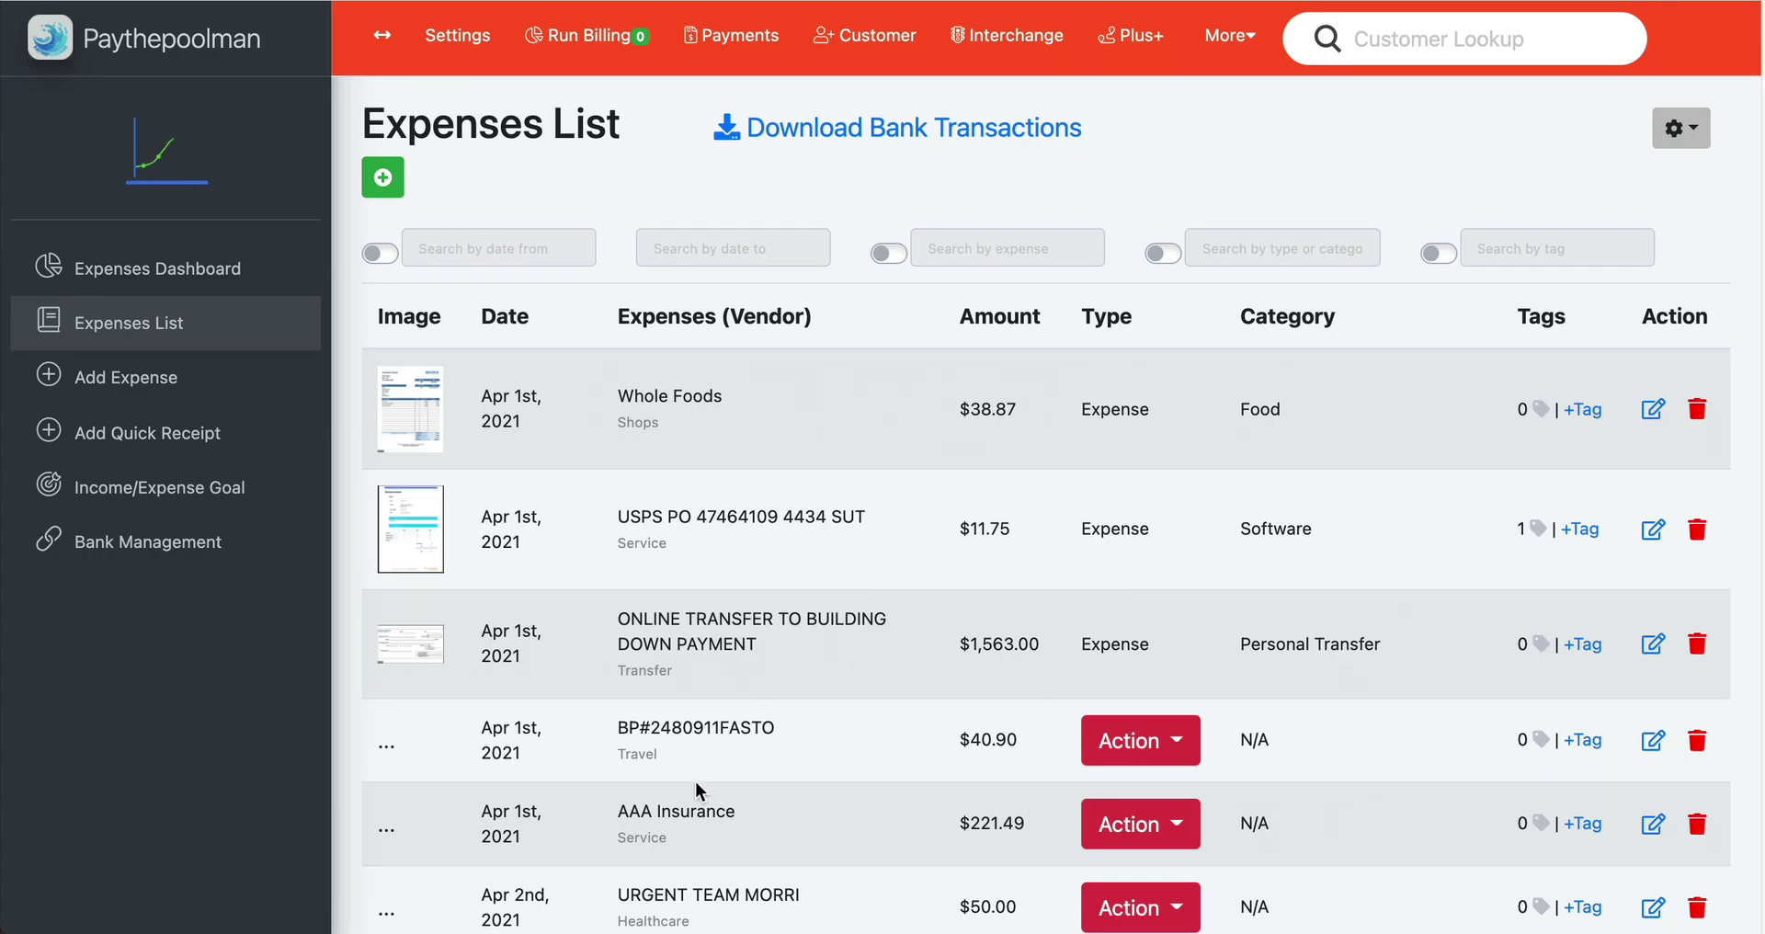
Assign the Car Insurance category to the AAA Insurance expense and check its category entry
left_click_drag(629, 811, 759, 808)
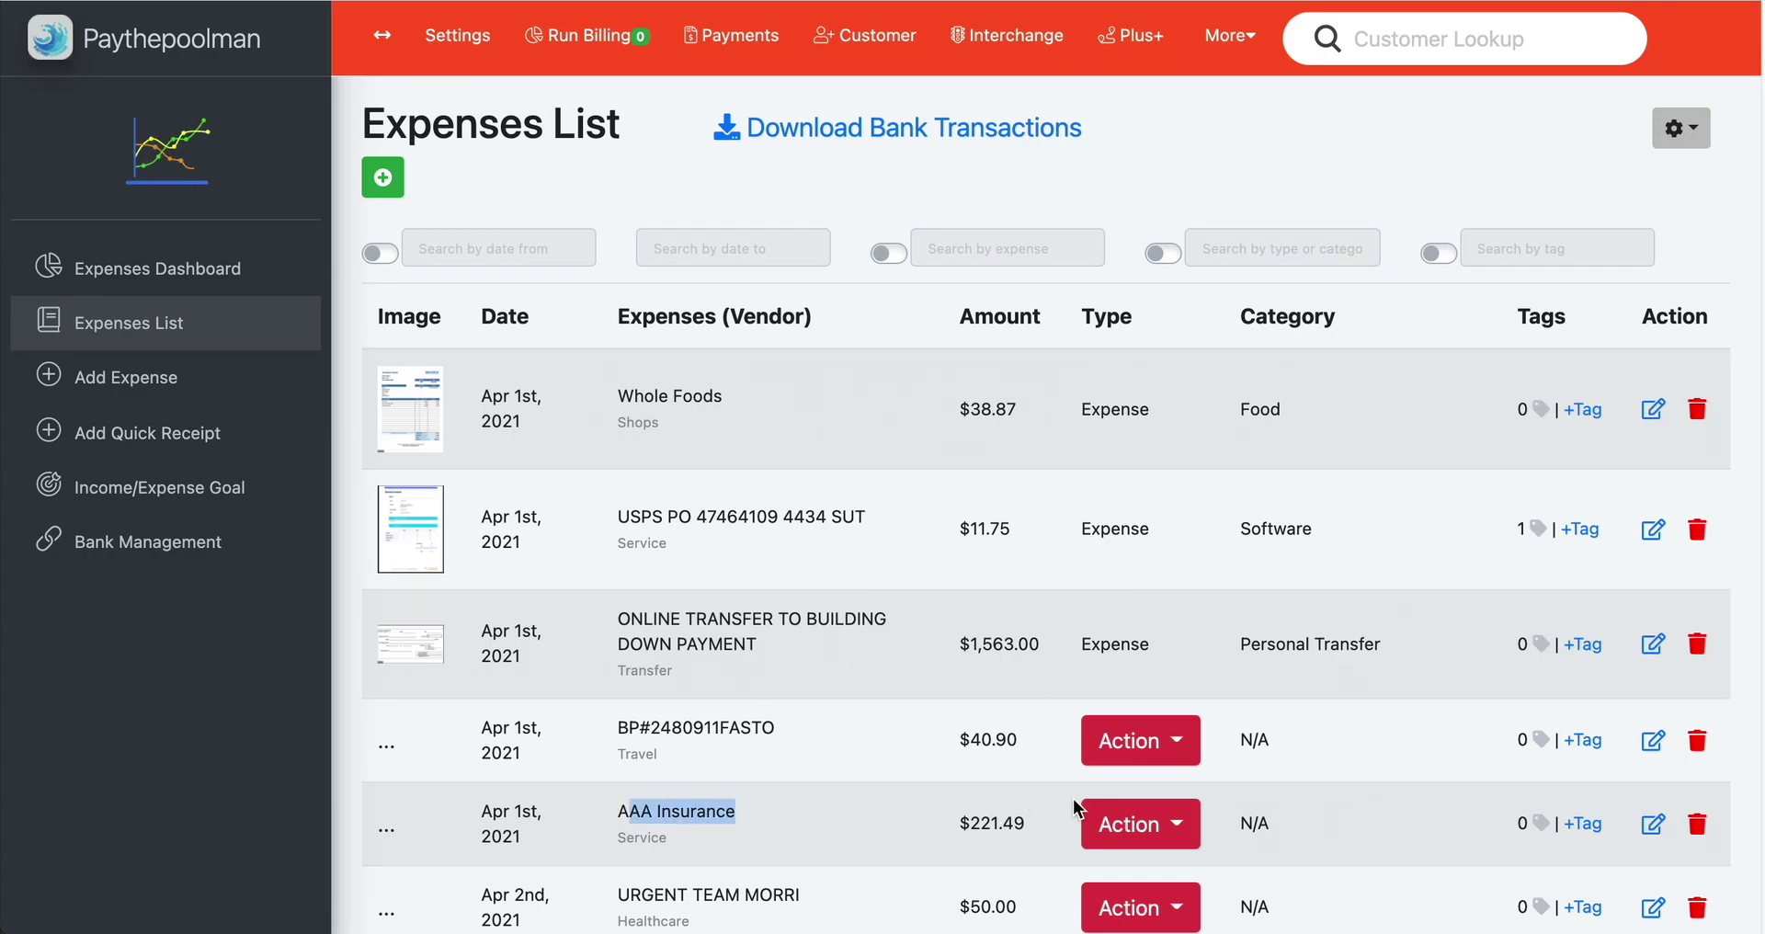
left_click(1181, 828)
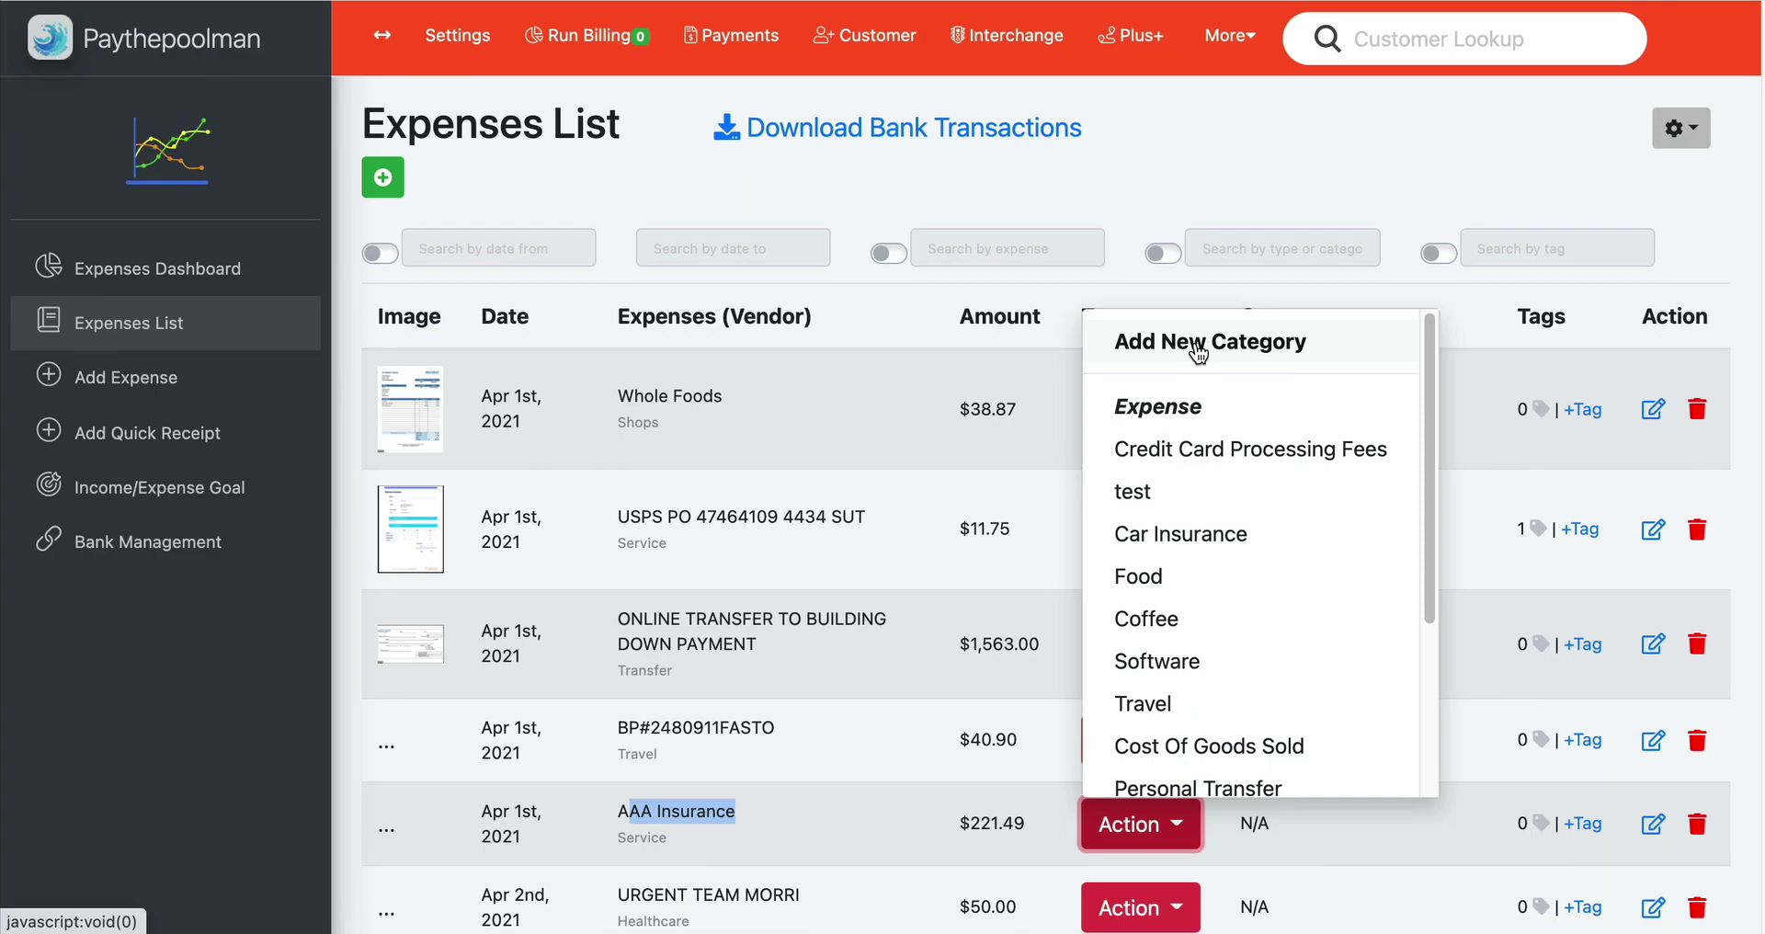
left_click(1211, 533)
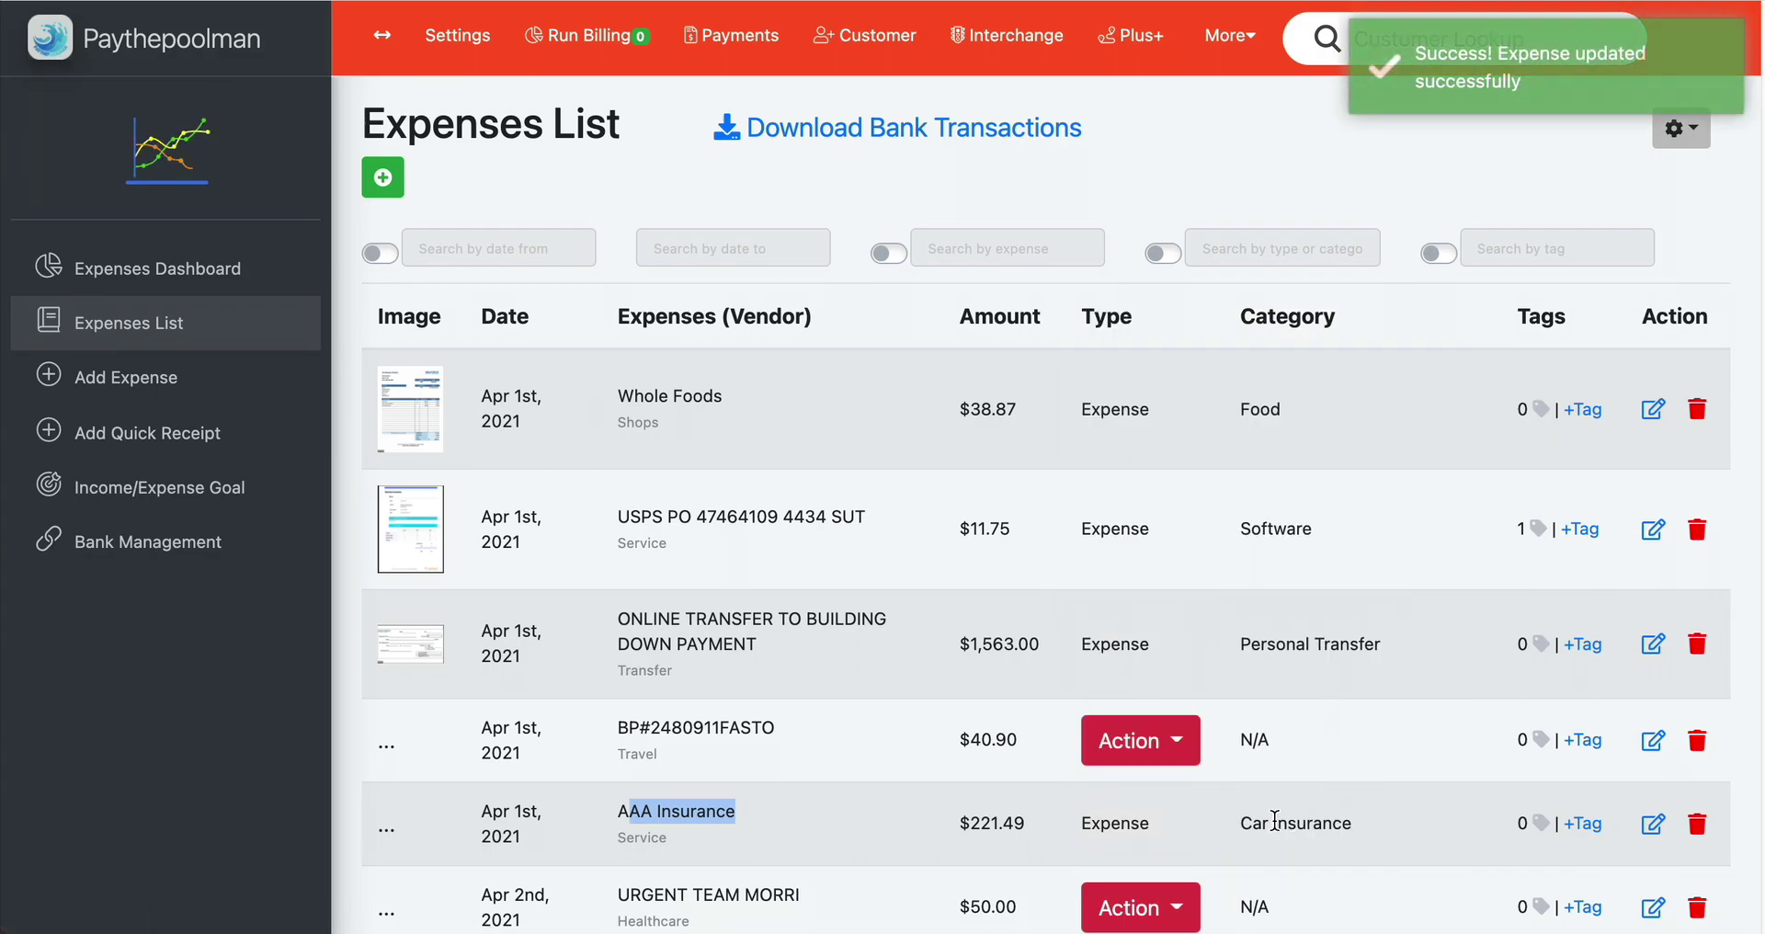
left_click_drag(1313, 821, 1229, 822)
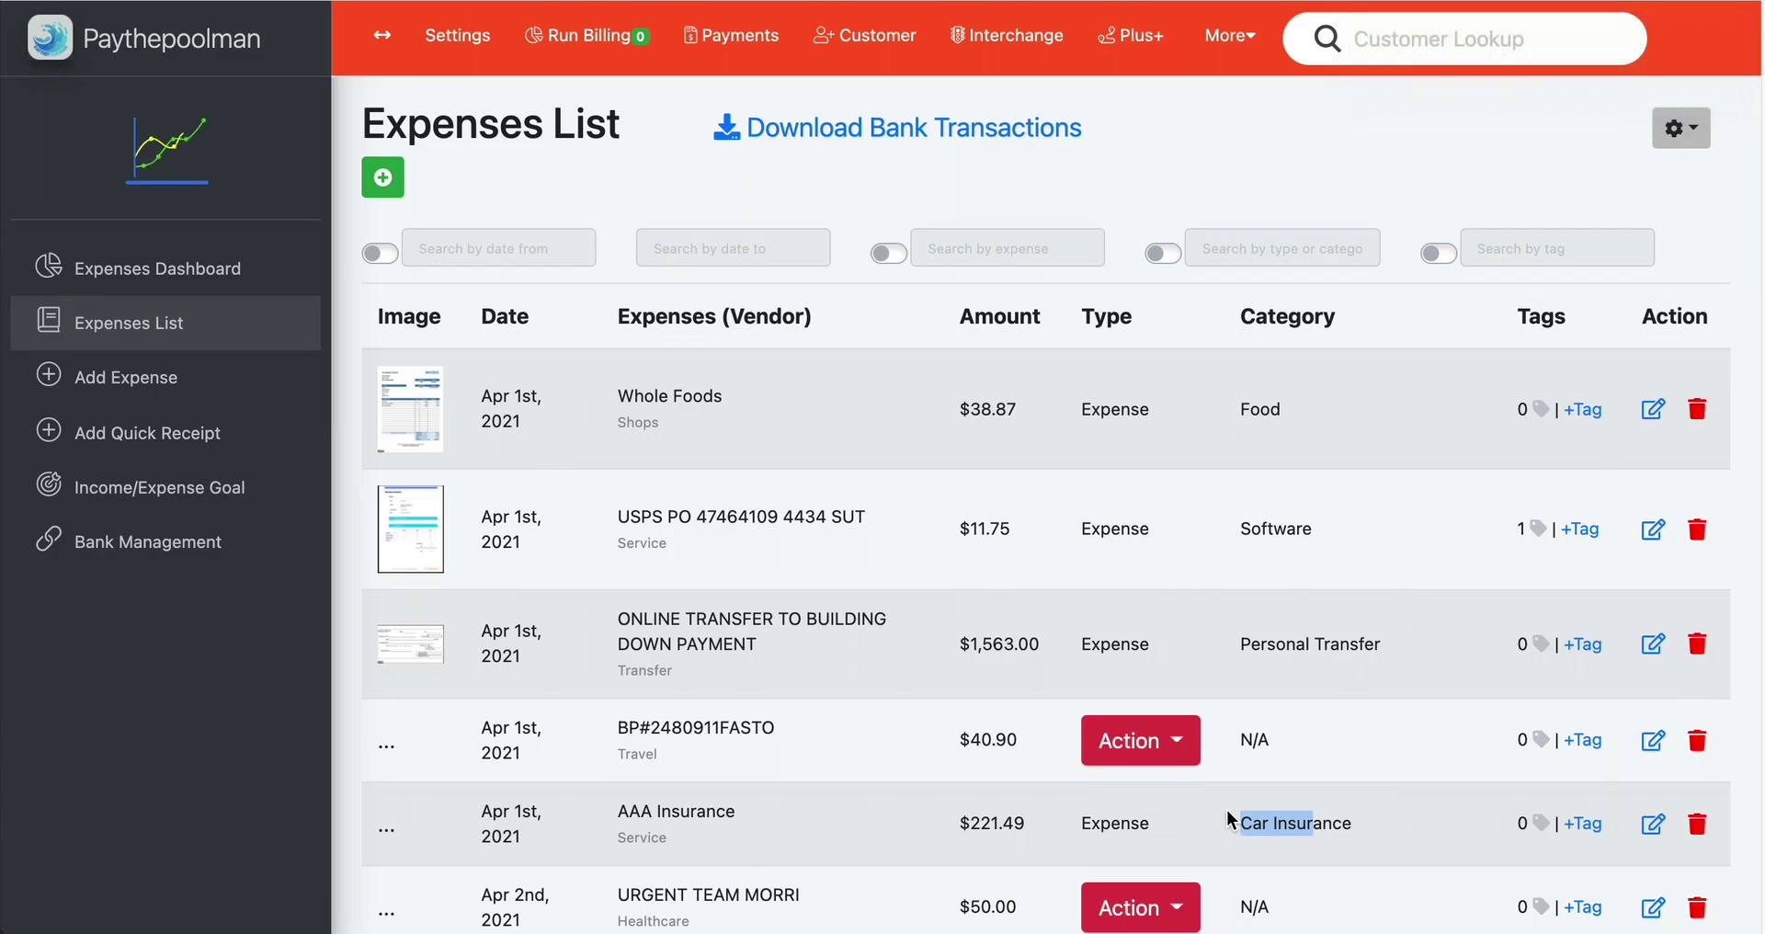
Create a new tag named Auto and add it to the AAA Insurance expense
scroll(1228, 816, "down", 3)
scroll(1227, 813, "up", 2)
scroll(1226, 805, "up", 3)
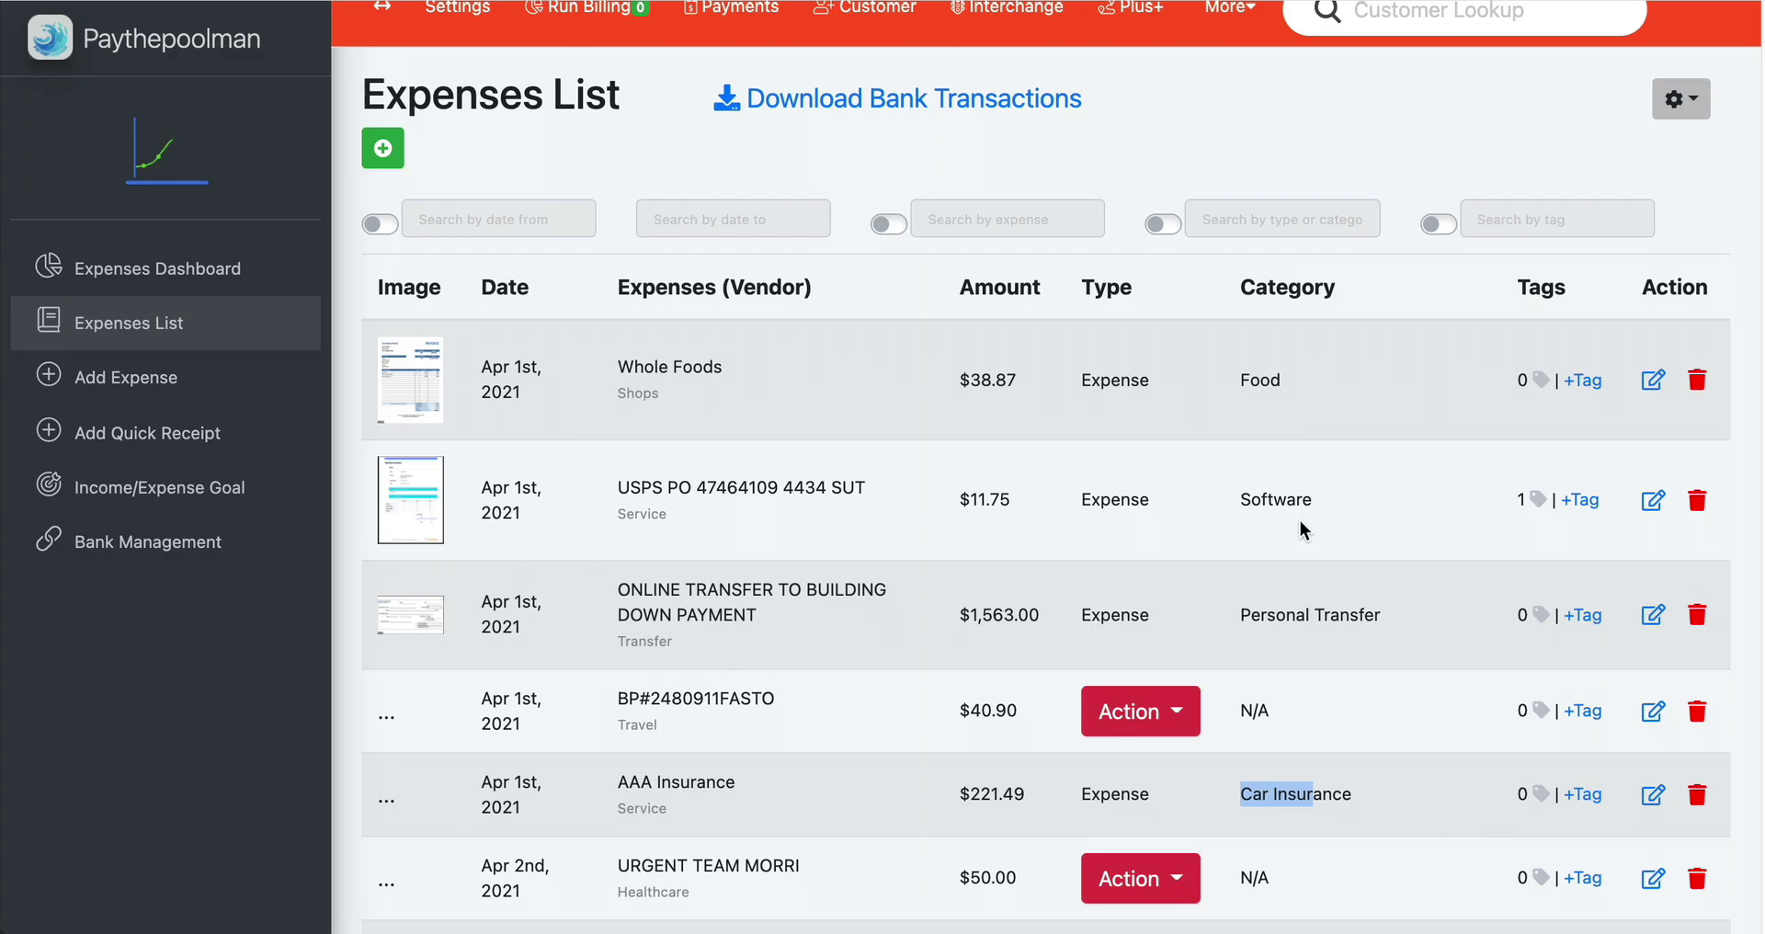
scroll(1272, 647, "up", 1)
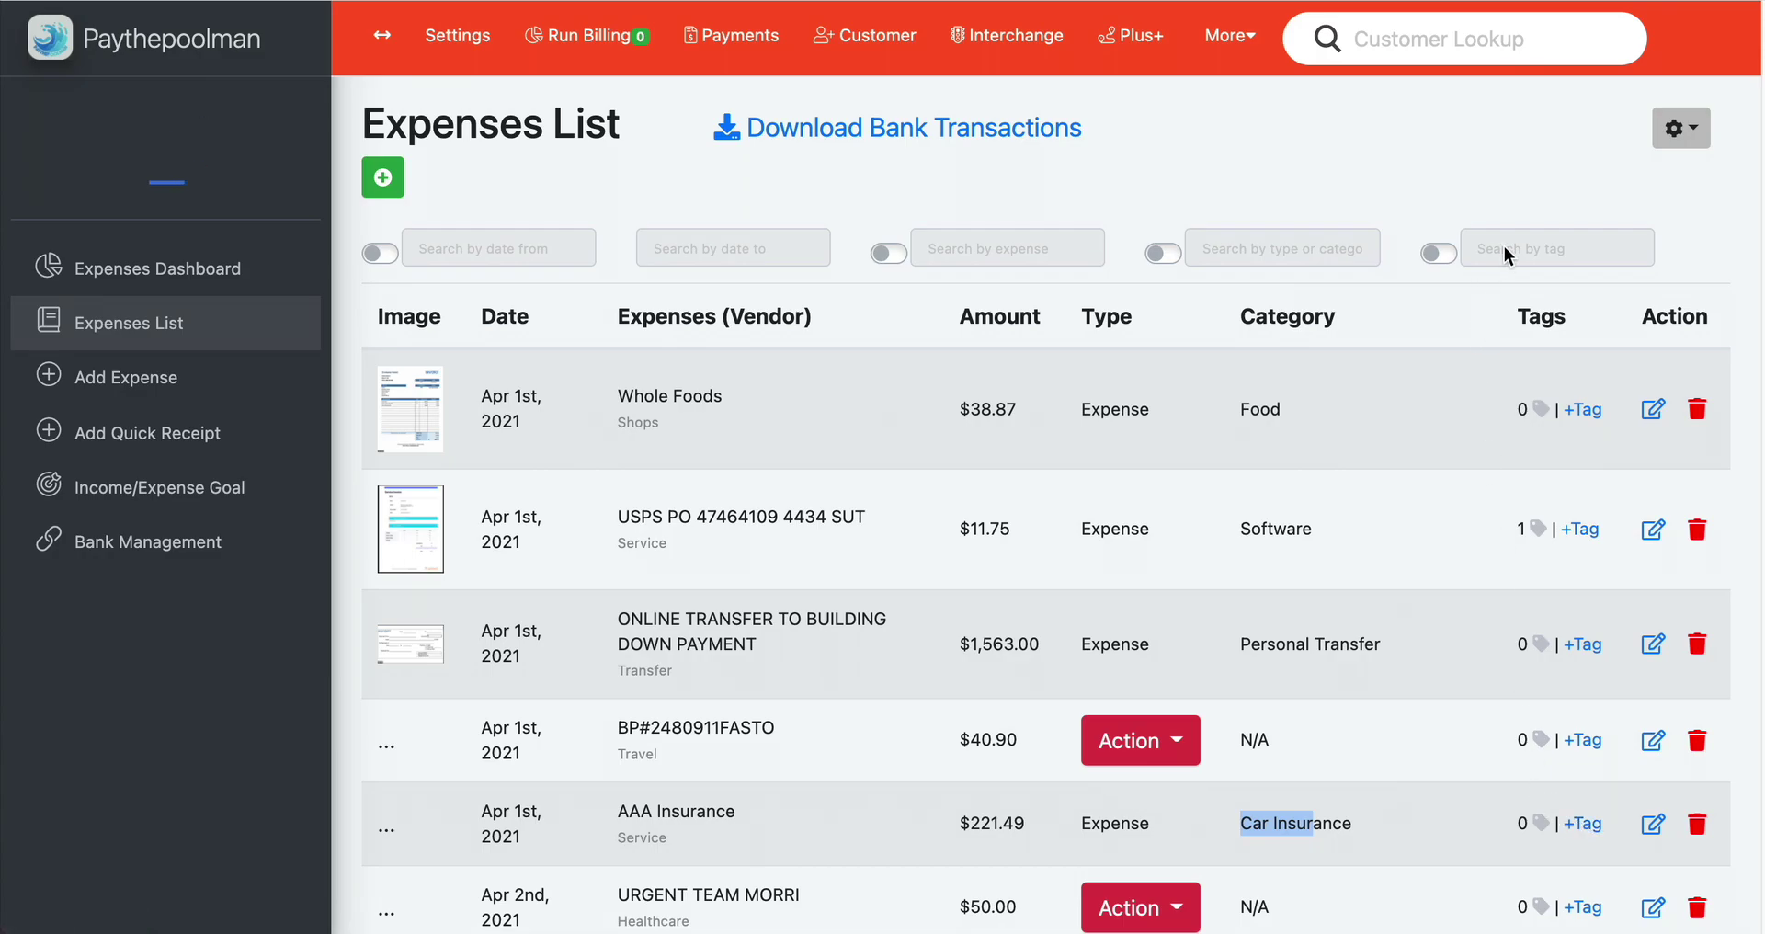
left_click(1583, 824)
left_click(882, 502)
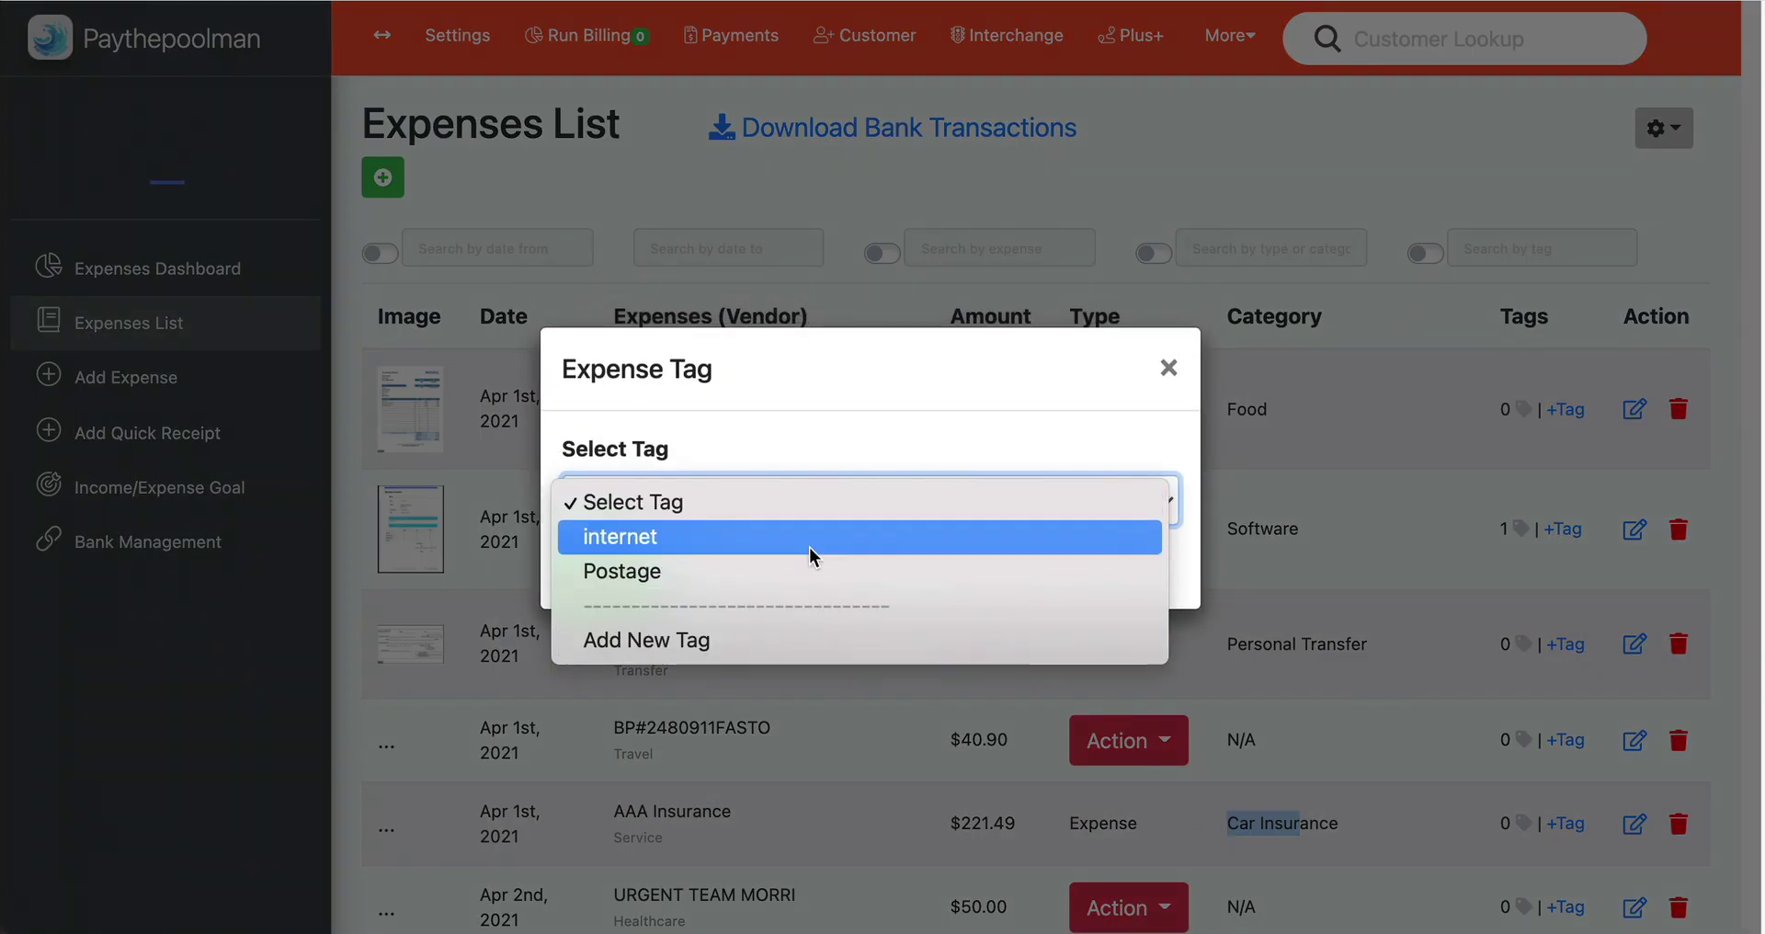
left_click(811, 636)
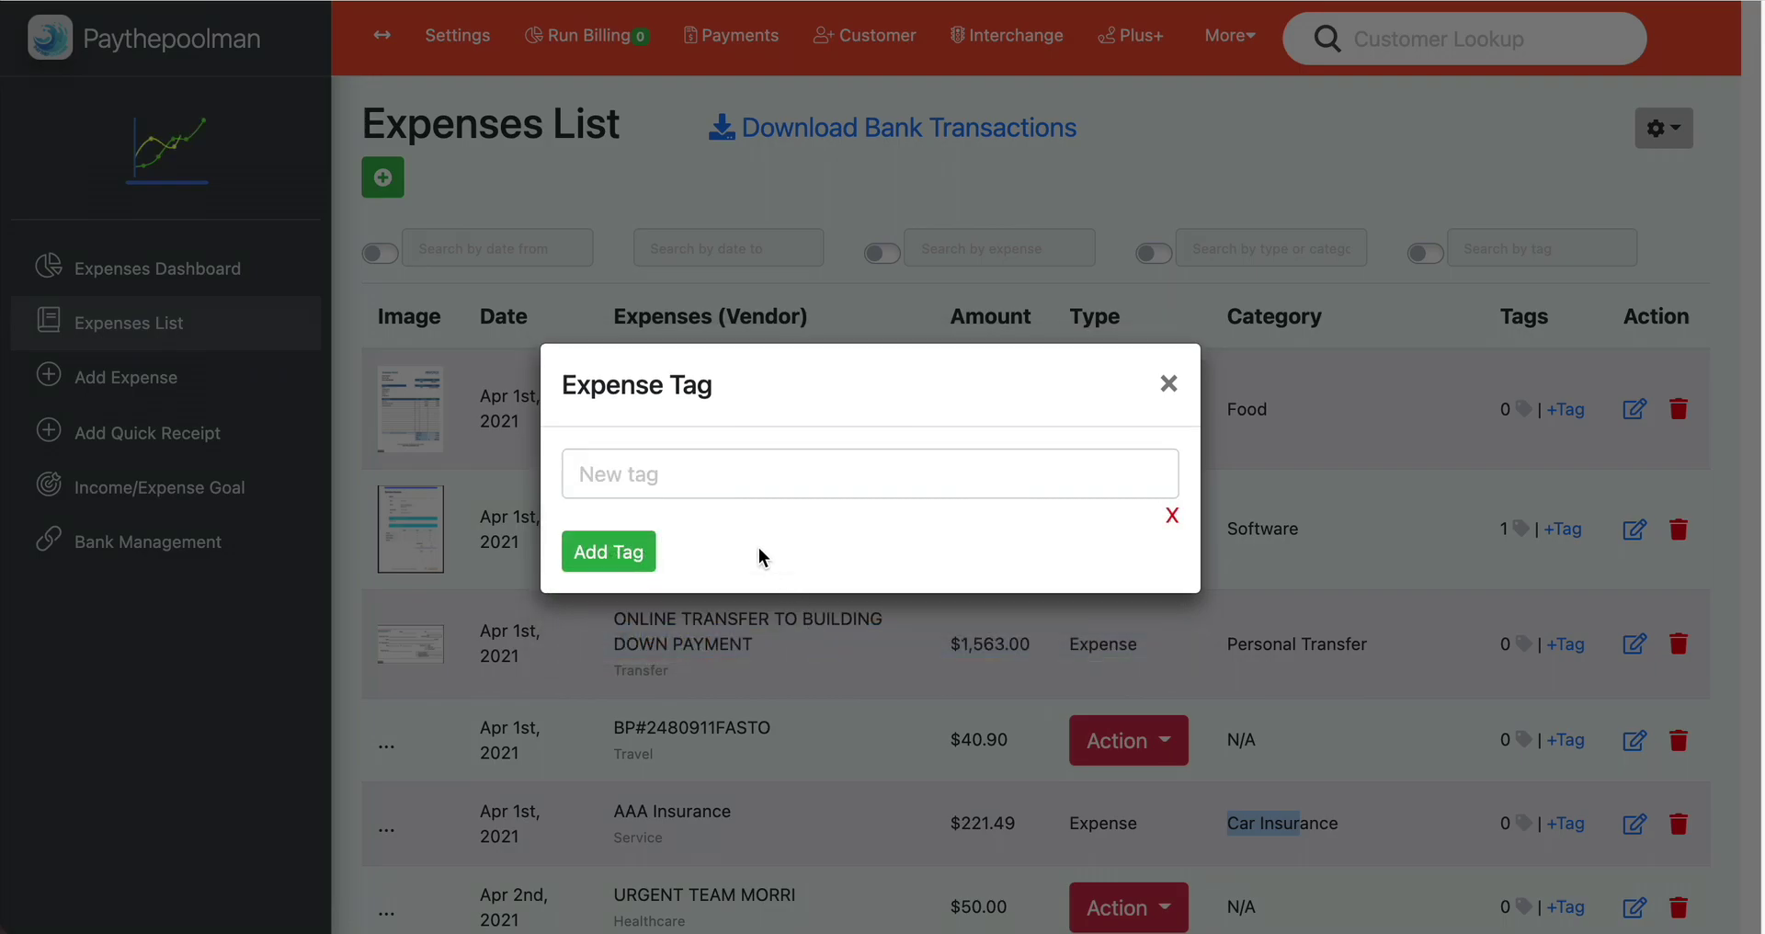
left_click(721, 470)
type("Auto")
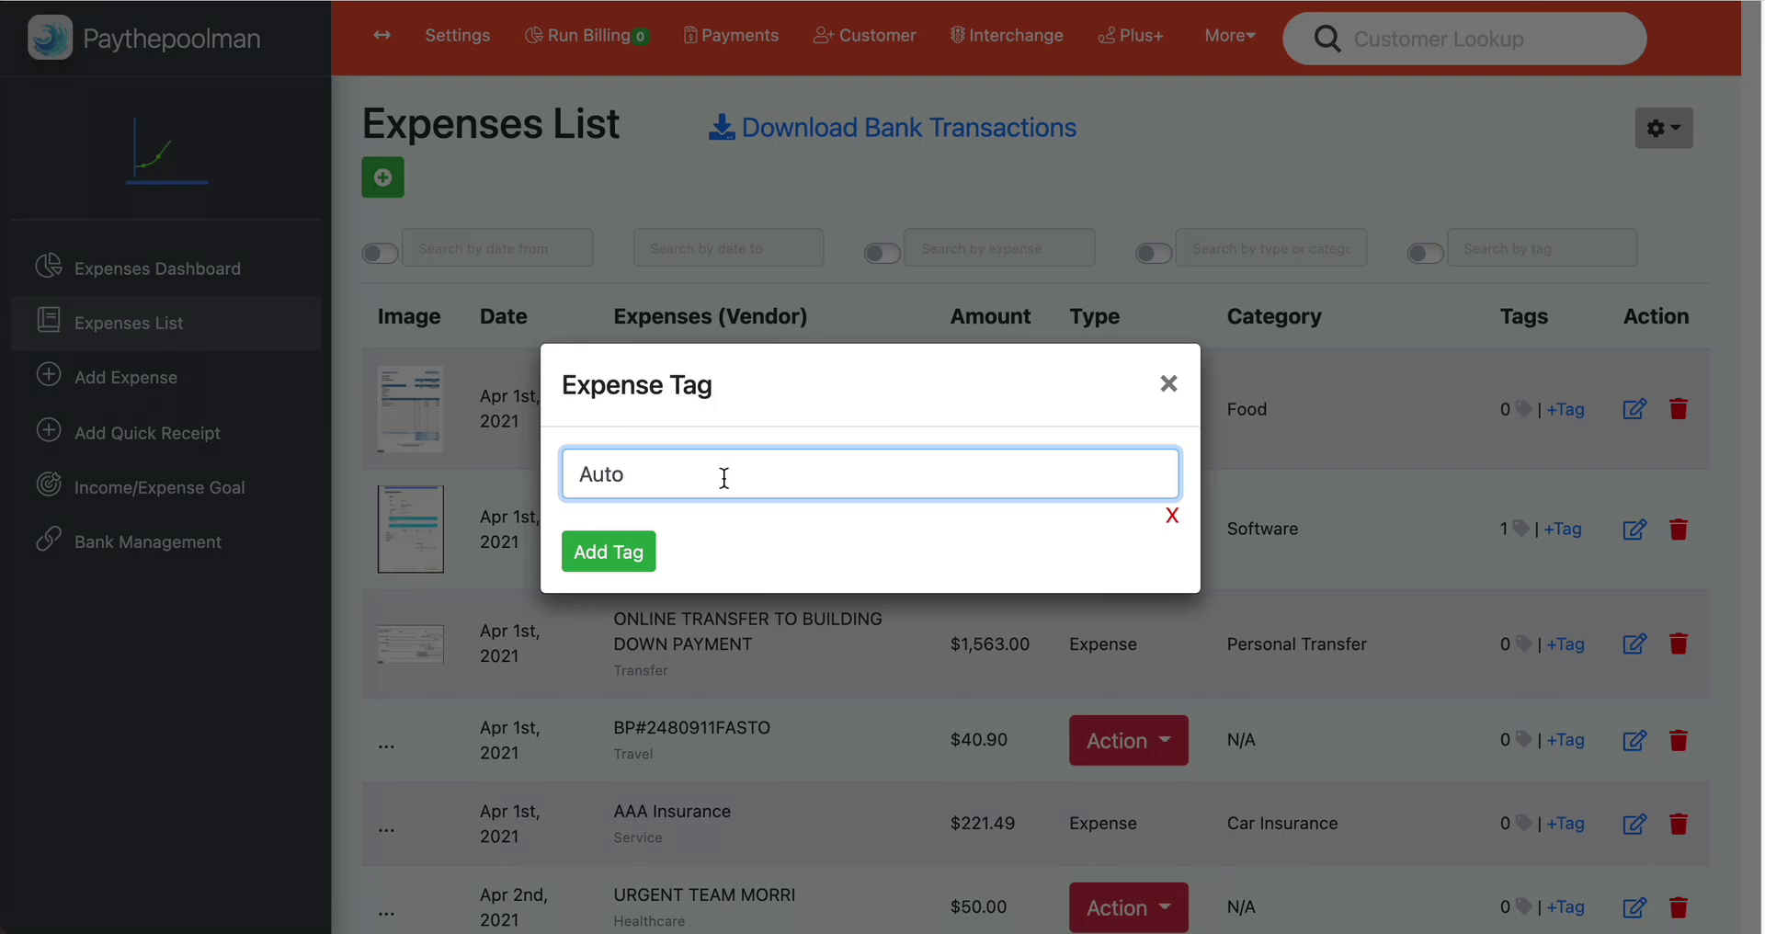
left_click(610, 551)
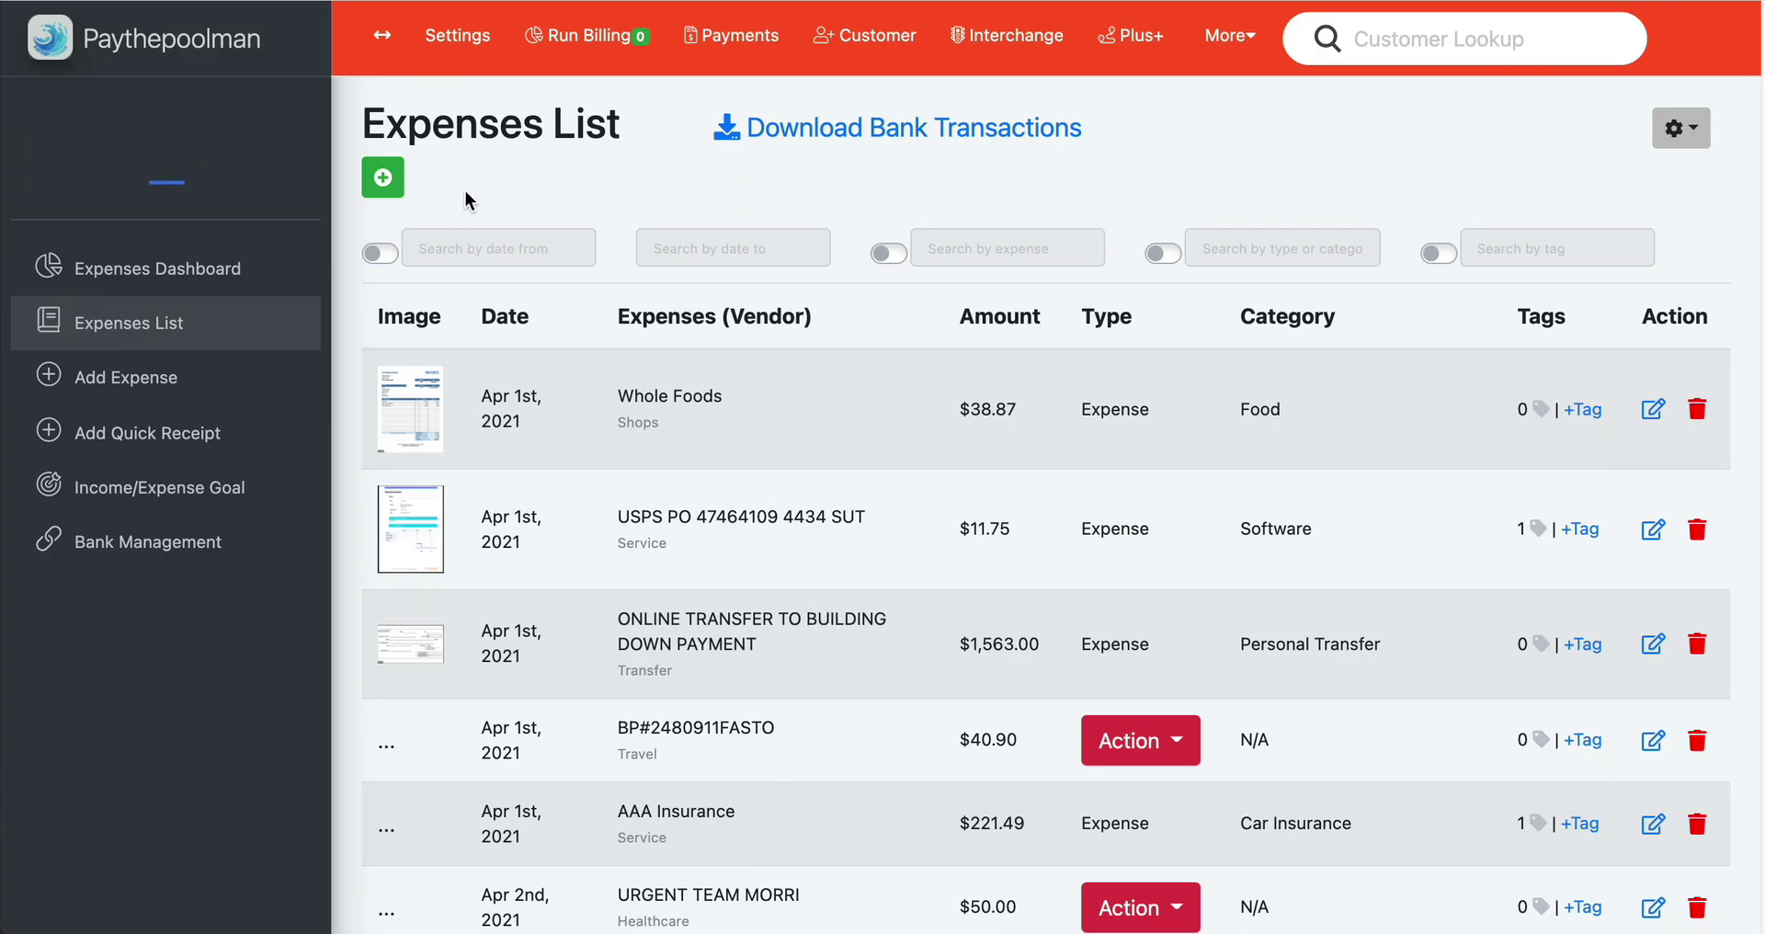
Check both ways of opening the Add Expense form, from the Expenses List and directly, and return to the list
left_click(385, 186)
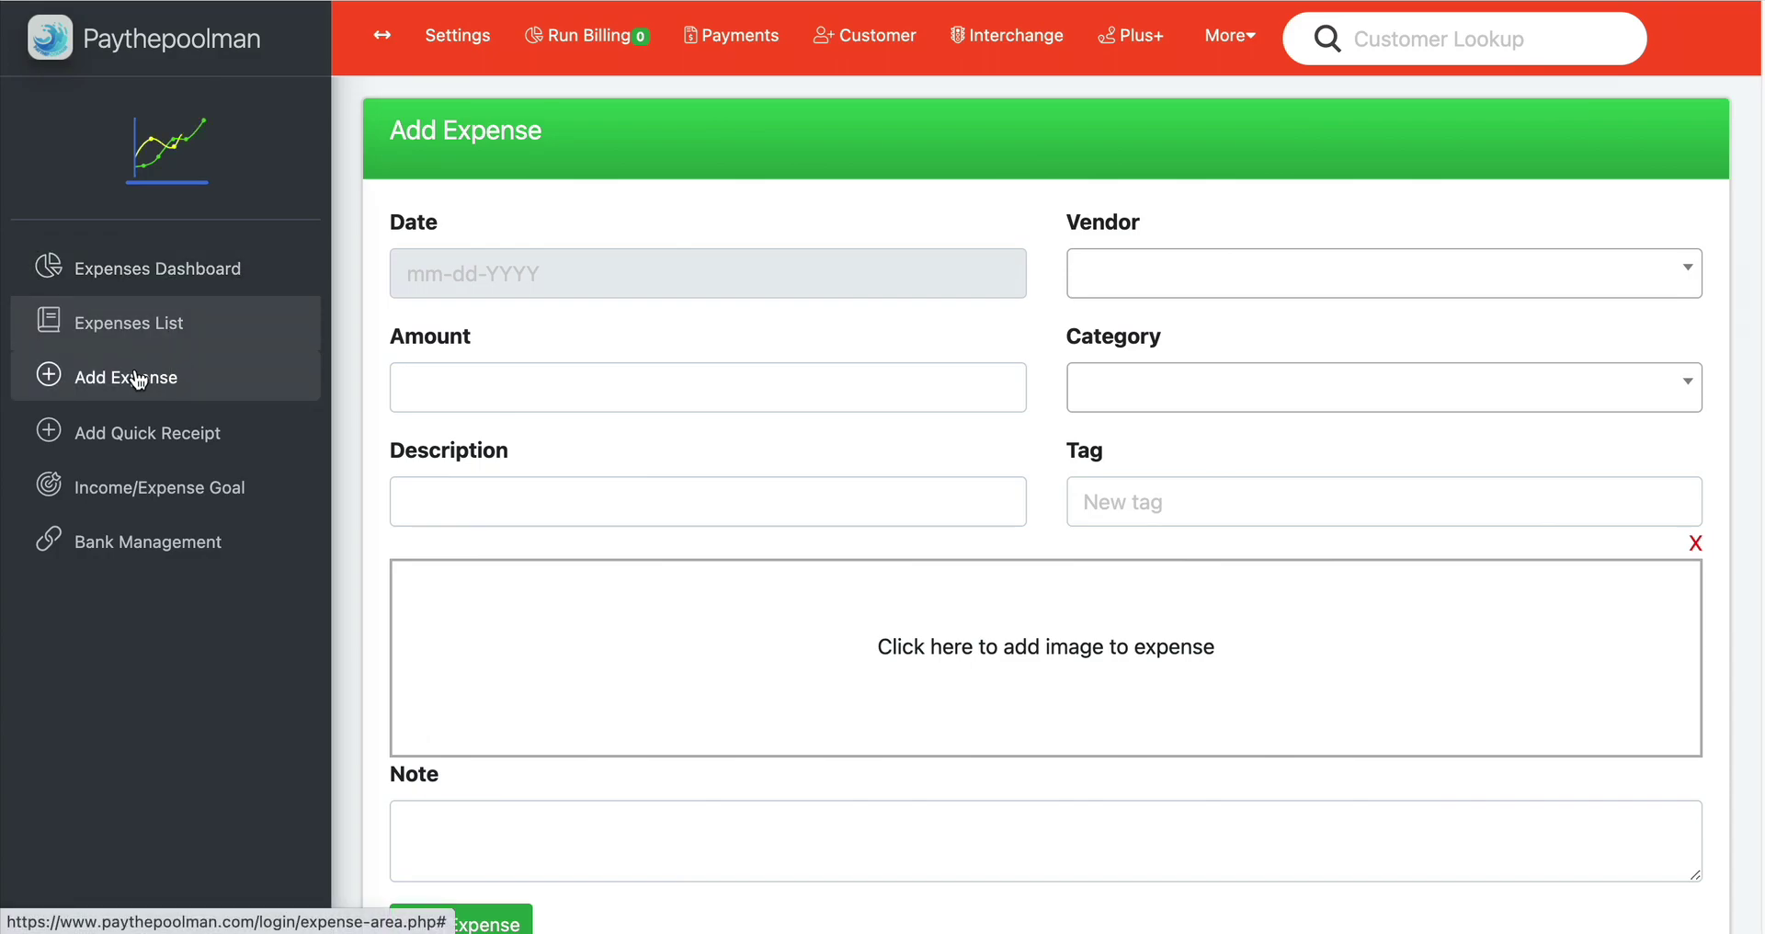
left_click(128, 384)
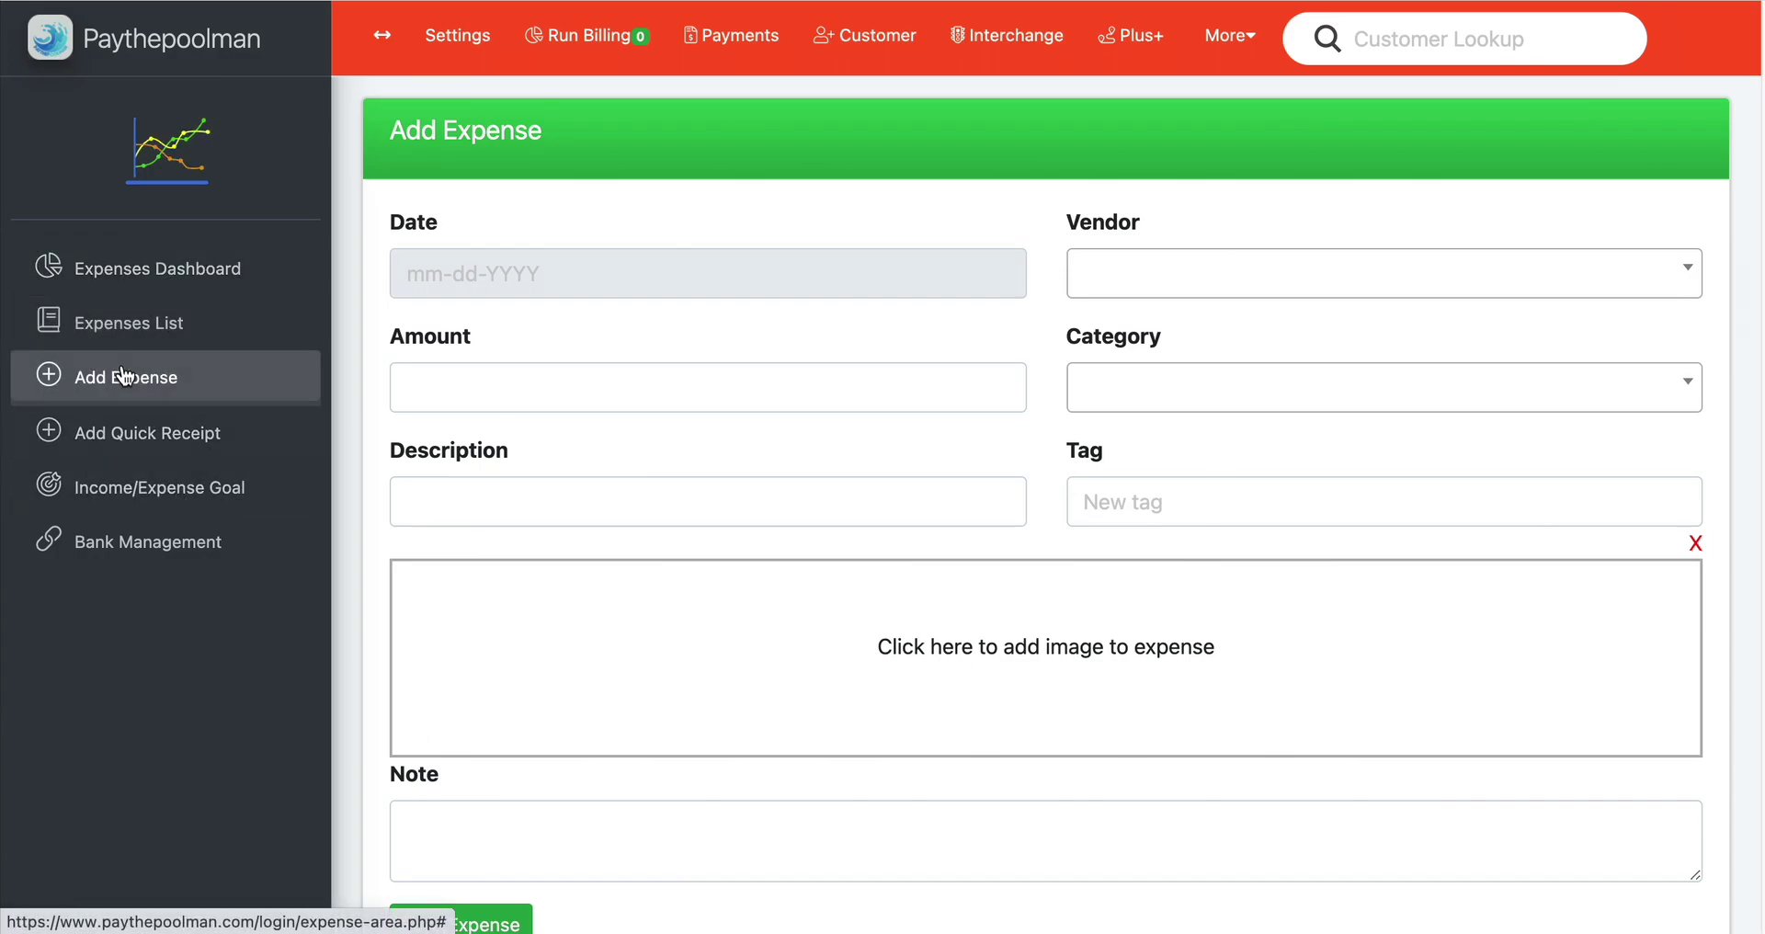
left_click(128, 322)
left_click(152, 375)
left_click(161, 333)
left_click(138, 377)
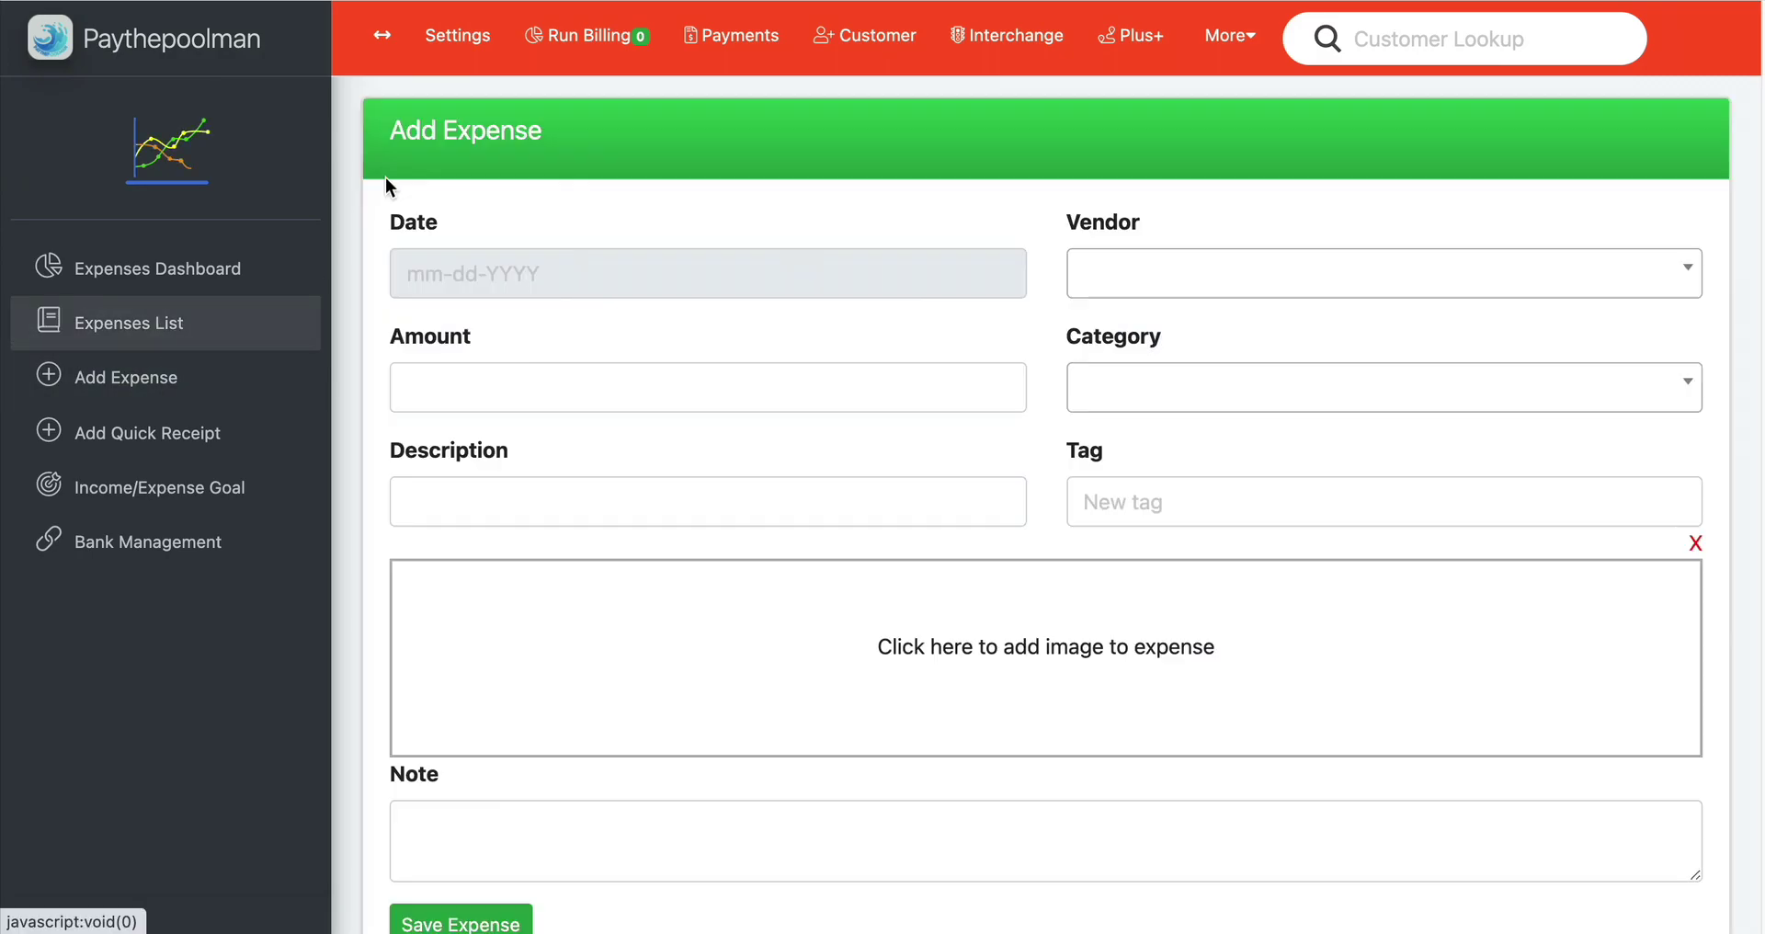
left_click(129, 322)
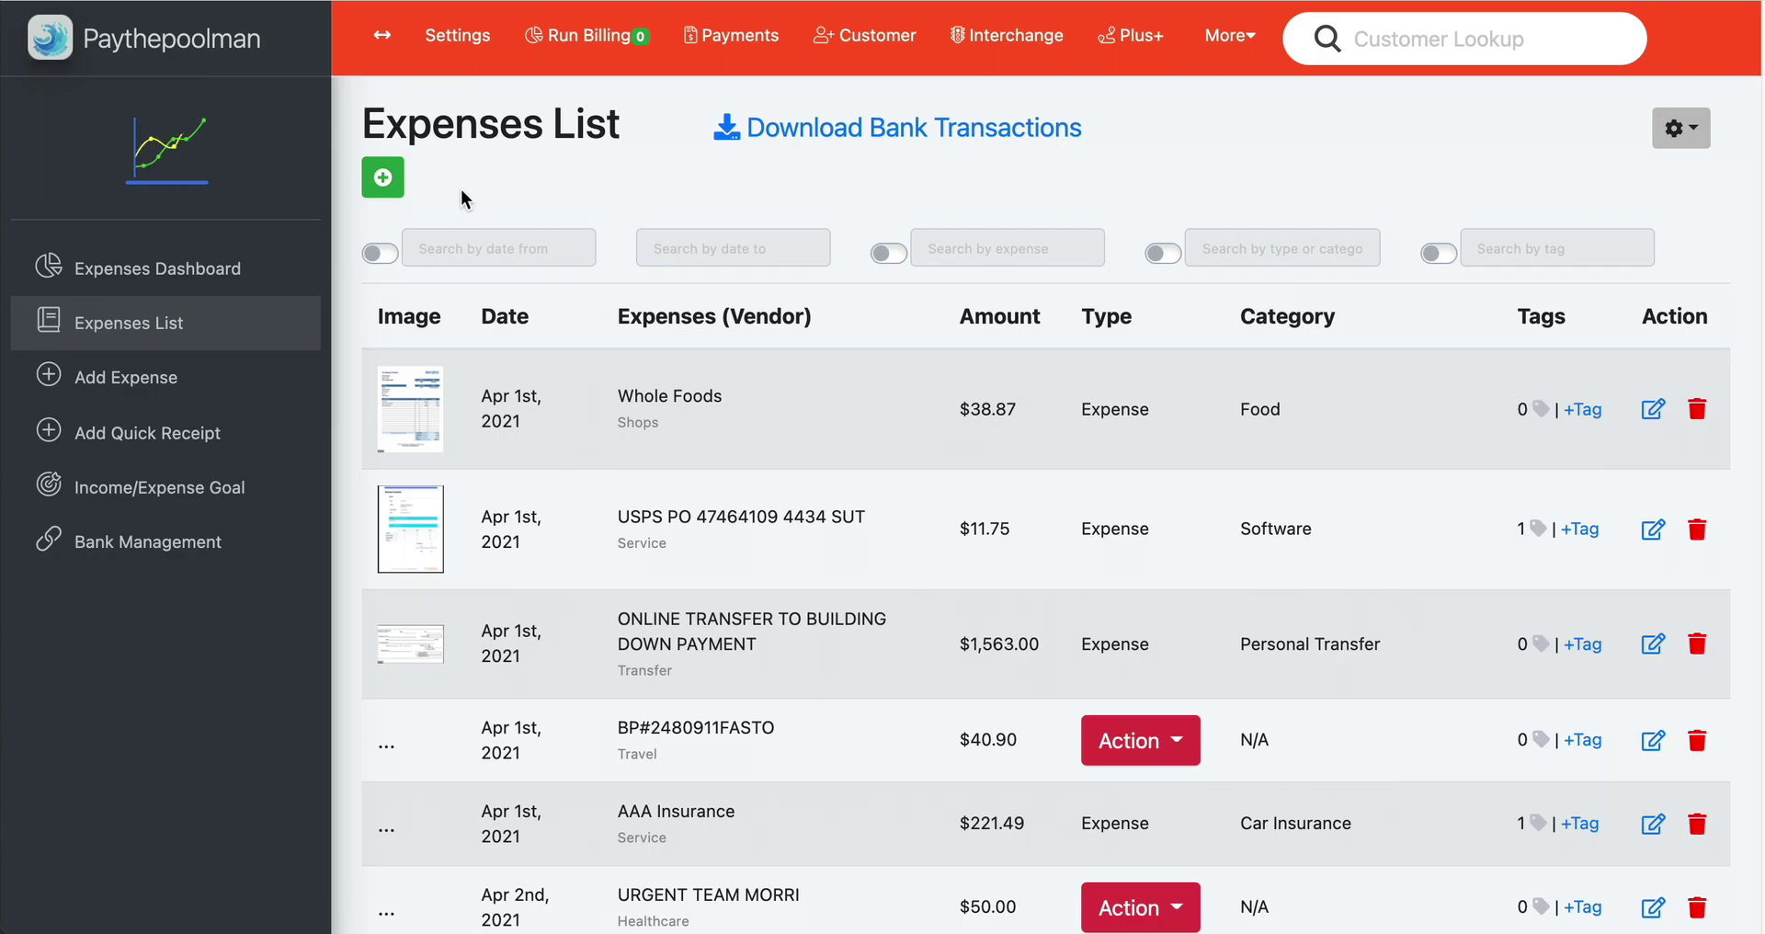
Start a new expense dated 05-27-2021 for the vendor 91 Express Lanes with an amount of 500
left_click(395, 174)
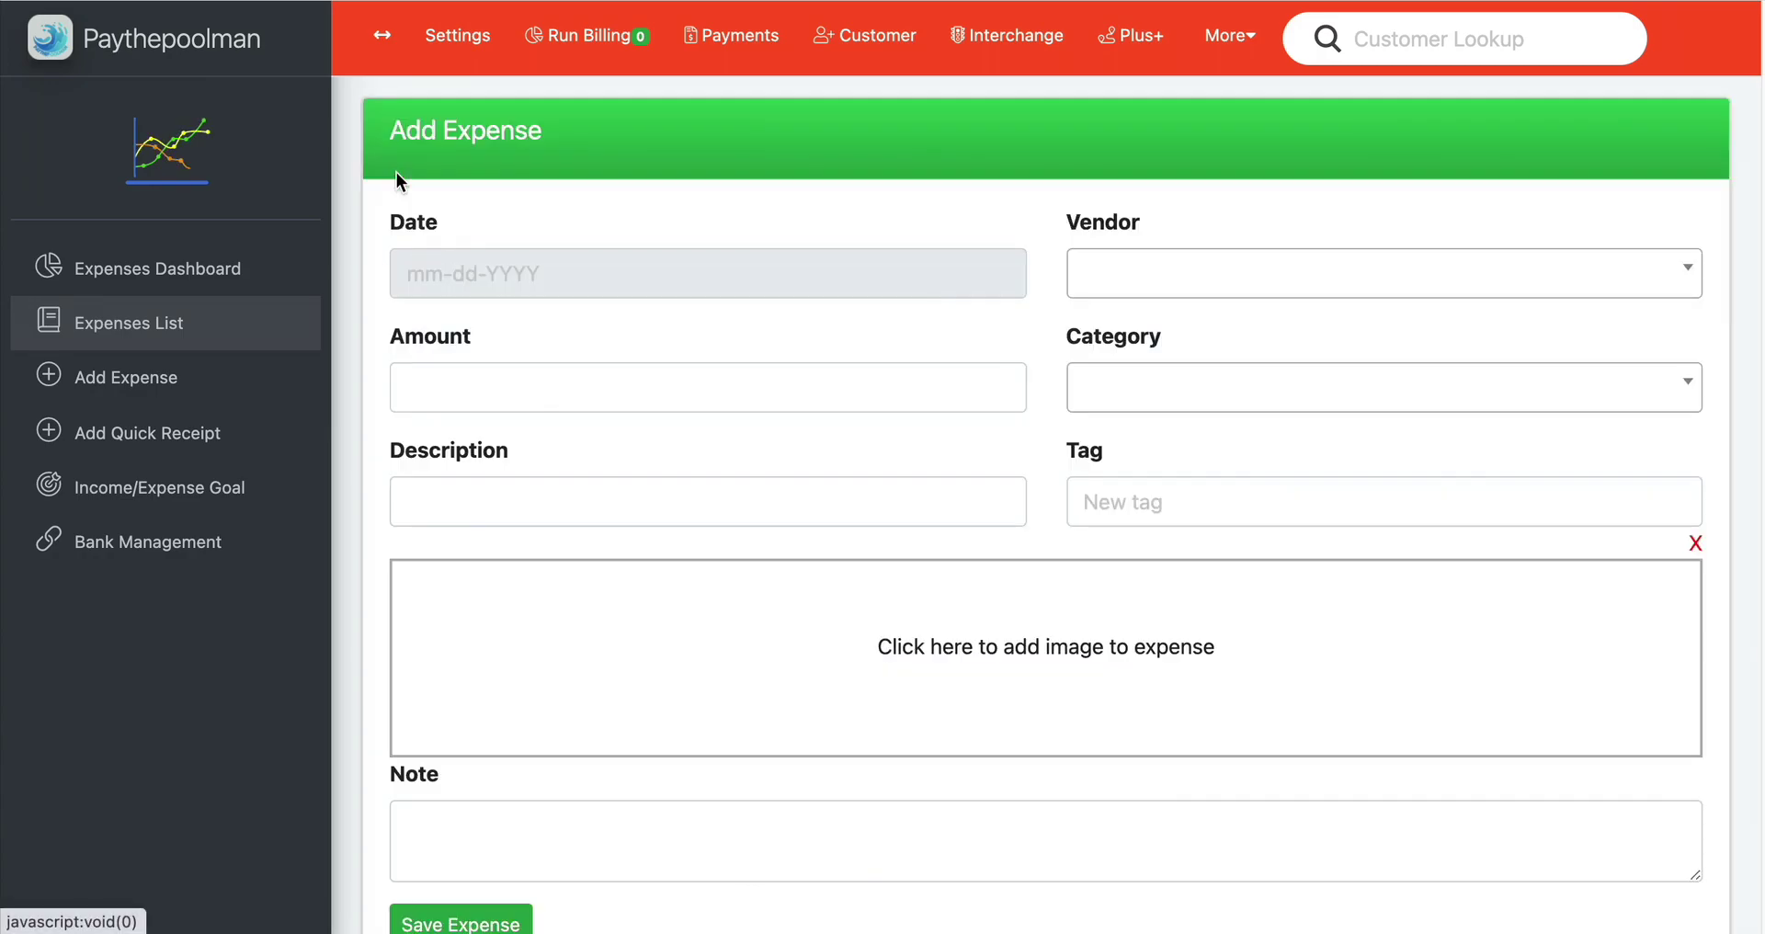
left_click(519, 258)
left_click(650, 617)
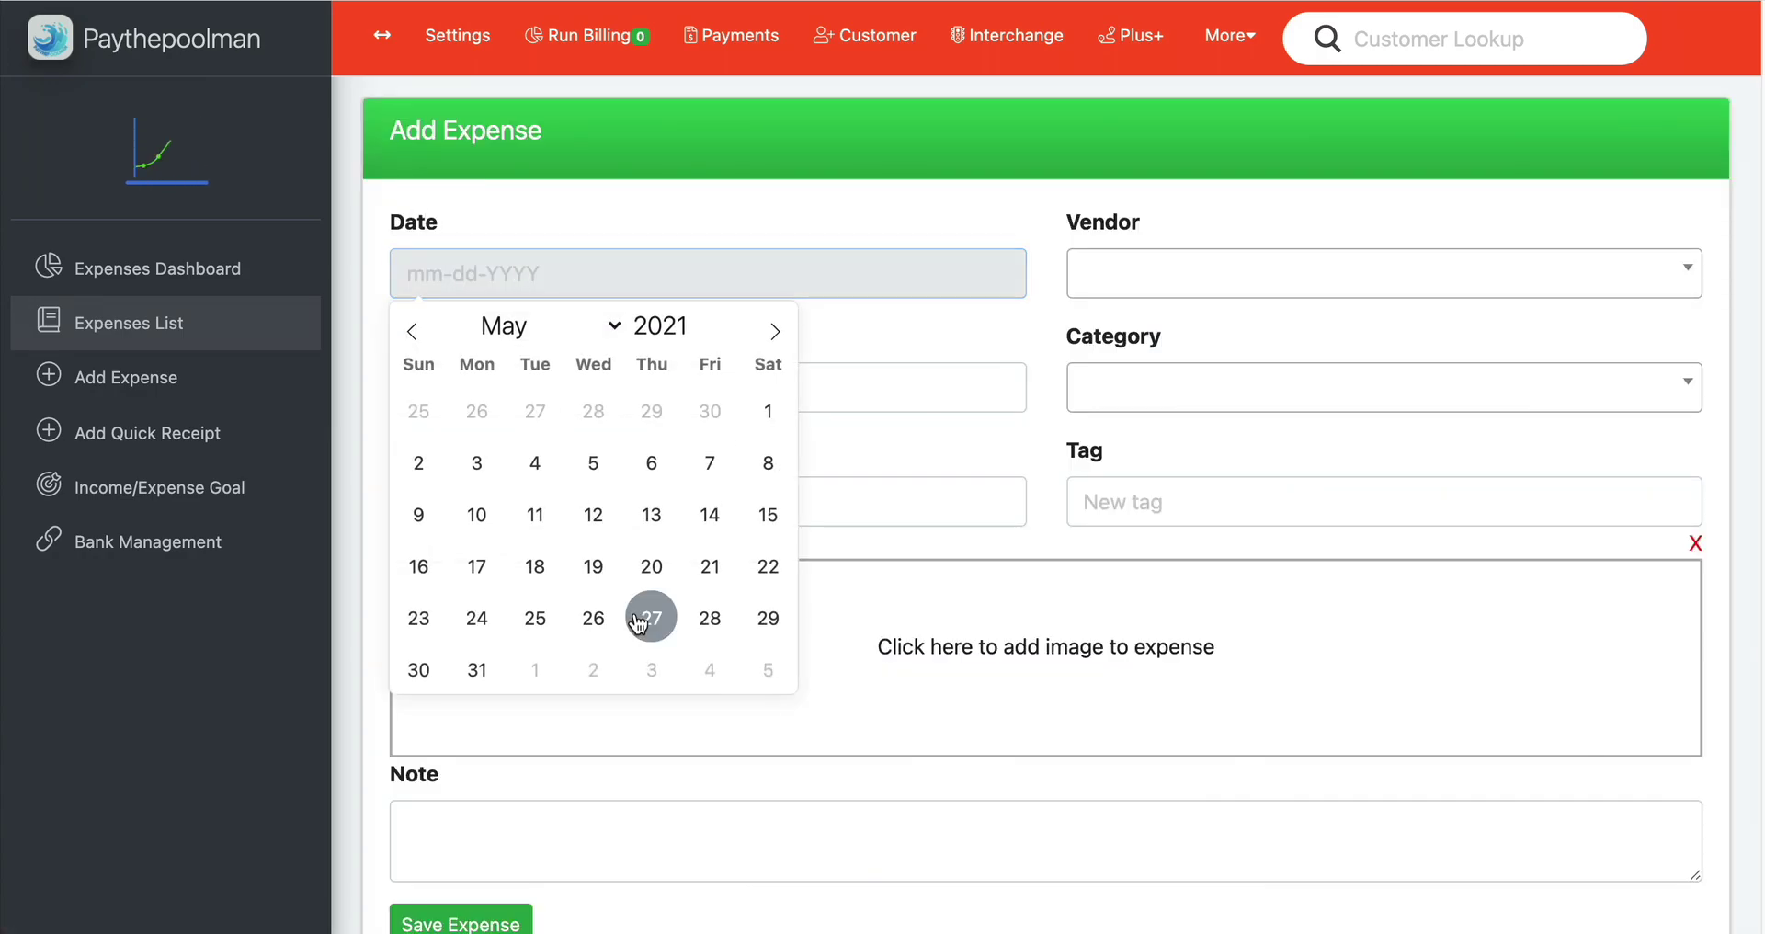
left_click(1087, 292)
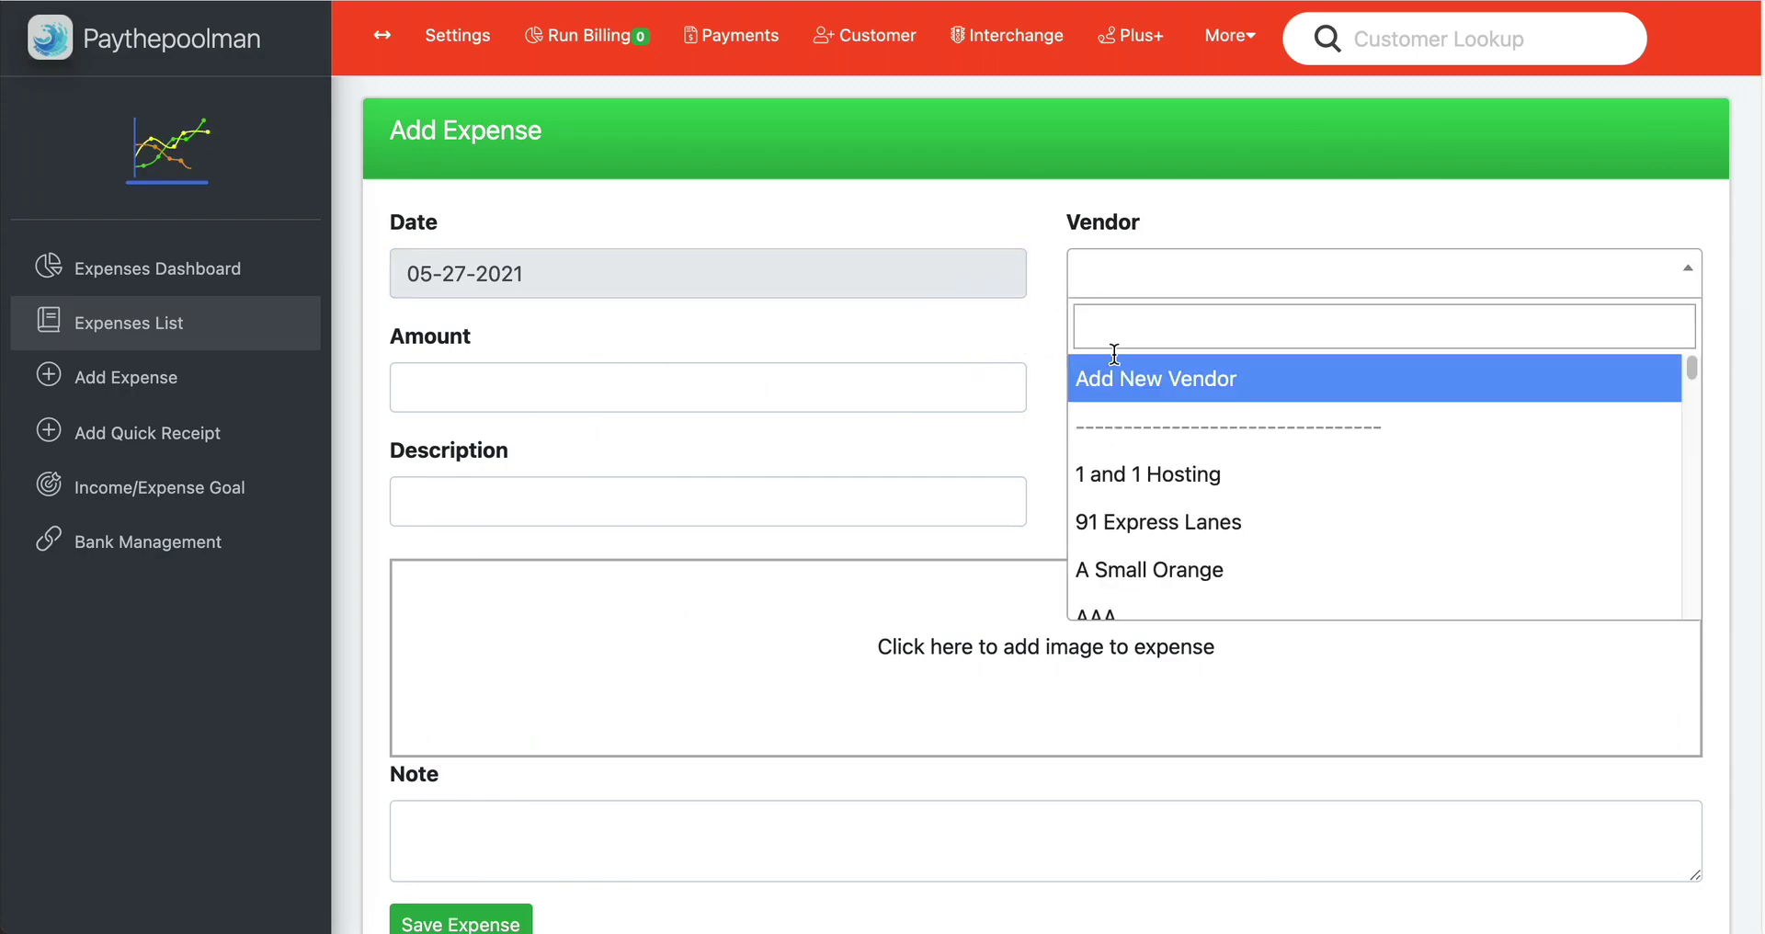
left_click(1189, 520)
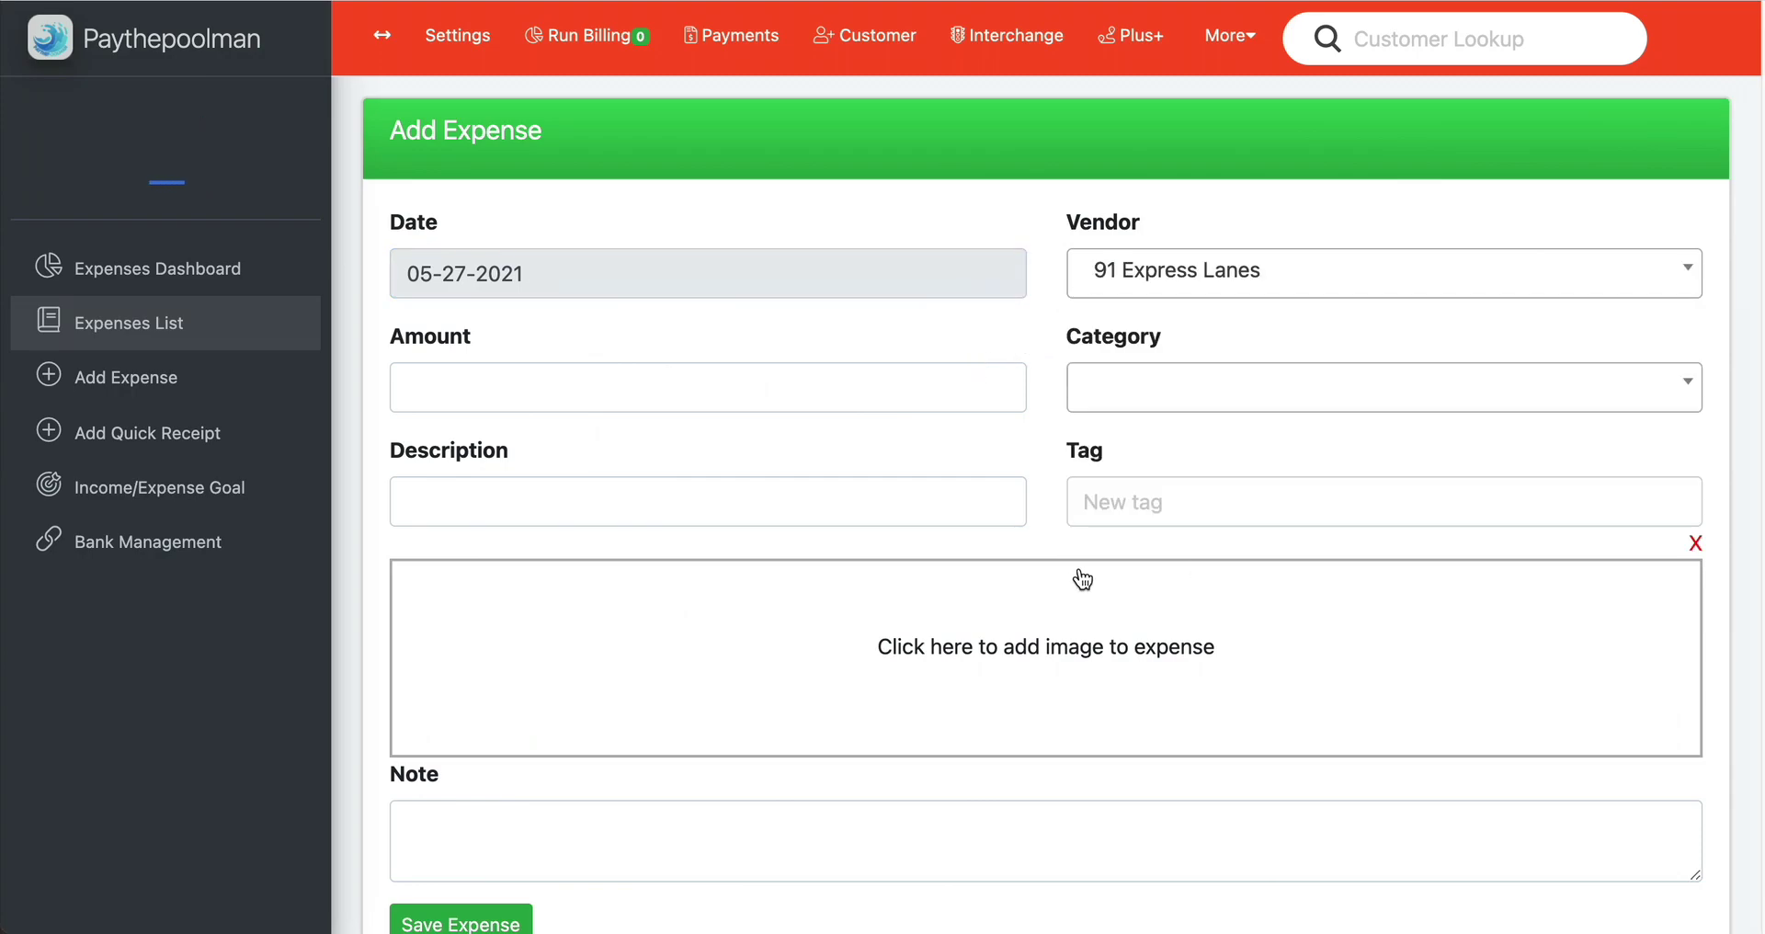
left_click(559, 393)
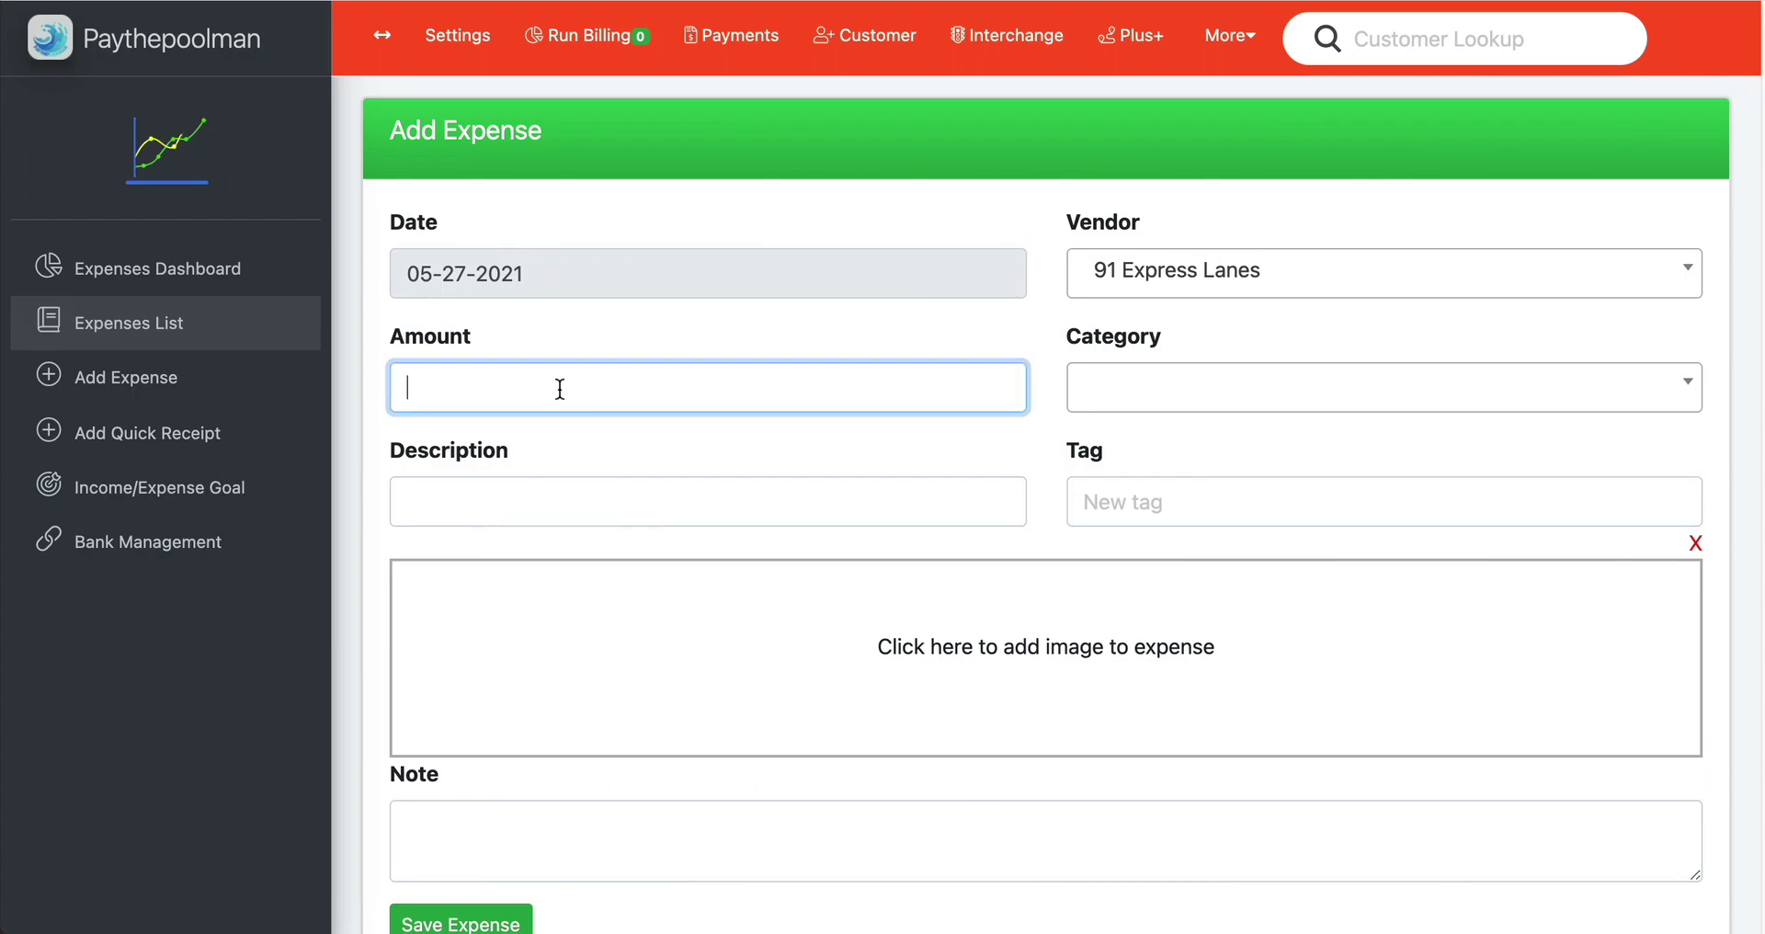
type("500")
Create a new category named Auto Expense under Expense and use it for the new expense
left_click(1206, 408)
scroll(1232, 651, "down", 2)
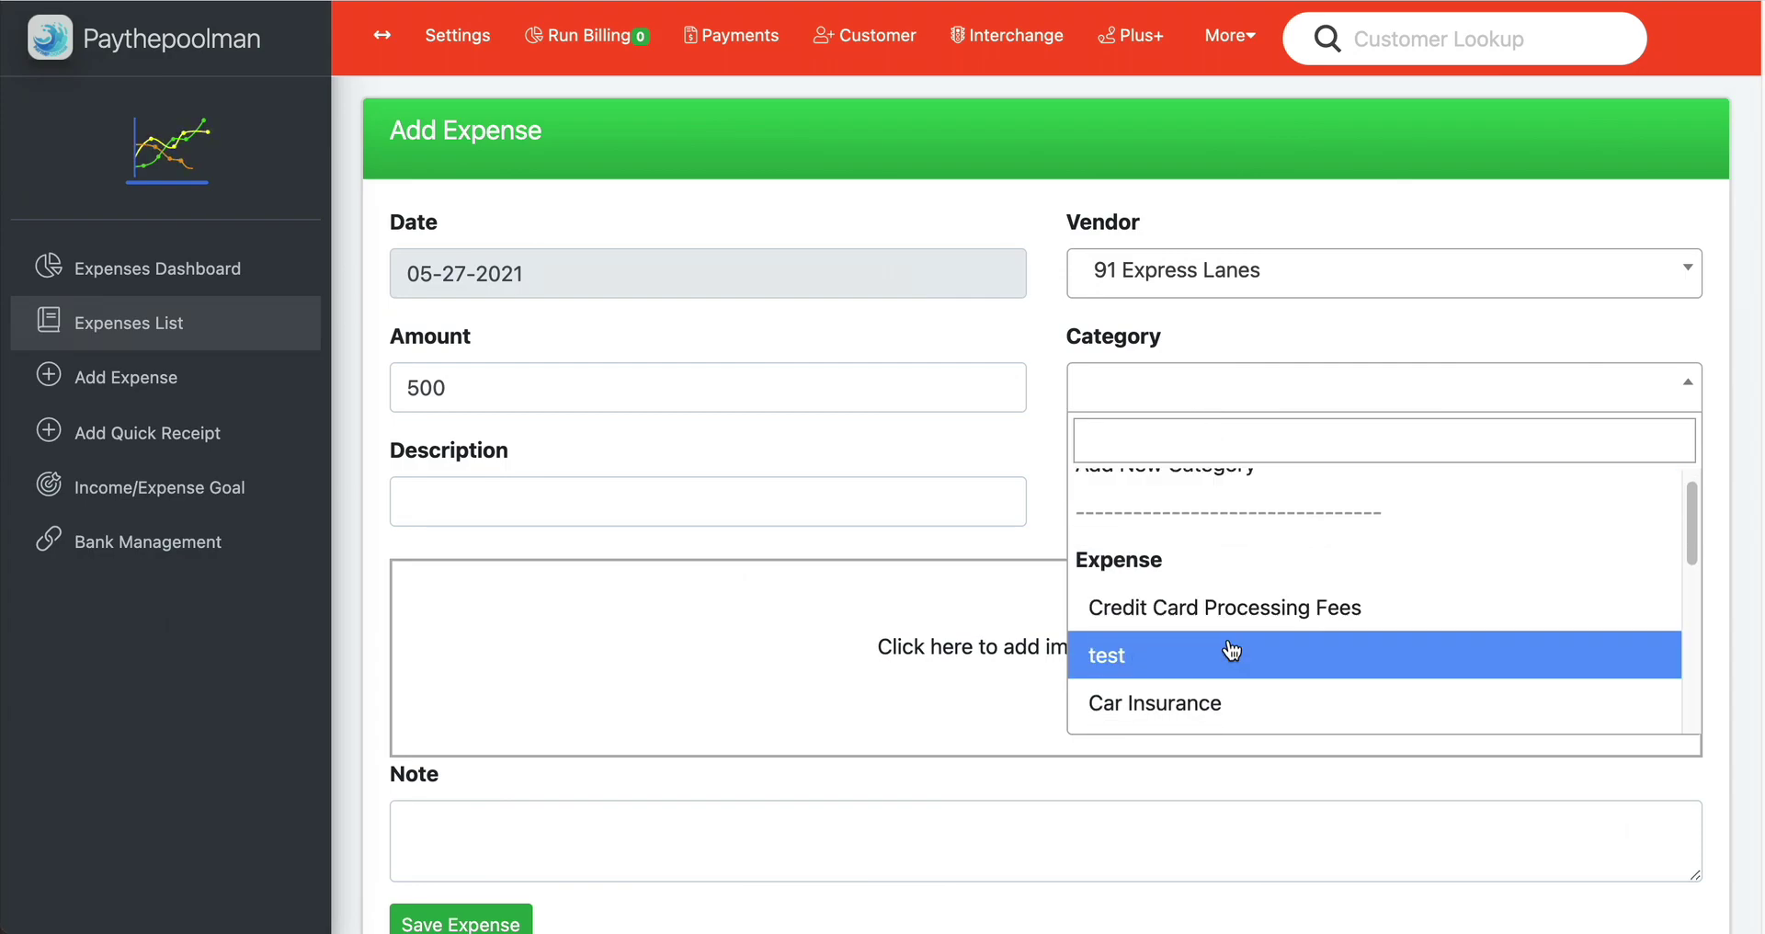
scroll(1232, 650, "down", 10)
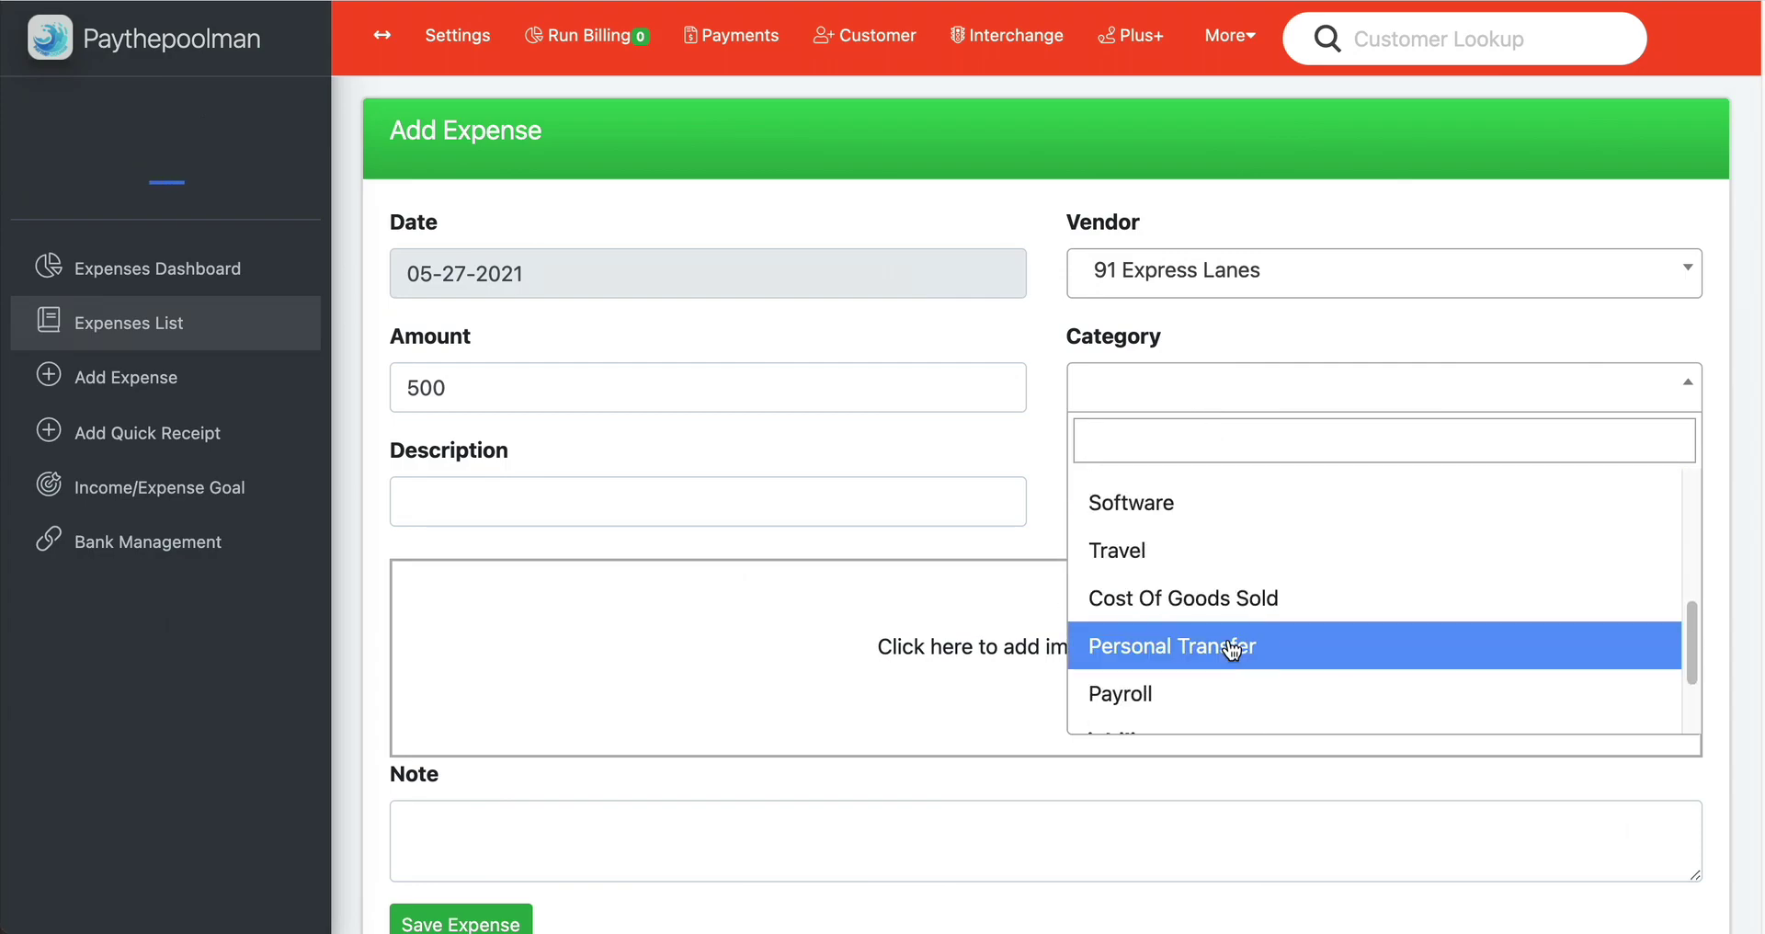
scroll(1232, 648, "up", 10)
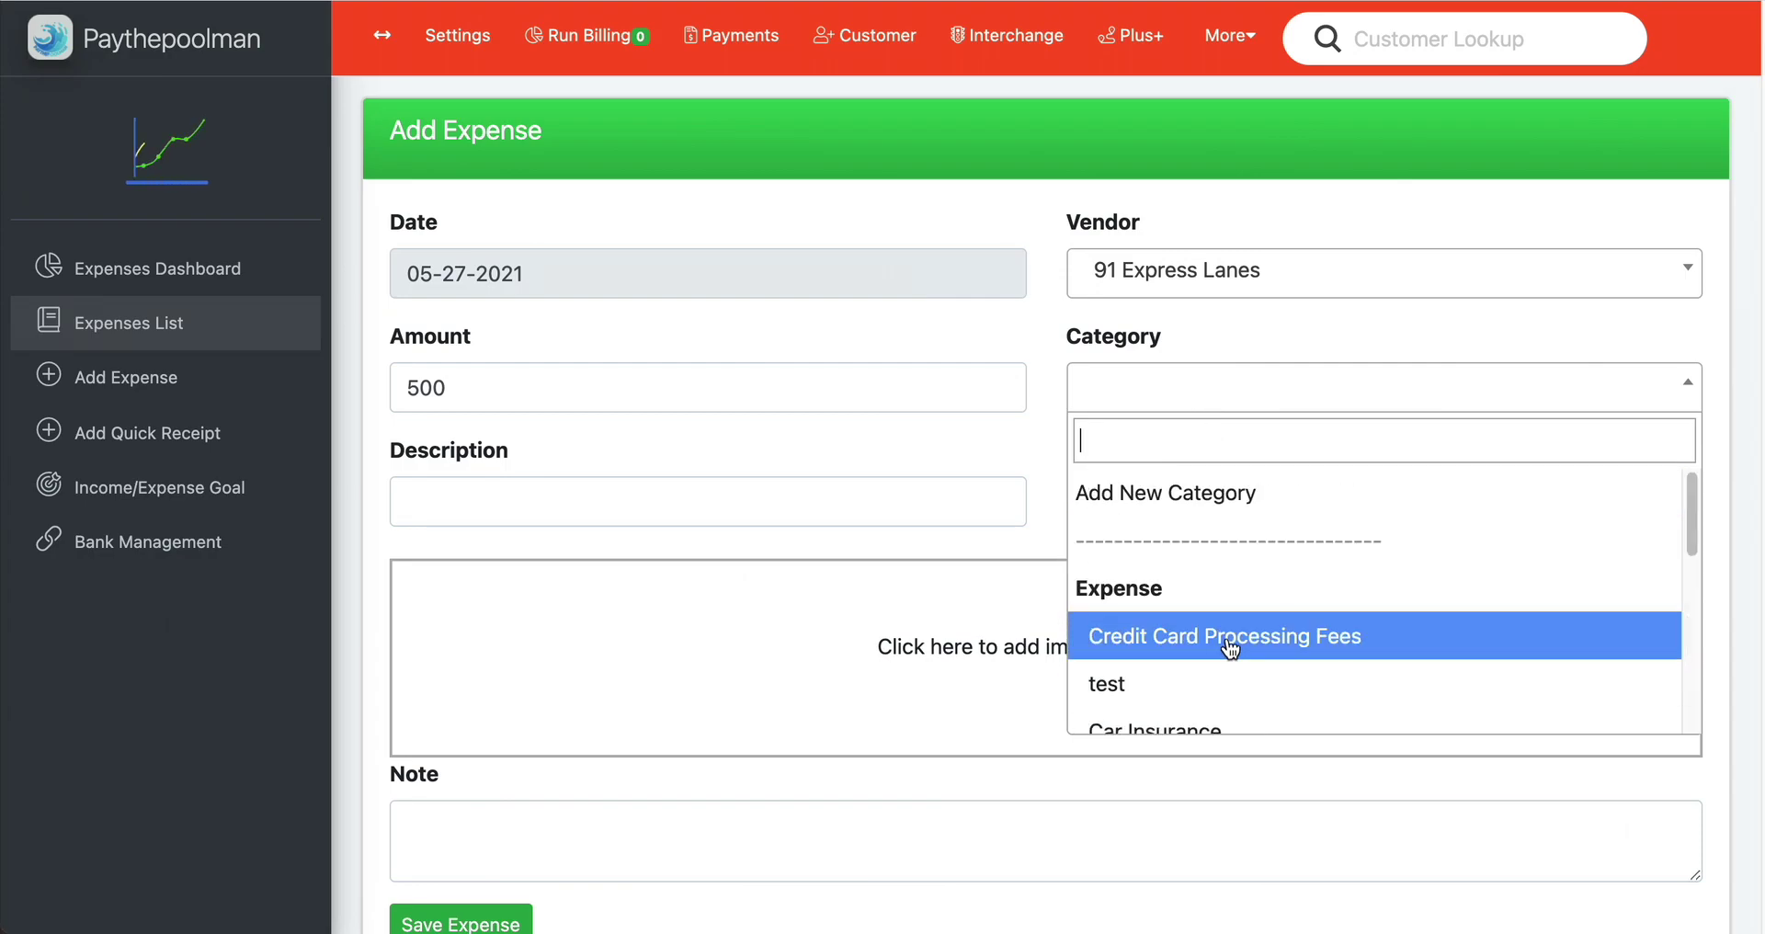
left_click(1213, 512)
left_click(678, 326)
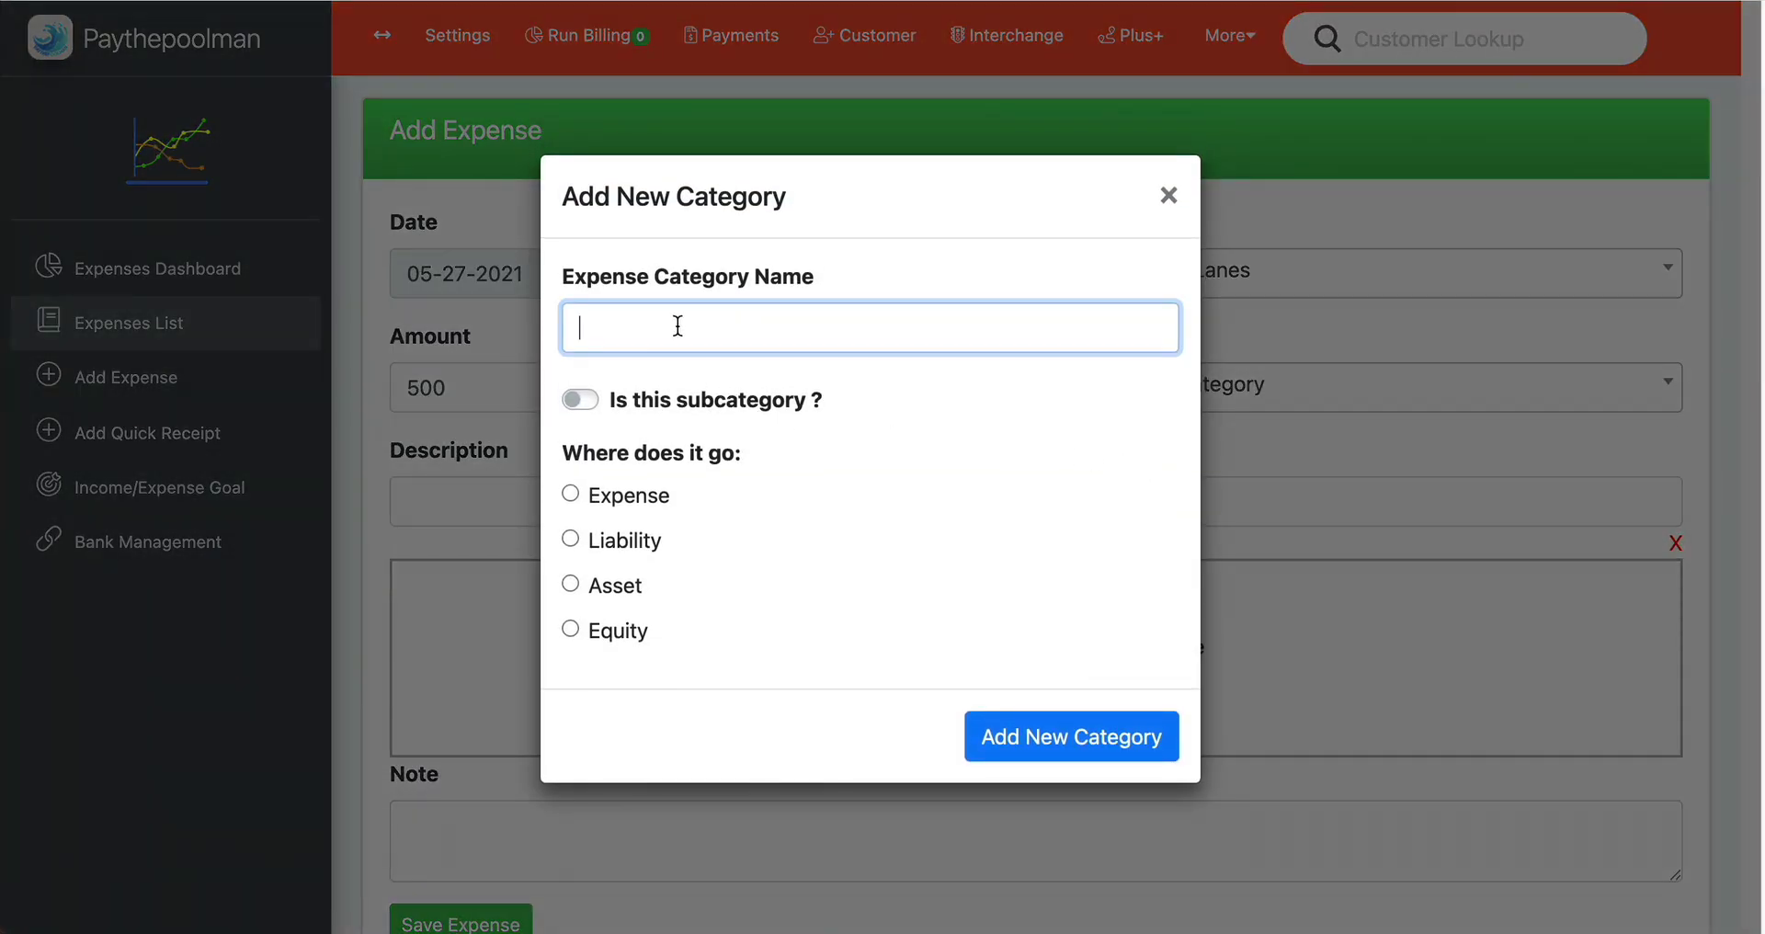
type("Auto Expense")
left_click(571, 495)
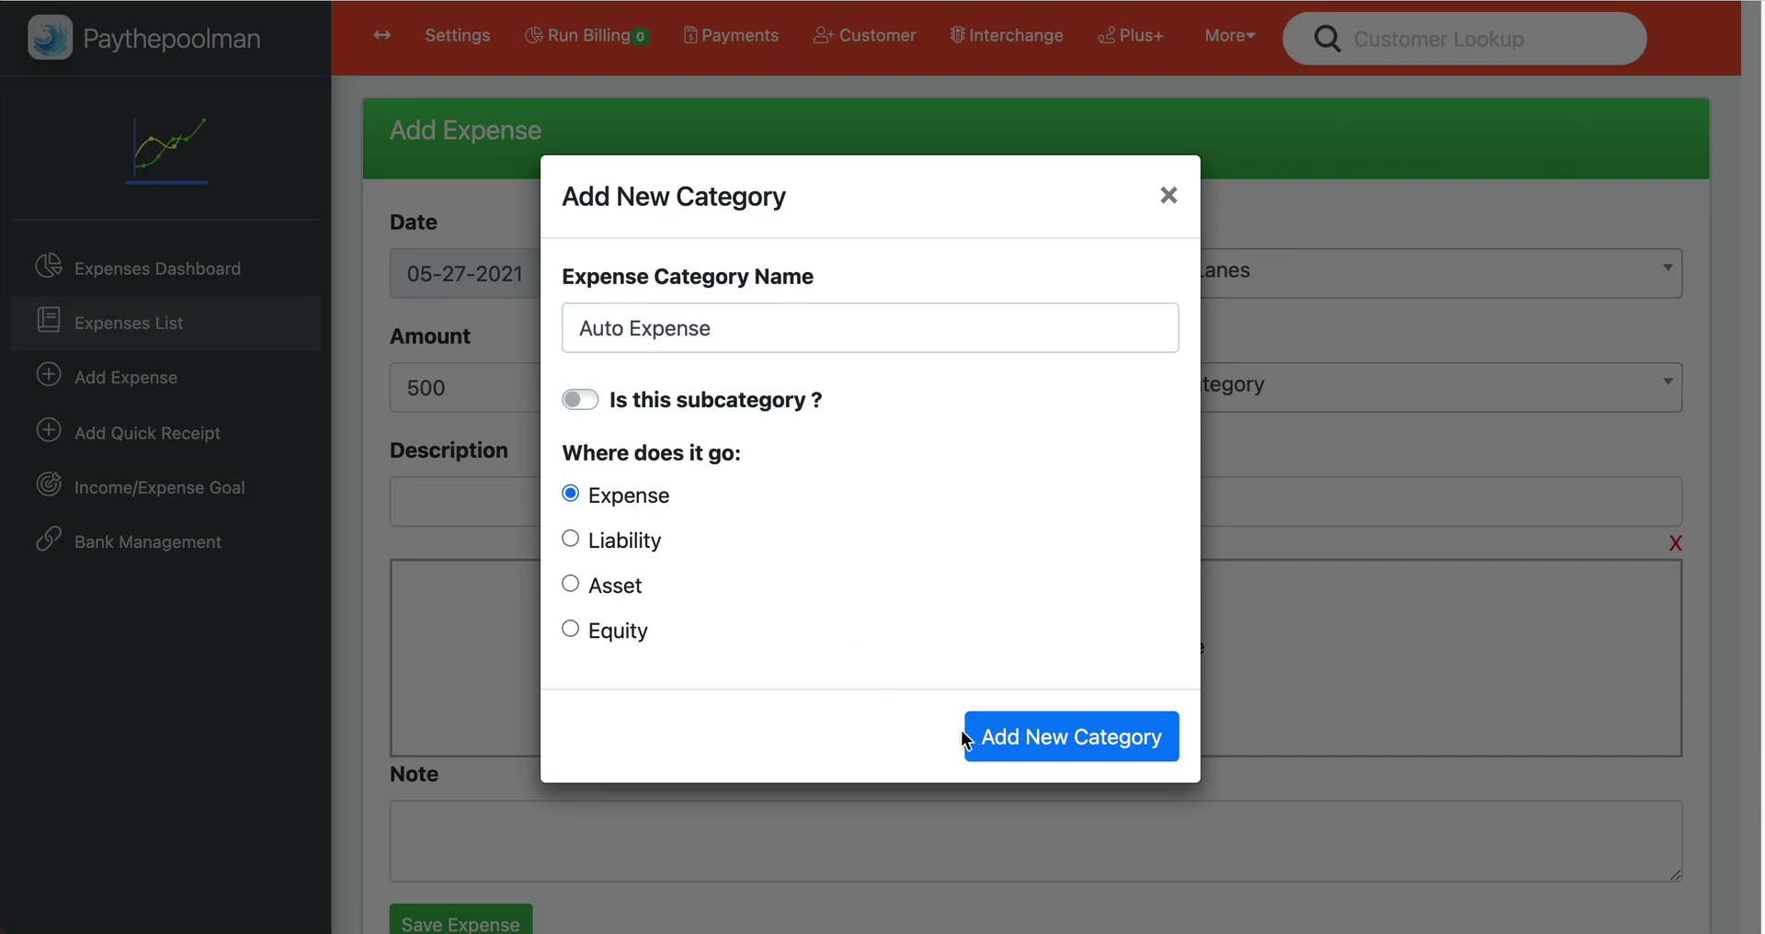
left_click(1269, 735)
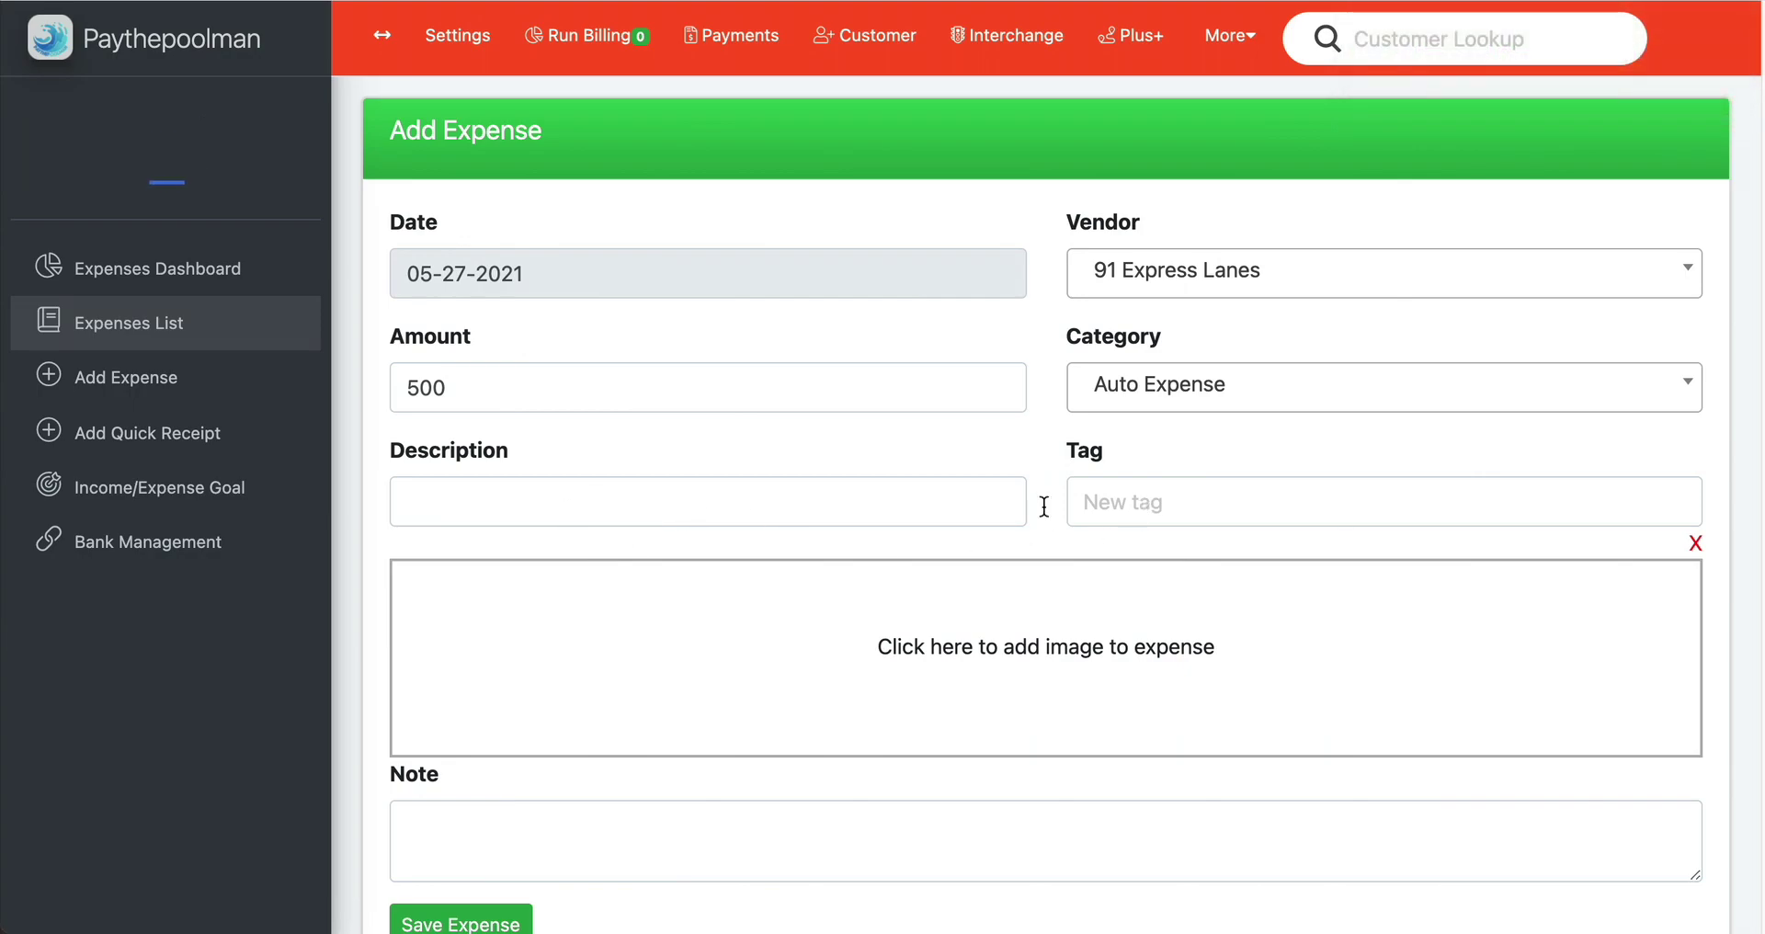
Attach a receipt image to the 91 Express Lanes expense, leave the tag blank and save the expense
left_click(1169, 493)
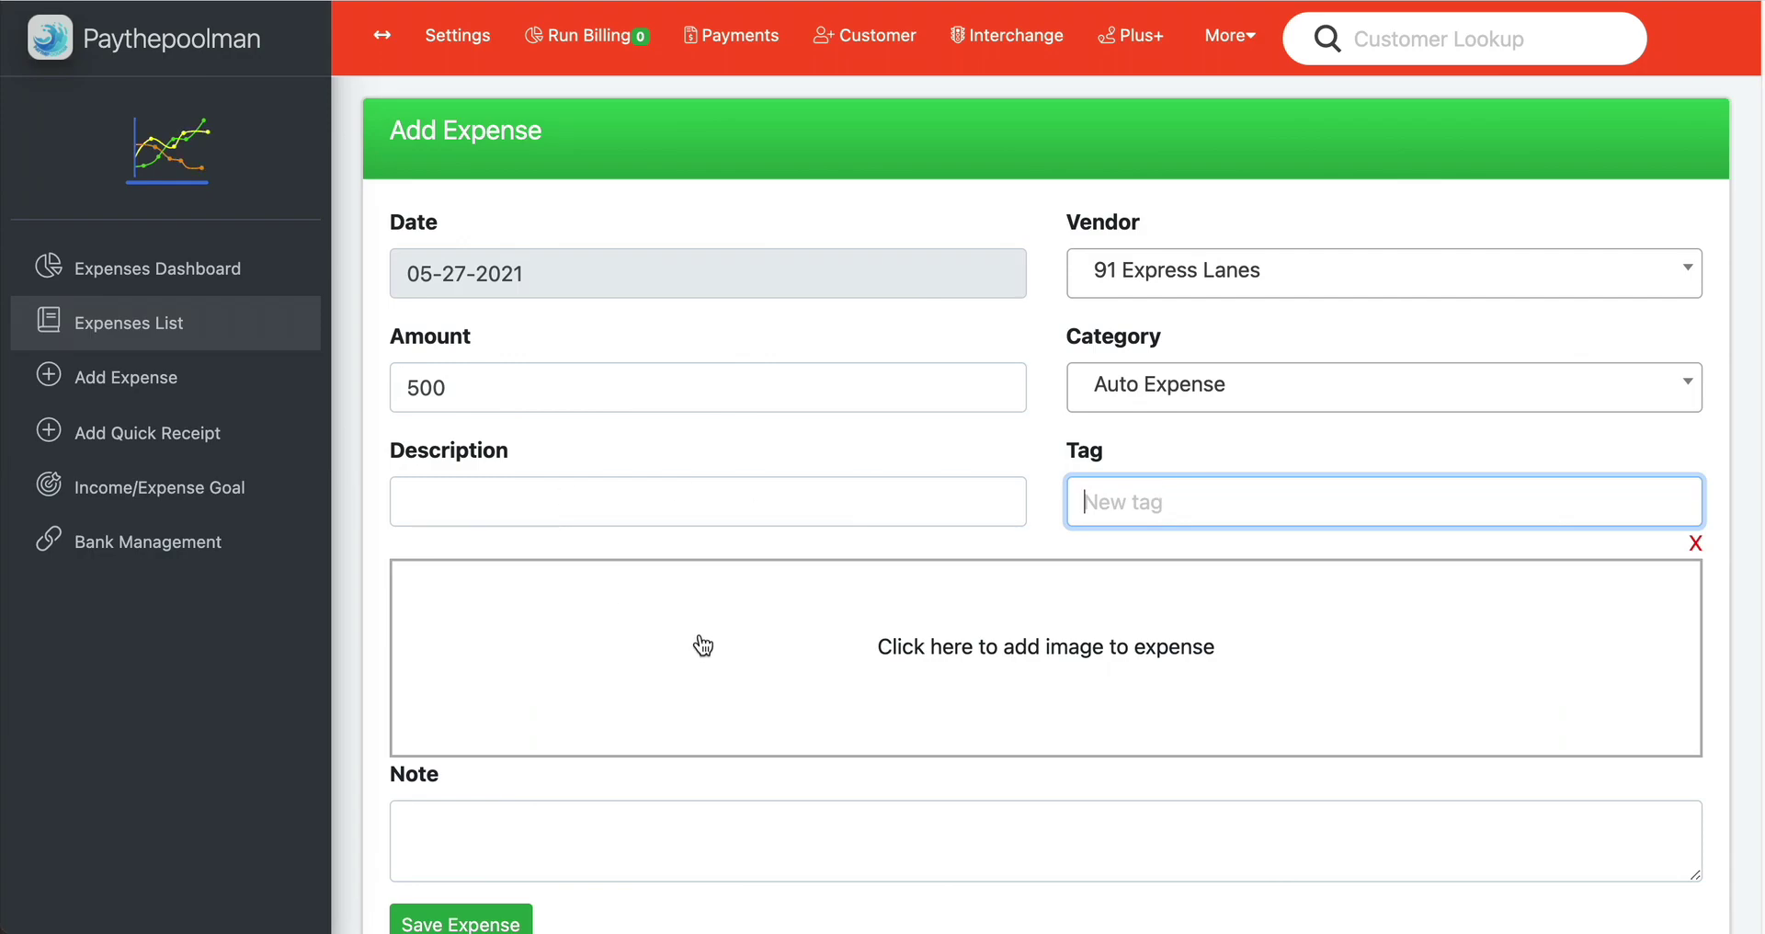
scroll(708, 642, "down", 1)
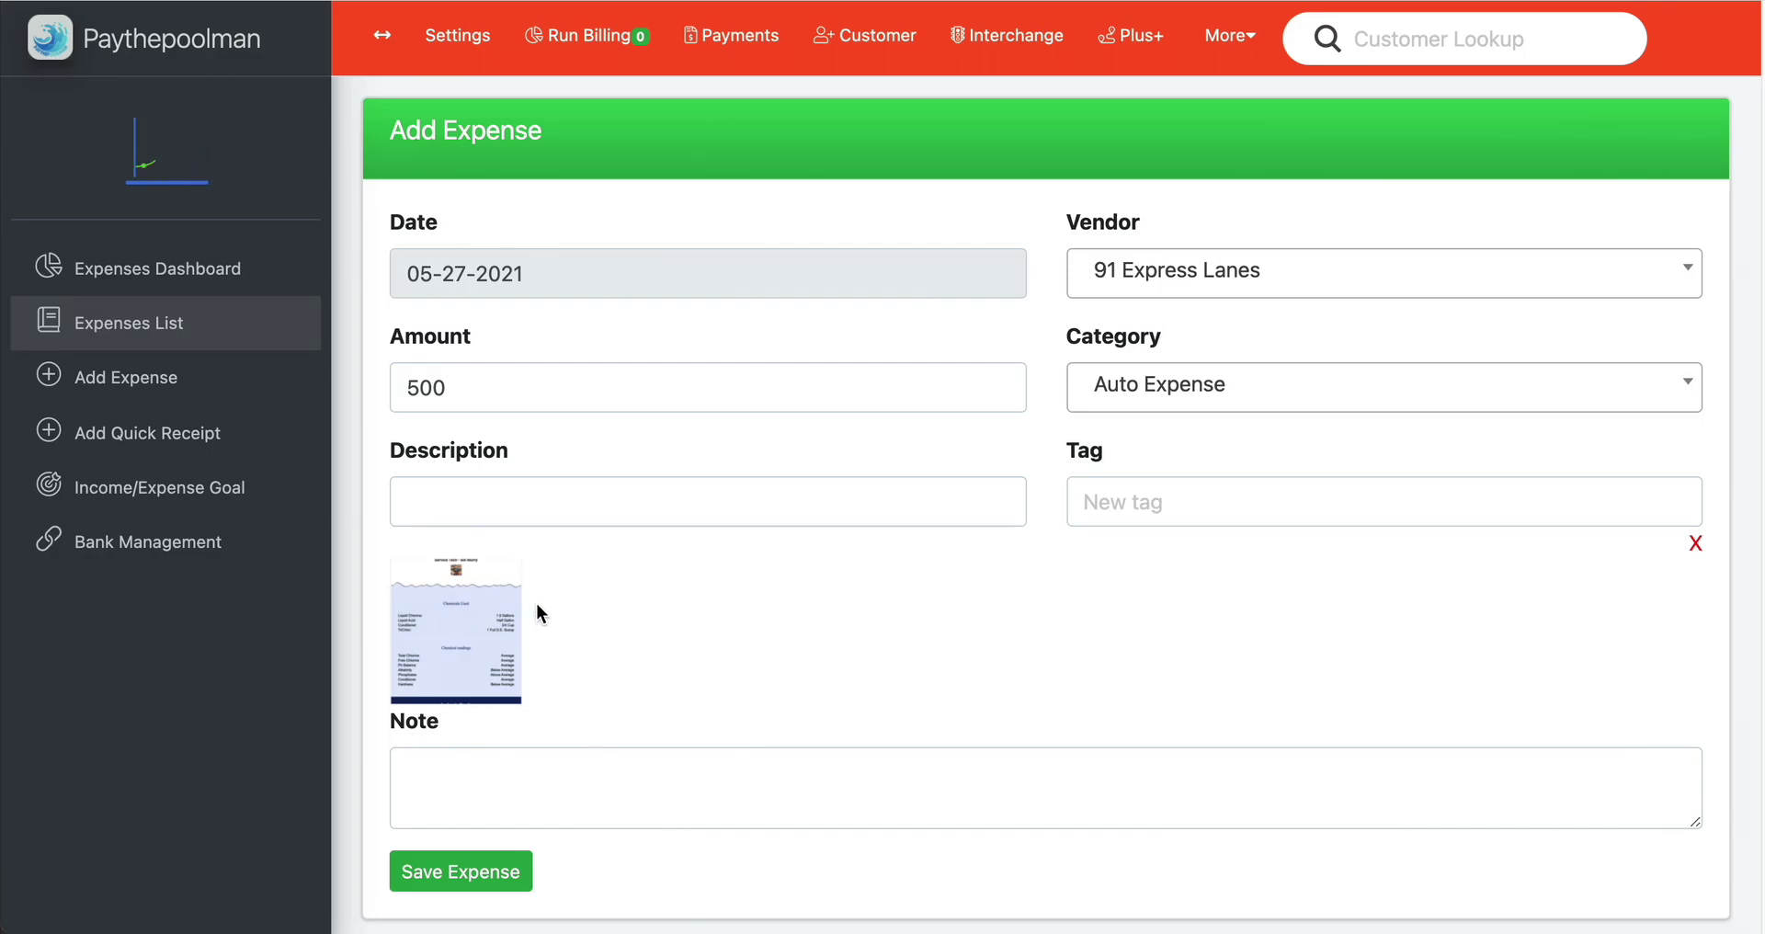
left_click(501, 878)
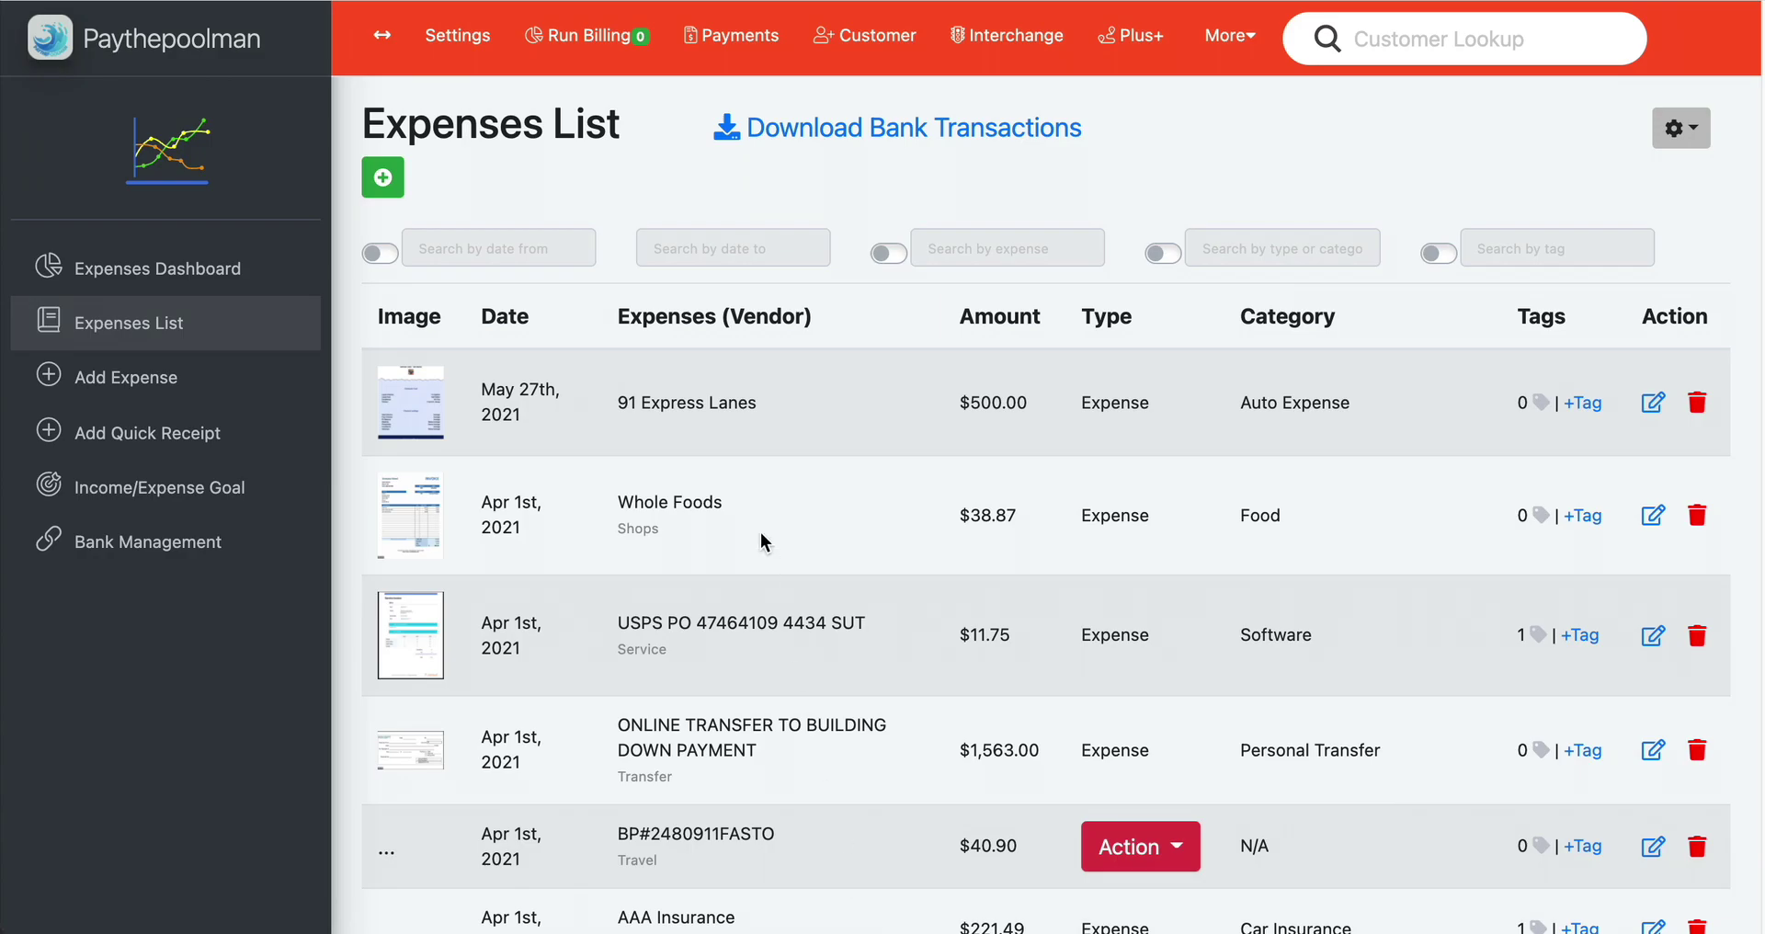
Examine the bank-supplied type labels beneath the vendor names, such as Shops, Service and Transfer
double_click(638, 528)
left_click_drag(621, 651, 675, 649)
left_click_drag(681, 526, 616, 526)
left_click_drag(673, 772, 618, 775)
left_click(523, 460)
Try out the date range filter and the expense name filter, leaving both switched off without entering any criteria
left_click(379, 258)
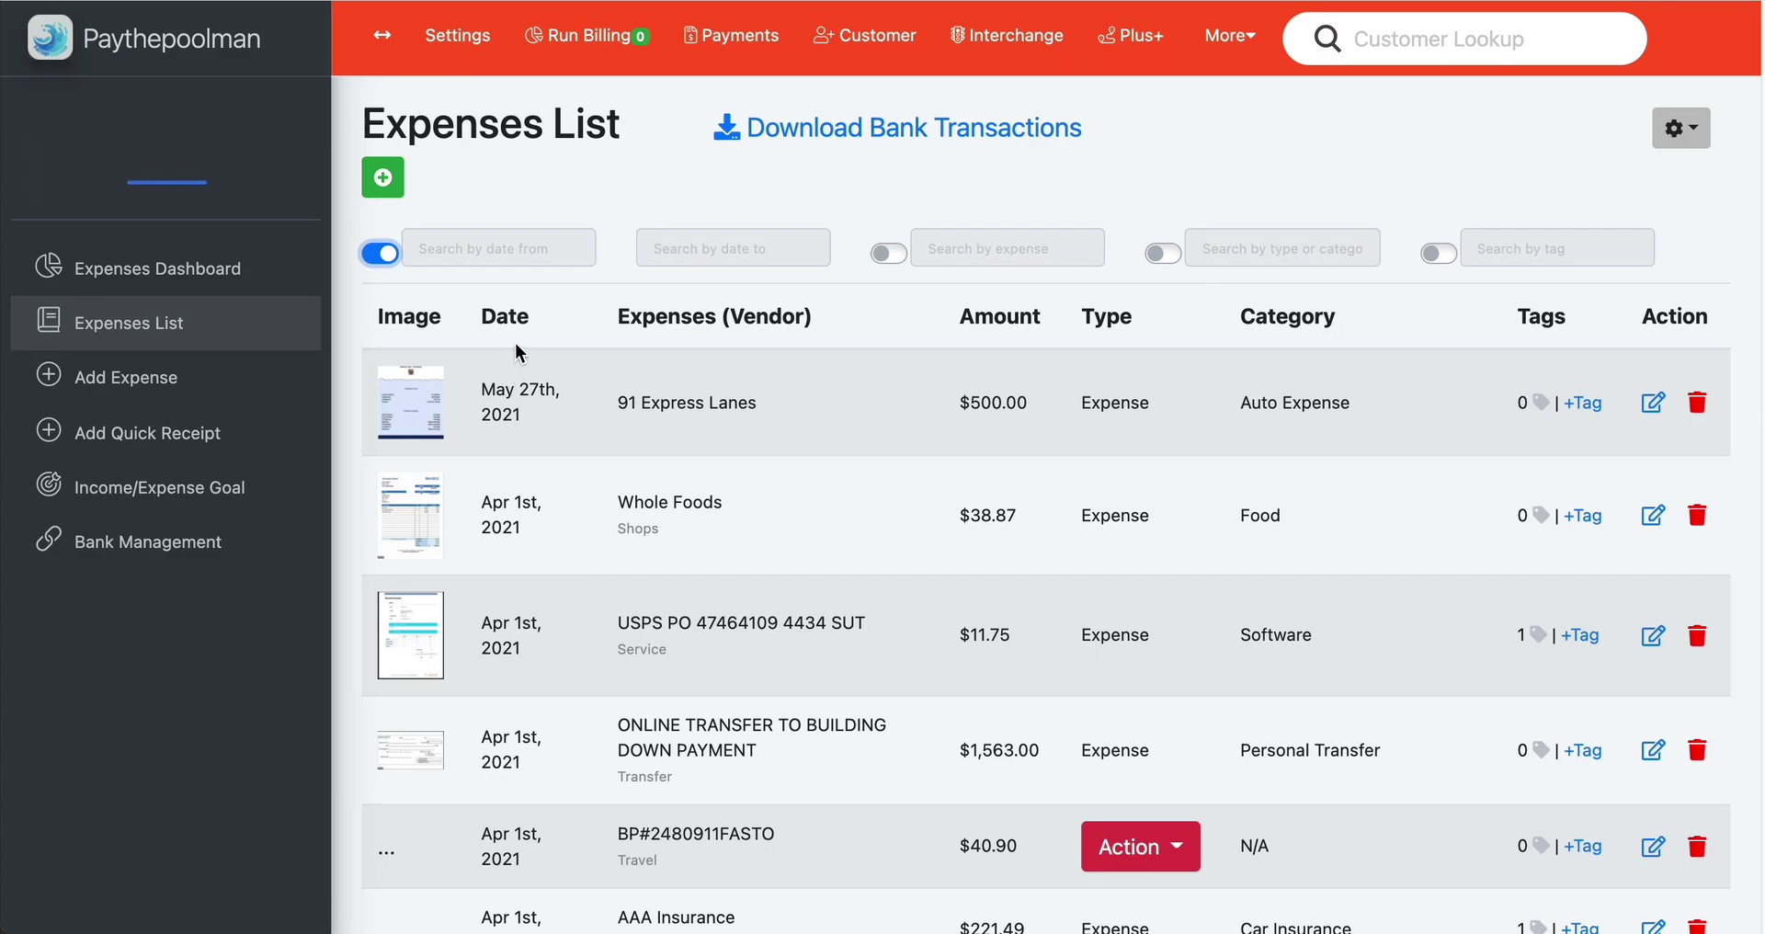
left_click(517, 257)
left_click(723, 246)
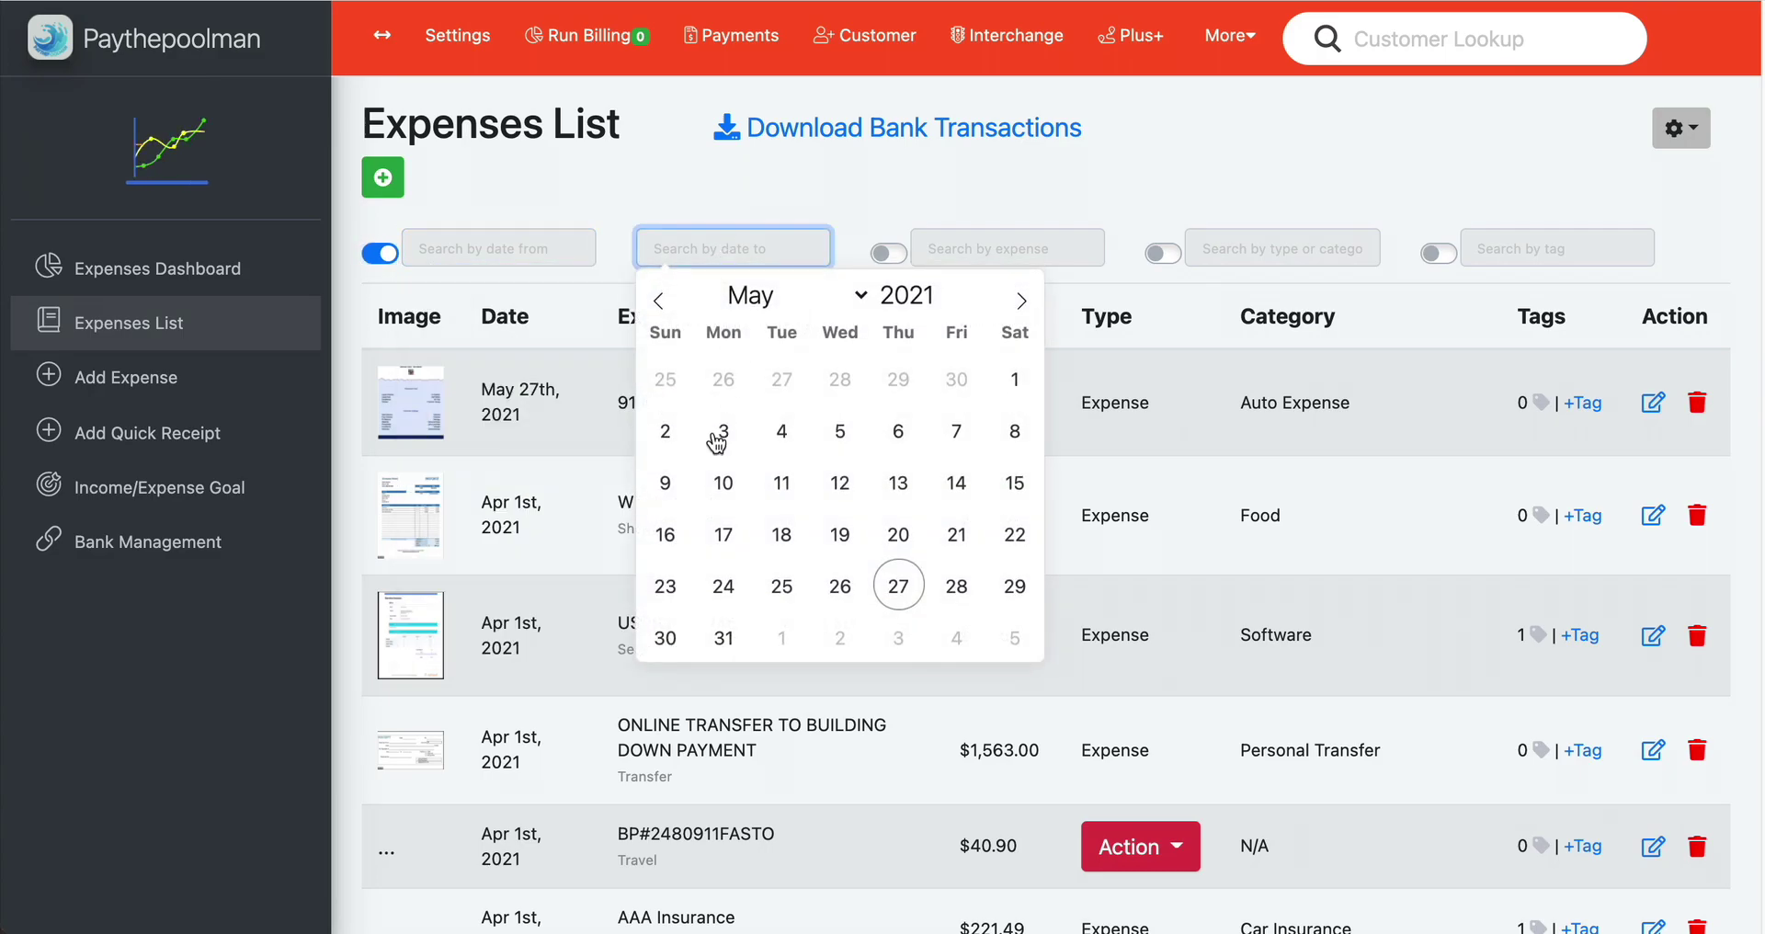
left_click(382, 255)
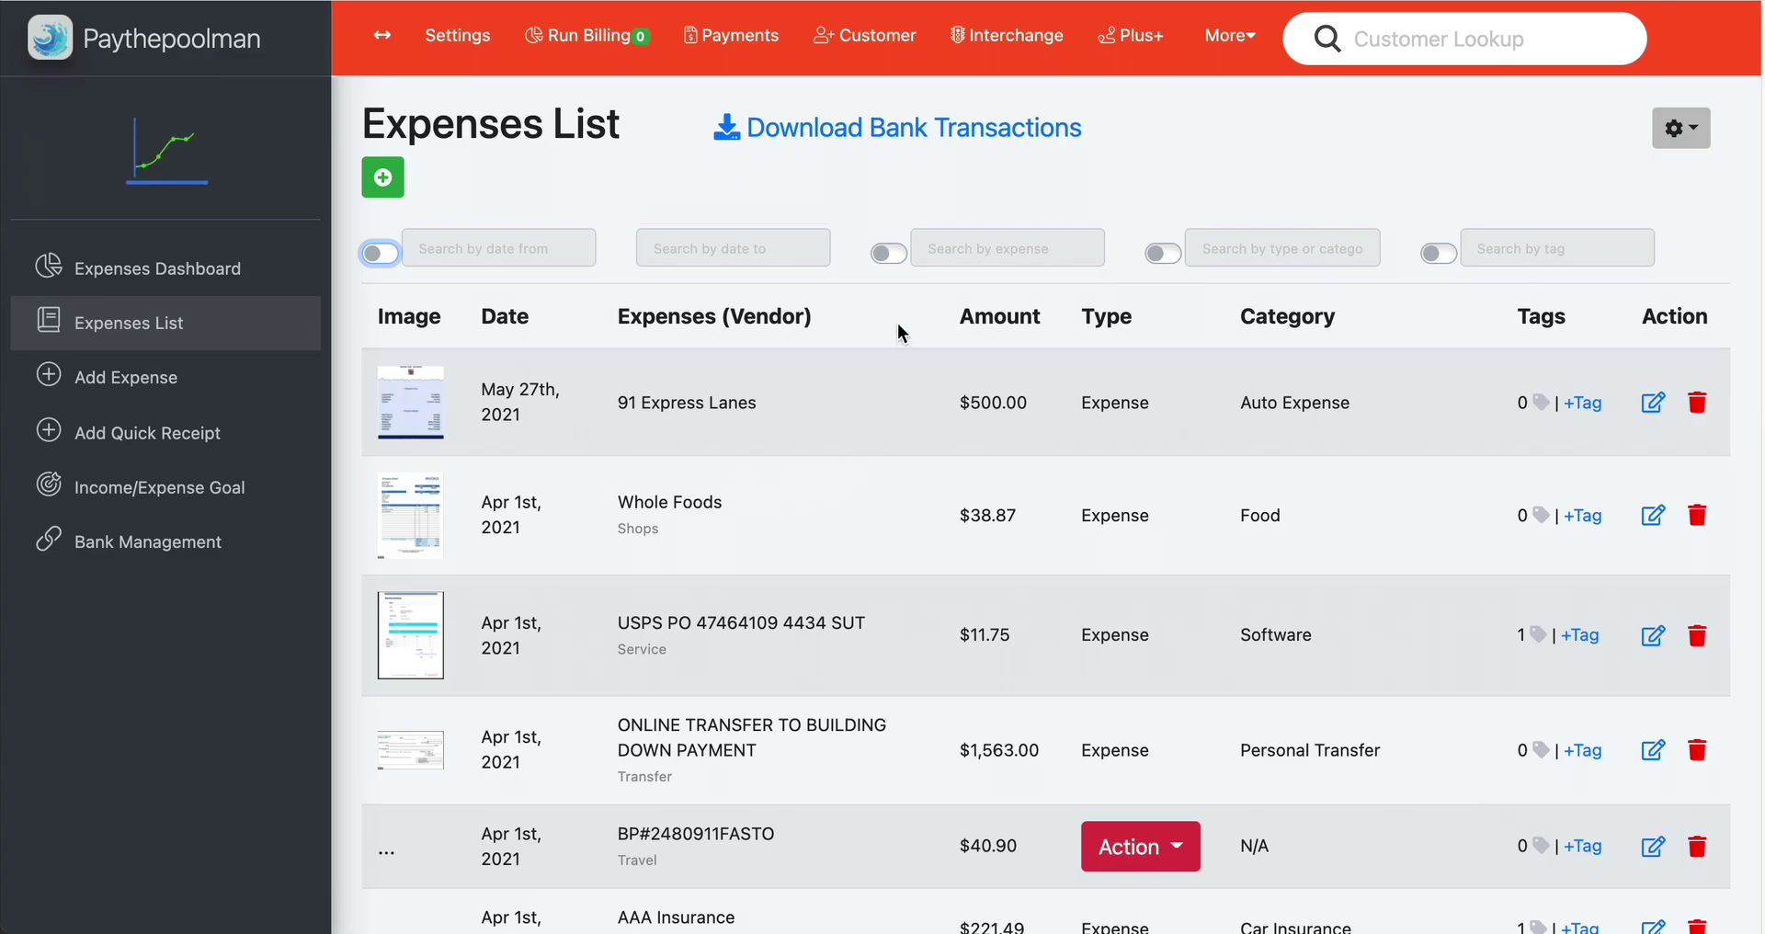
left_click(892, 256)
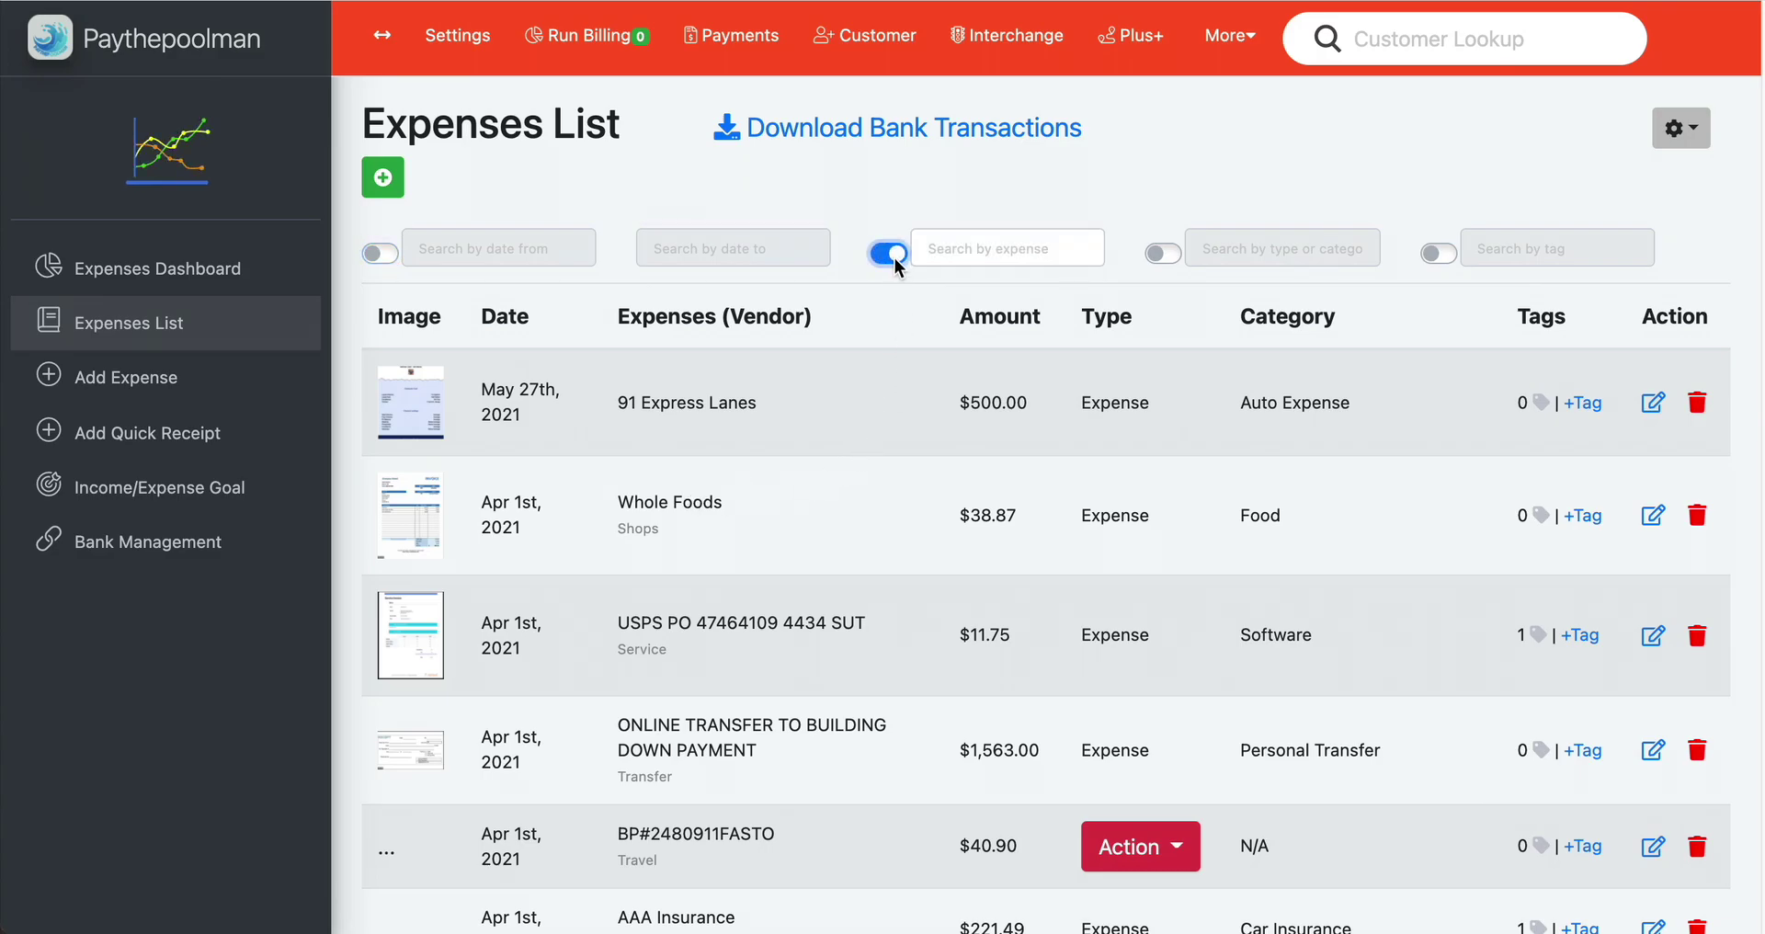
left_click_drag(618, 405, 831, 410)
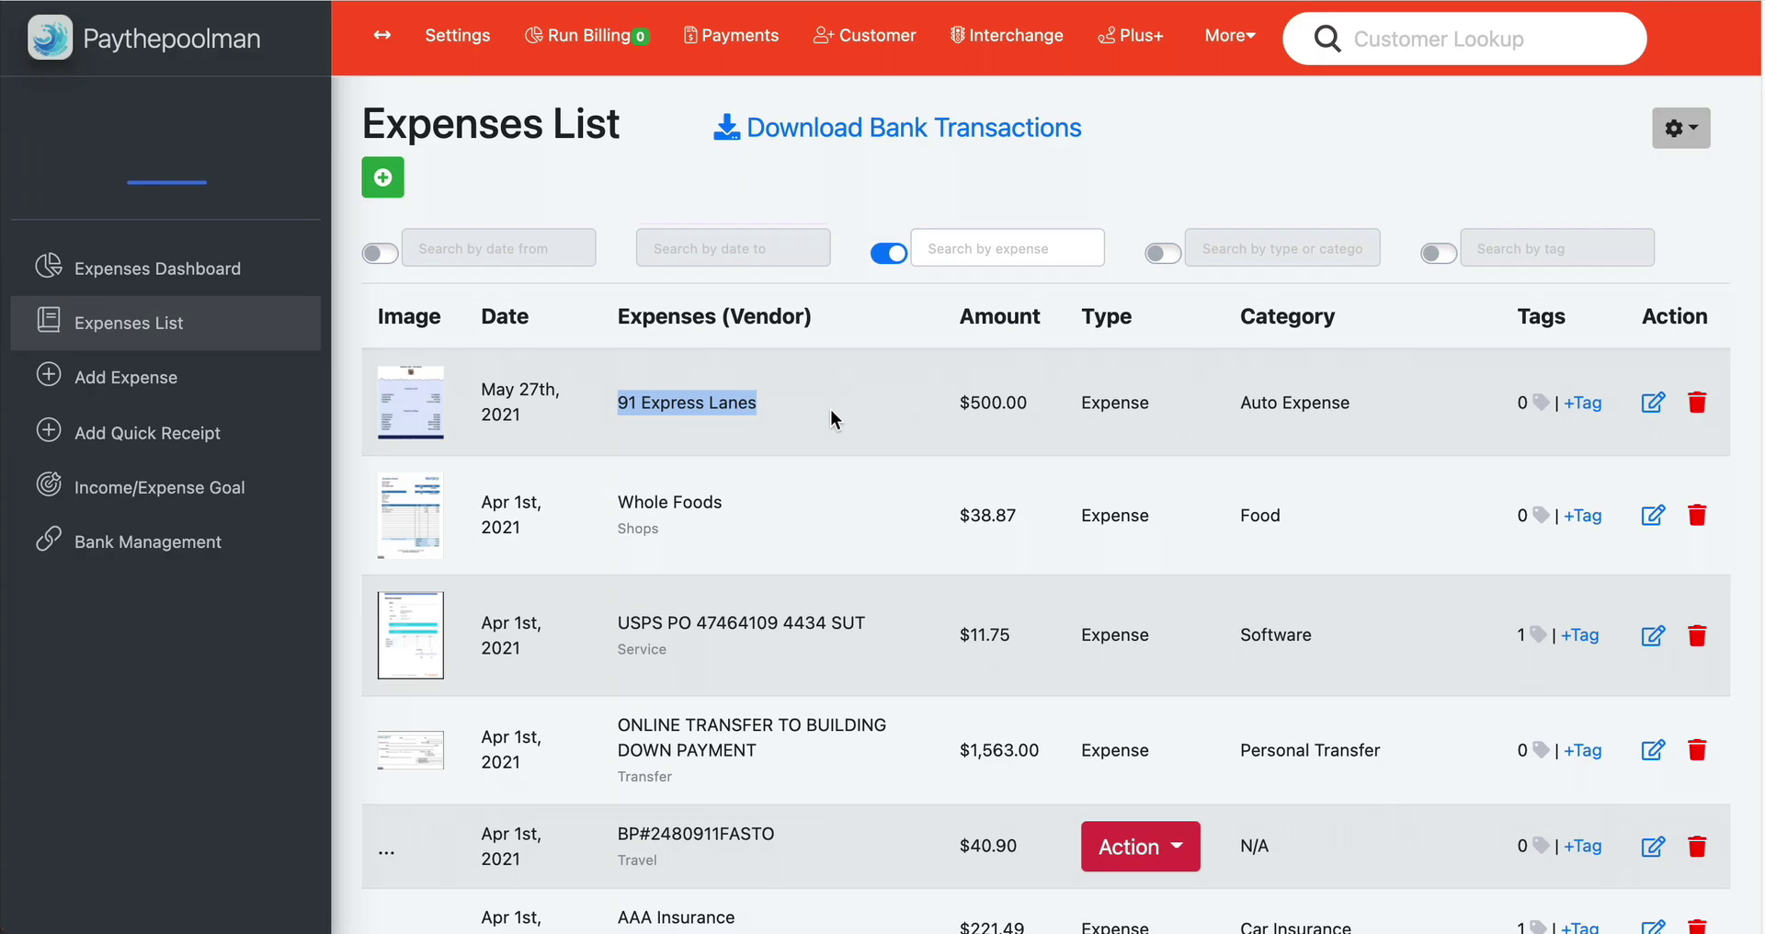
left_click(876, 262)
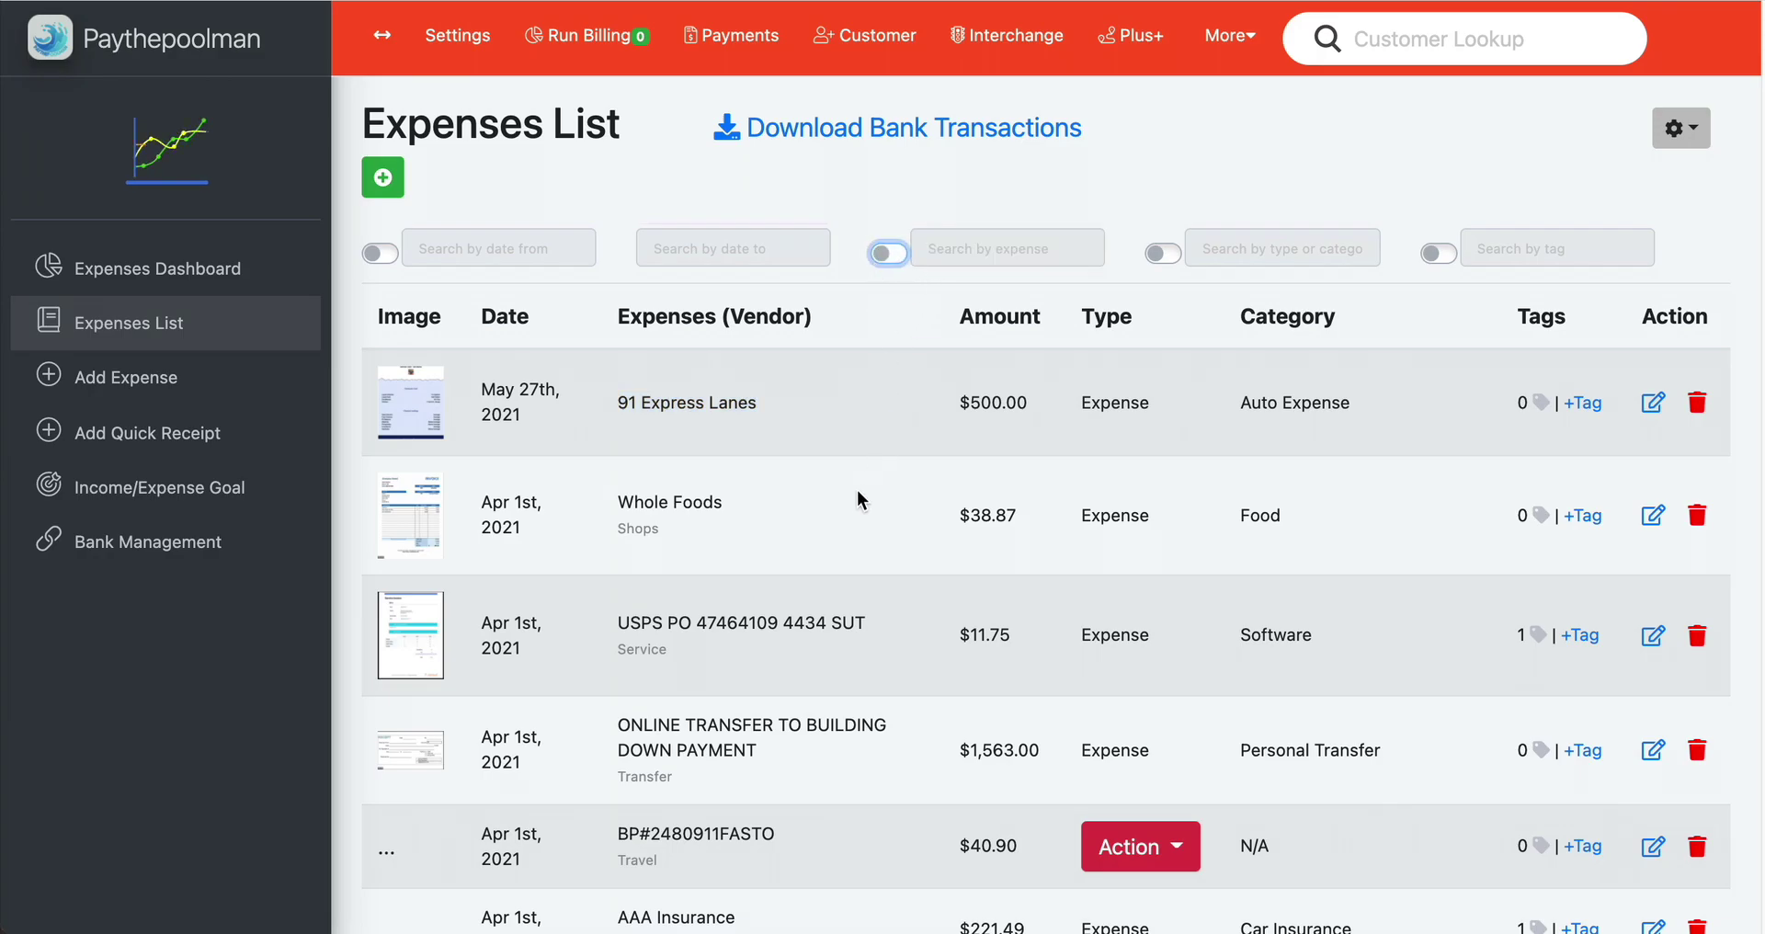
Try out the type or category filter and the tag filter, leaving both switched off without entering any criteria
left_click(1278, 266)
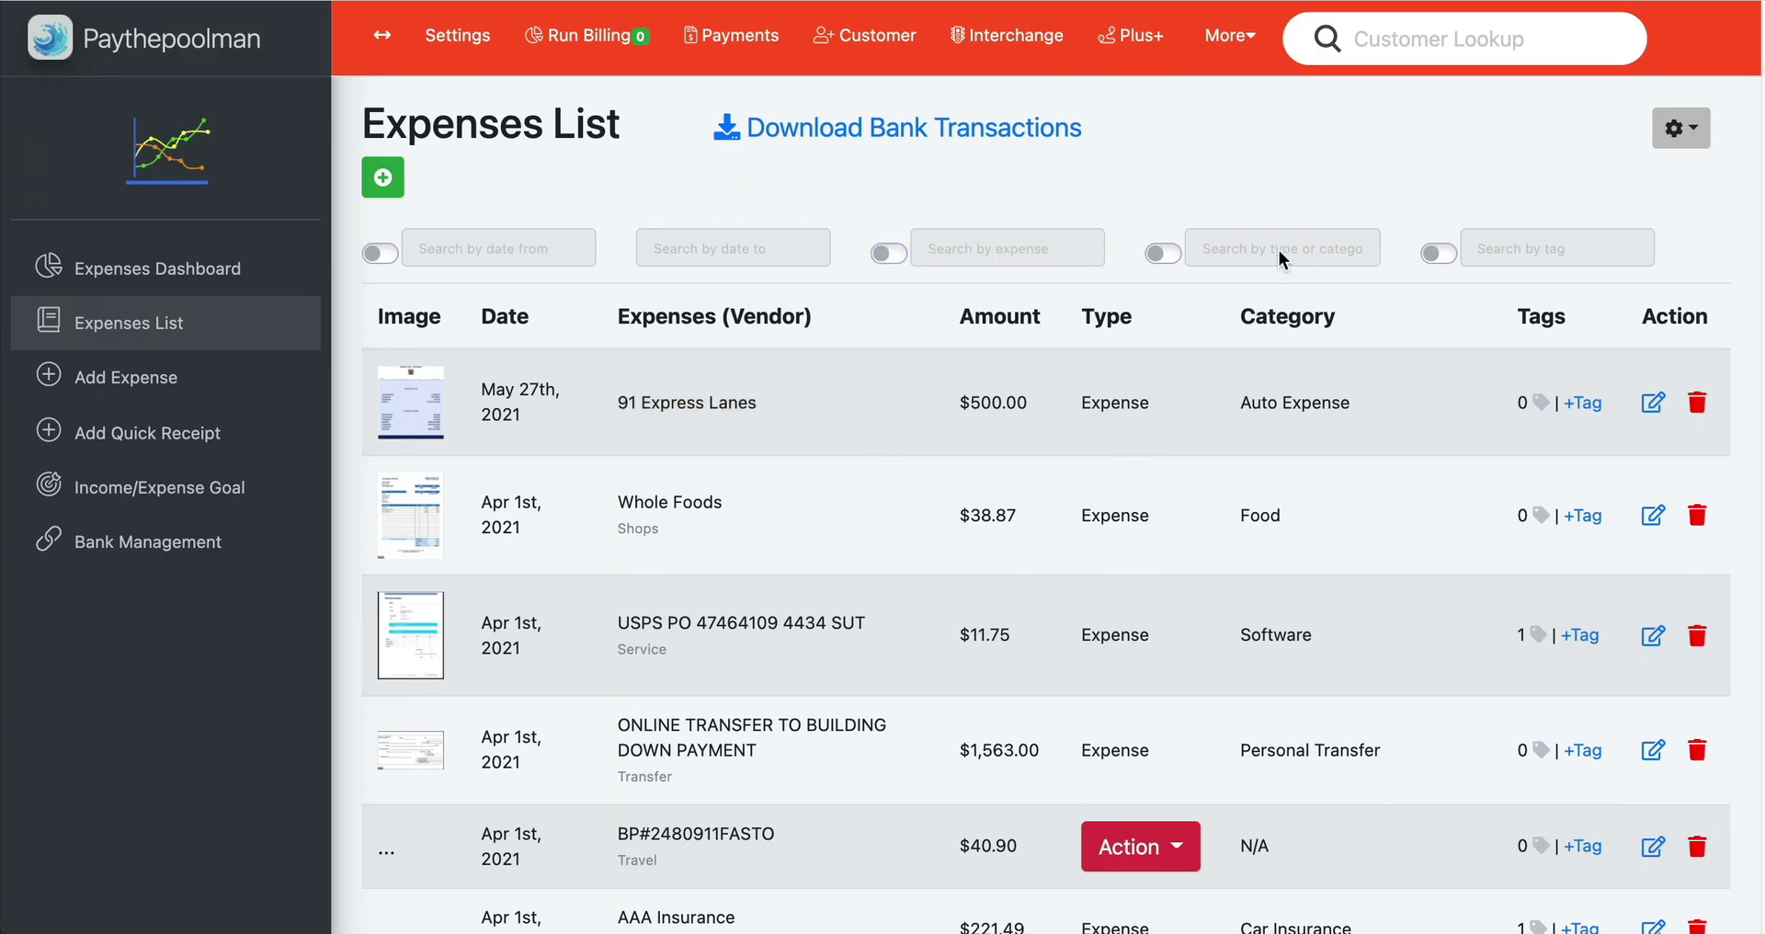
left_click(1155, 254)
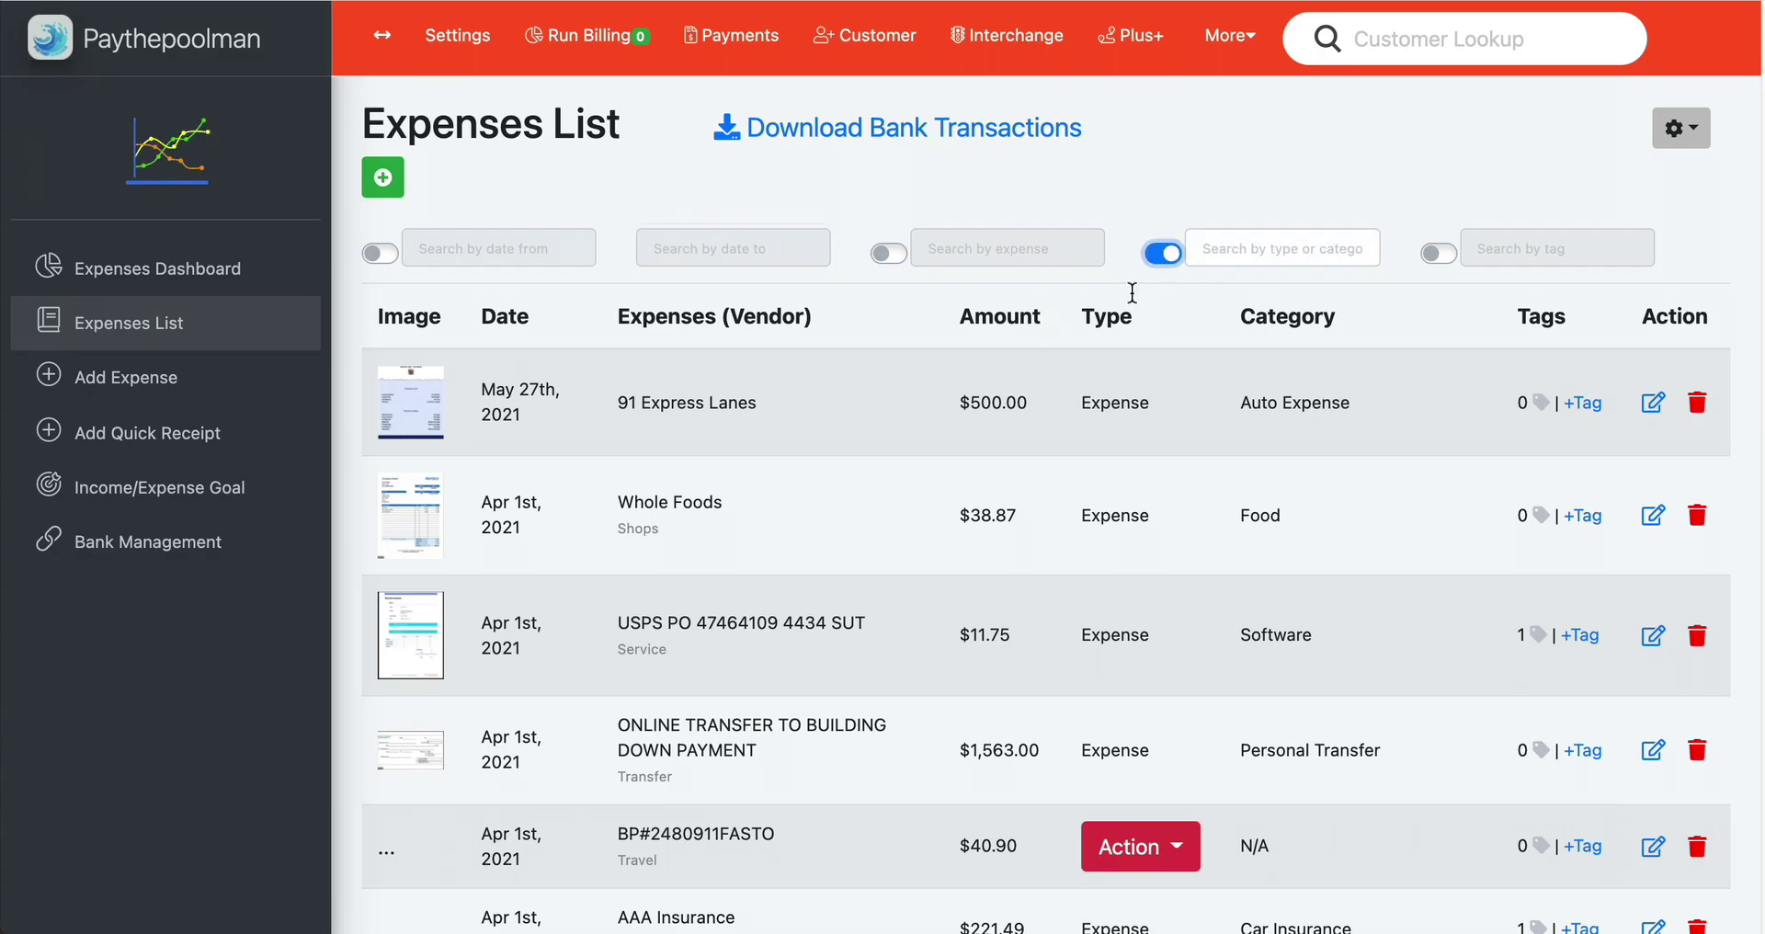
left_click(1173, 247)
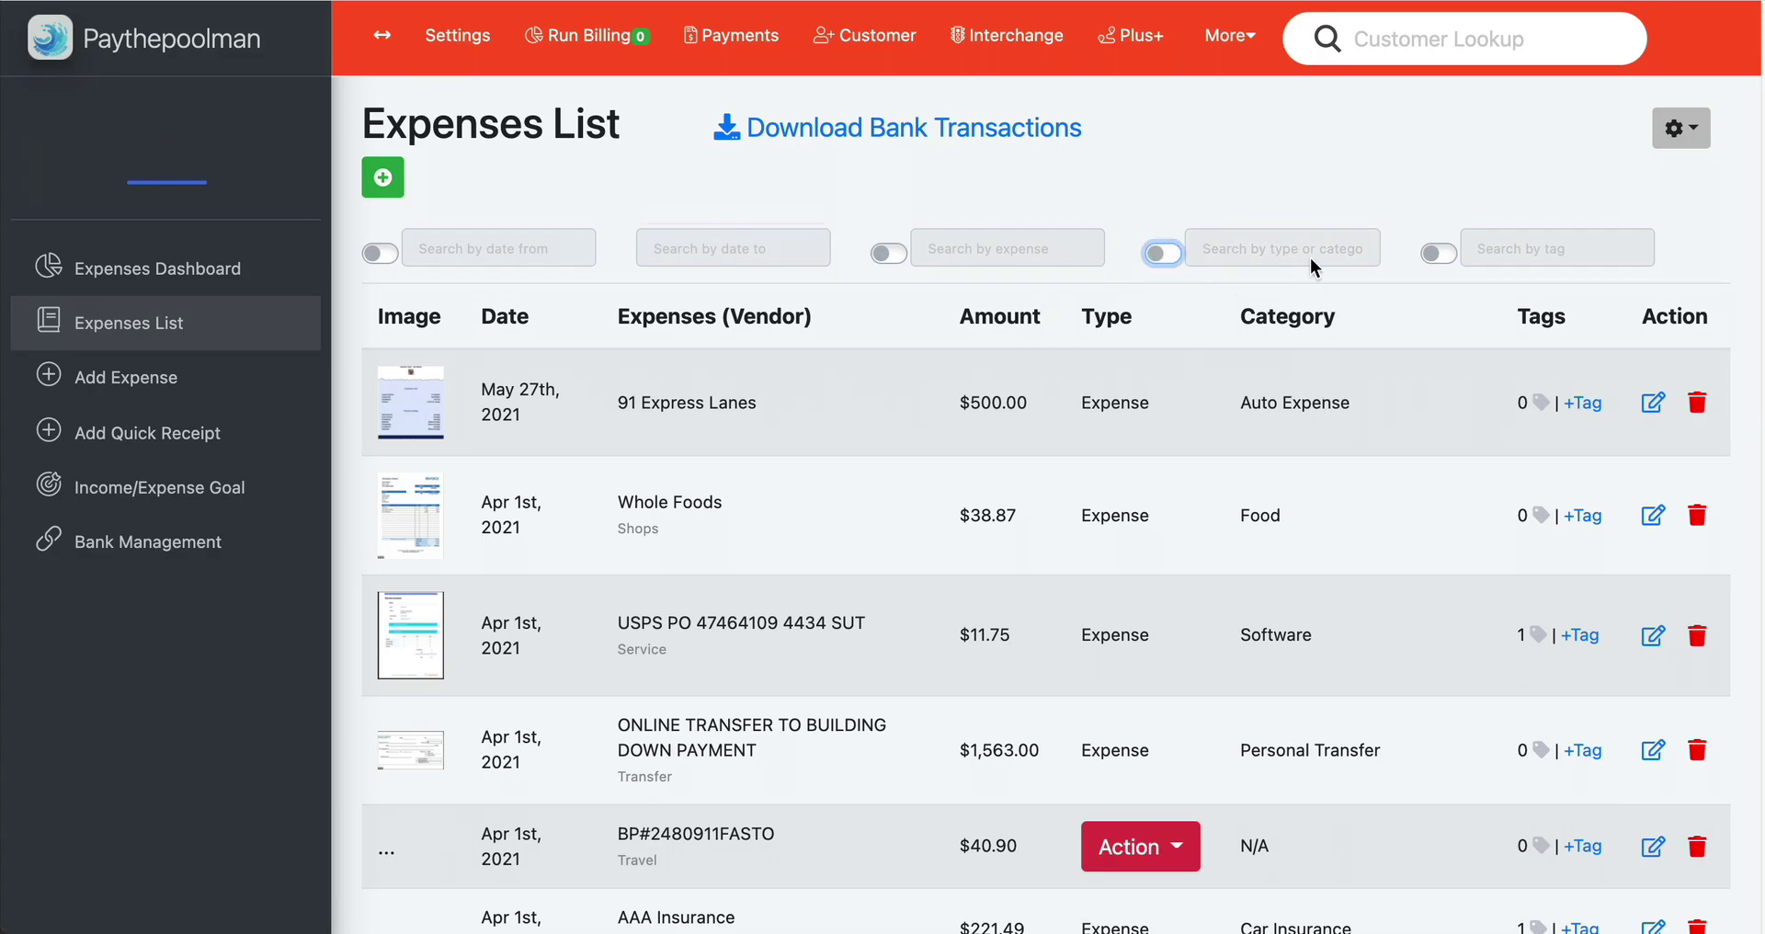
left_click(1432, 250)
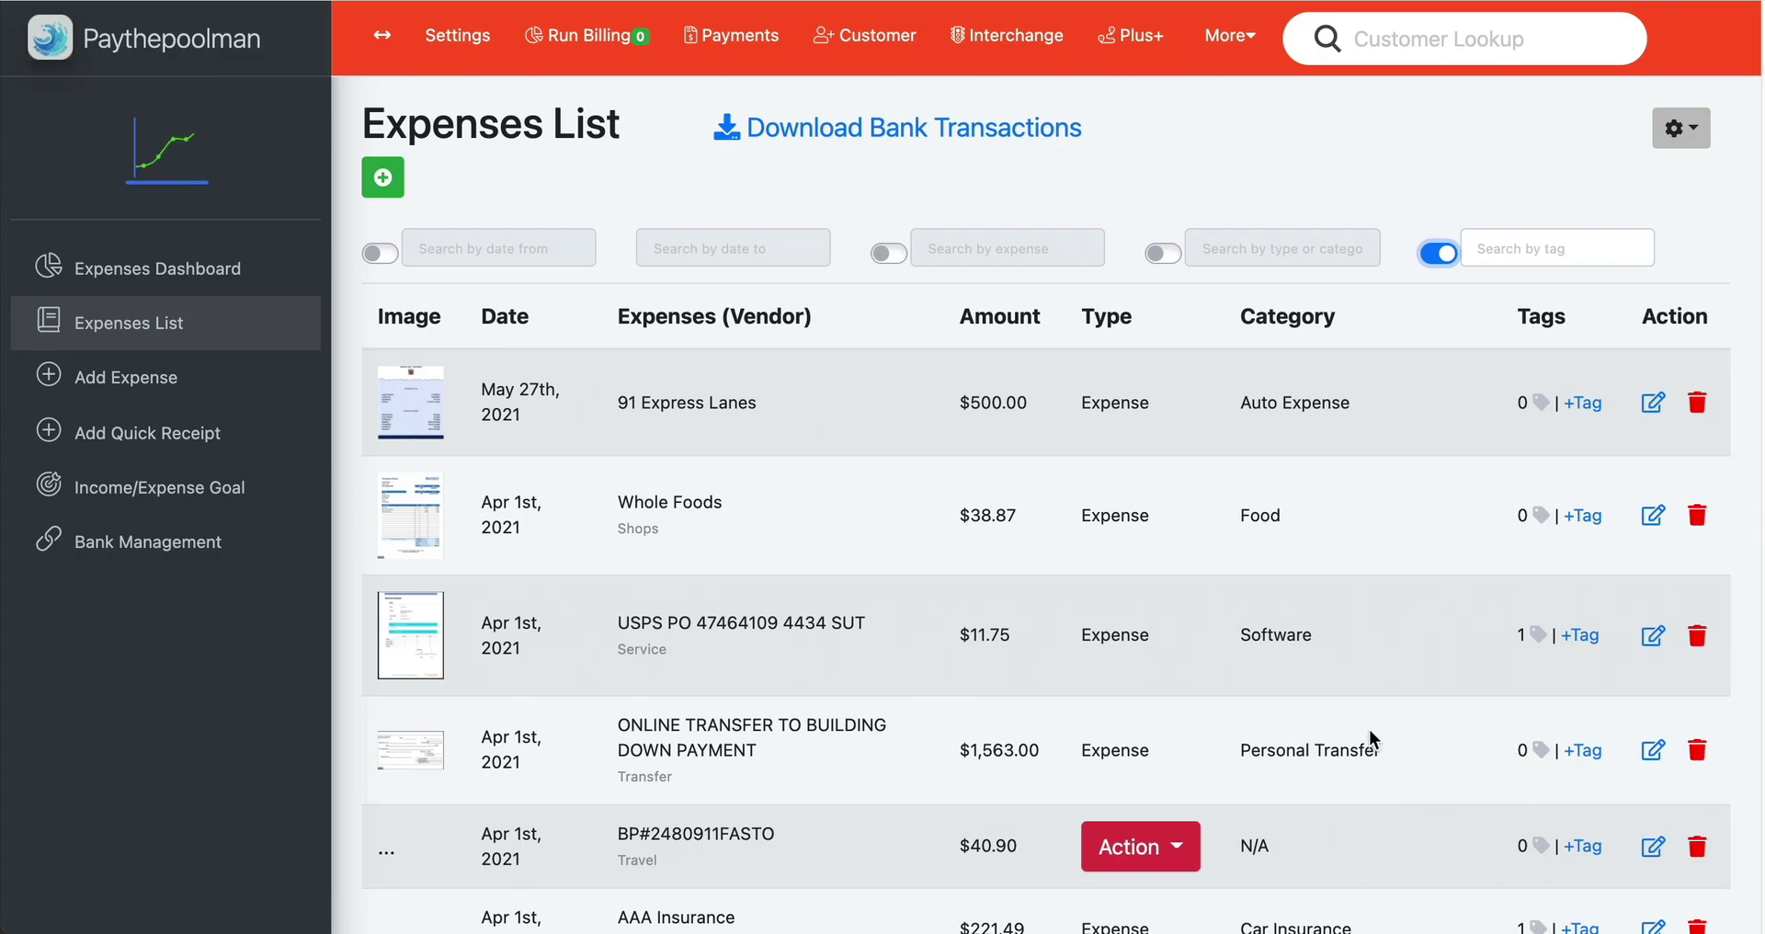
left_click(1449, 256)
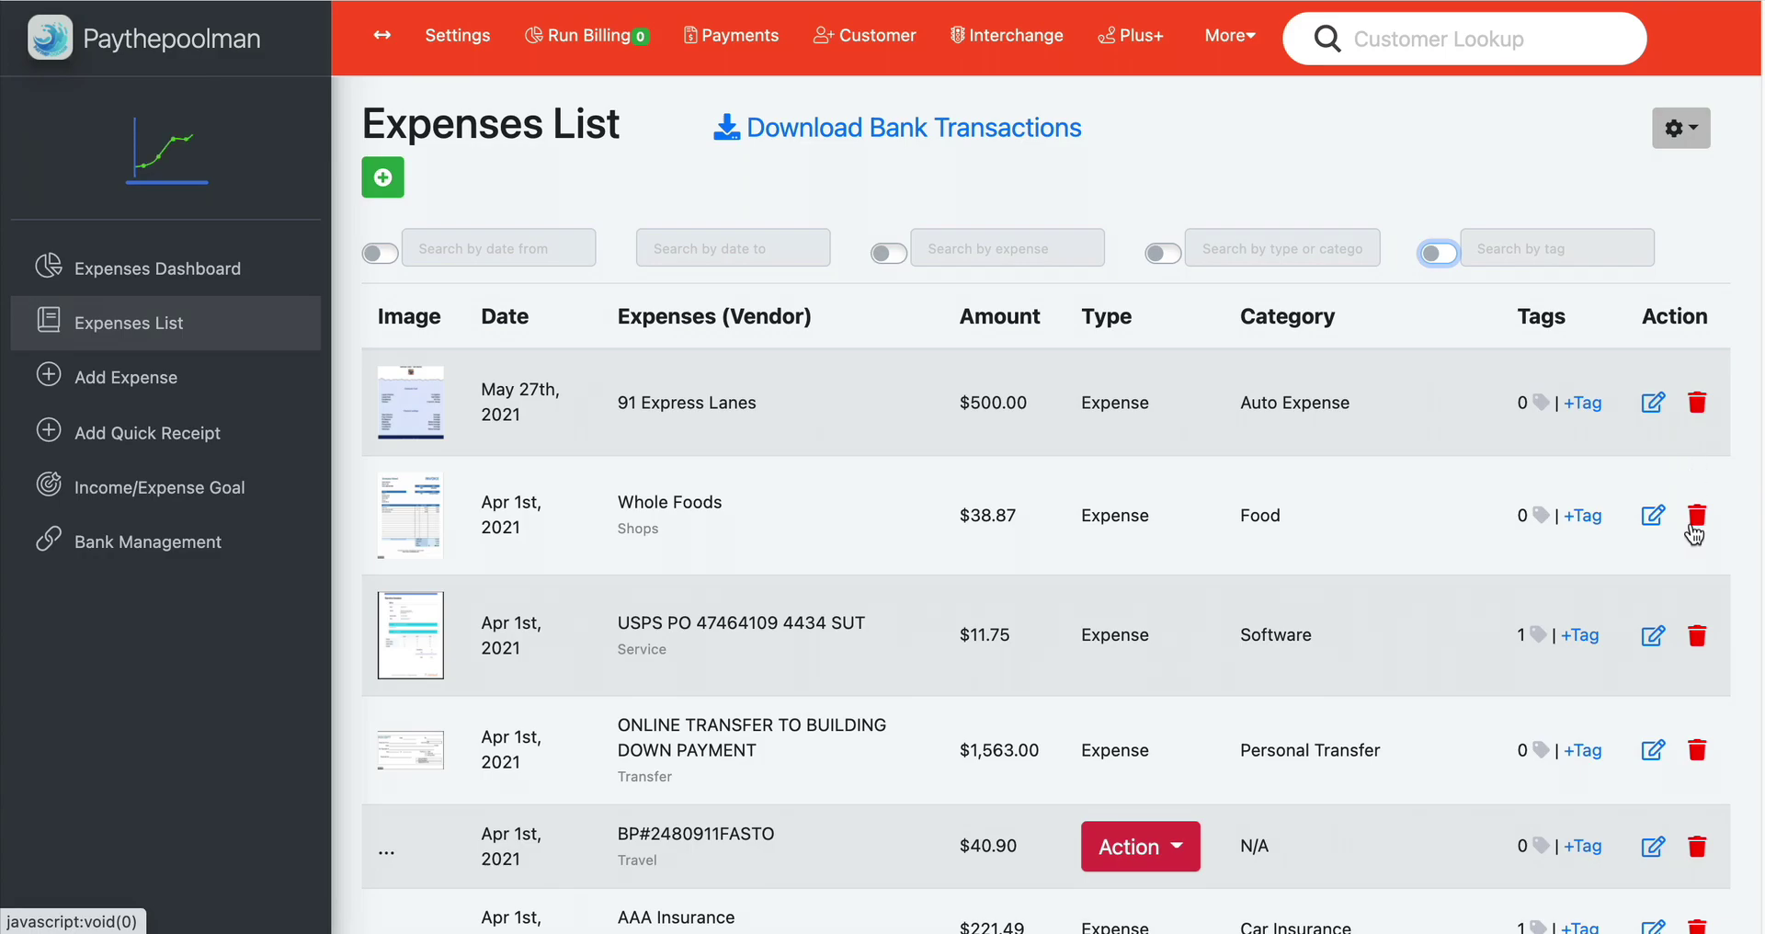
Open the 91 Express Lanes expense for editing and close it without changing anything
left_click(1653, 403)
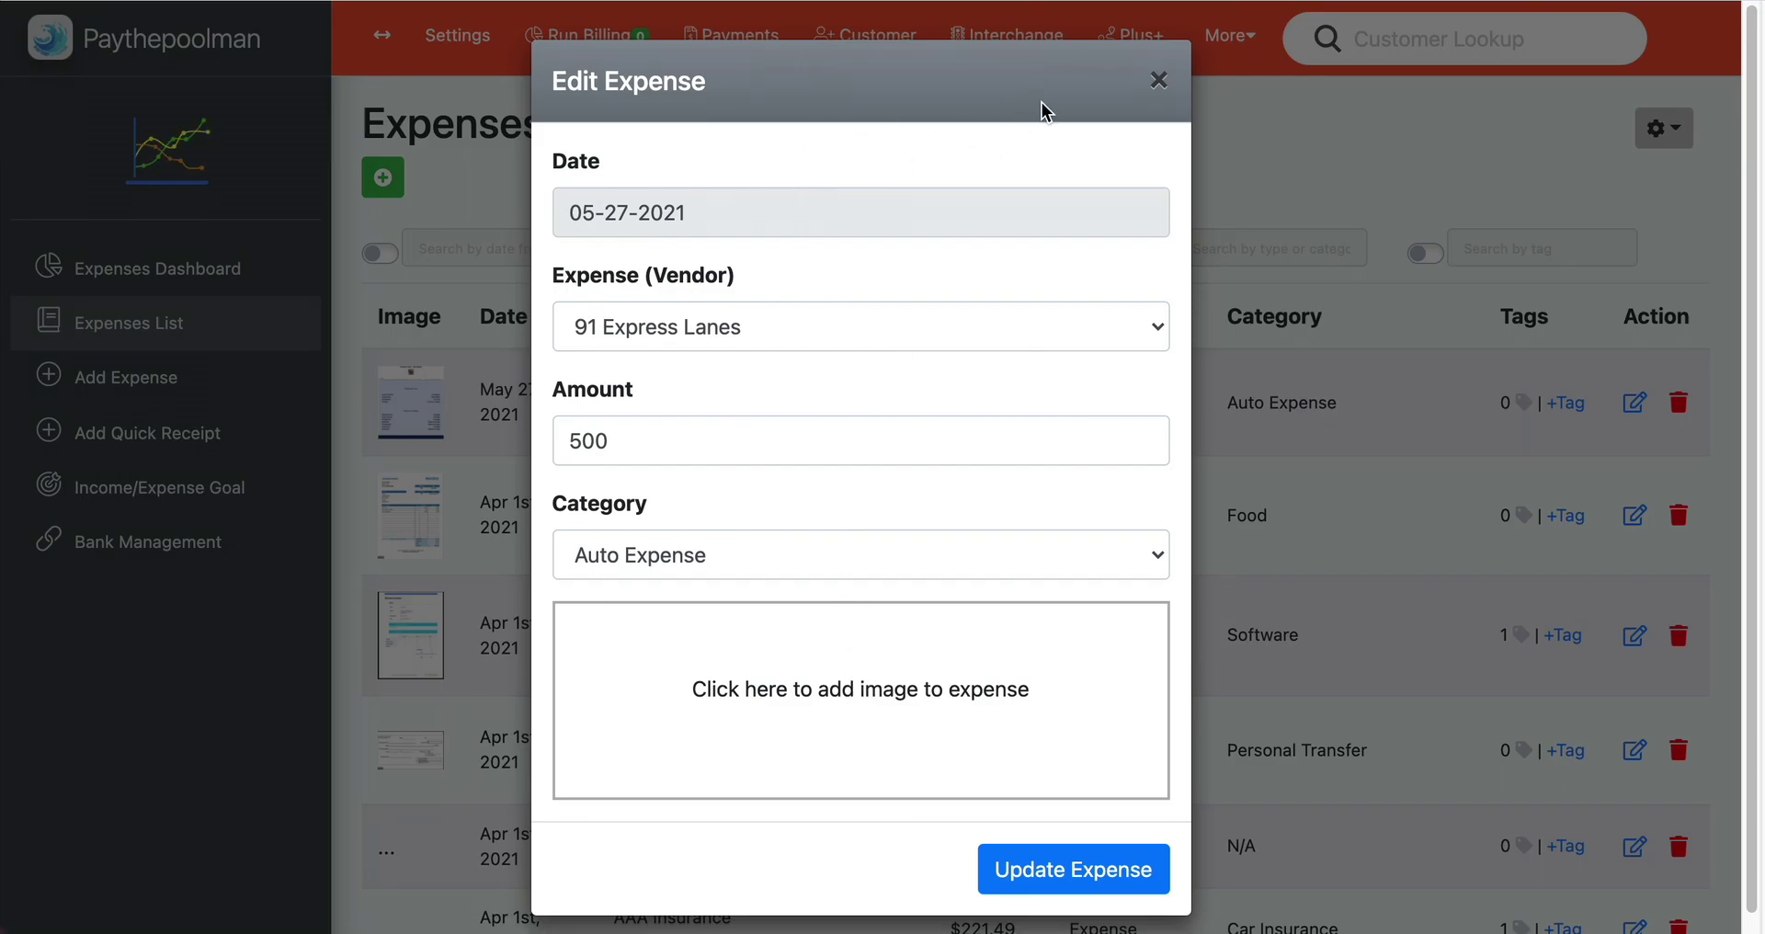
left_click(1158, 81)
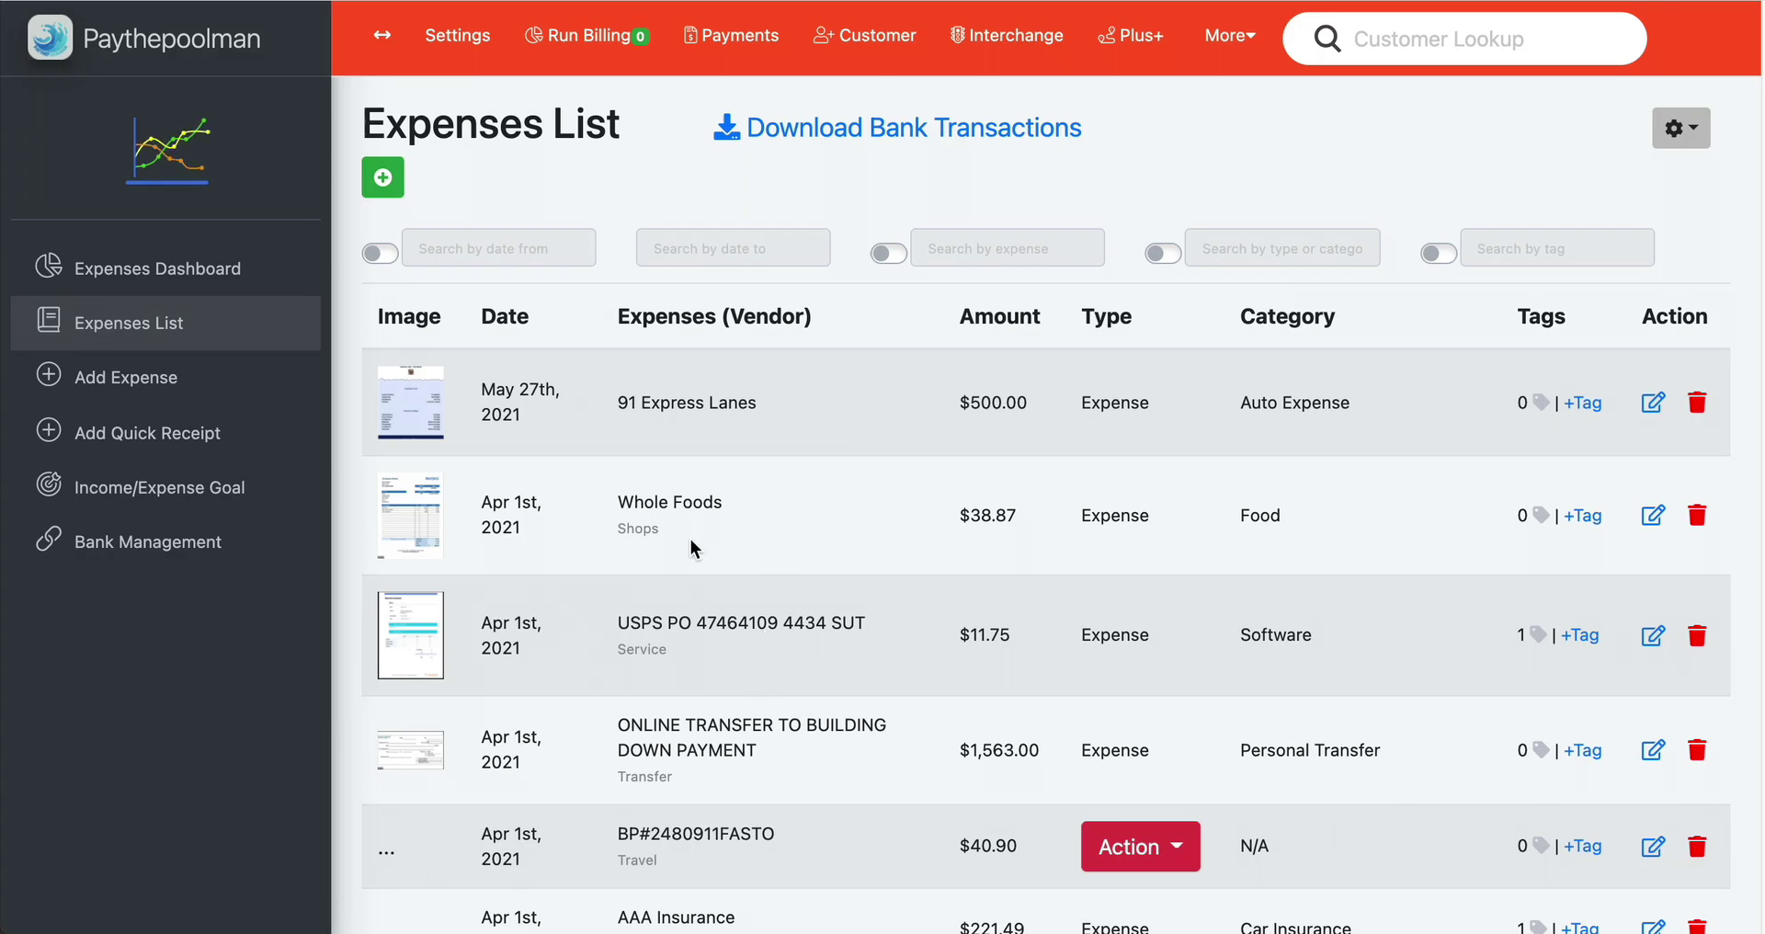
Add a quick receipt named Pool Corp with a receipt image attached
left_click(225, 445)
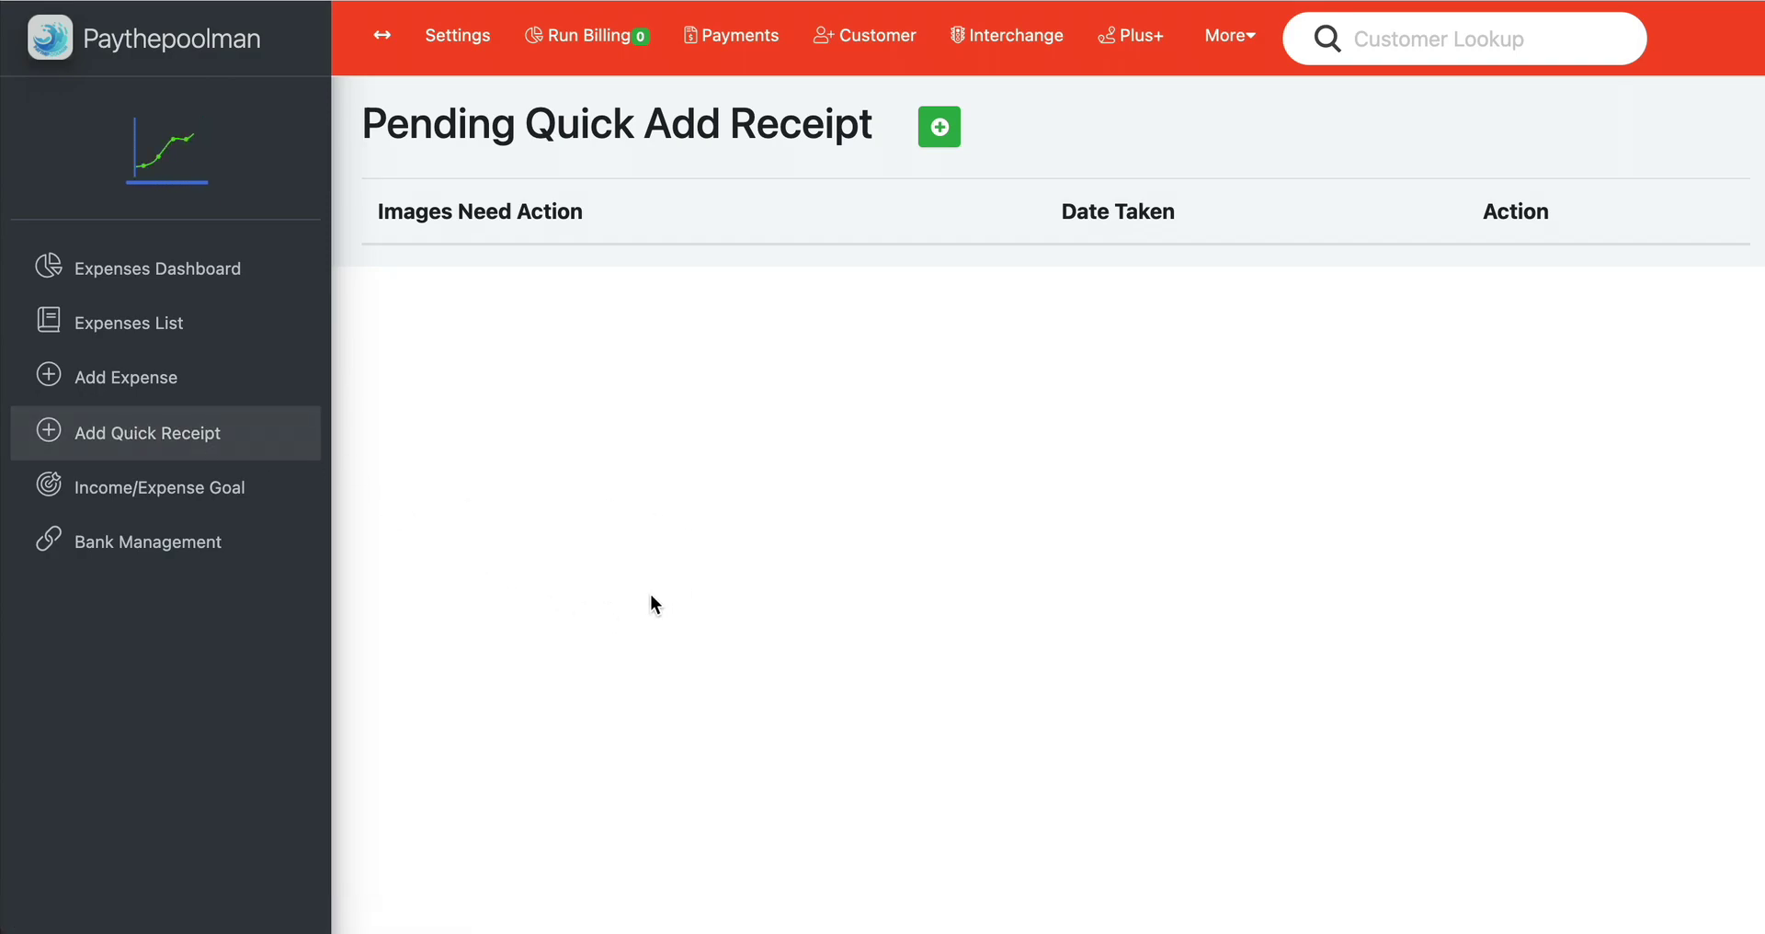
left_click(956, 127)
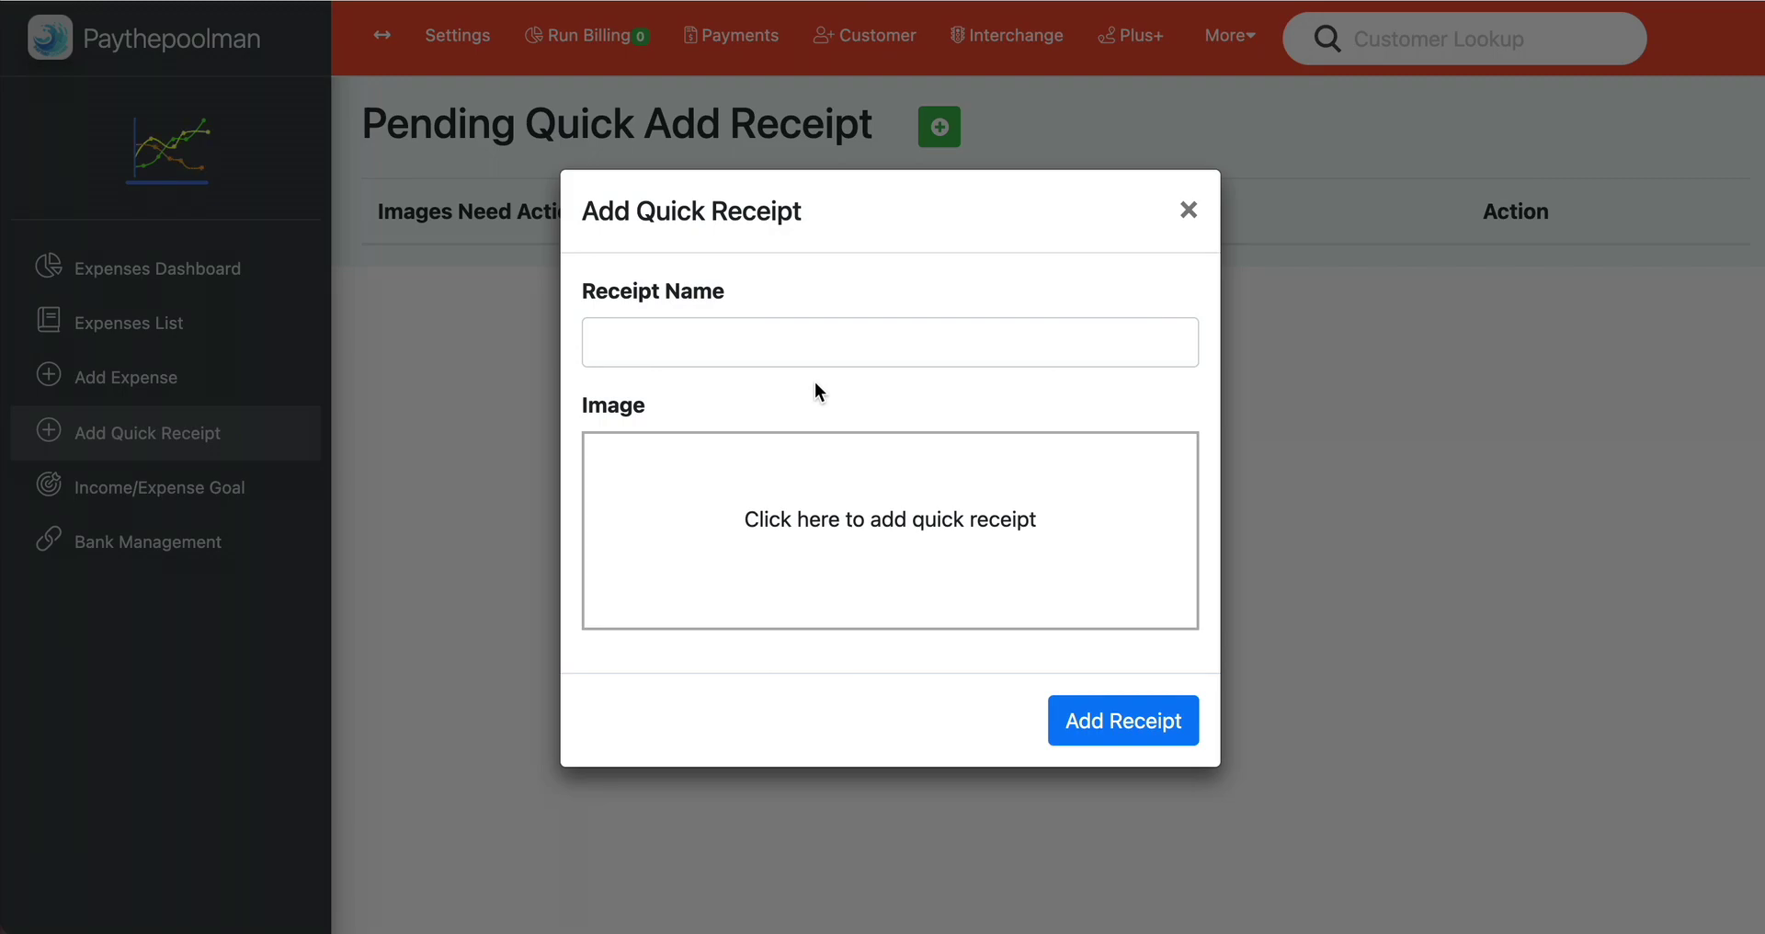
left_click(755, 341)
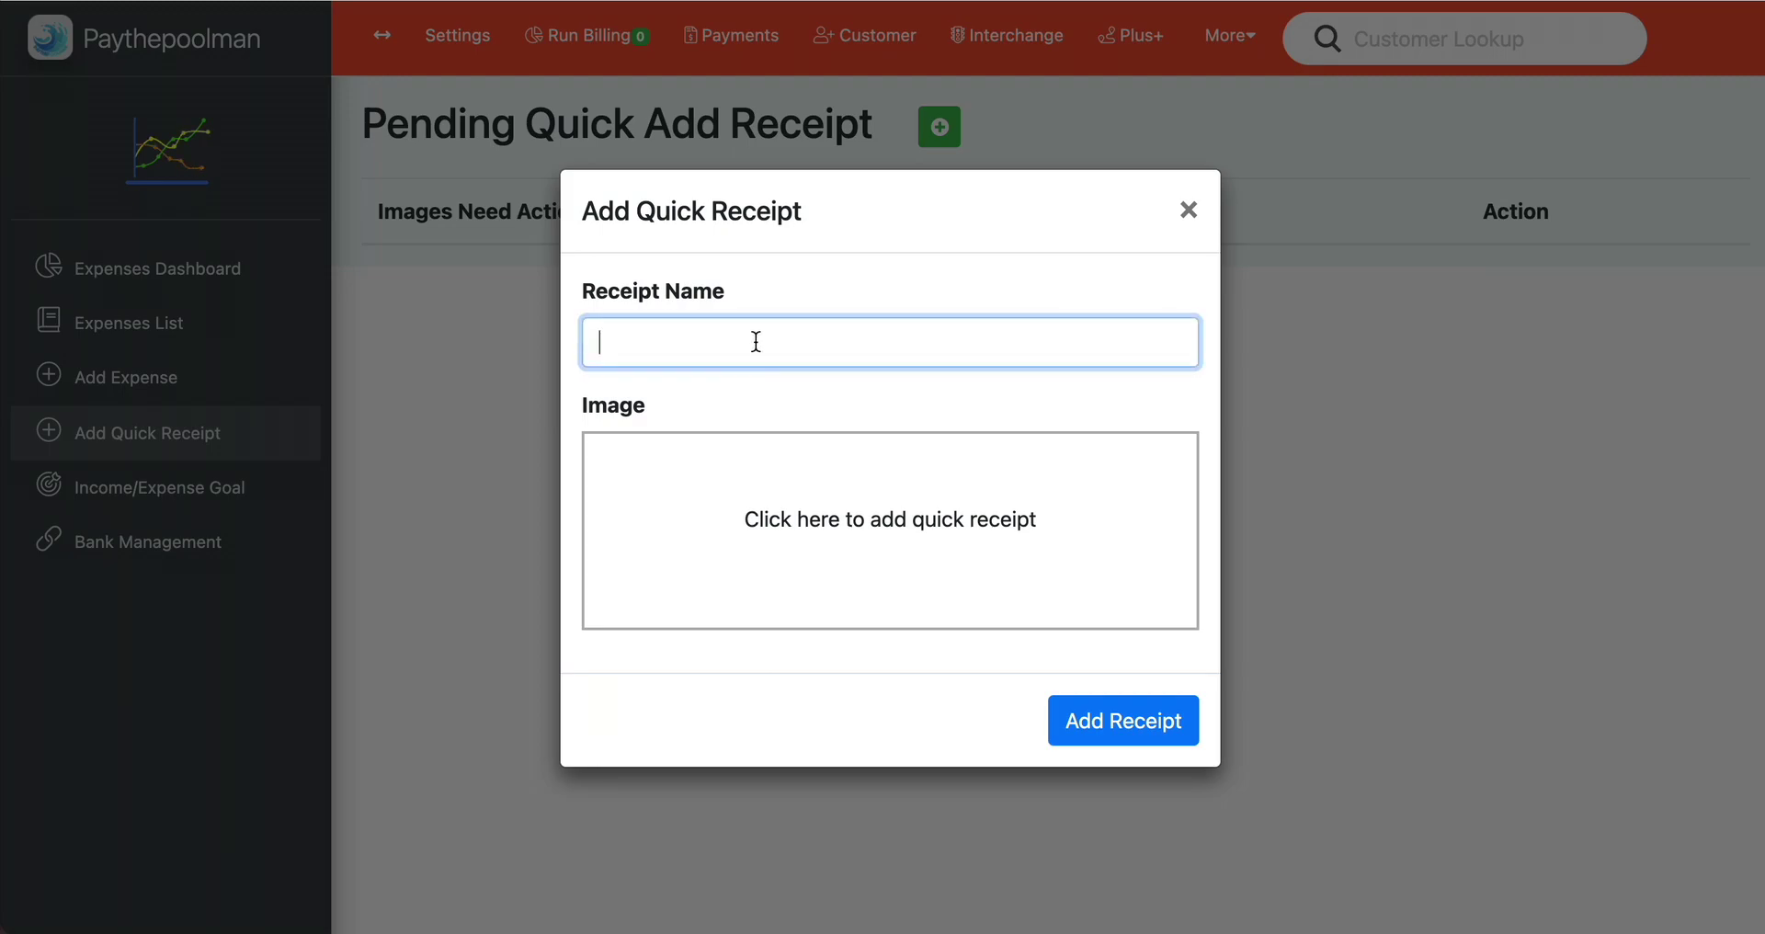
type("Pool Corp")
left_click(770, 545)
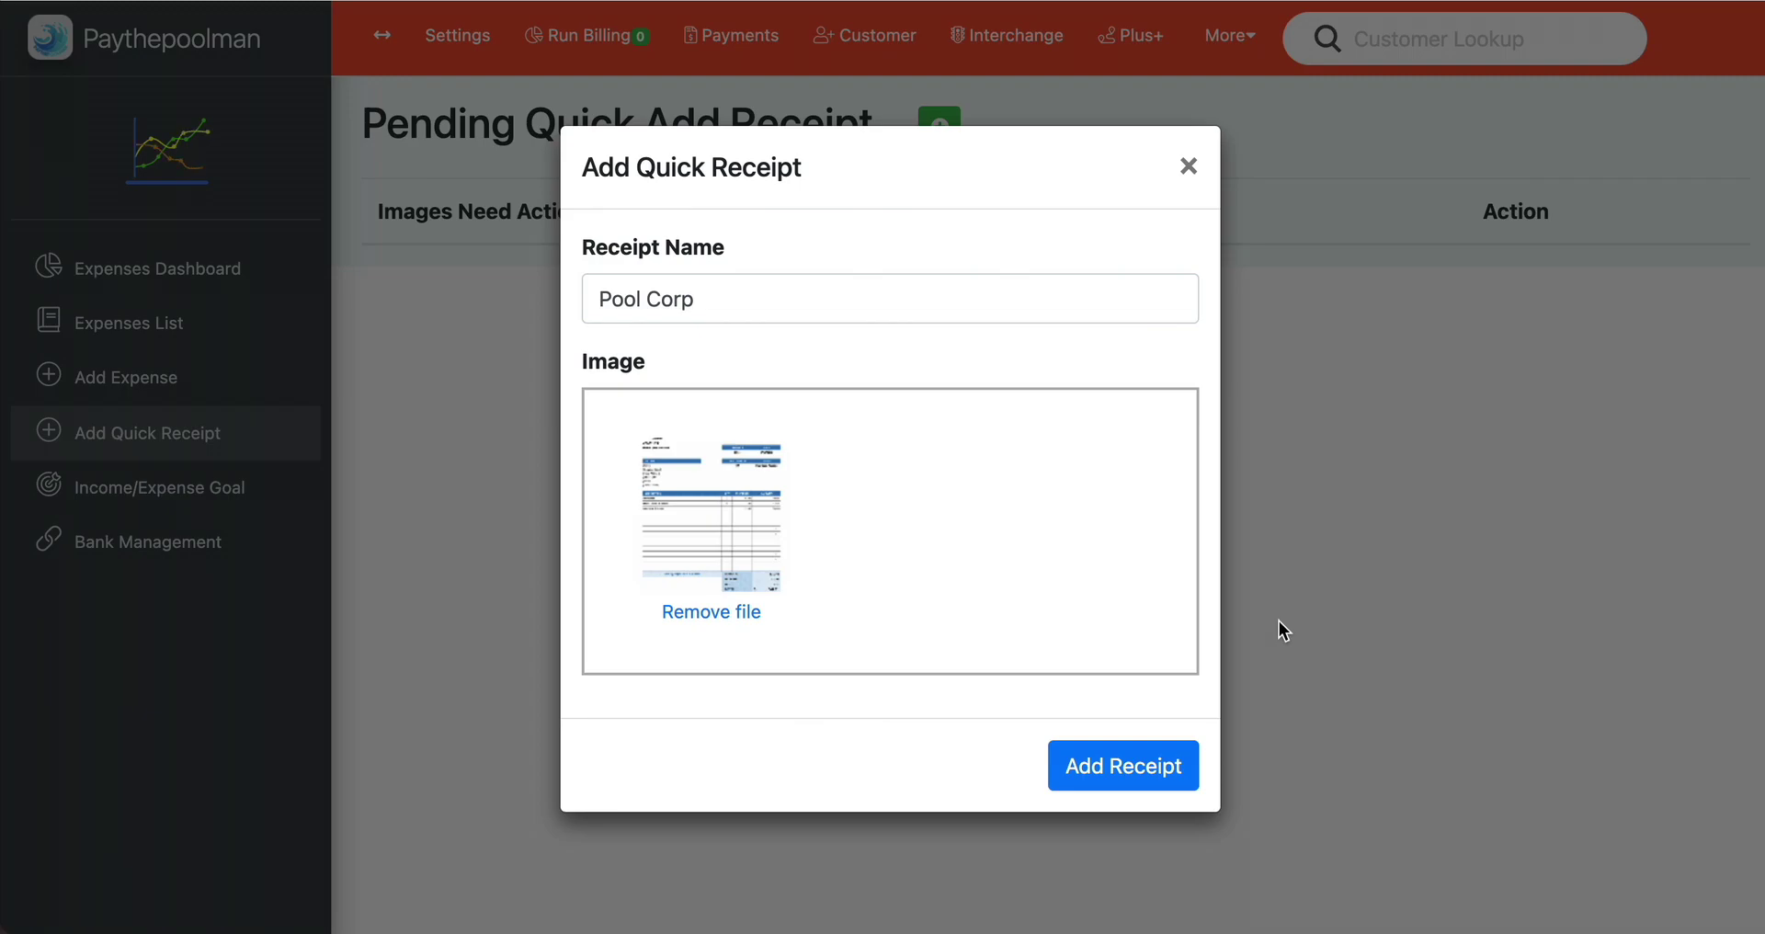
left_click(1119, 778)
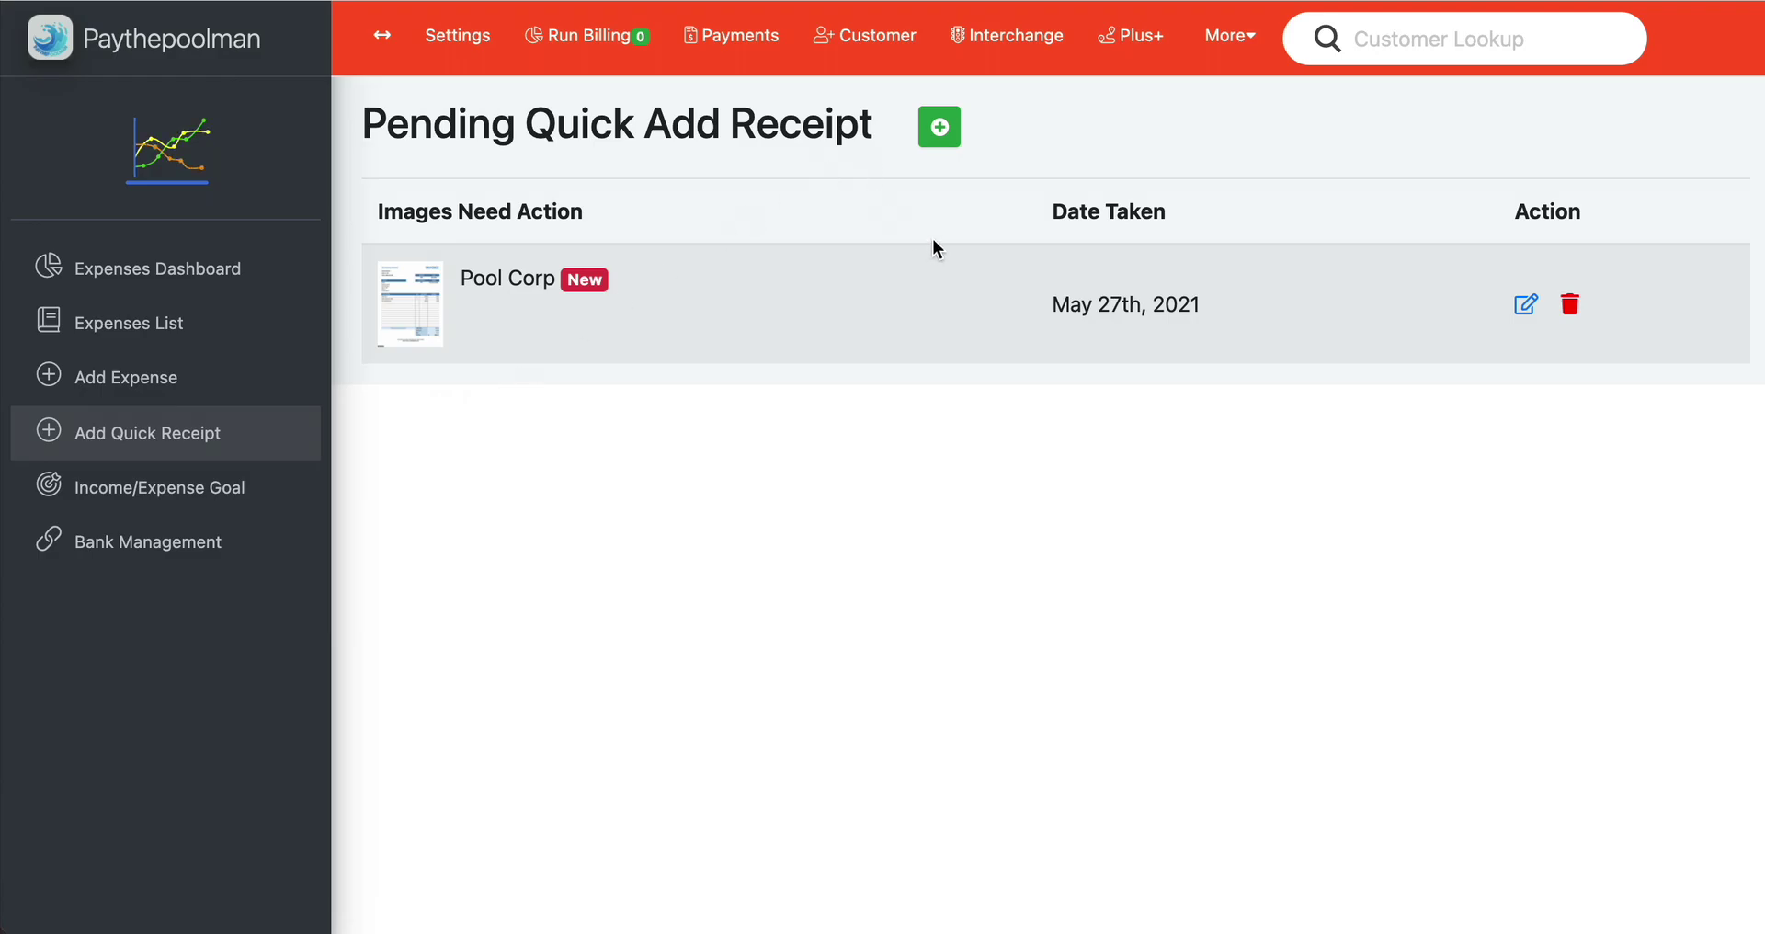
Add another quick receipt named PWP with an invoice image attached
left_click(951, 133)
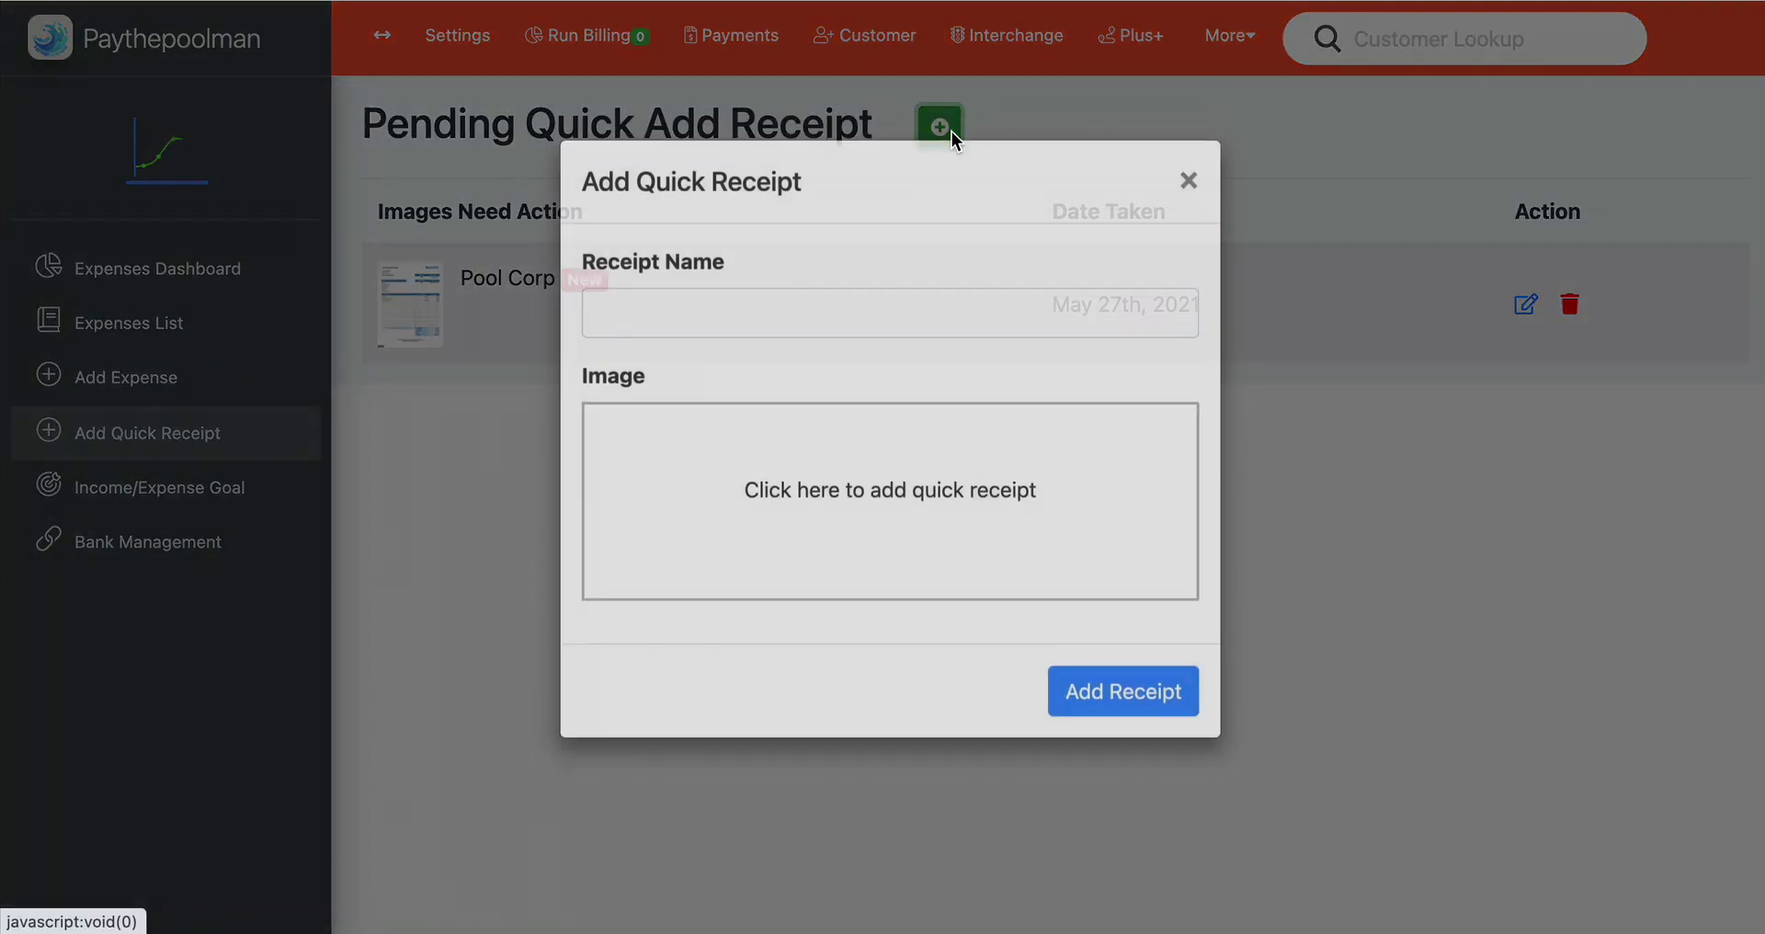
left_click(828, 342)
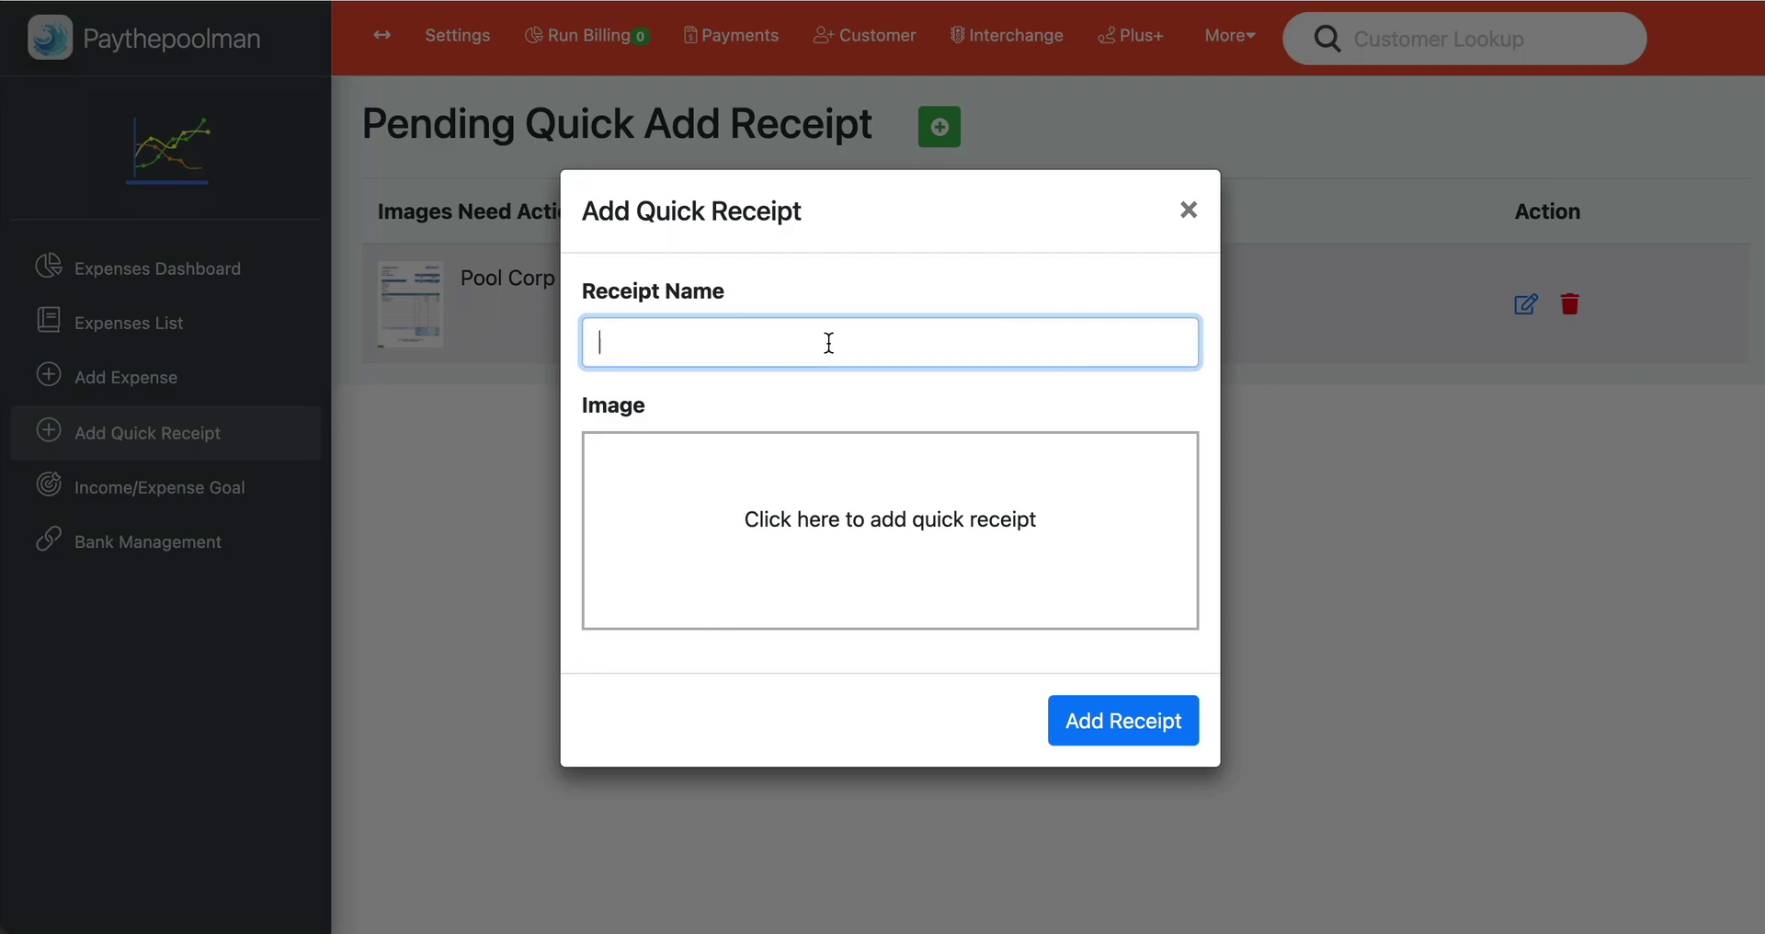
type("PWP")
left_click(681, 457)
left_click(1106, 771)
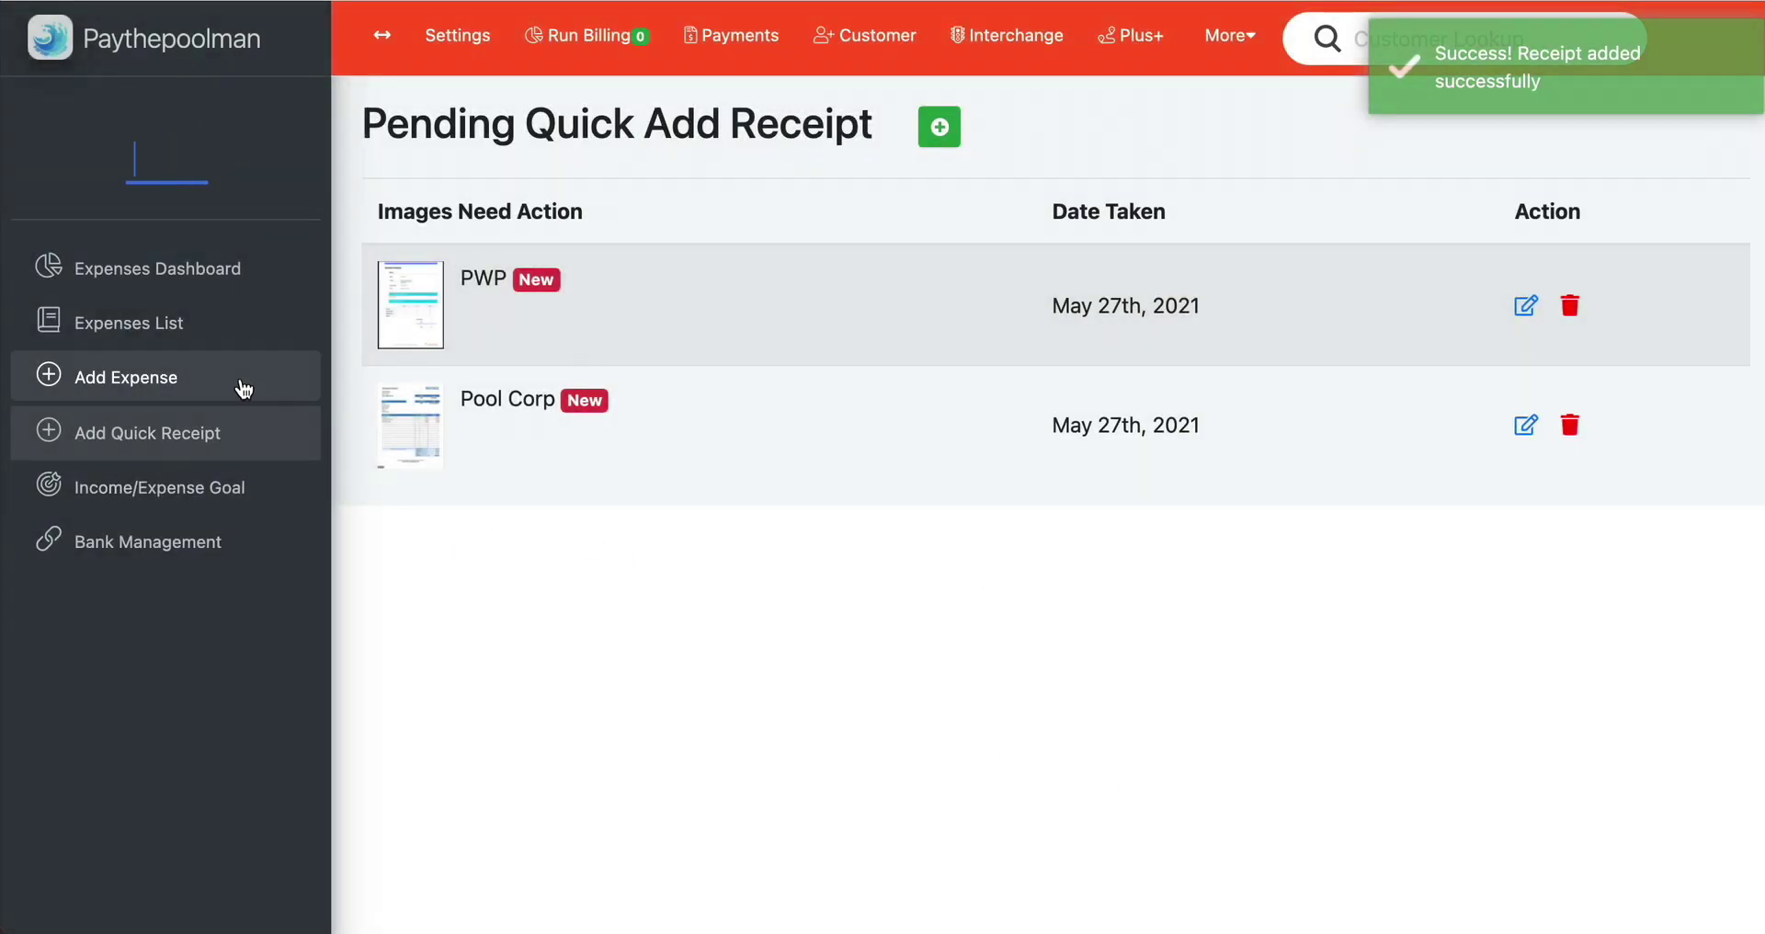
Open the pending PWP quick receipt as an expense and add a new vendor named PWP for it
left_click(225, 292)
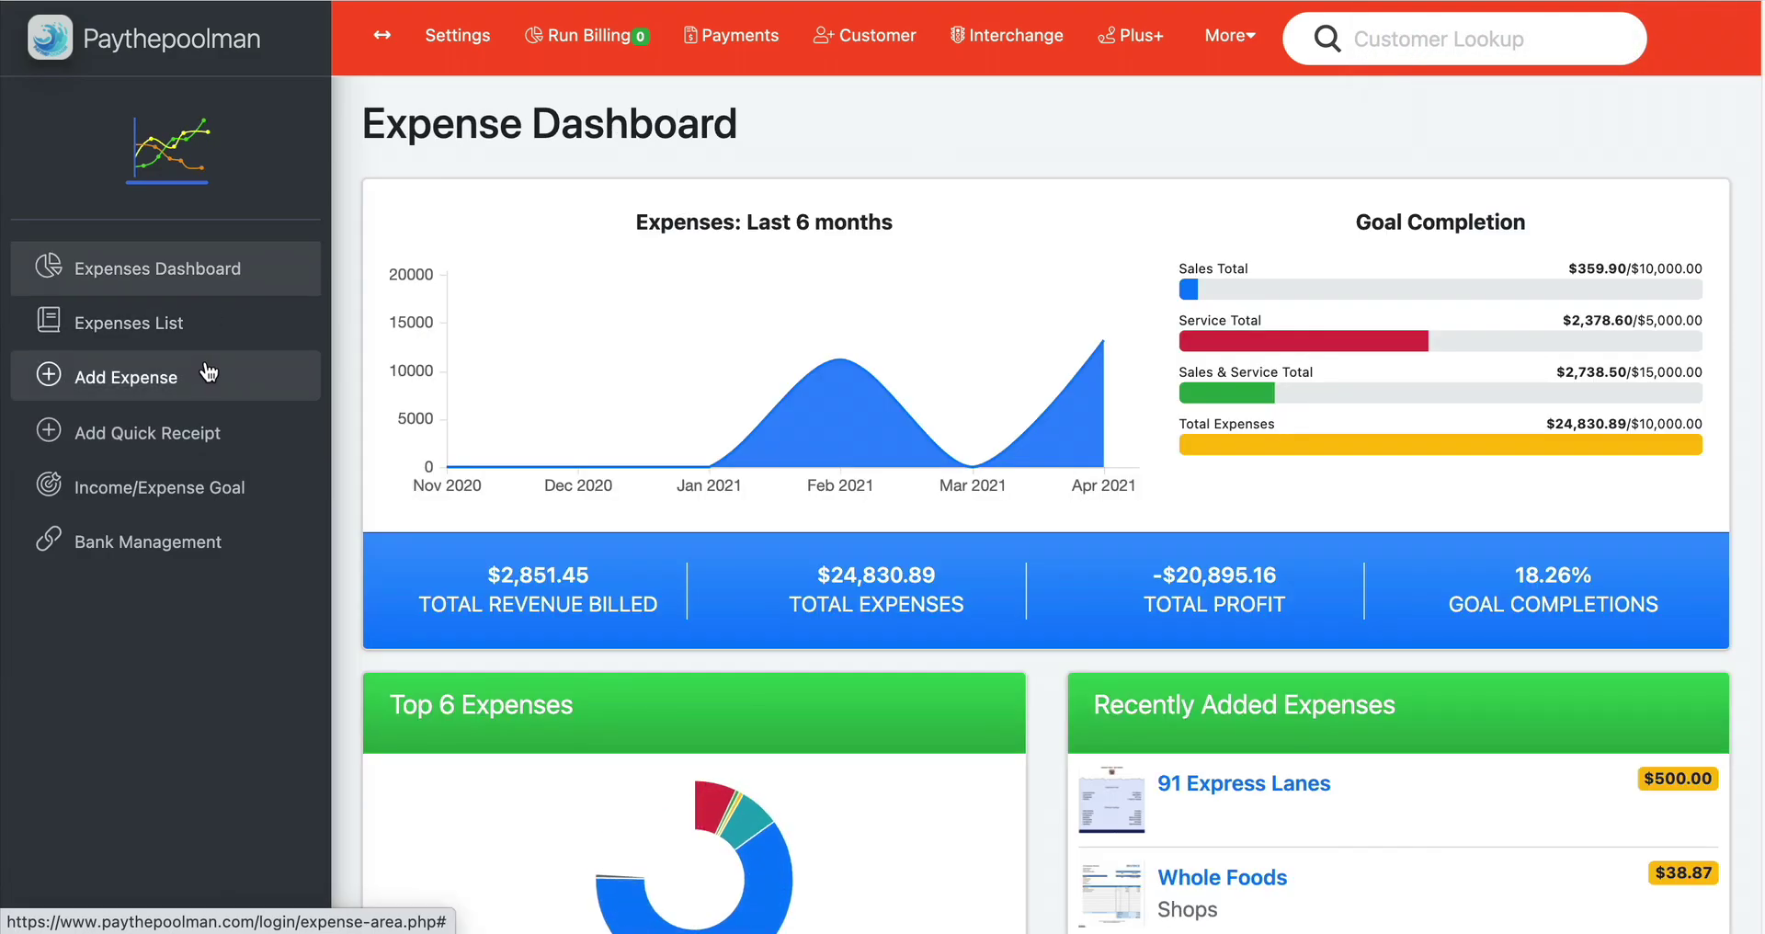
left_click(188, 430)
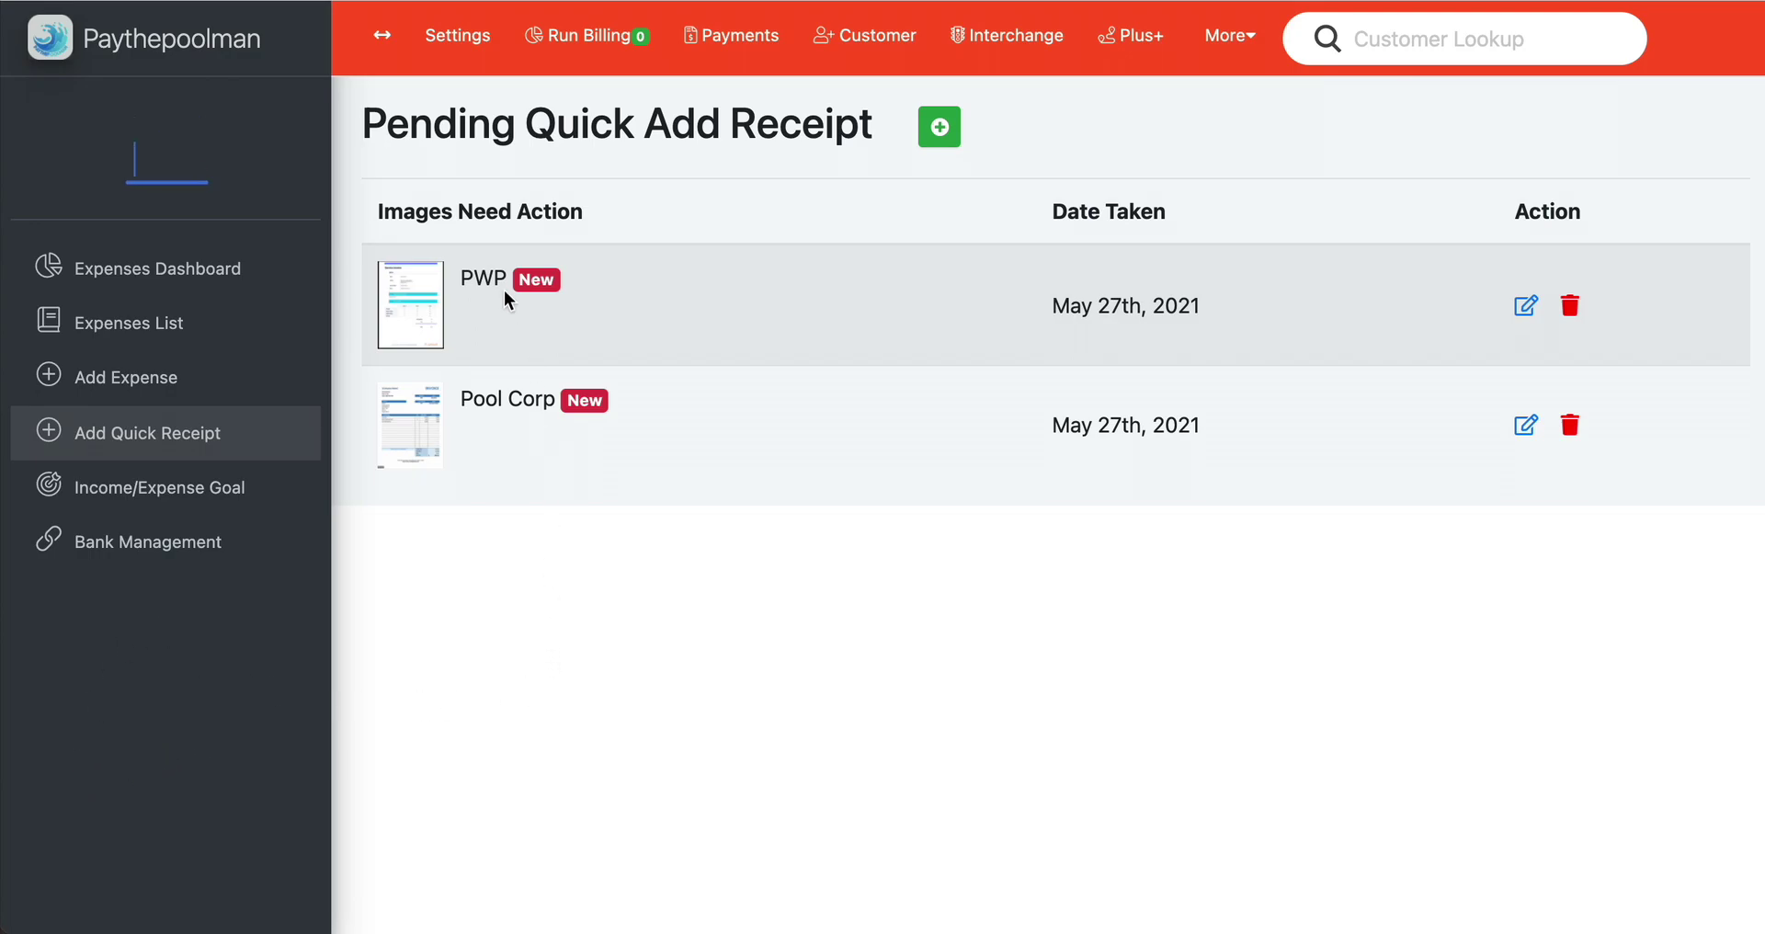
left_click(1526, 307)
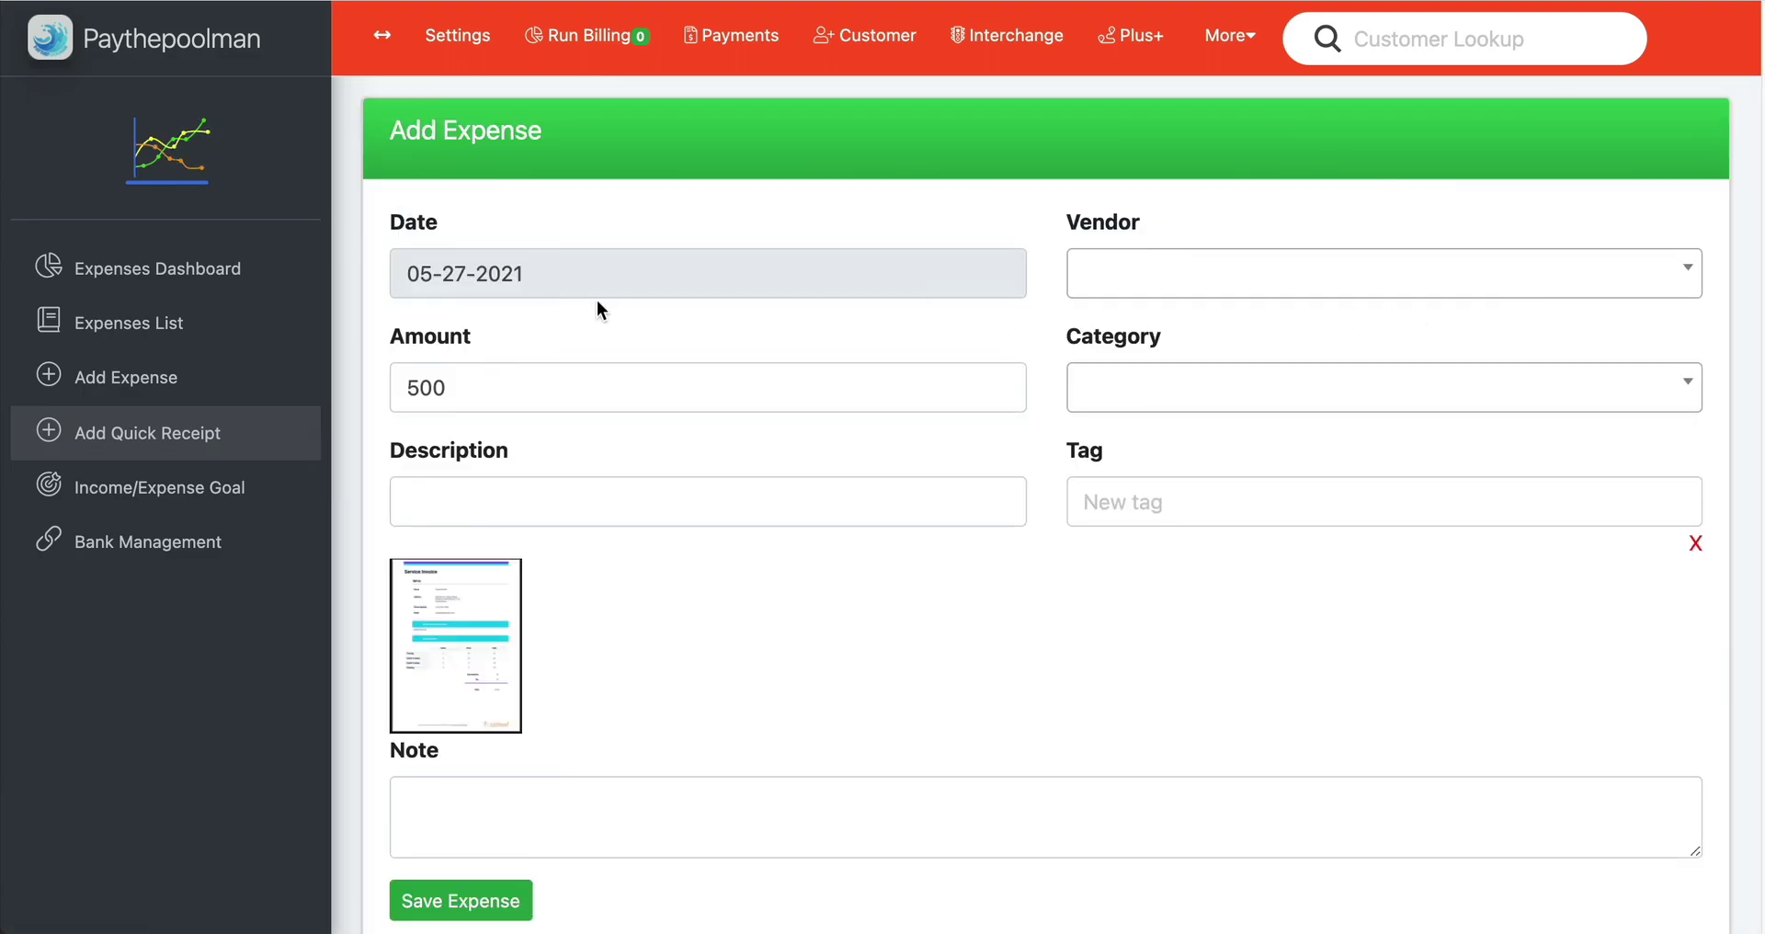
left_click(1210, 287)
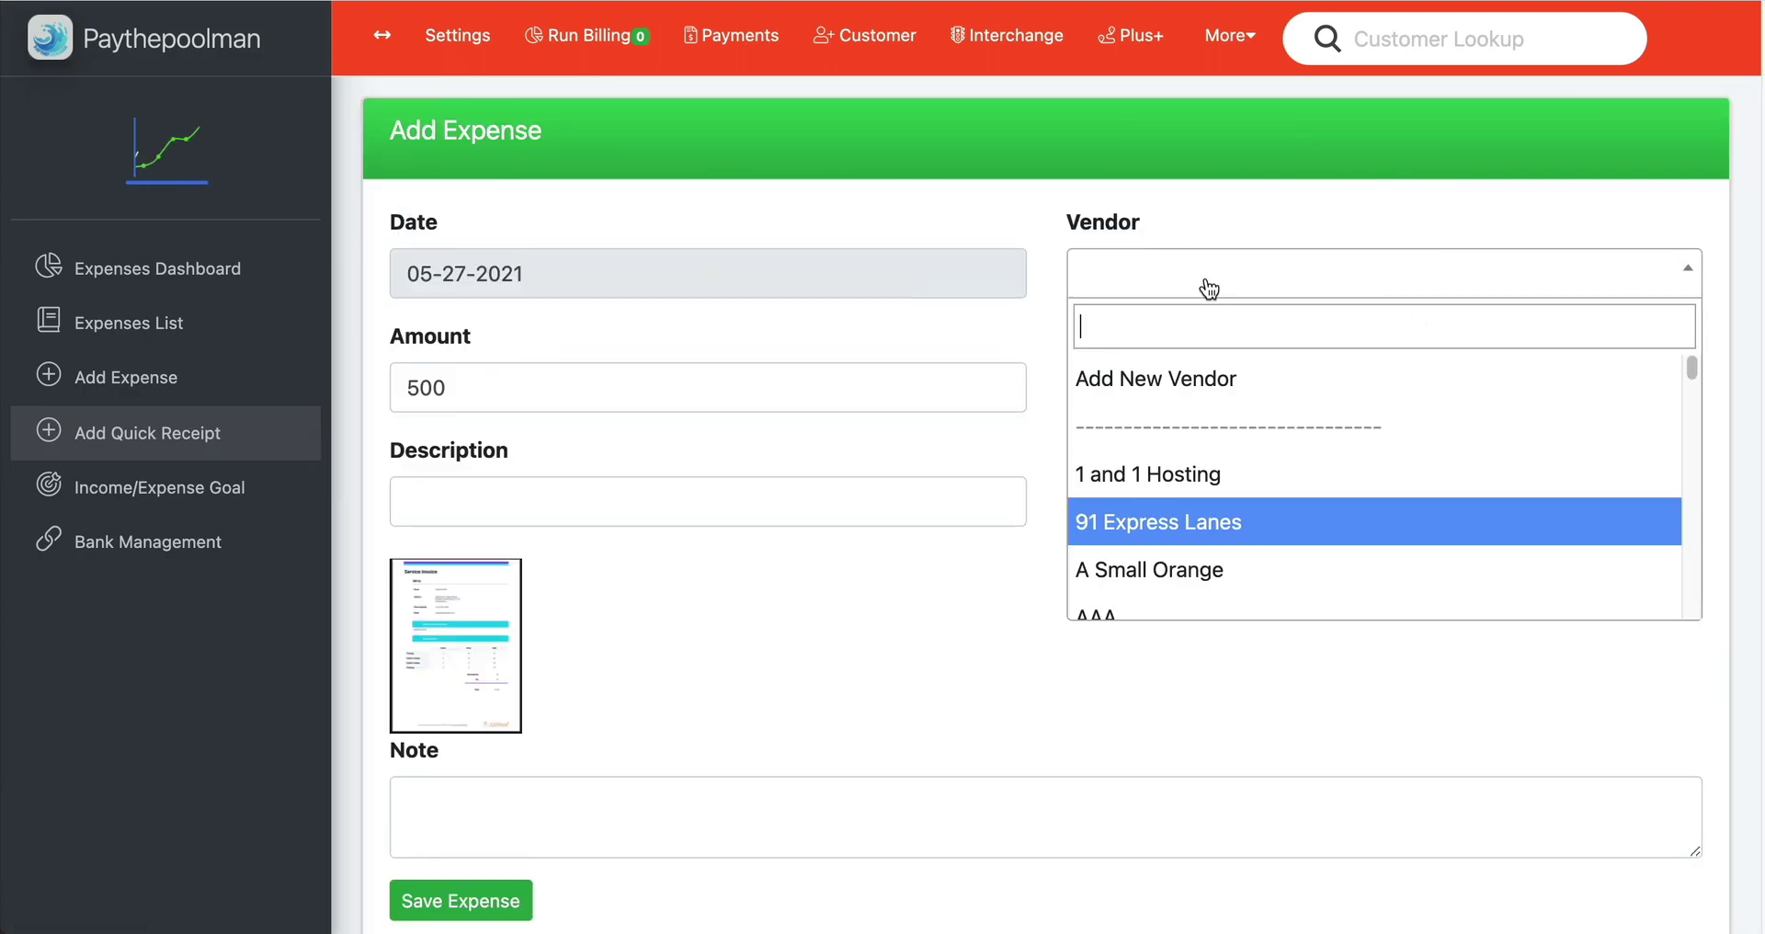
type("pwp")
key("BackSpace")
key("BackSpace")
key("BackSpace")
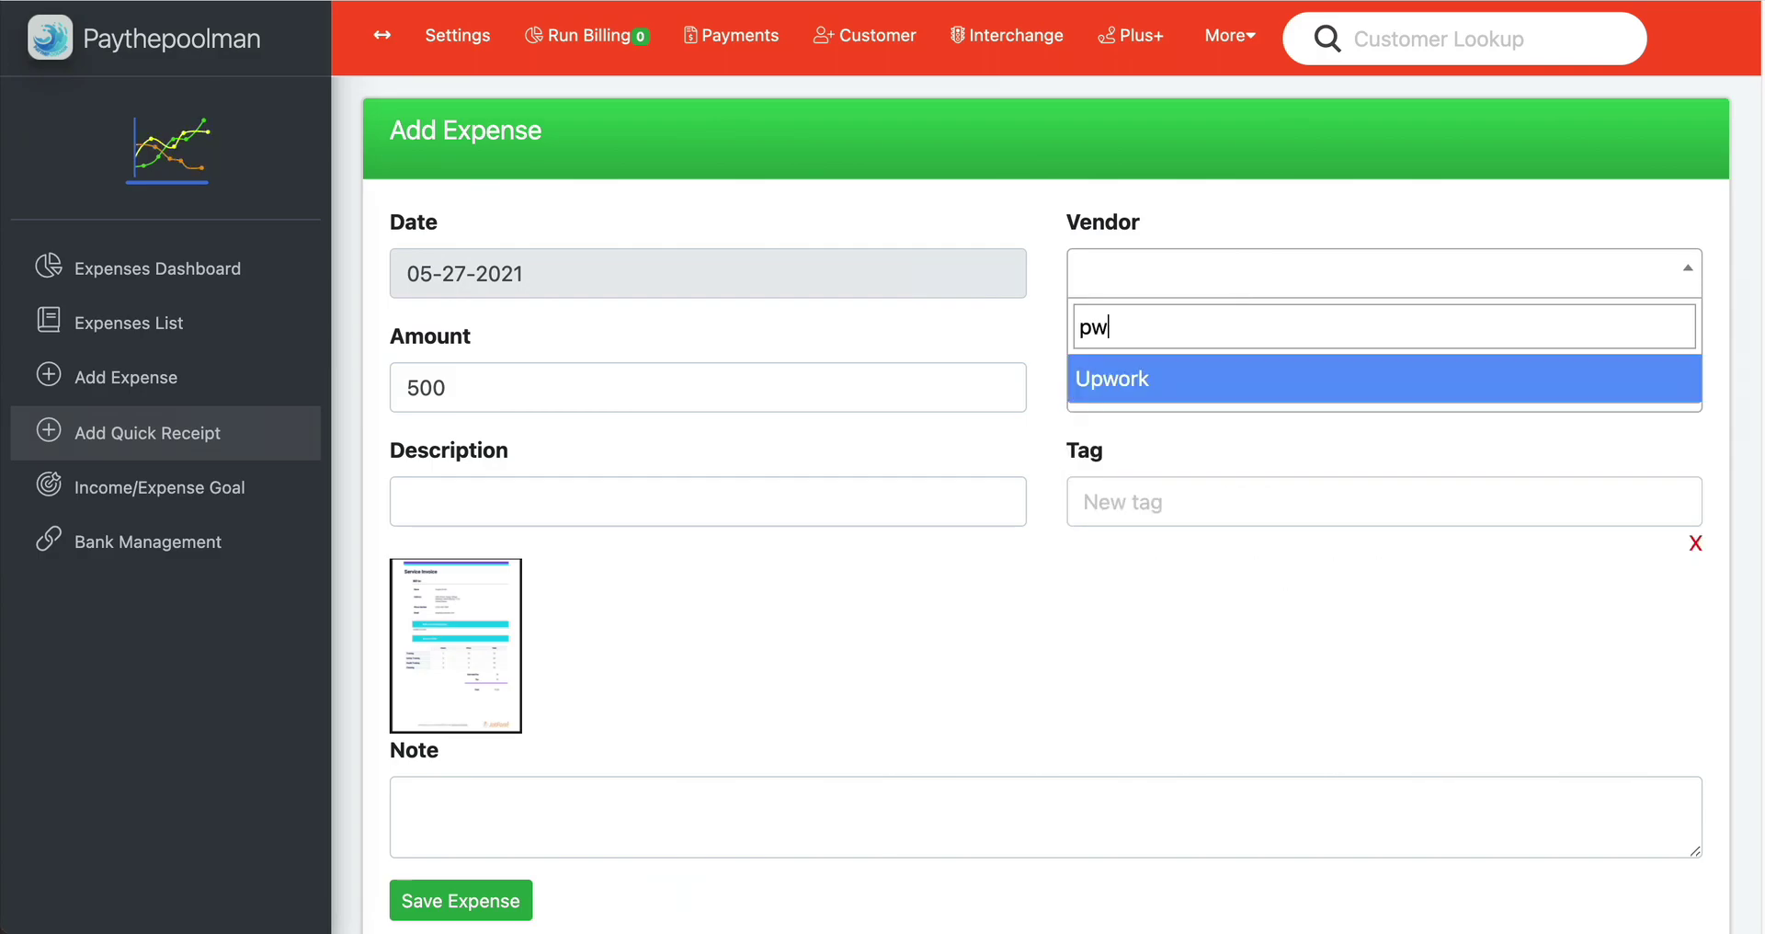
left_click(1197, 383)
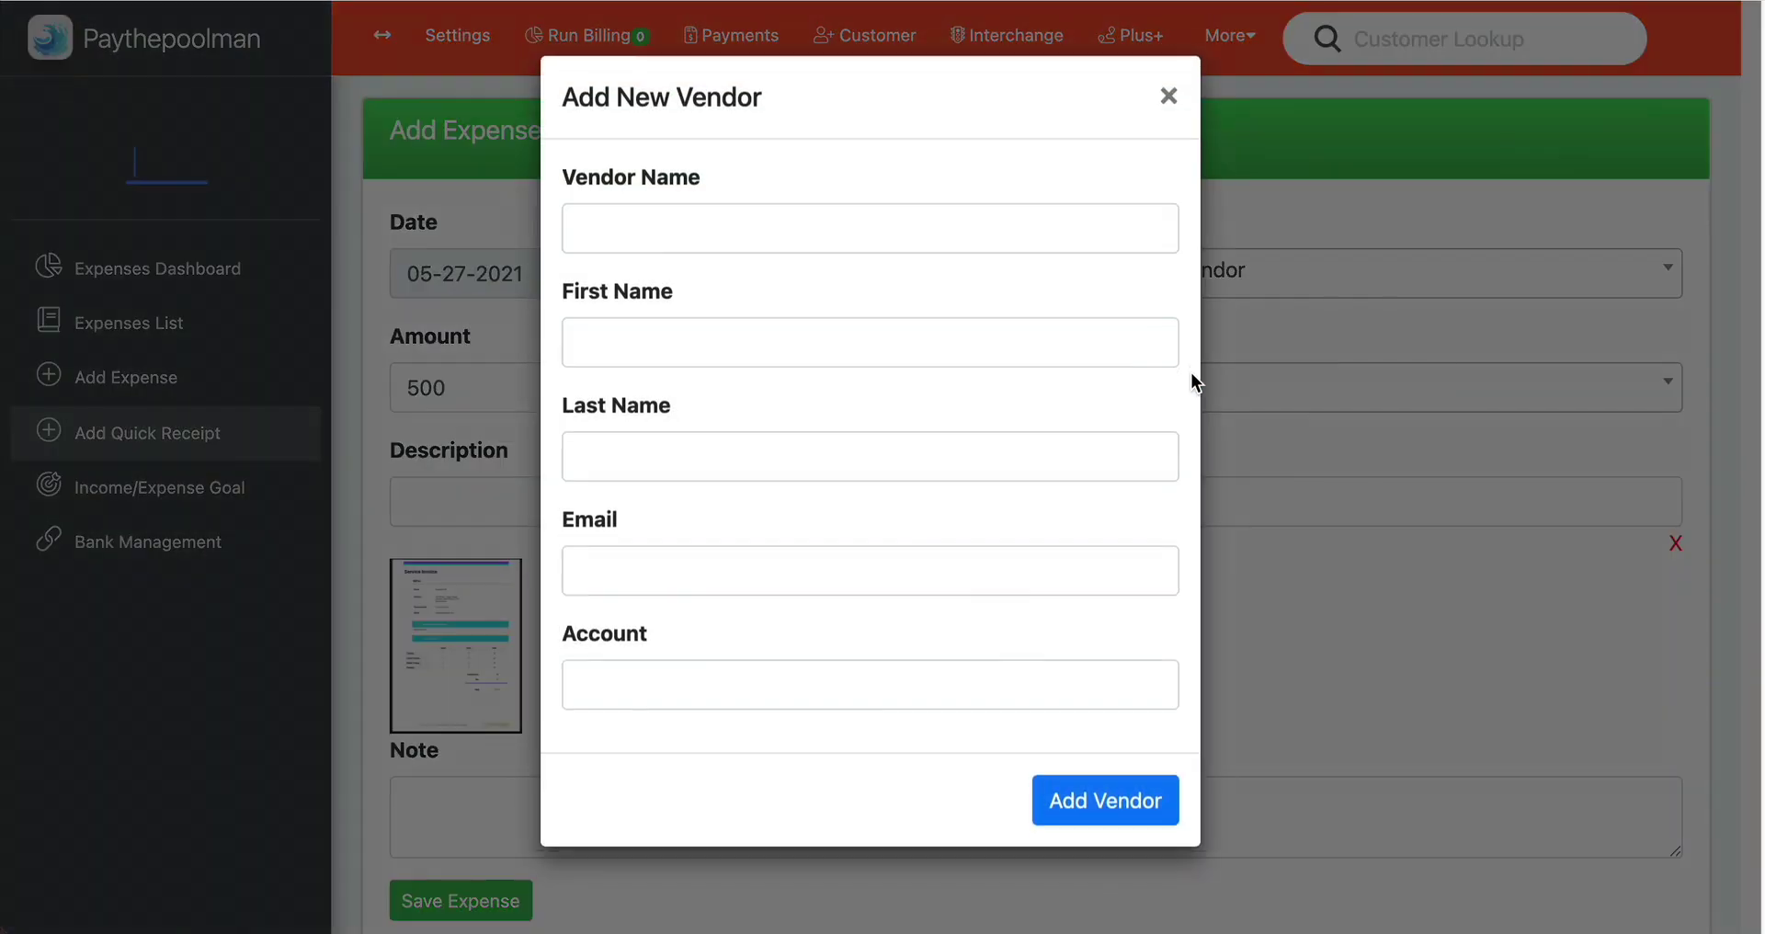
left_click(816, 240)
type("PWP")
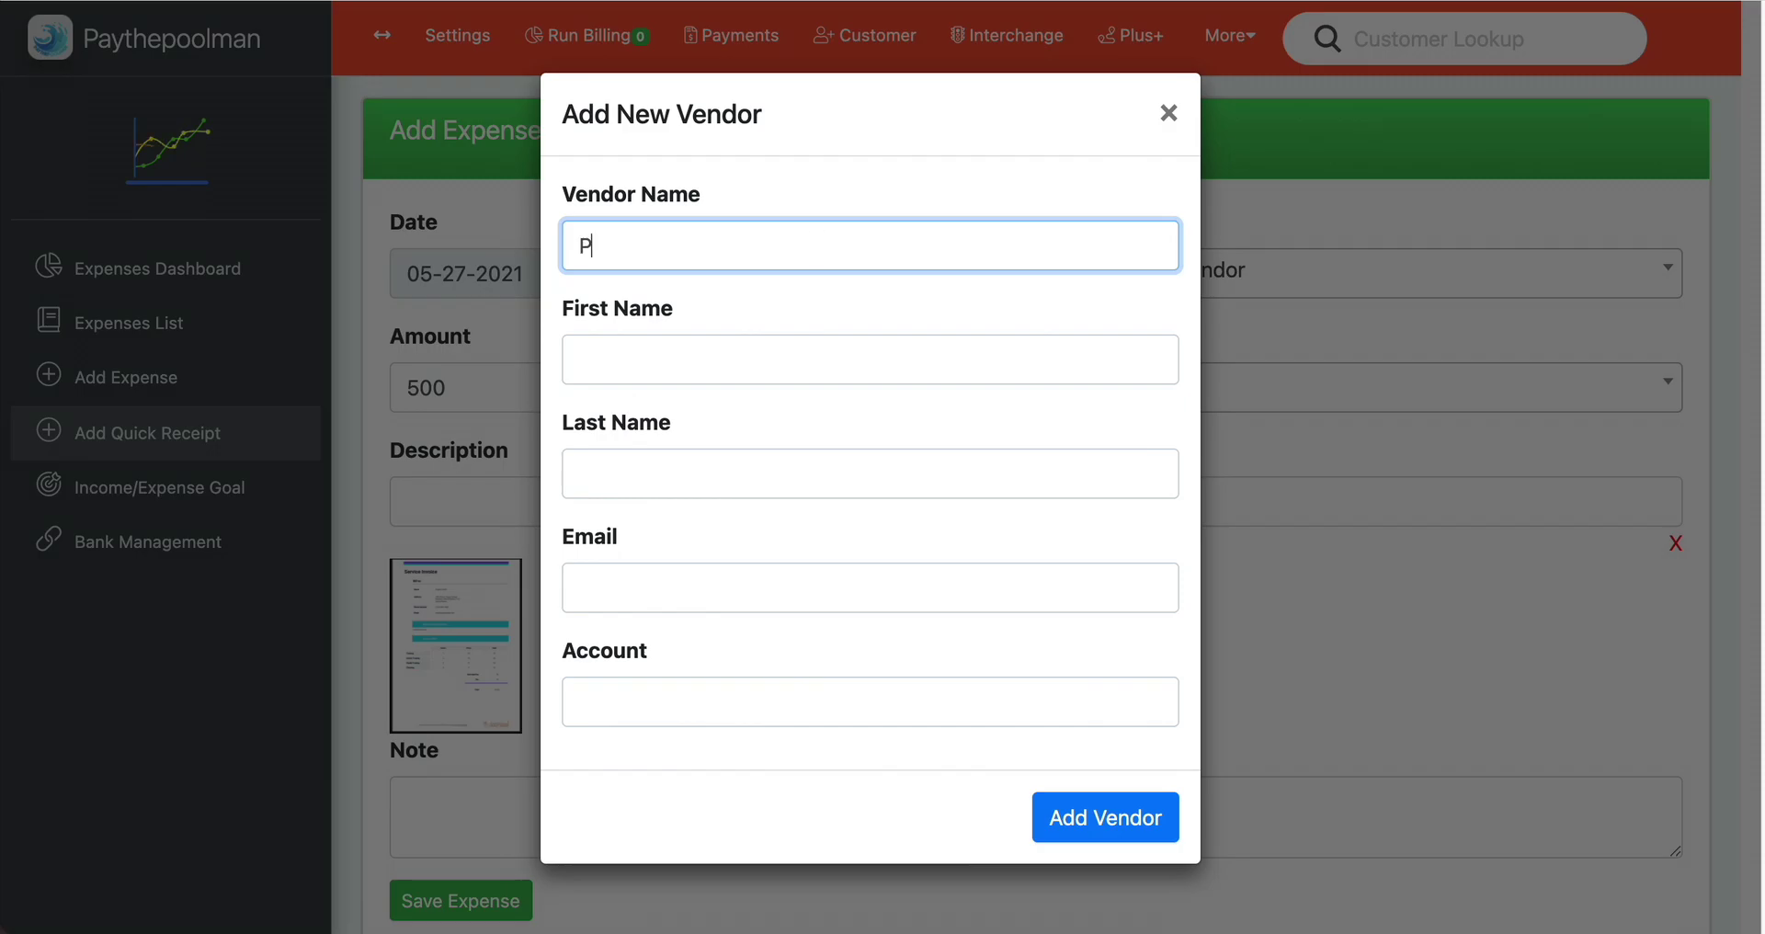
left_click(1107, 828)
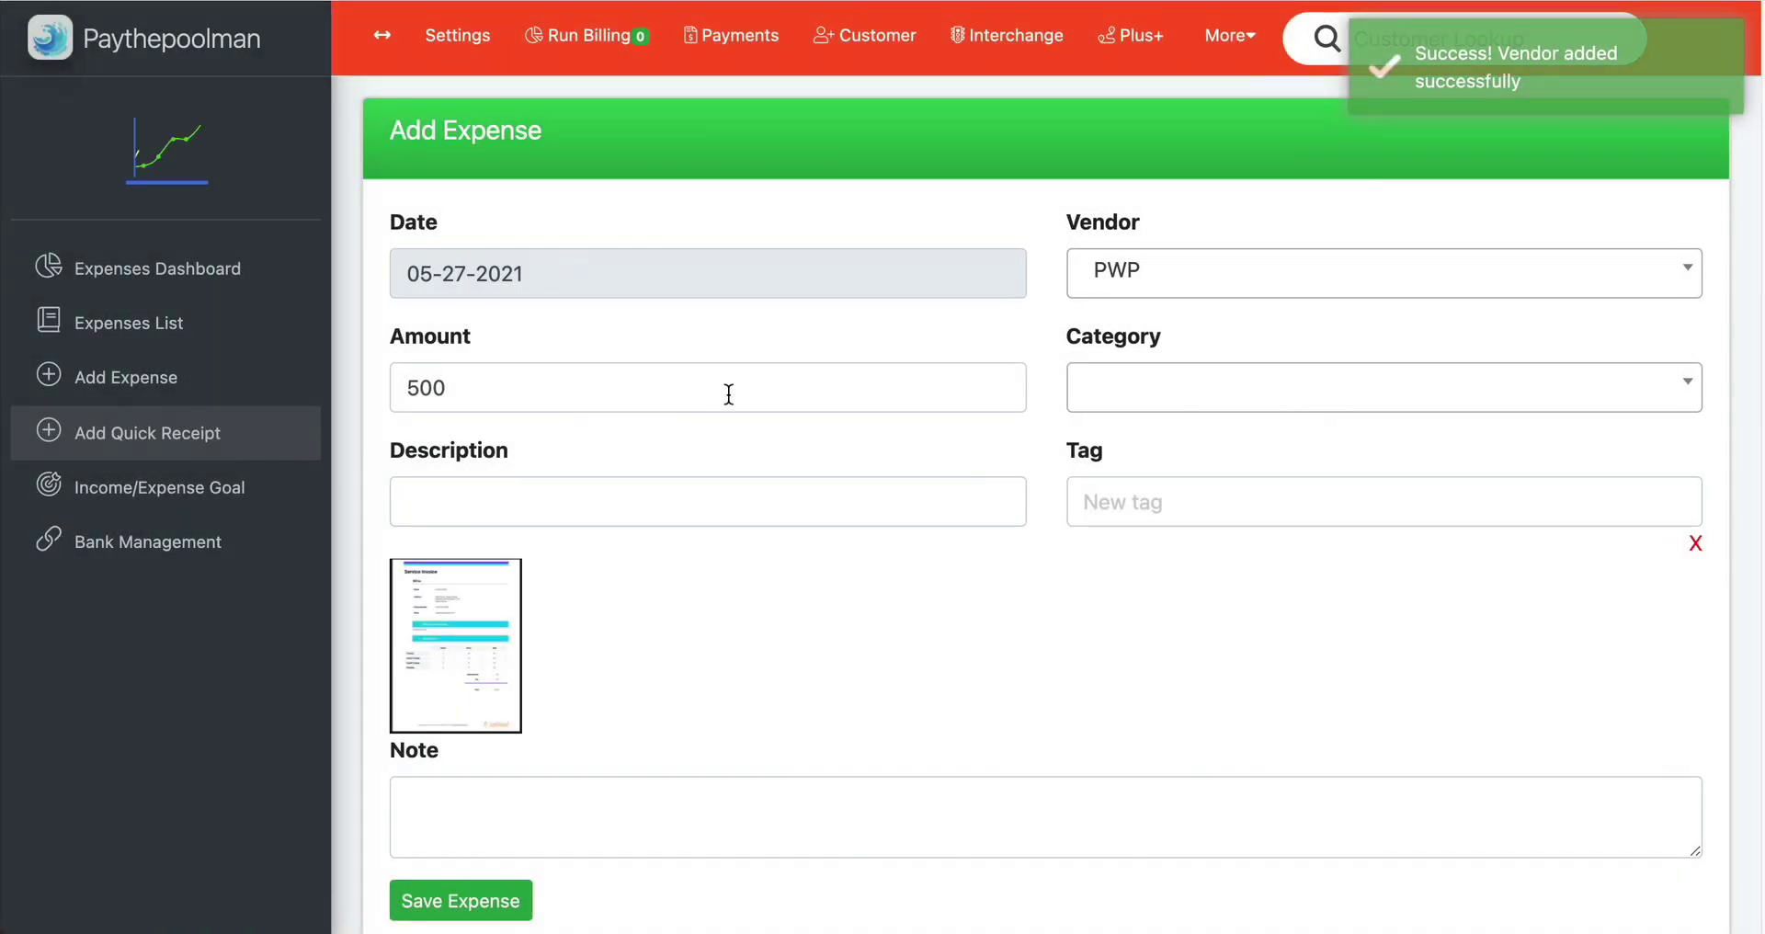
Set the PWP expense's amount to 1000 and its category to Cost Of Goods Sold, and save the expense
left_click_drag(706, 396, 395, 391)
type("1000")
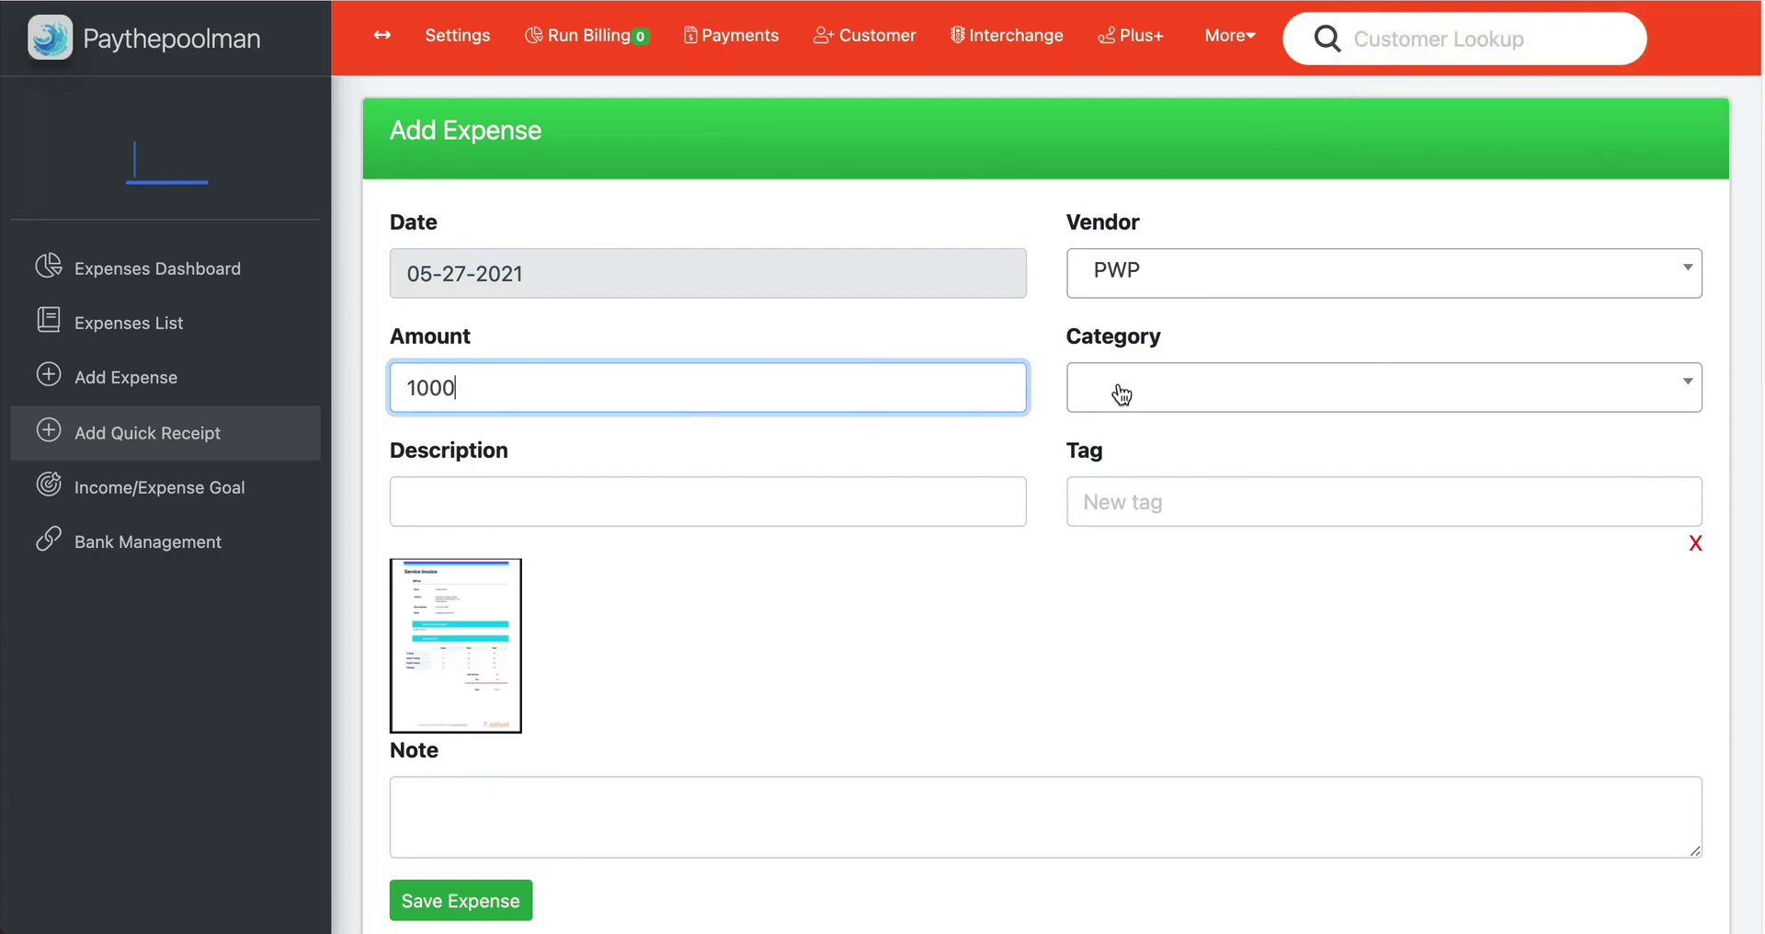
left_click(1121, 392)
type("cost")
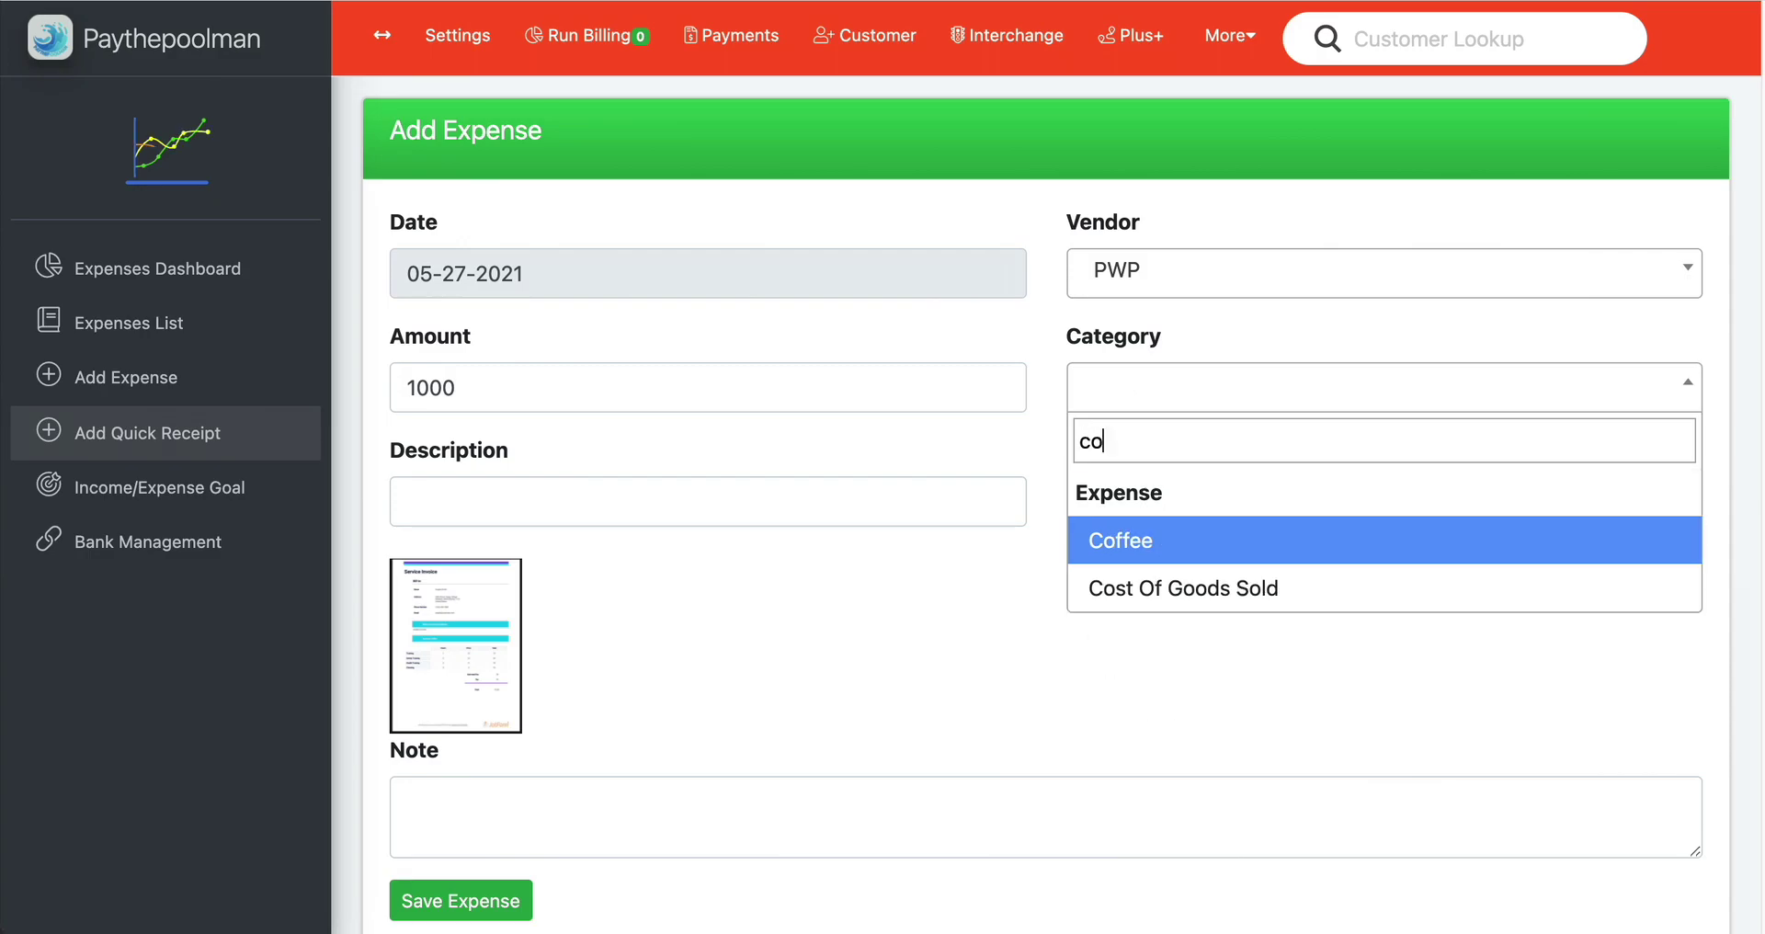
left_click(1192, 533)
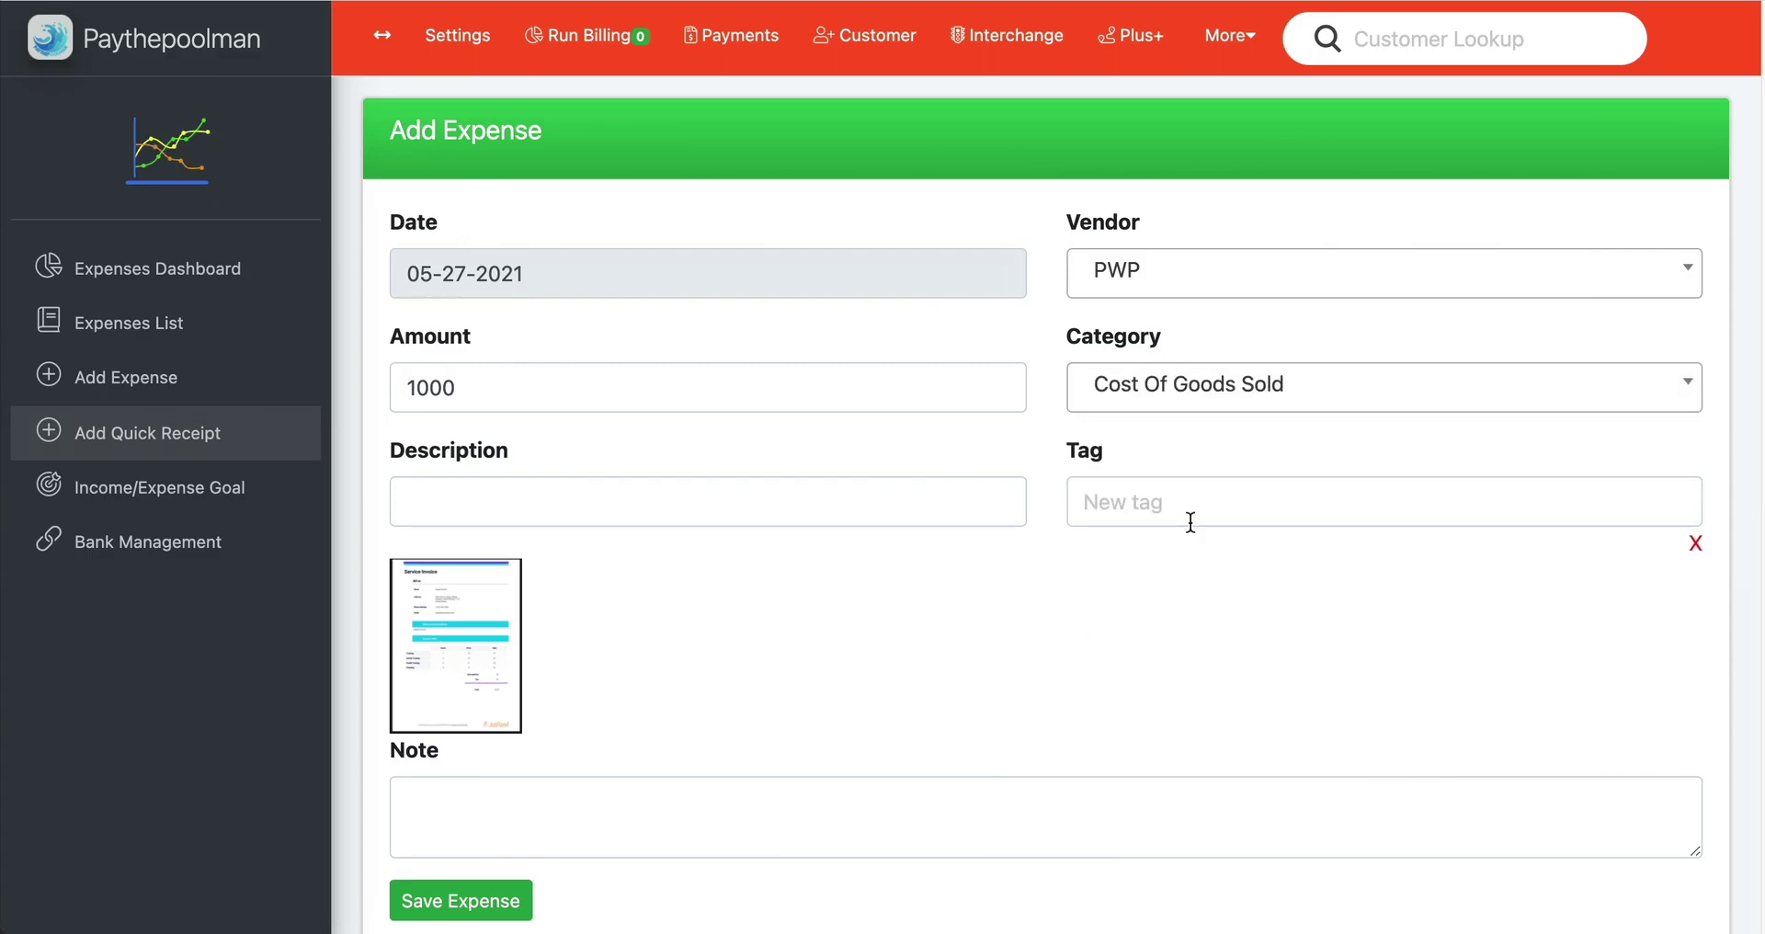
left_click(449, 902)
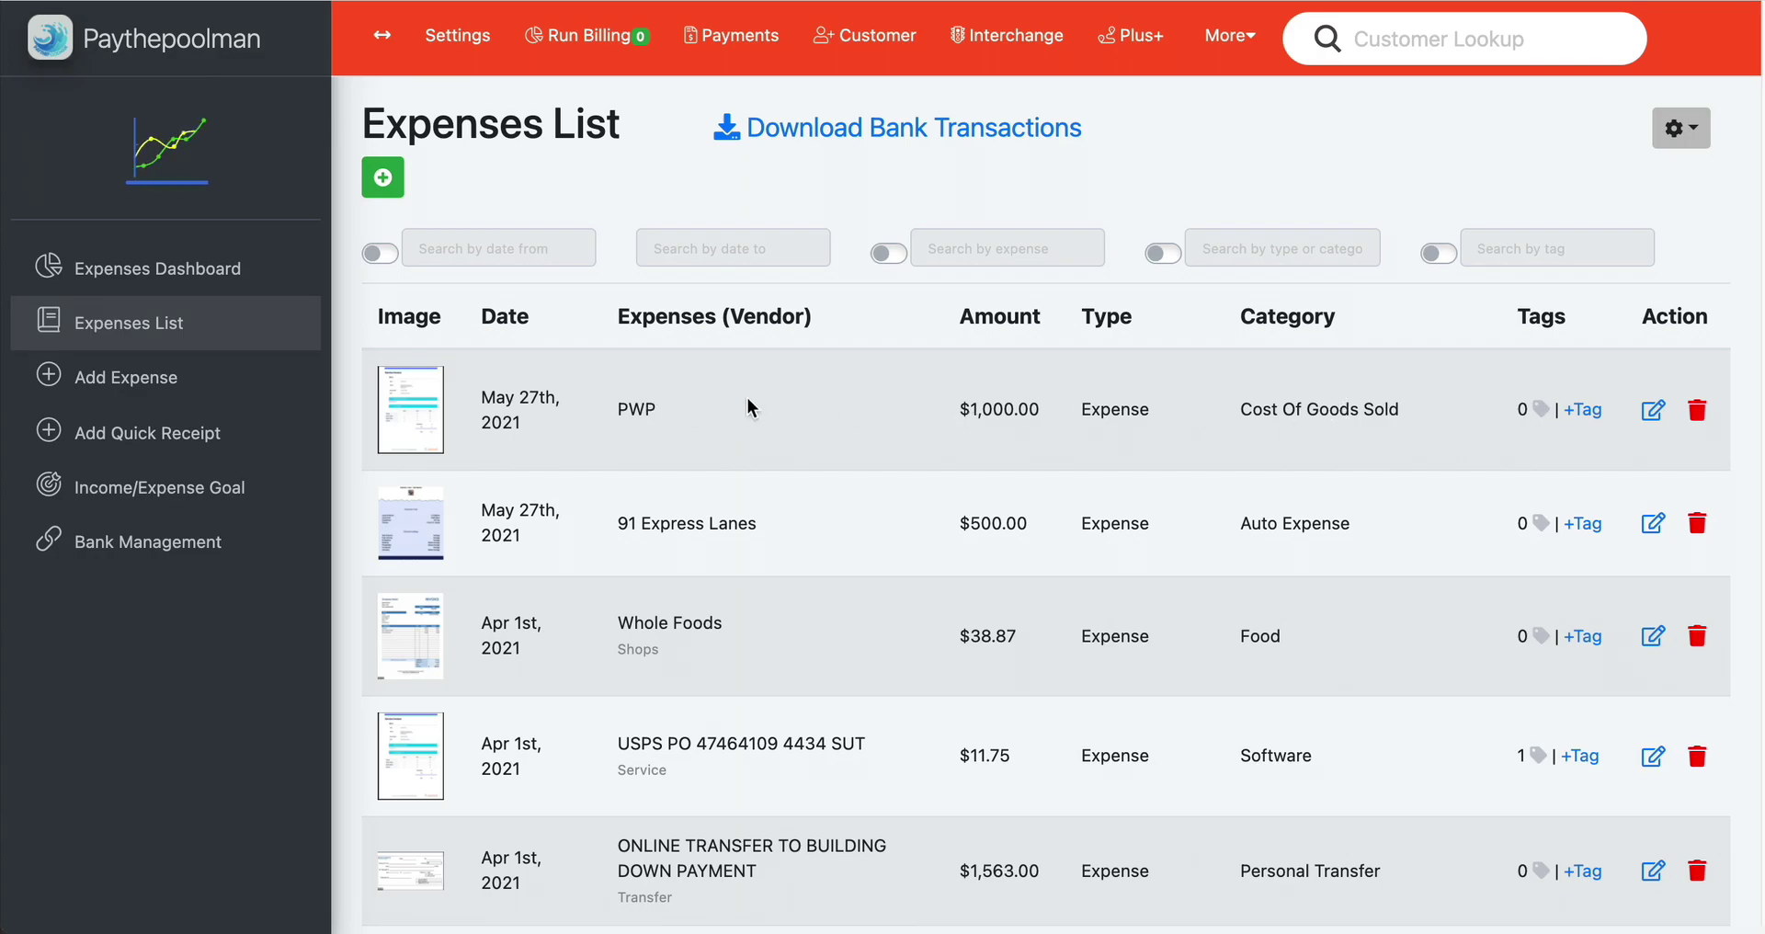
View the receipt image attached to the PWP expense, and check the remaining pending quick receipts
left_click(412, 395)
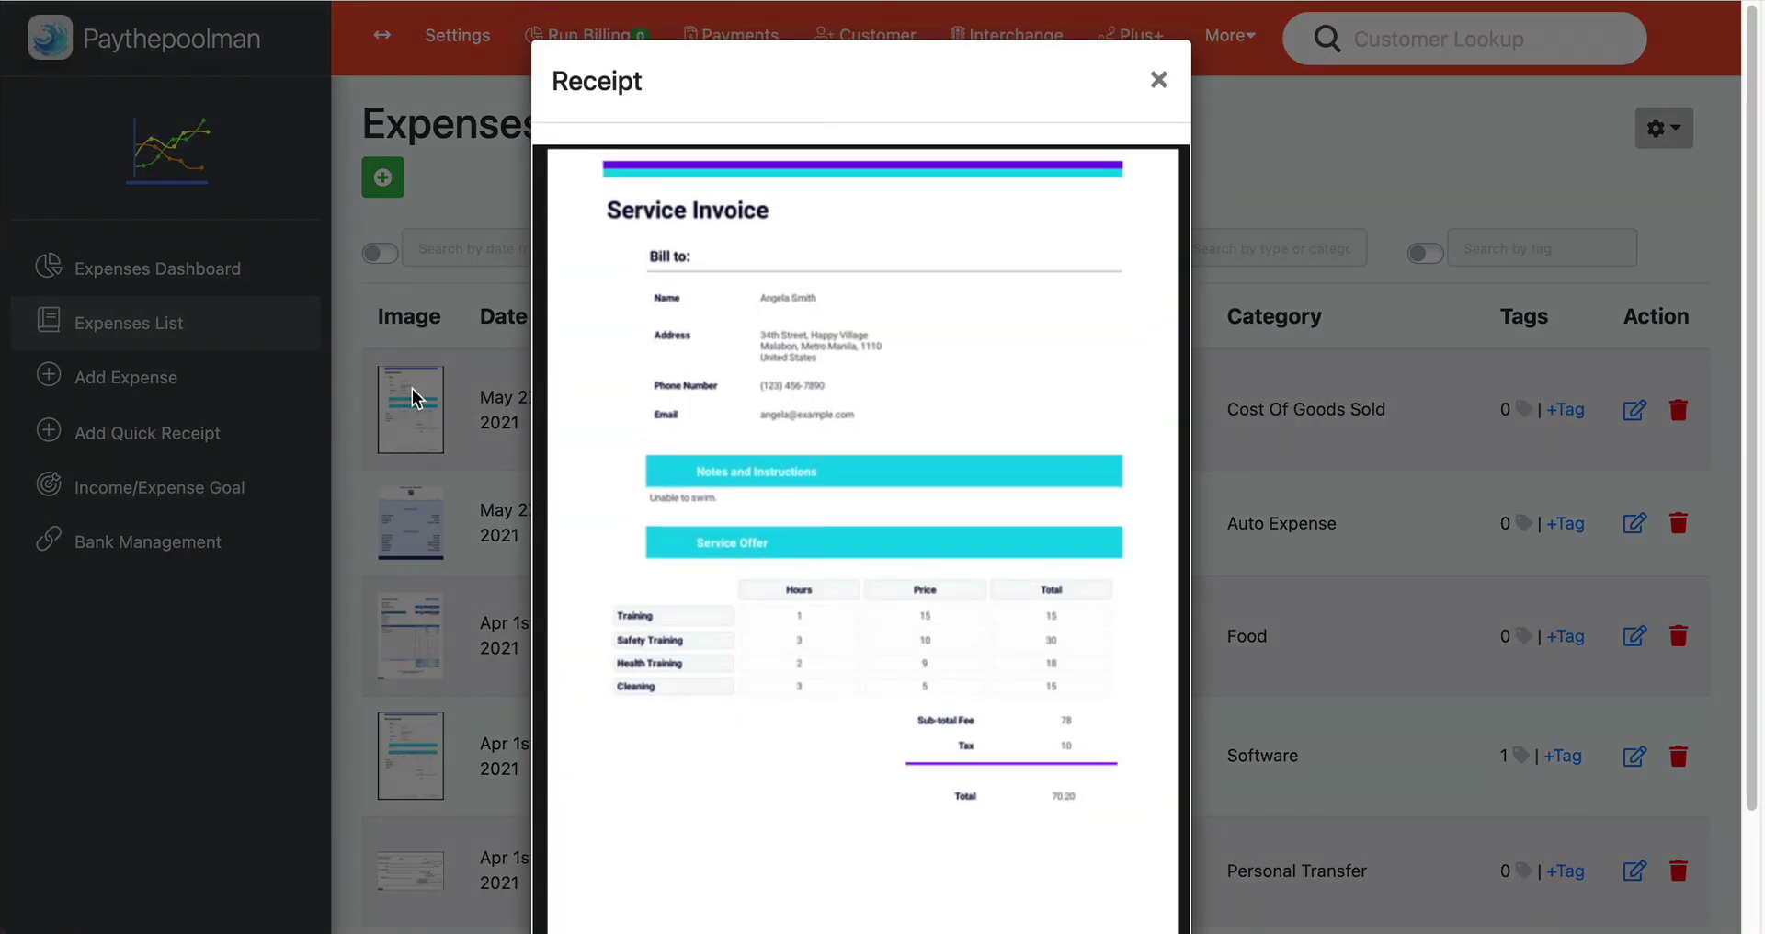
left_click(1157, 80)
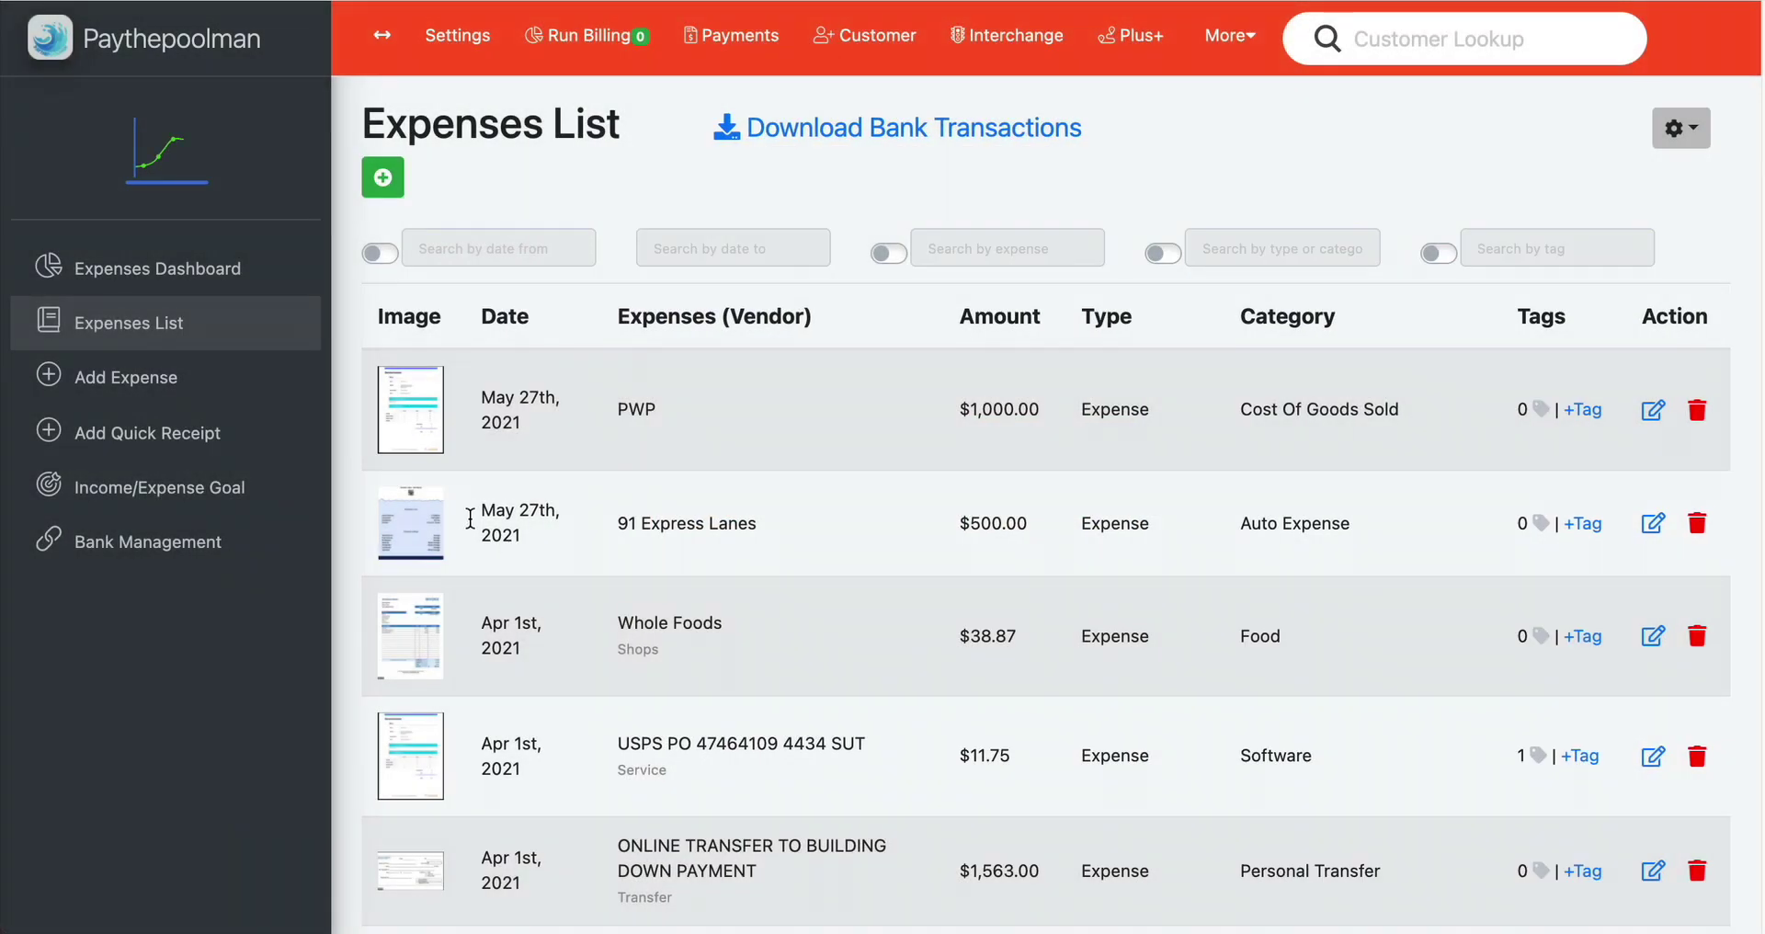
left_click(206, 443)
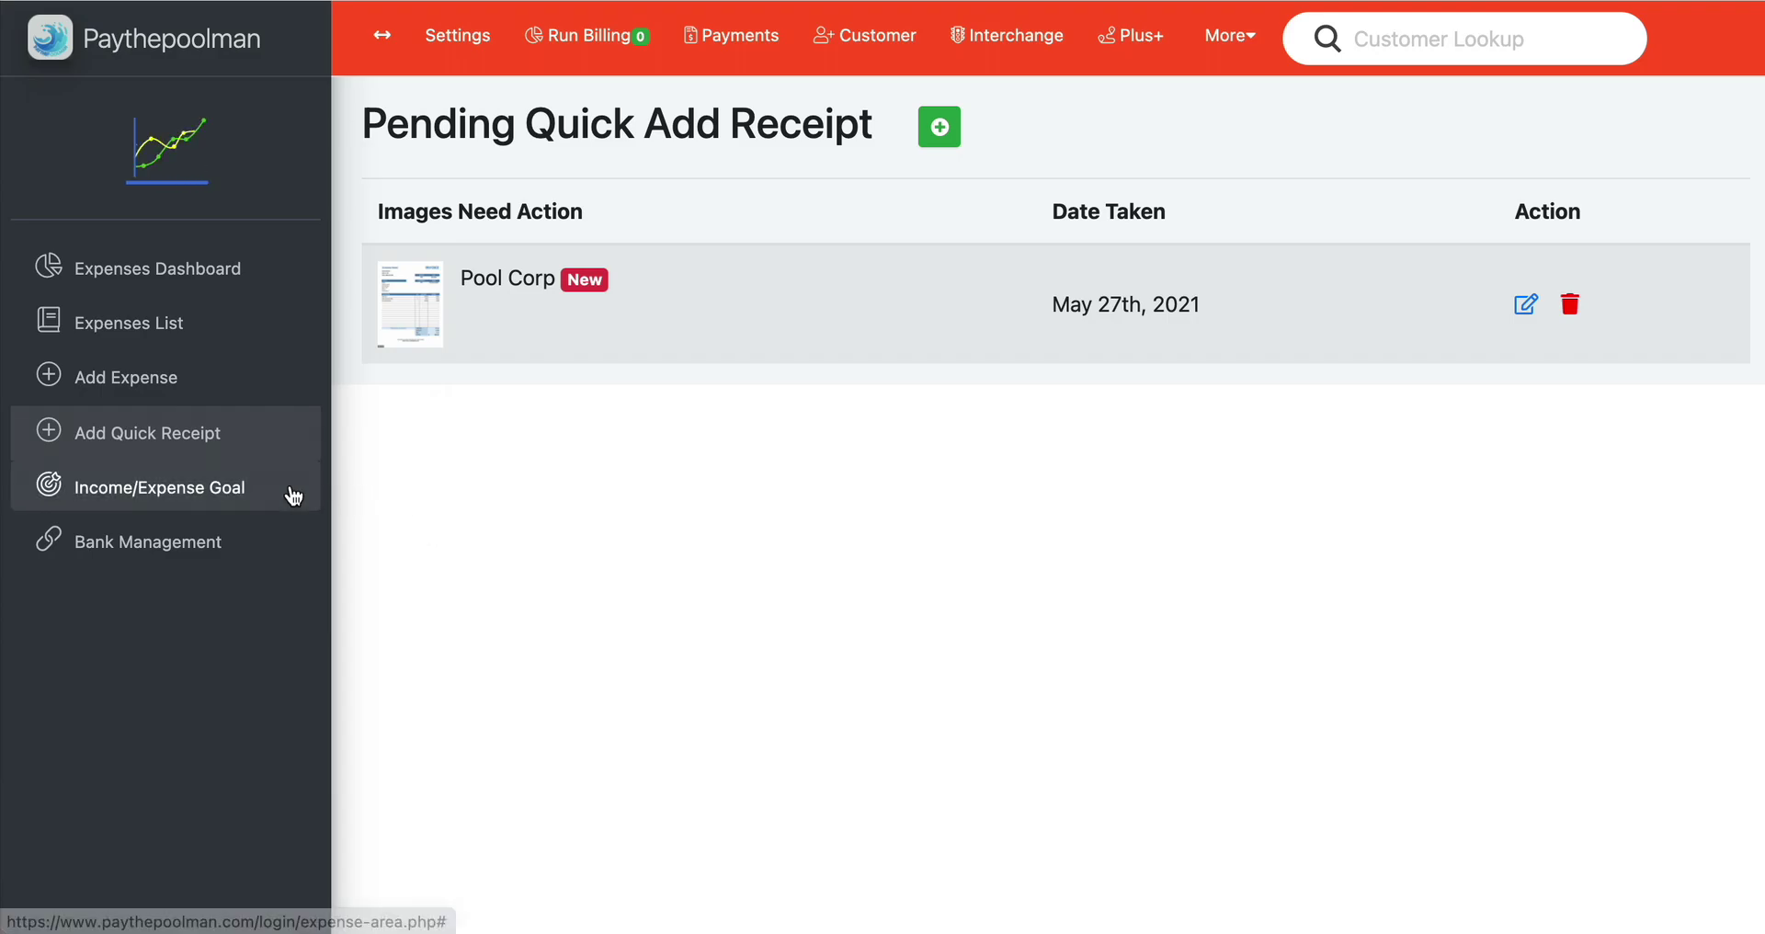
Delete the 2021 Expense goal and add a new Expense goal for 2021 with an amount of 15000
left_click(225, 490)
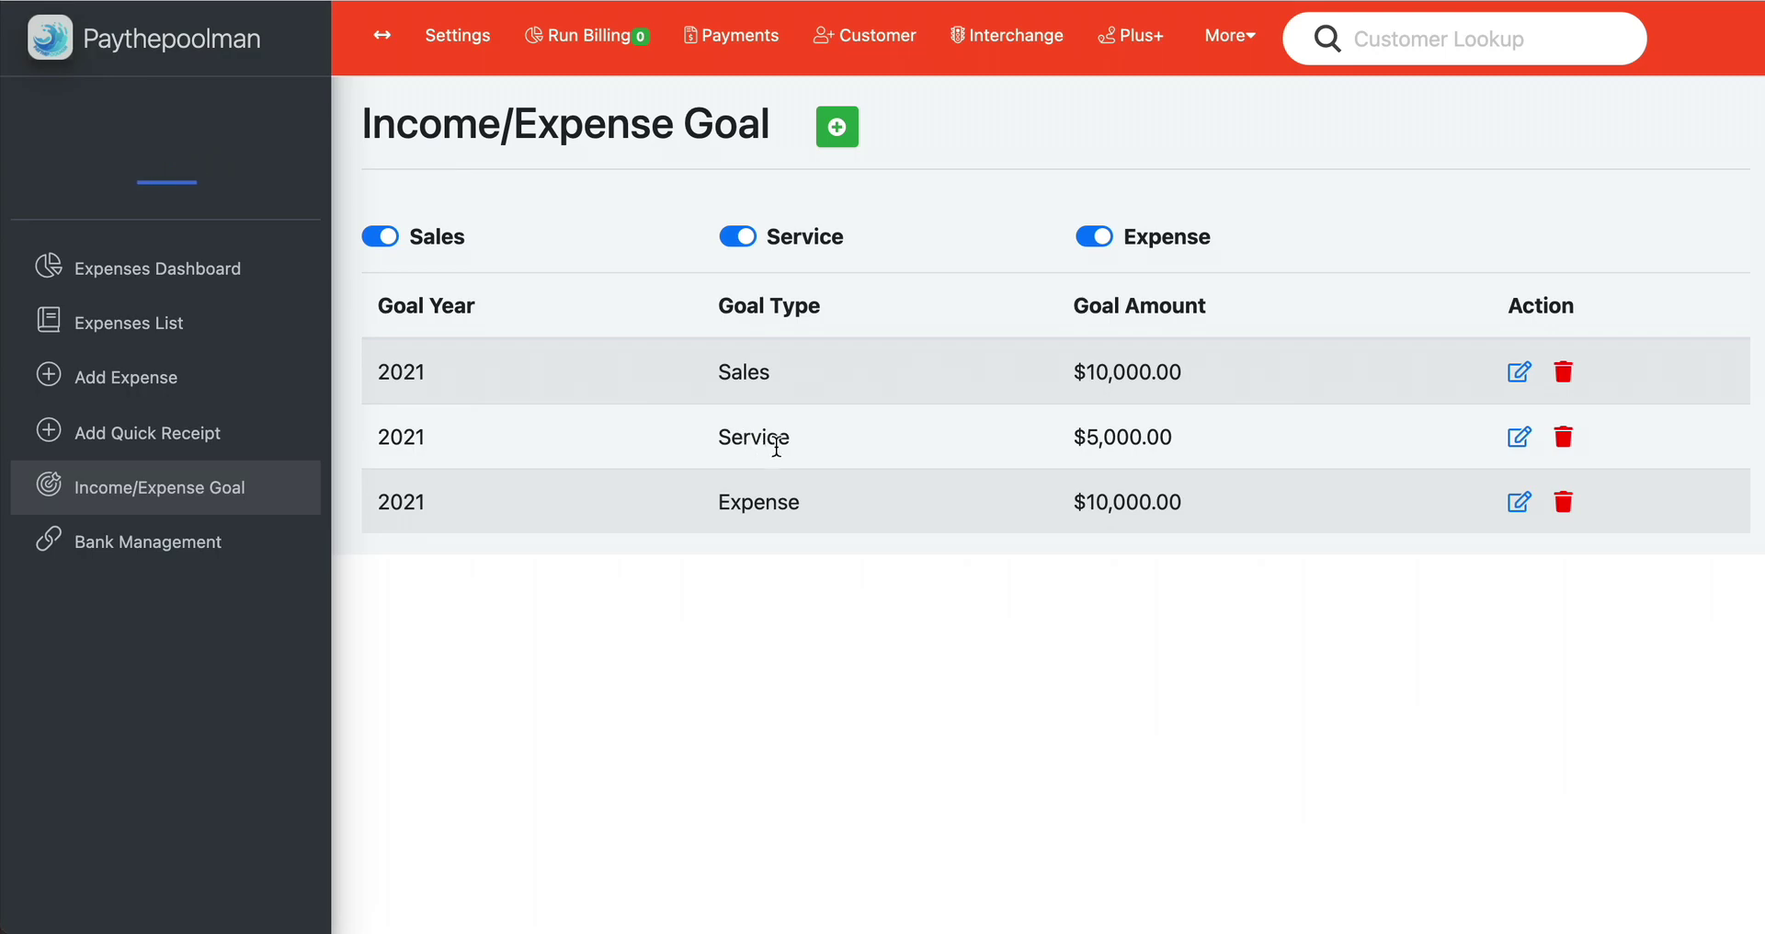
left_click(1563, 506)
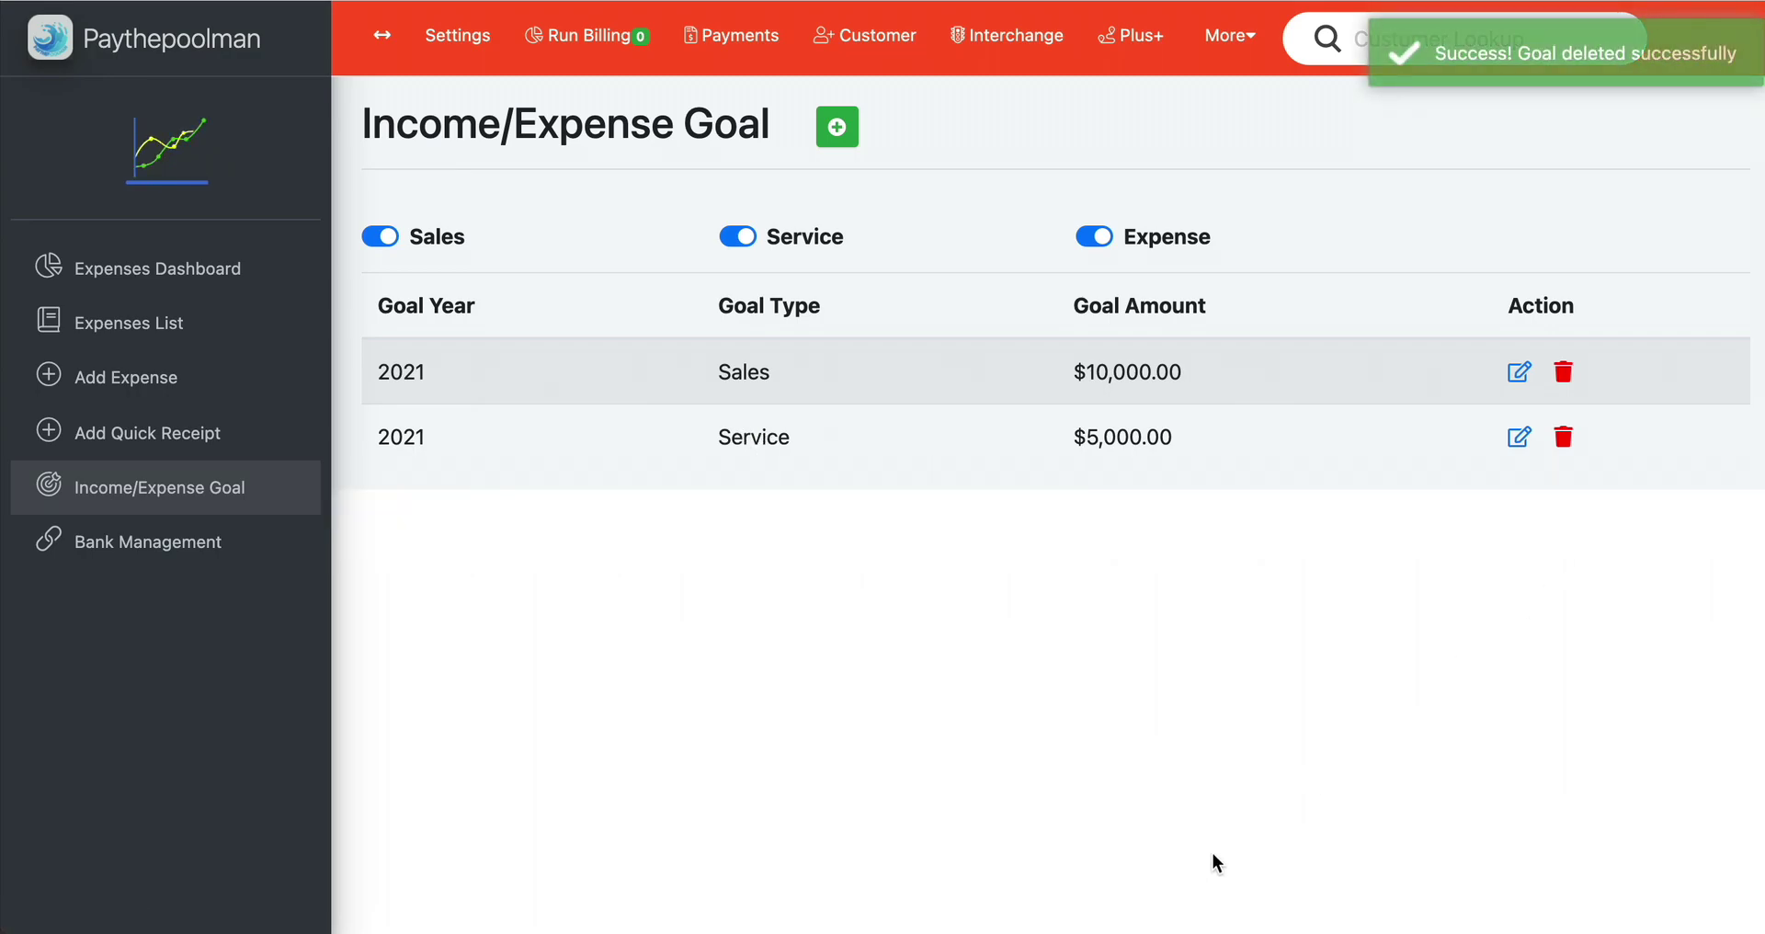
left_click(844, 136)
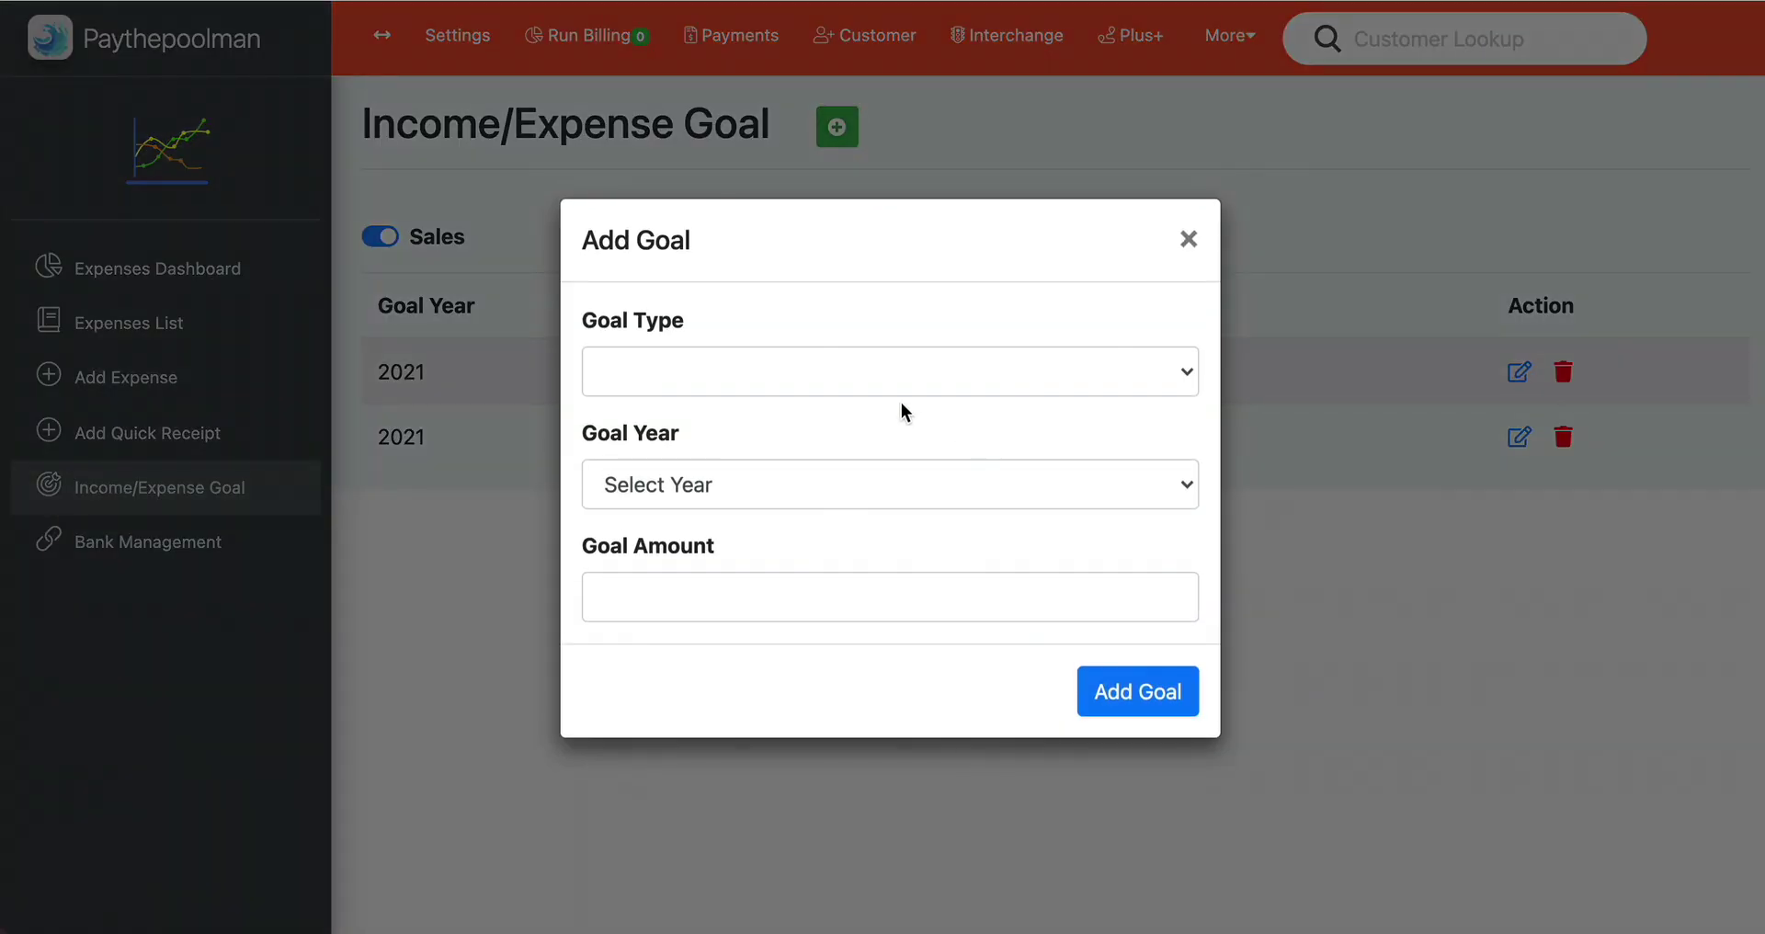
left_click(774, 360)
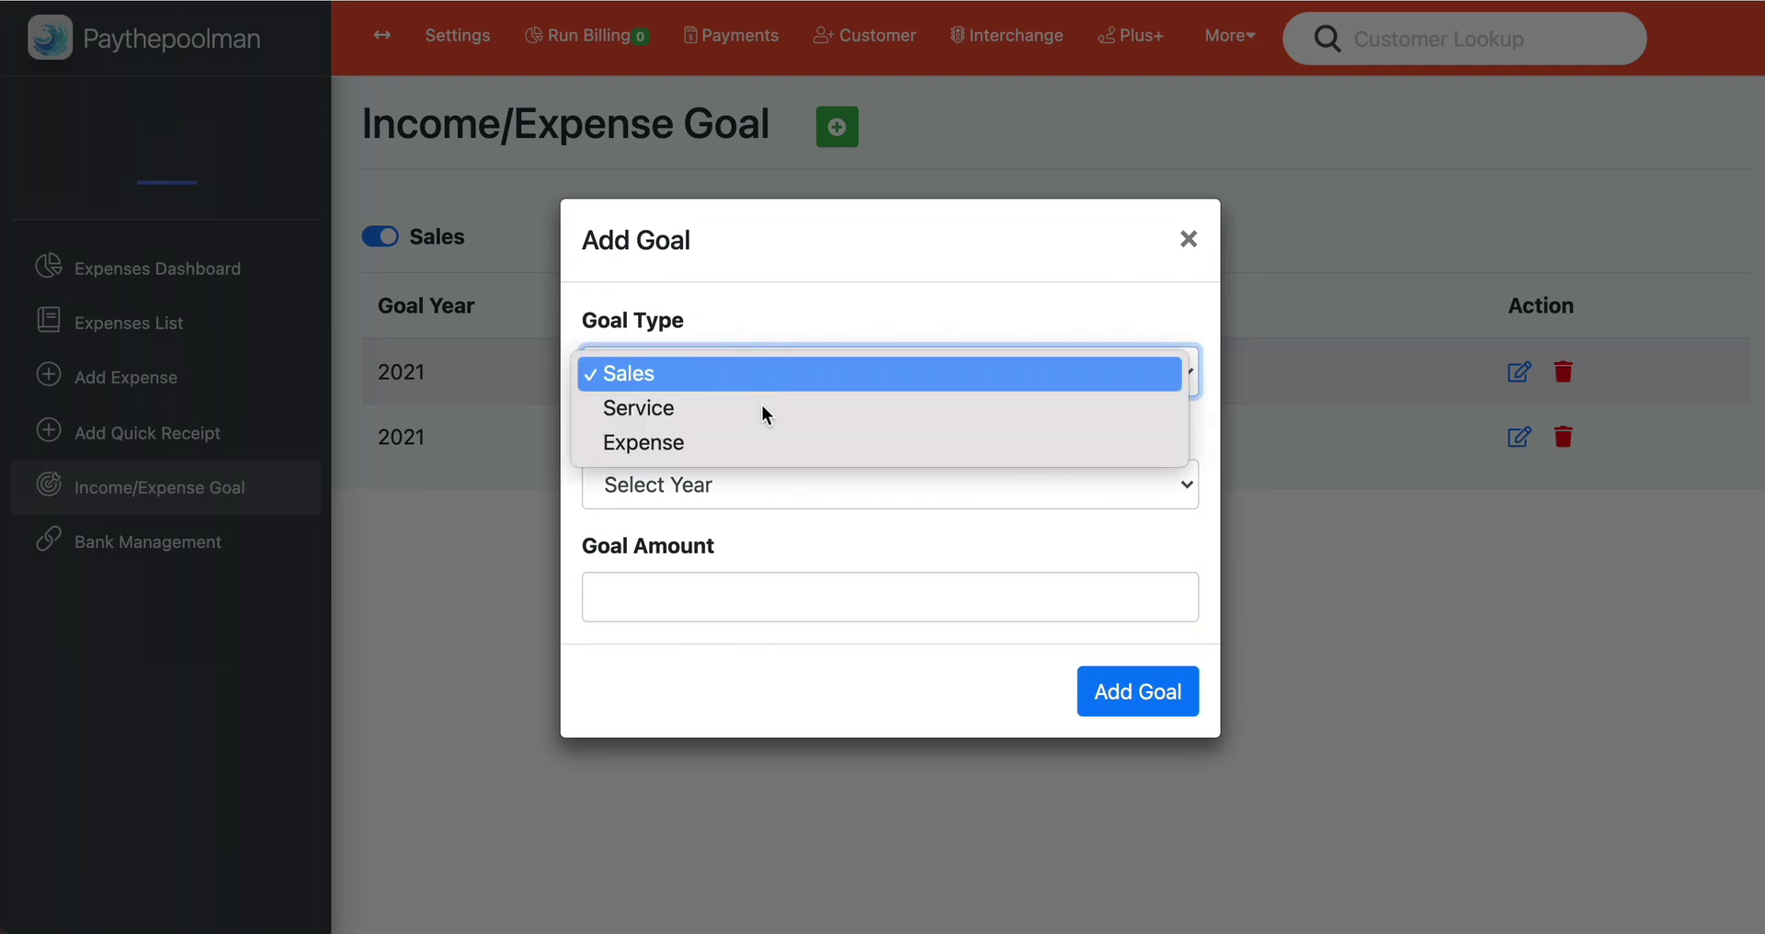
left_click(758, 439)
left_click(714, 469)
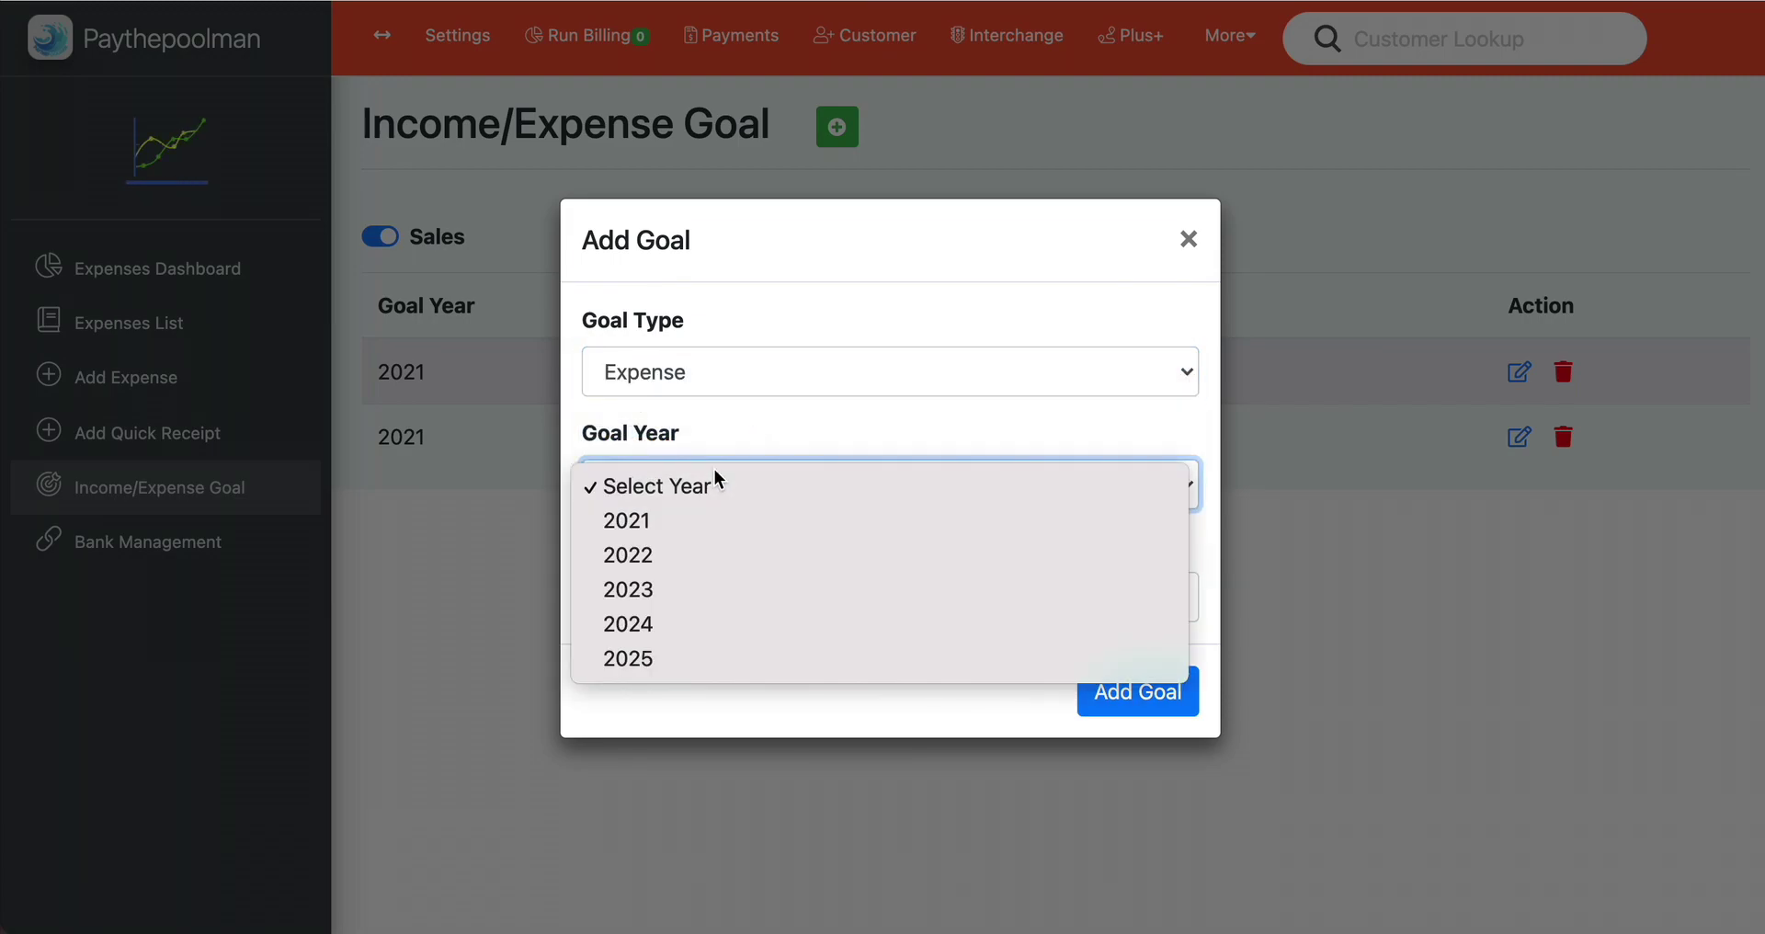
left_click(699, 520)
left_click(667, 593)
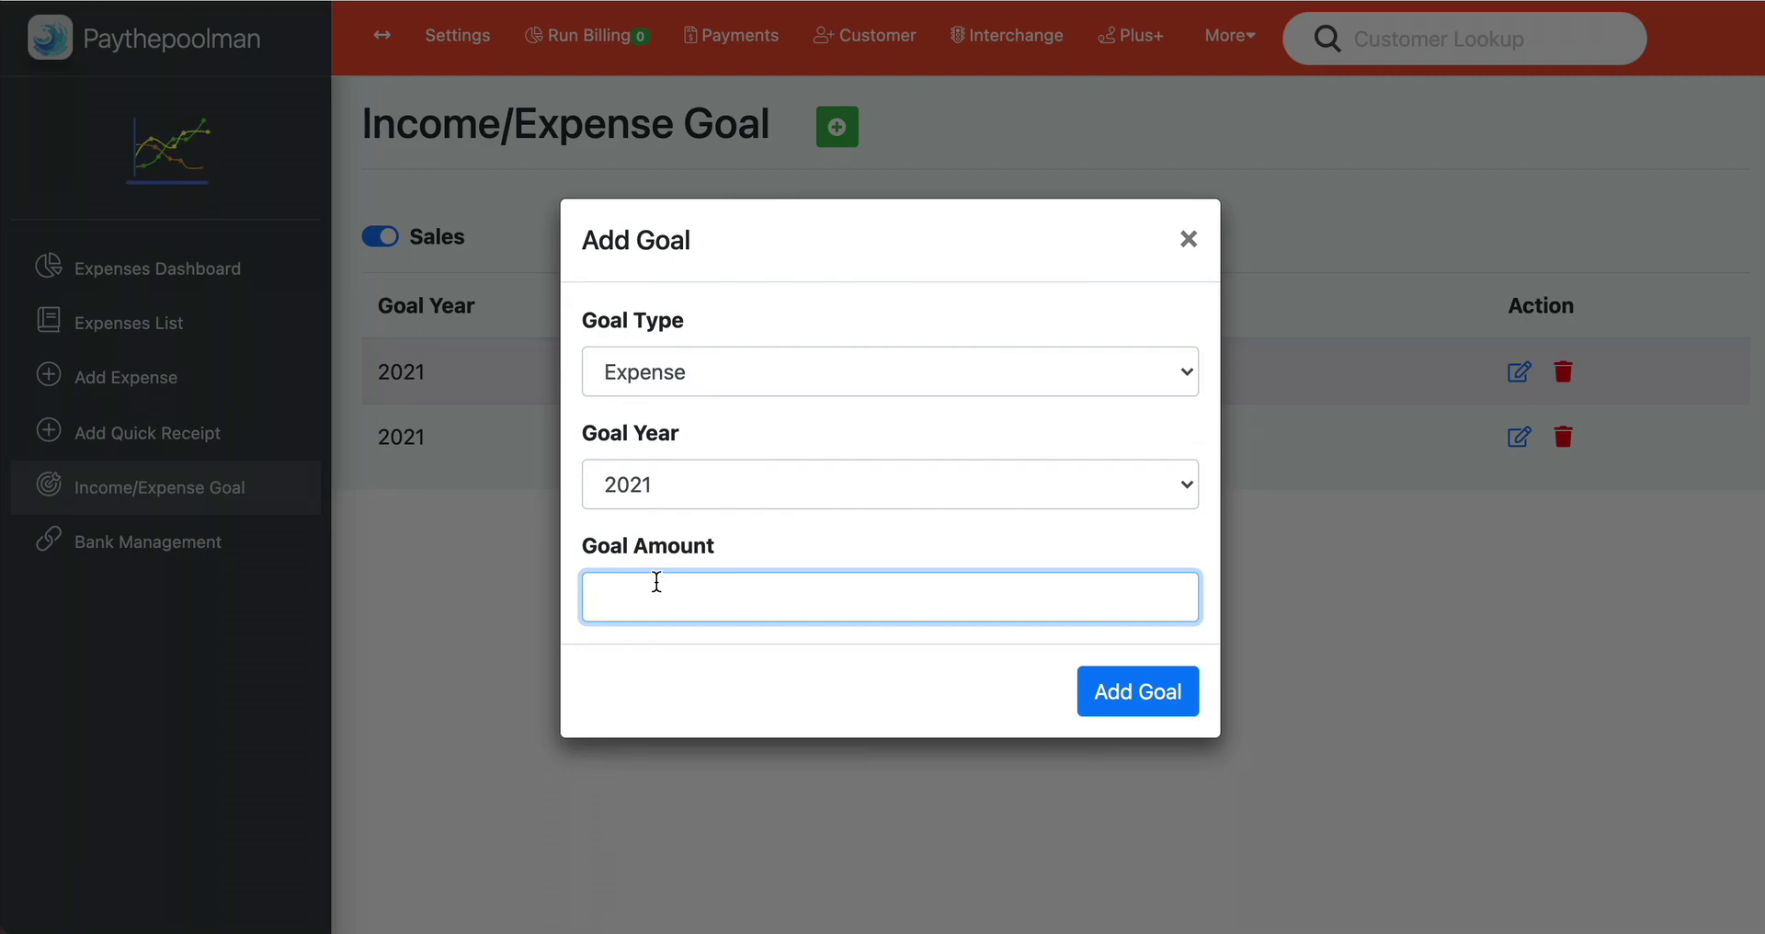
type("15000")
left_click(1140, 697)
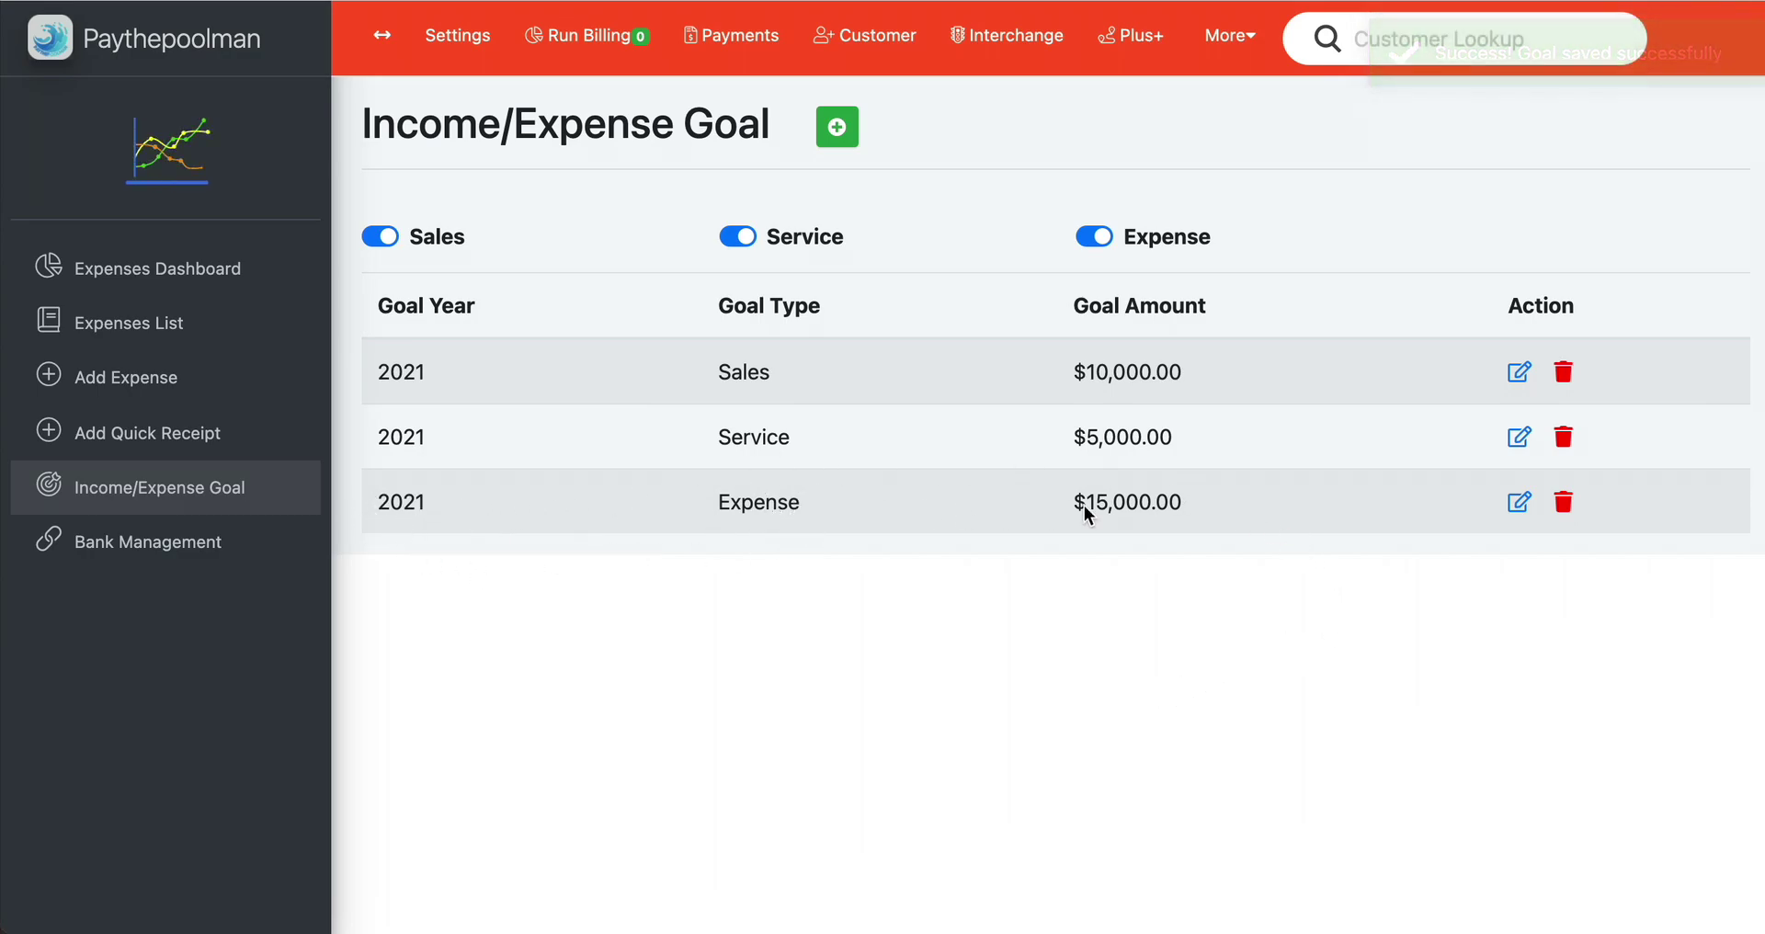
Compare the Total Expenses with their goal amount on the Expense Dashboard, and return to the income and expense goals
left_click(193, 271)
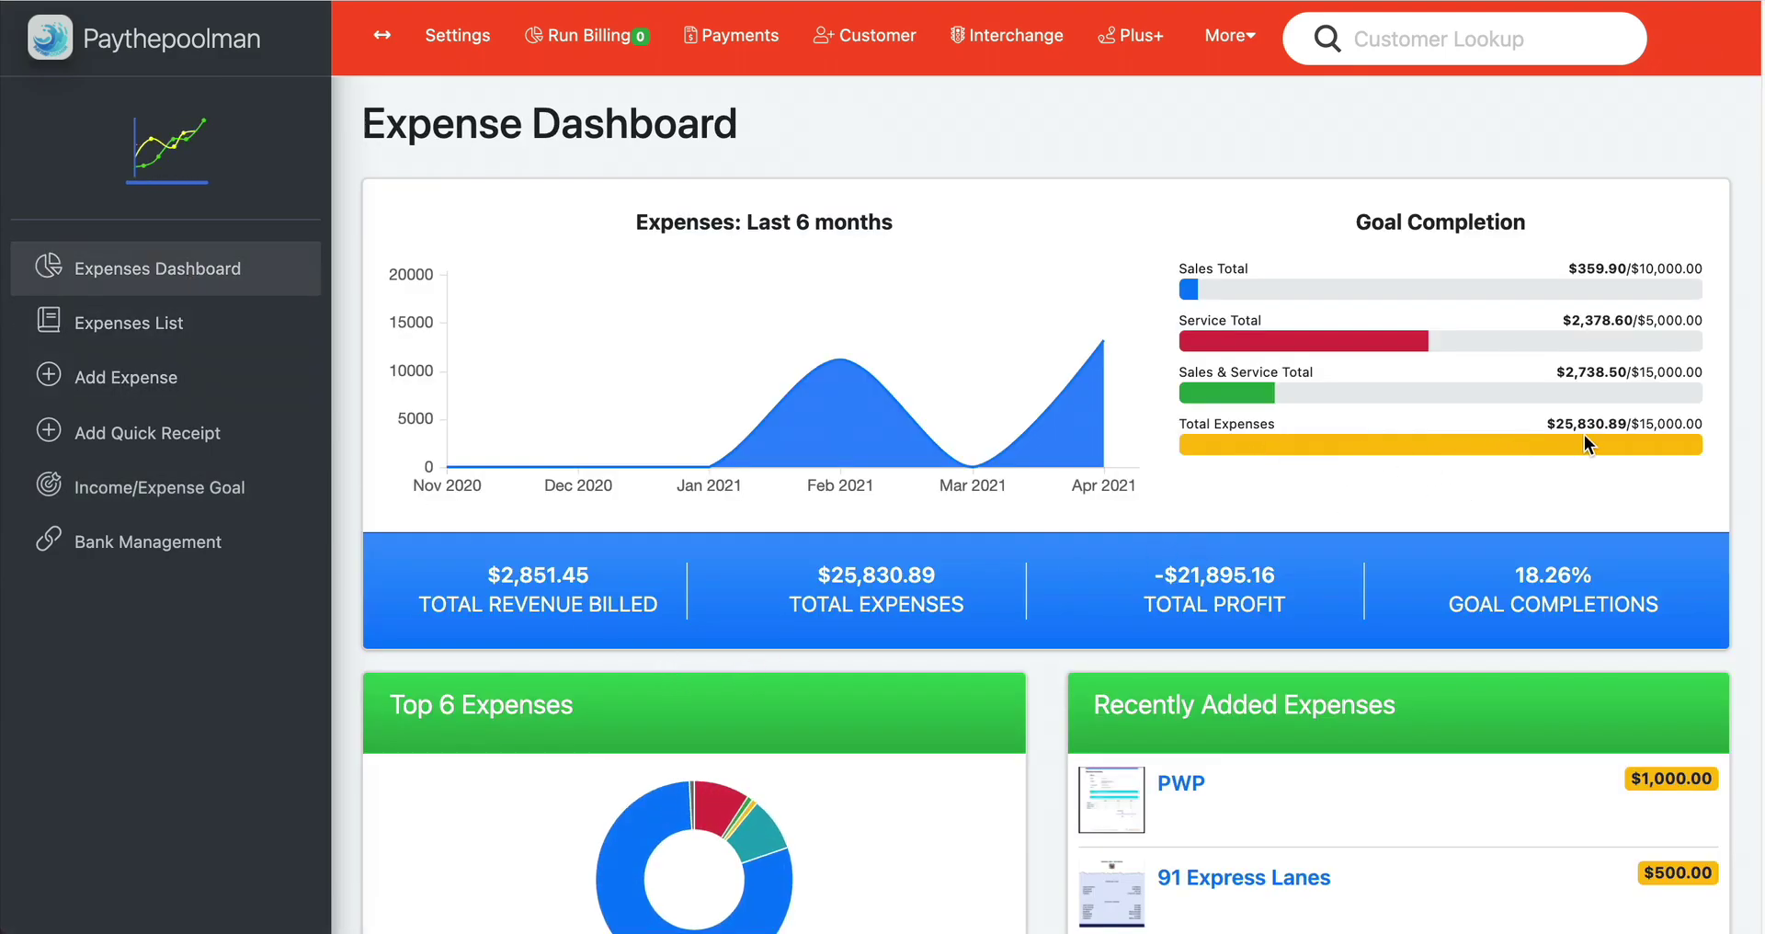
left_click_drag(1631, 424, 1547, 424)
left_click_drag(1655, 425, 1703, 425)
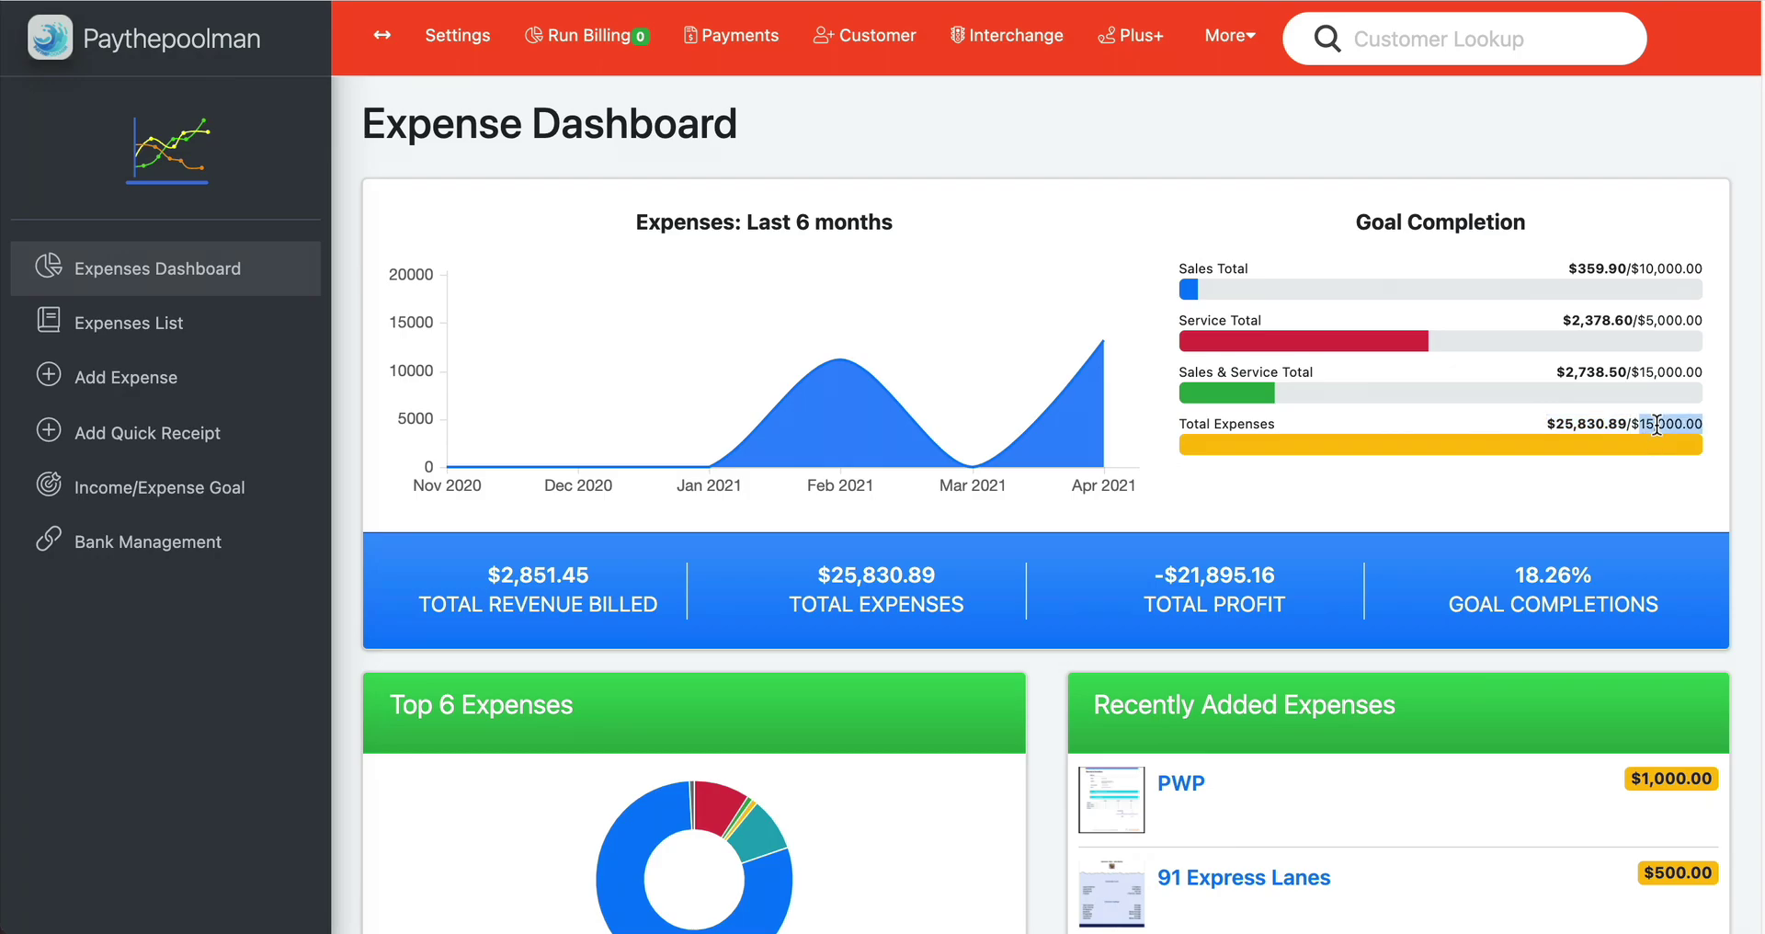
left_click(1646, 491)
left_click(147, 511)
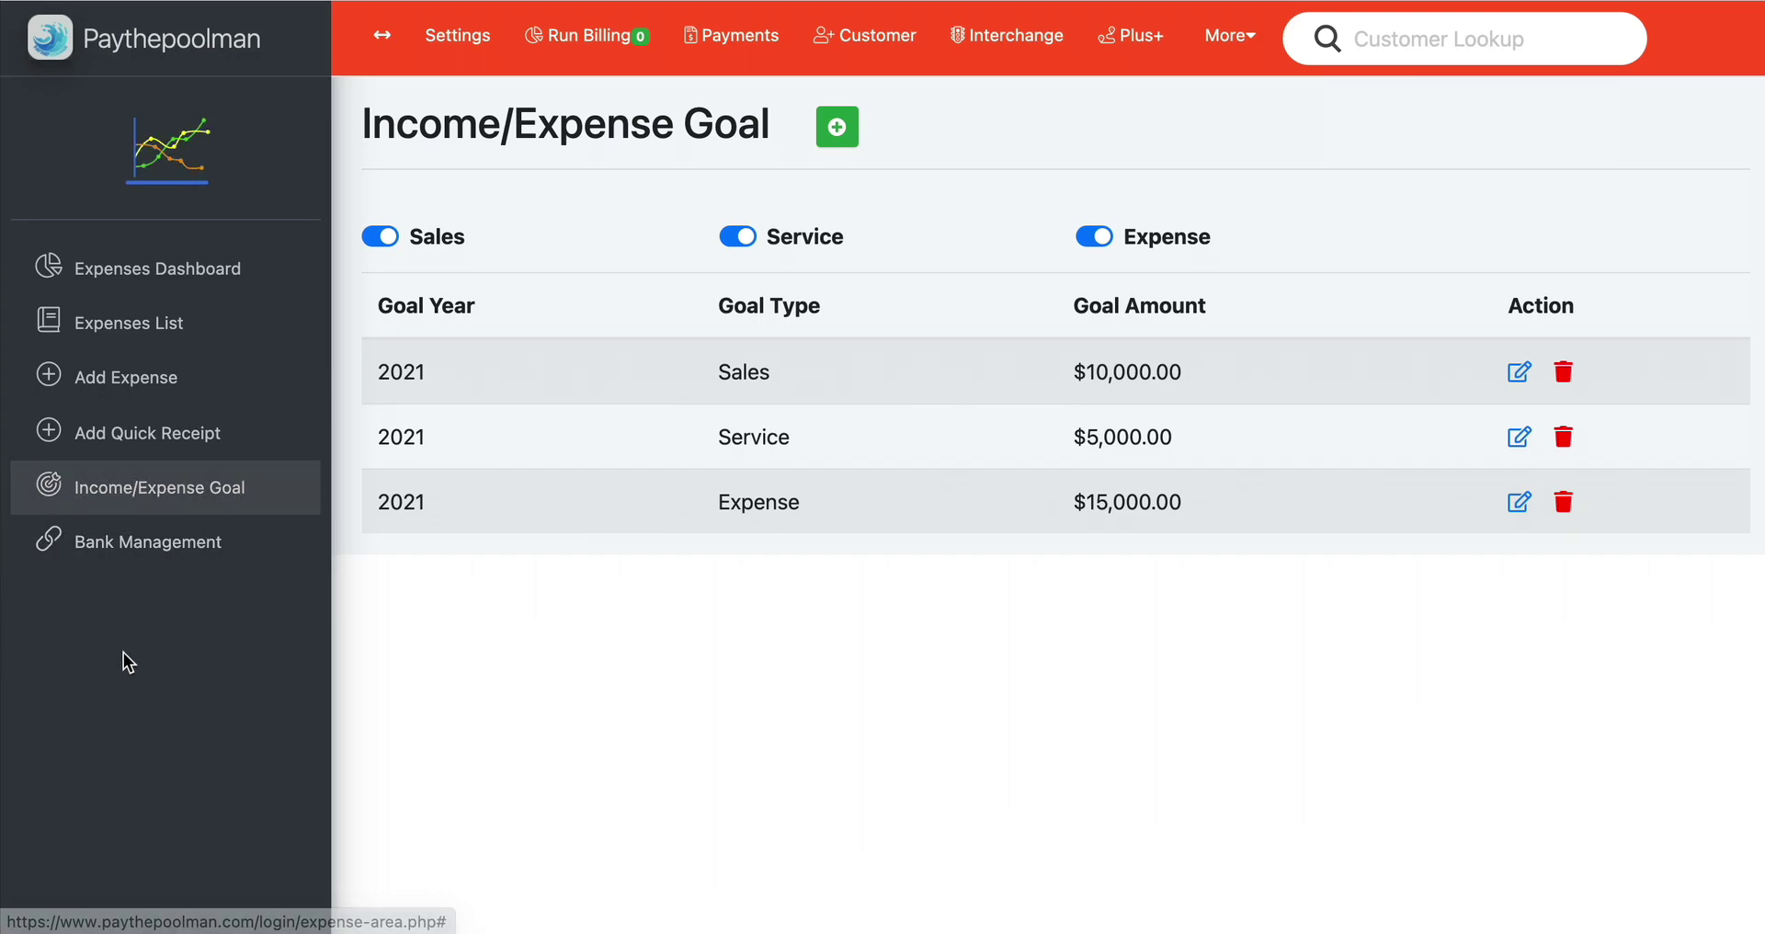
Open Bank Management, start linking a bank account, accept the Plaid introduction, and browse the list of banks
left_click(149, 552)
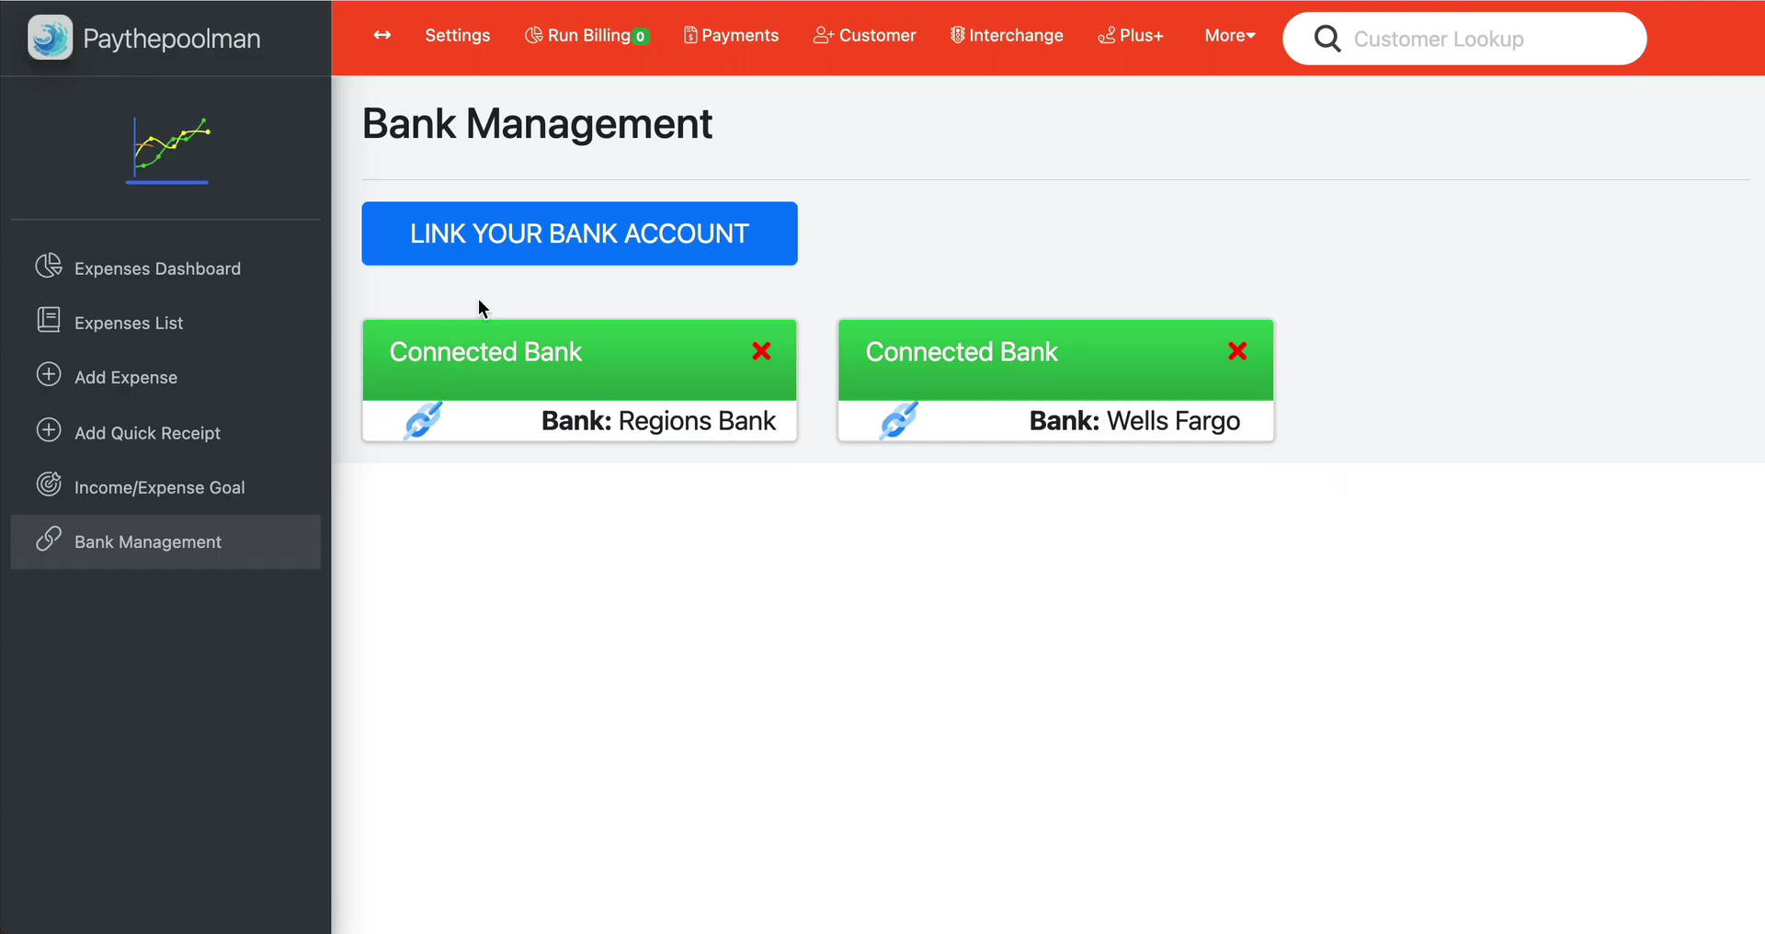
left_click(495, 261)
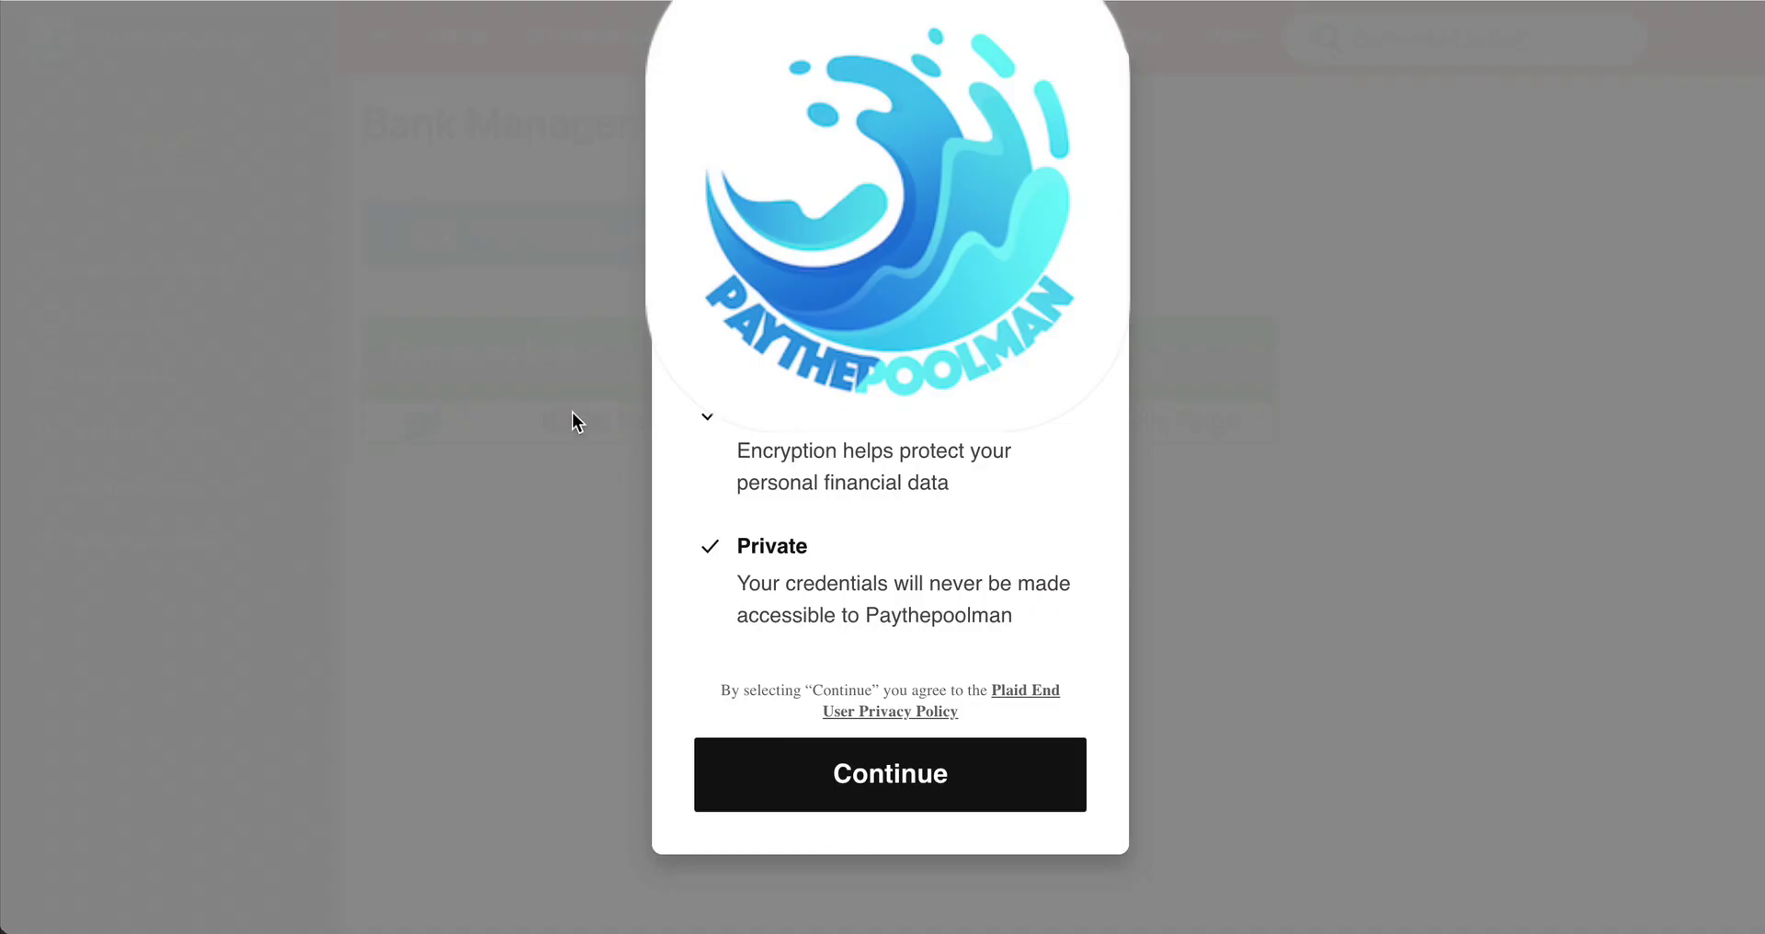
left_click(840, 799)
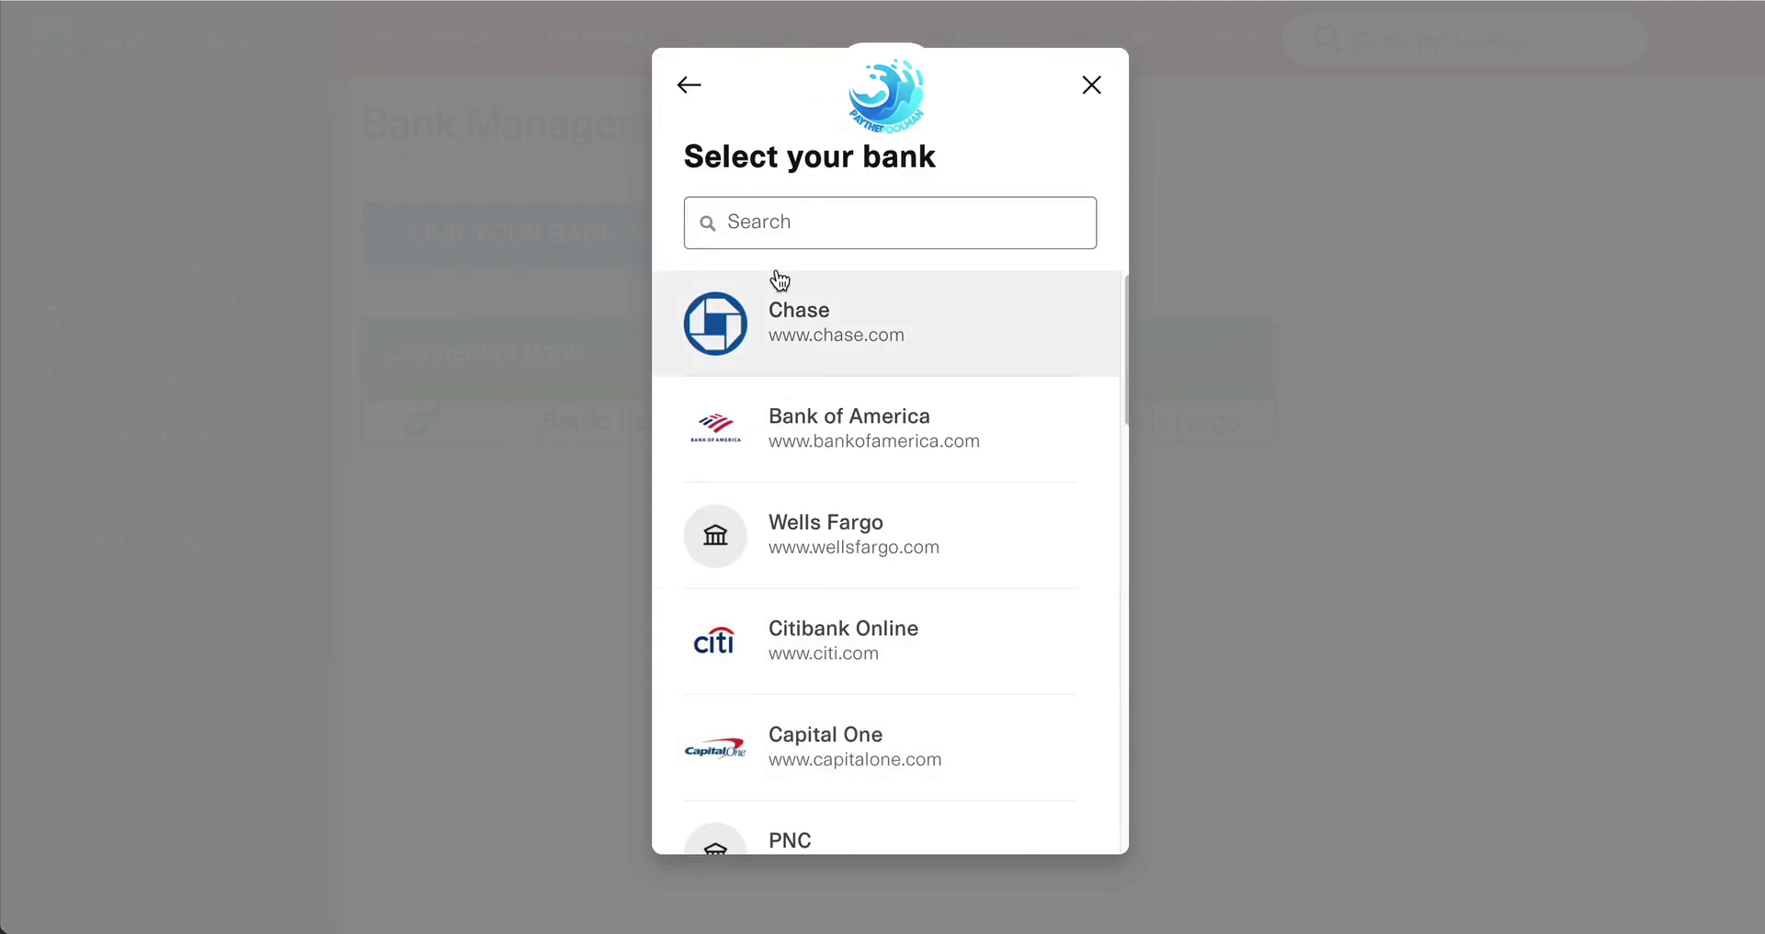
scroll(985, 567, "down", 8)
scroll(984, 567, "up", 7)
scroll(985, 567, "up", 1)
Search the bank selection list for "wells", and clear the search
left_click(866, 229)
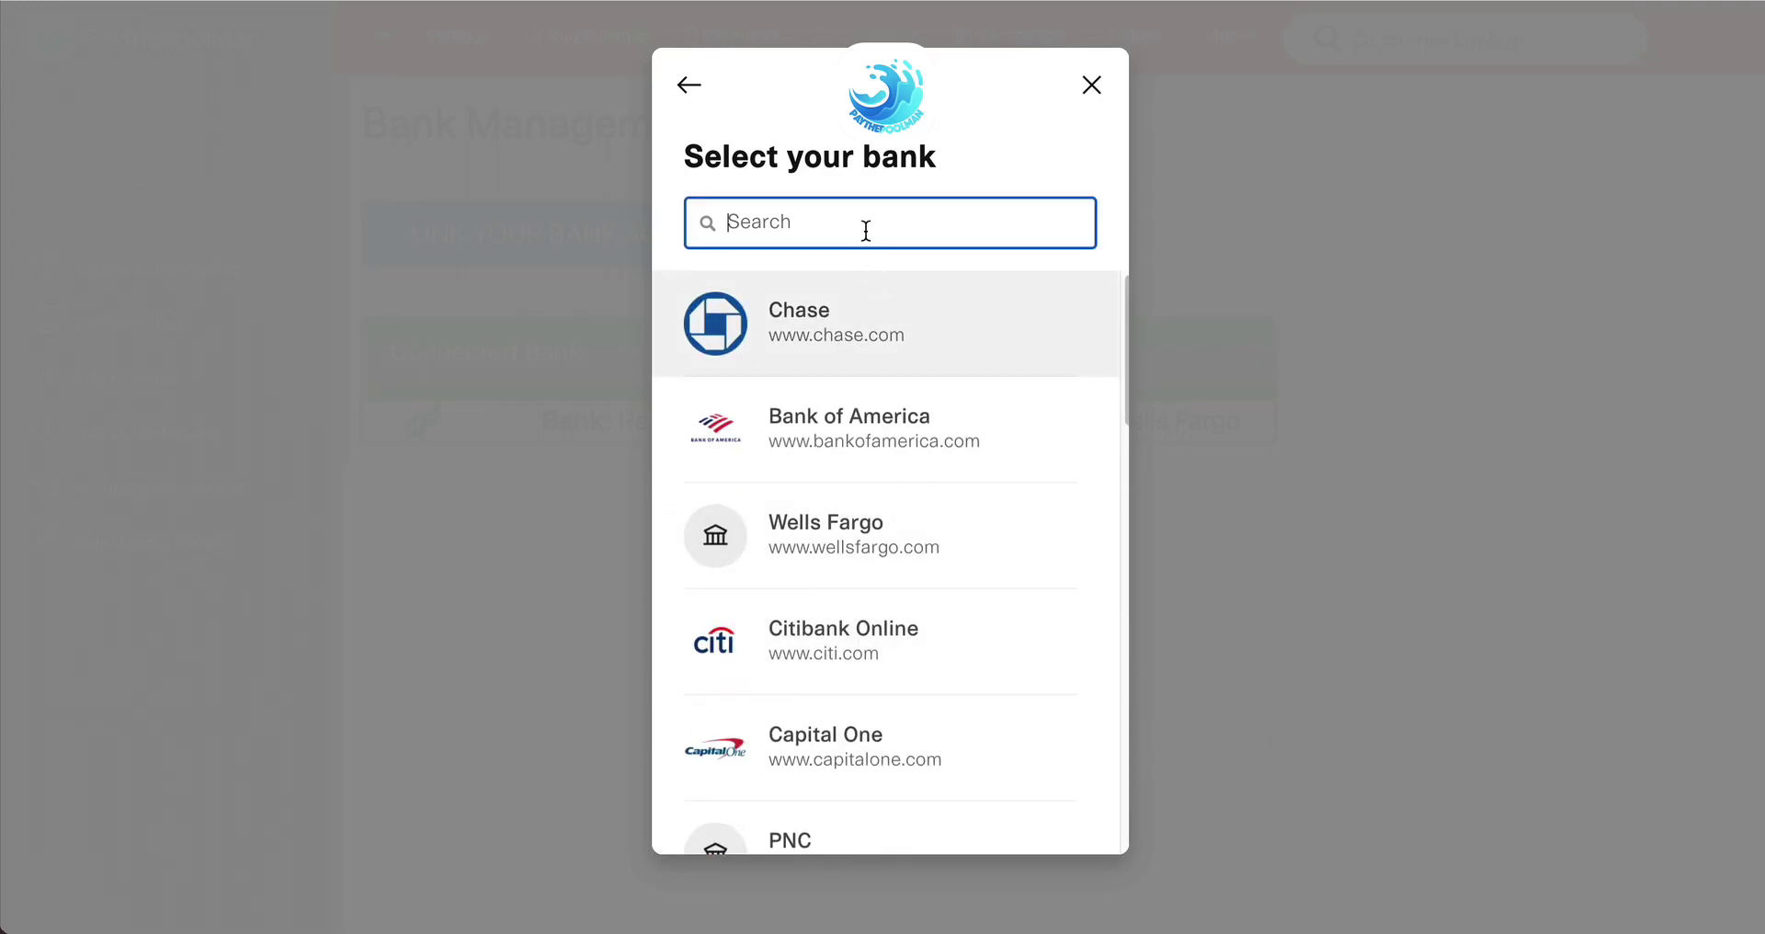
type("wells")
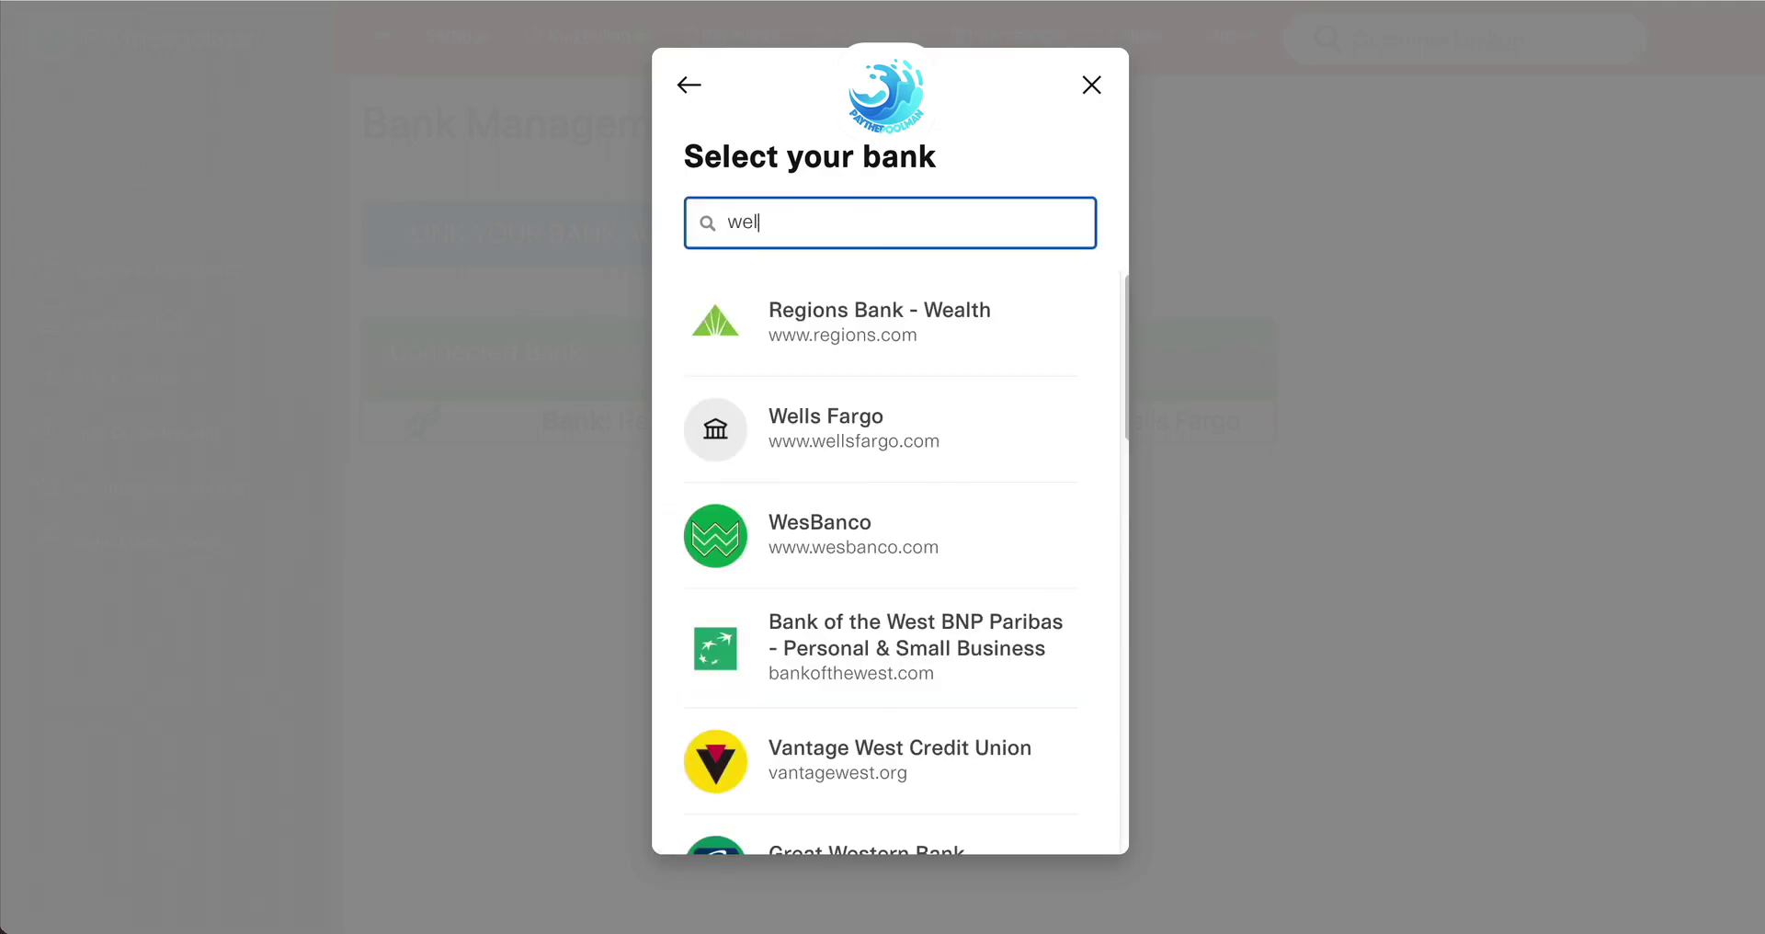
key("BackSpace")
key("BackSpace")
key("BackSpace")
key("BackSpace")
key("BackSpace")
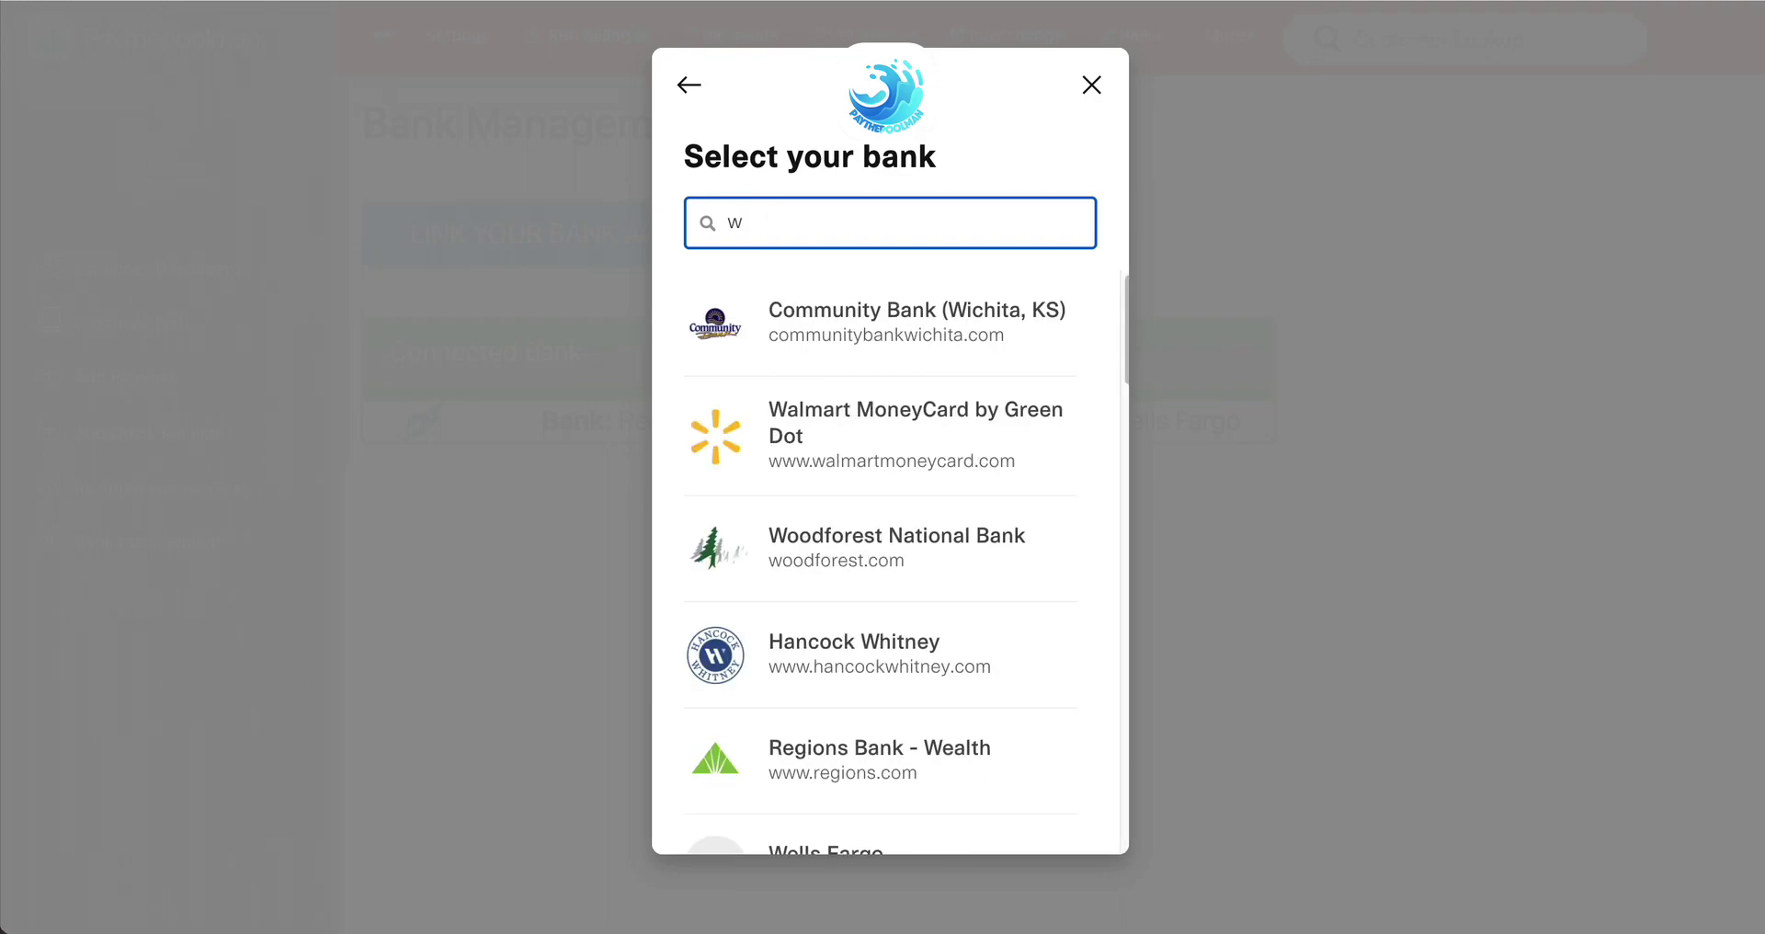
Search for "bank of ameri", view the Bank of America credentials form, and exit the bank linking without submitting
type("ban")
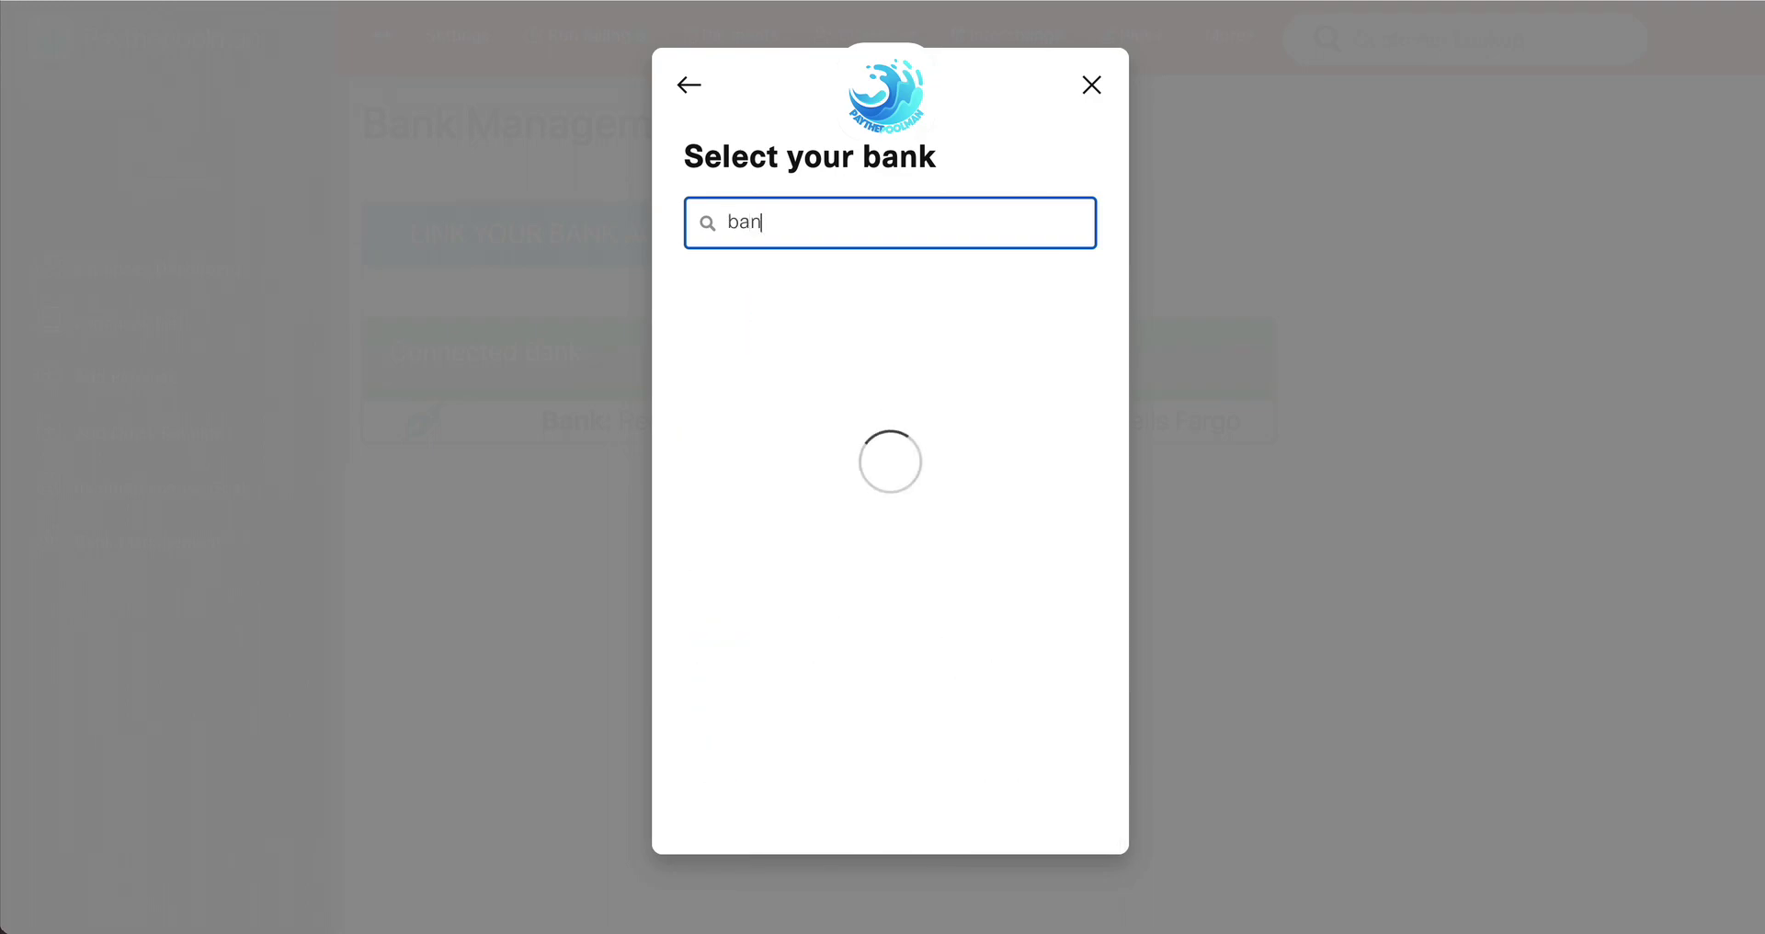
type("k of ameri")
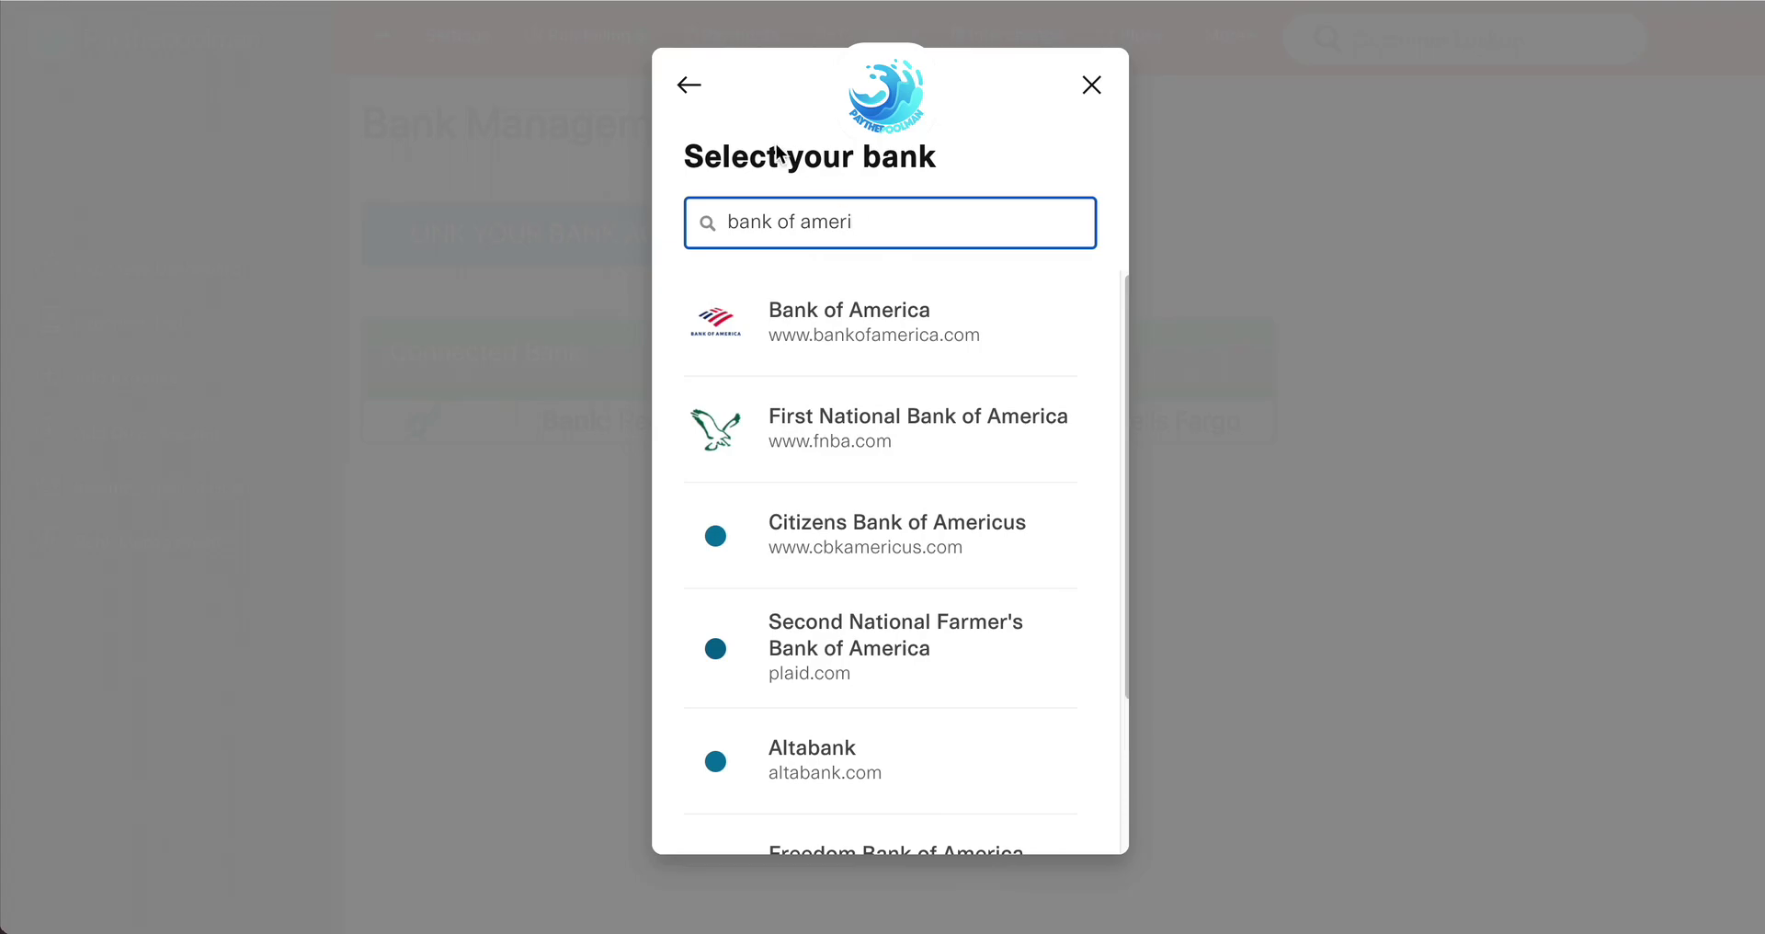
left_click(869, 340)
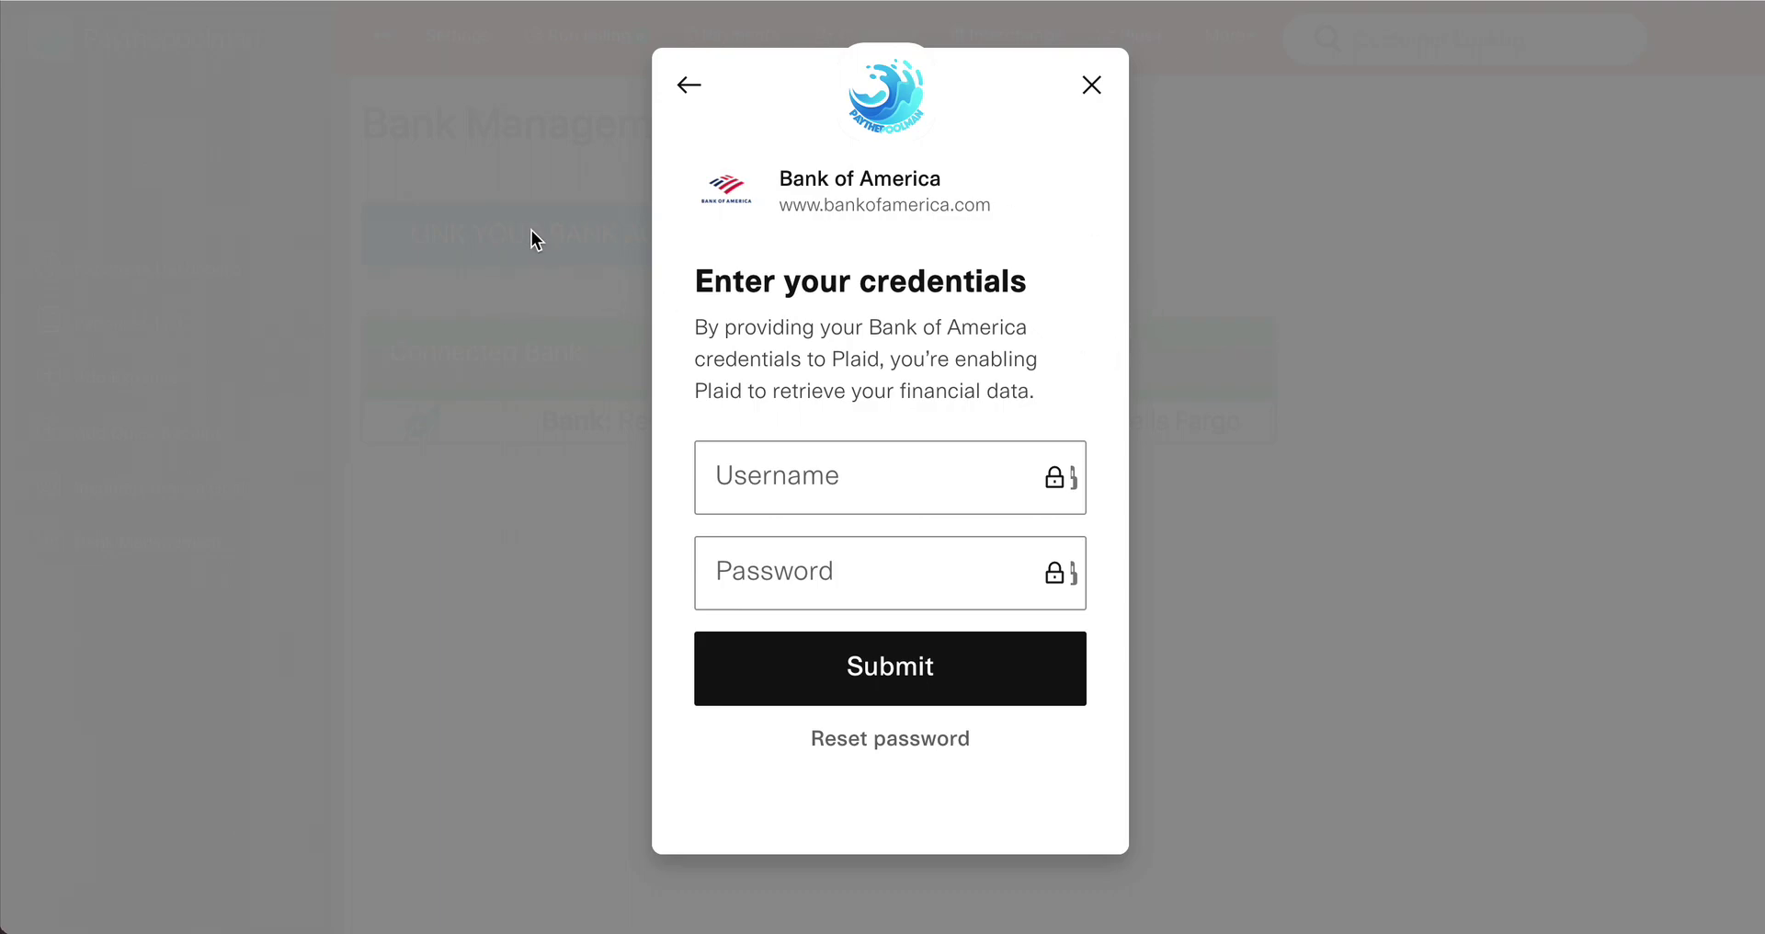
left_click(1091, 85)
left_click(915, 676)
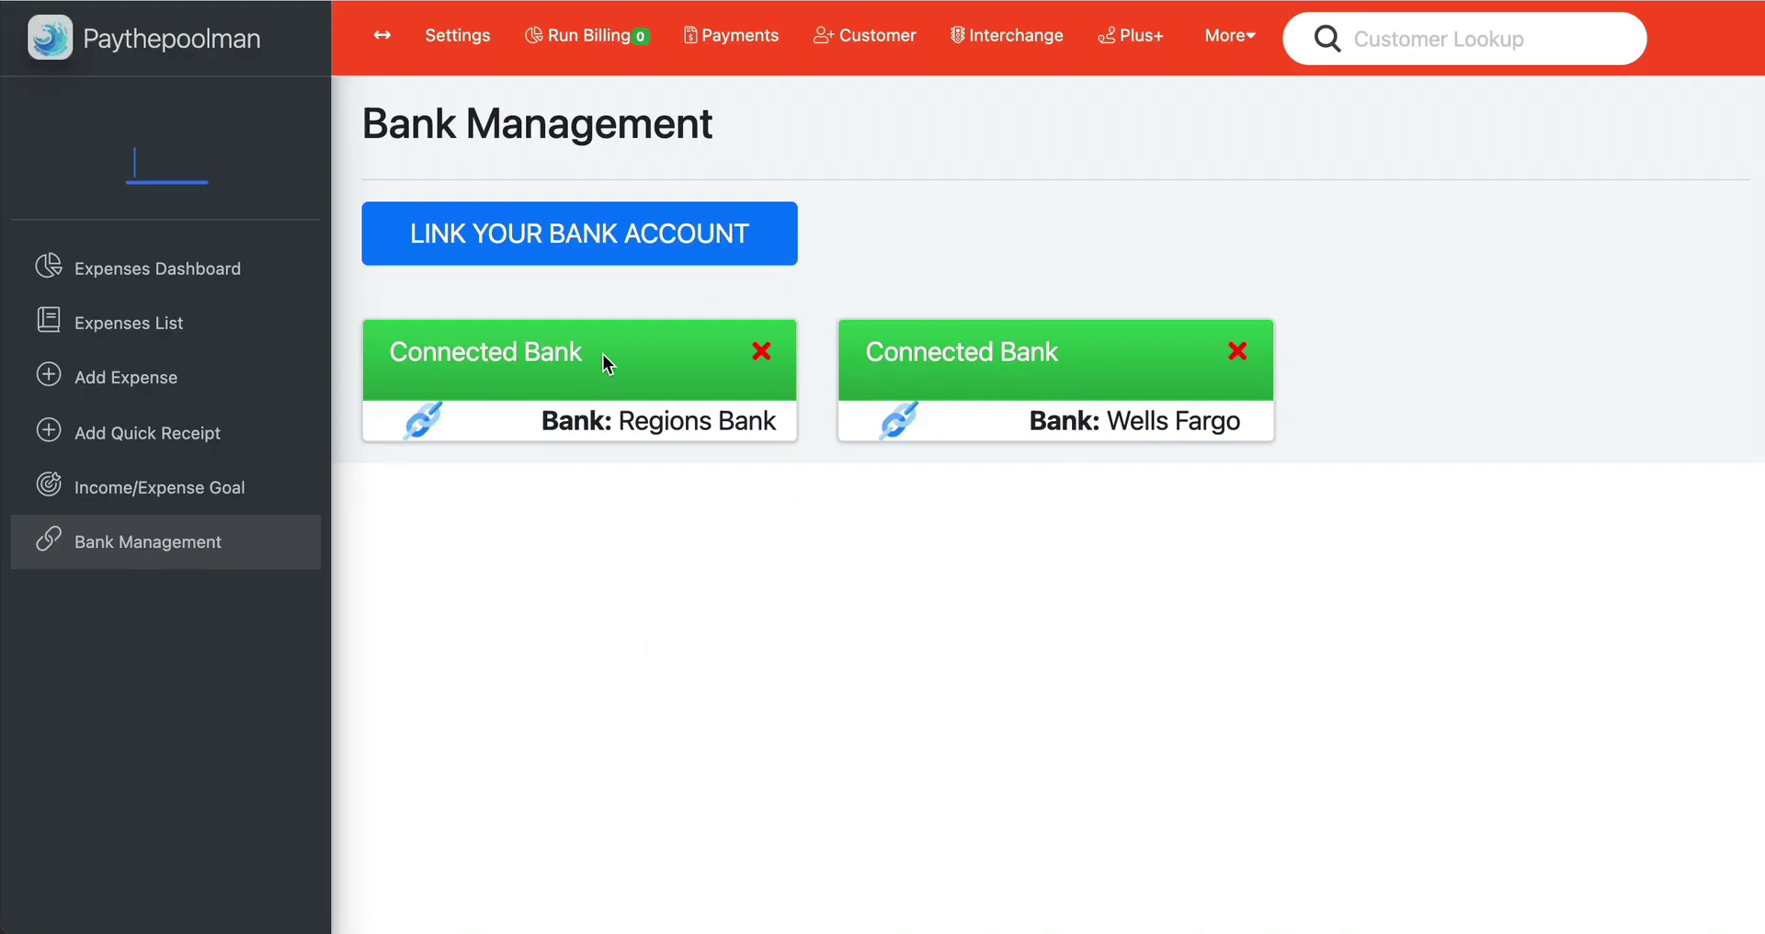
Open the bank transaction download from the Expenses List, try both connected banks, and select Regions Bank
left_click(129, 350)
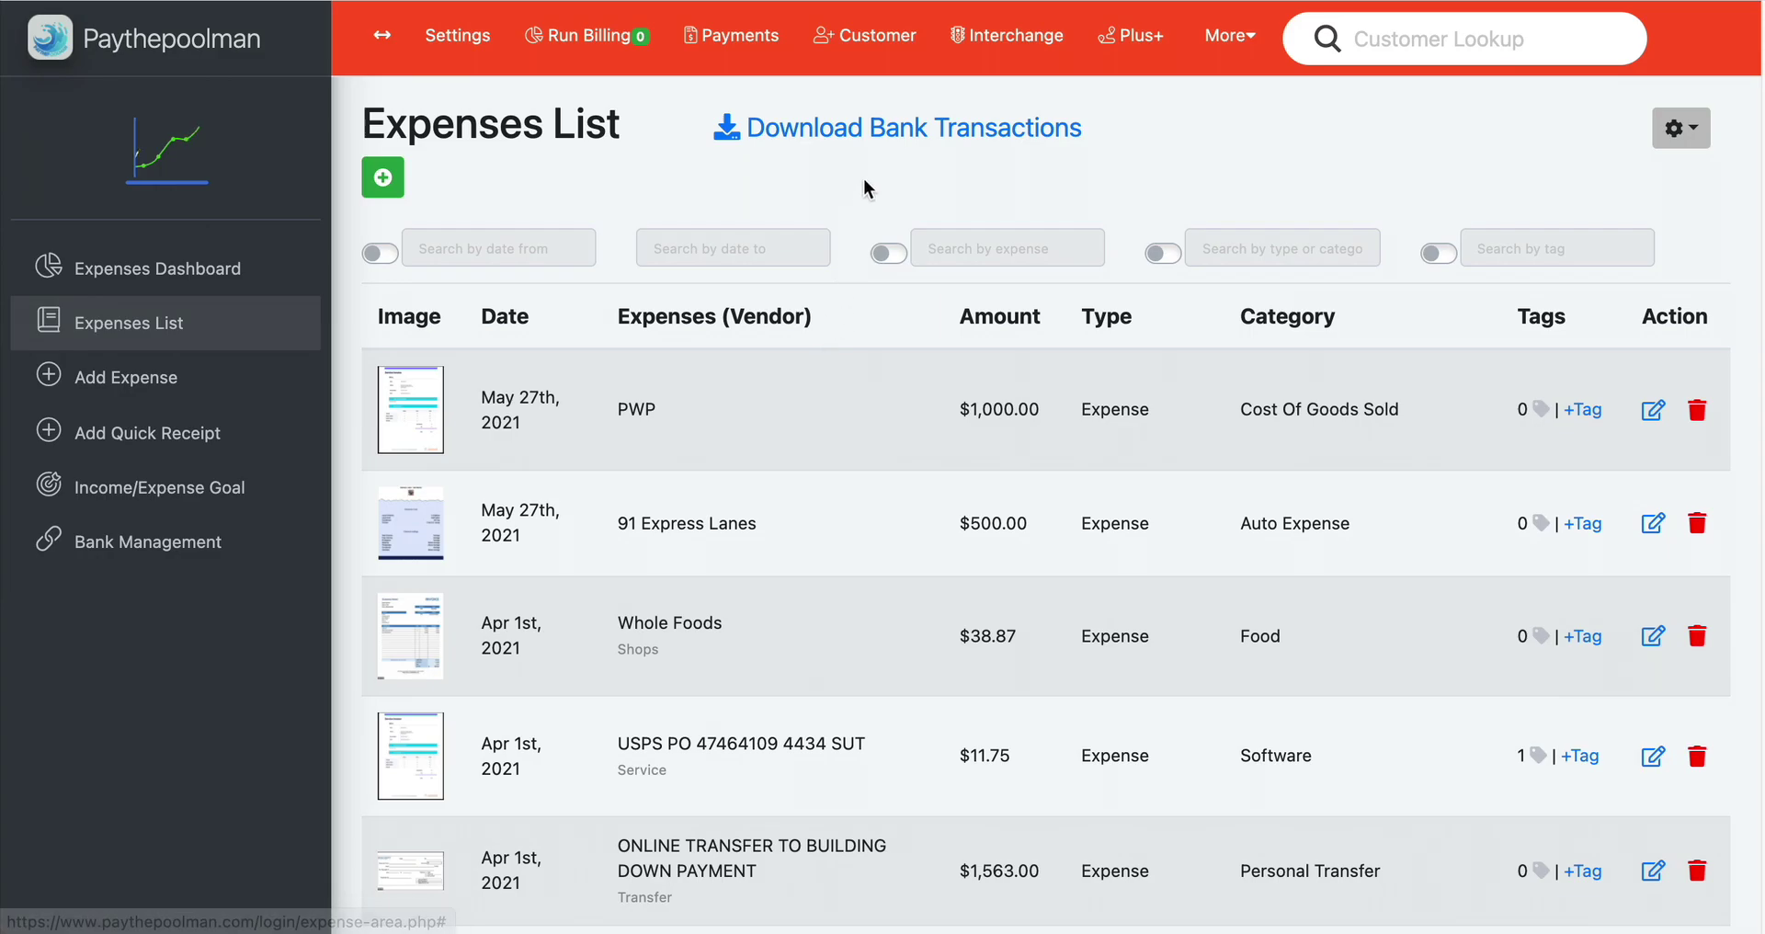
left_click(890, 138)
left_click(457, 493)
left_click(877, 443)
left_click(544, 481)
left_click(761, 461)
left_click(521, 466)
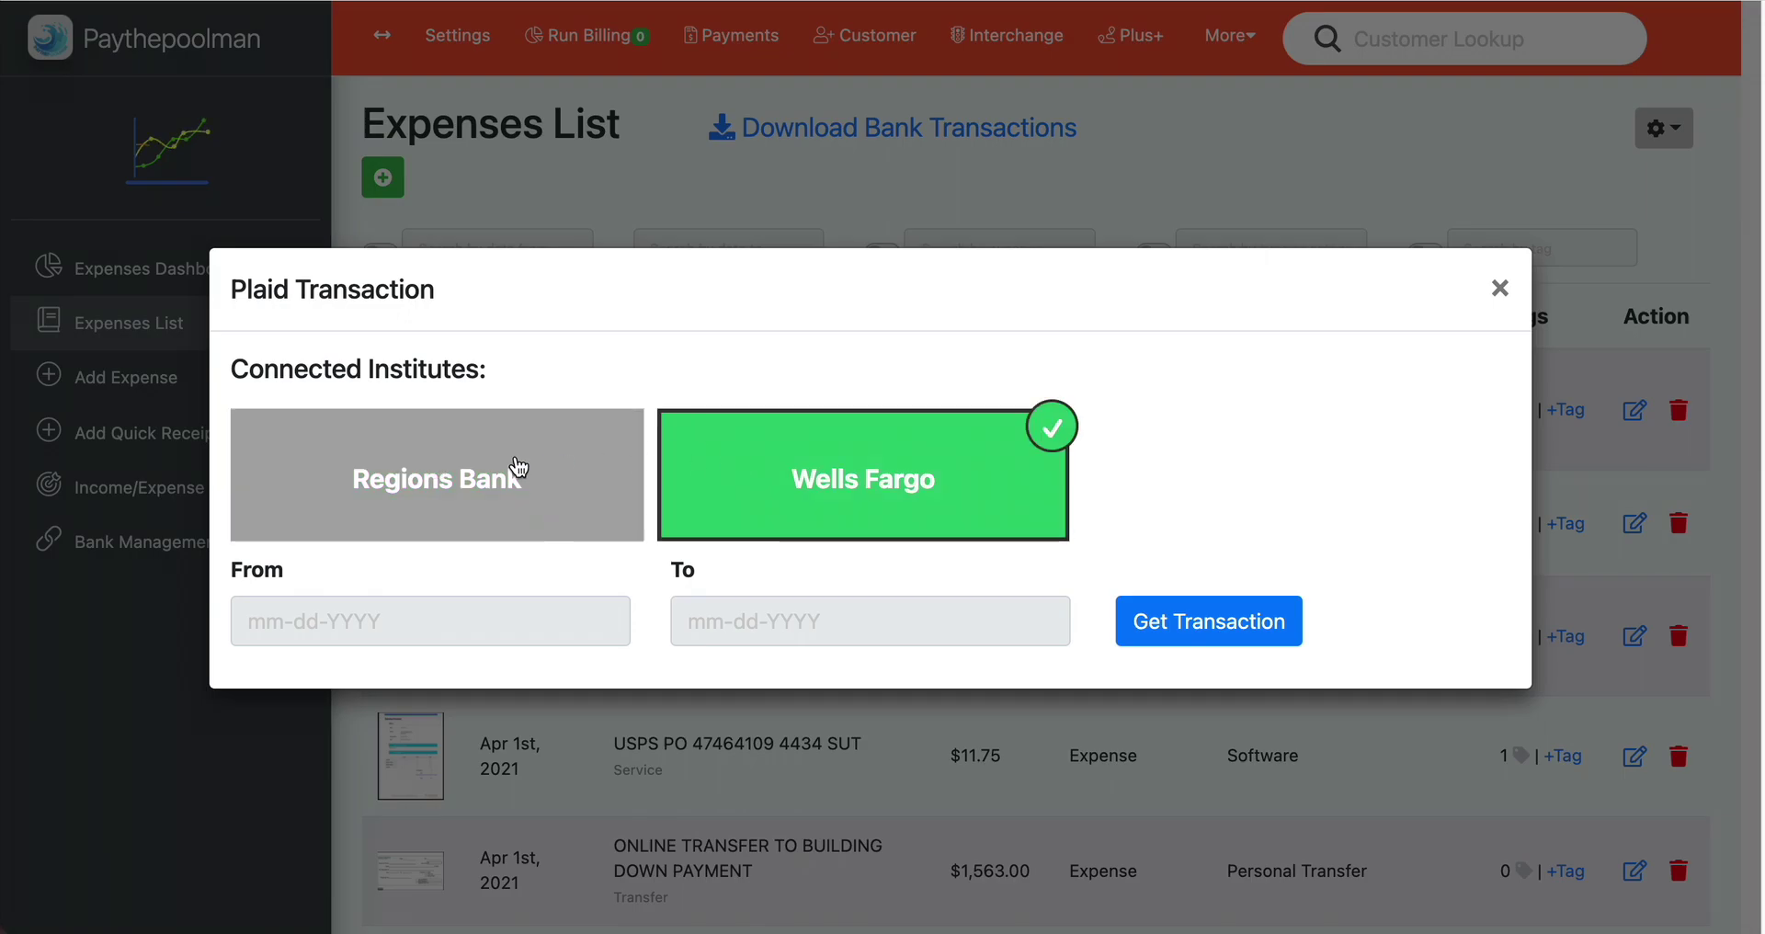
left_click(519, 468)
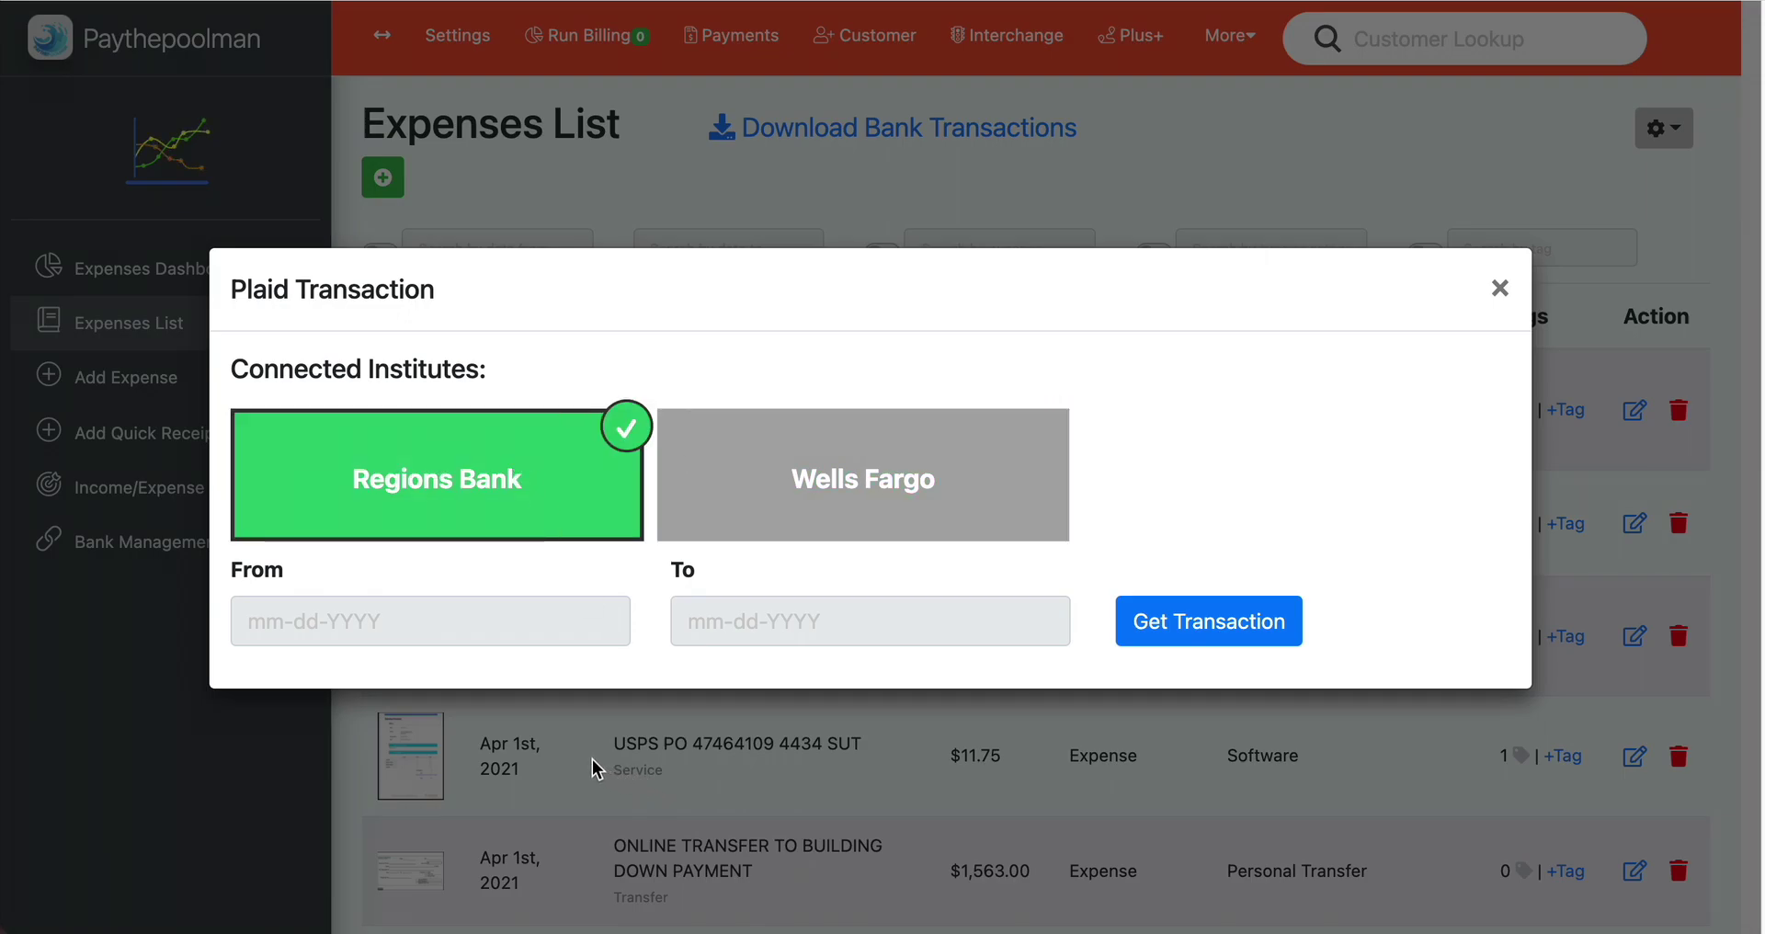
View the From and To date pickers for the bank transactions, and close the download dialog without retrieving any
left_click(509, 632)
left_click(788, 621)
left_click(606, 631)
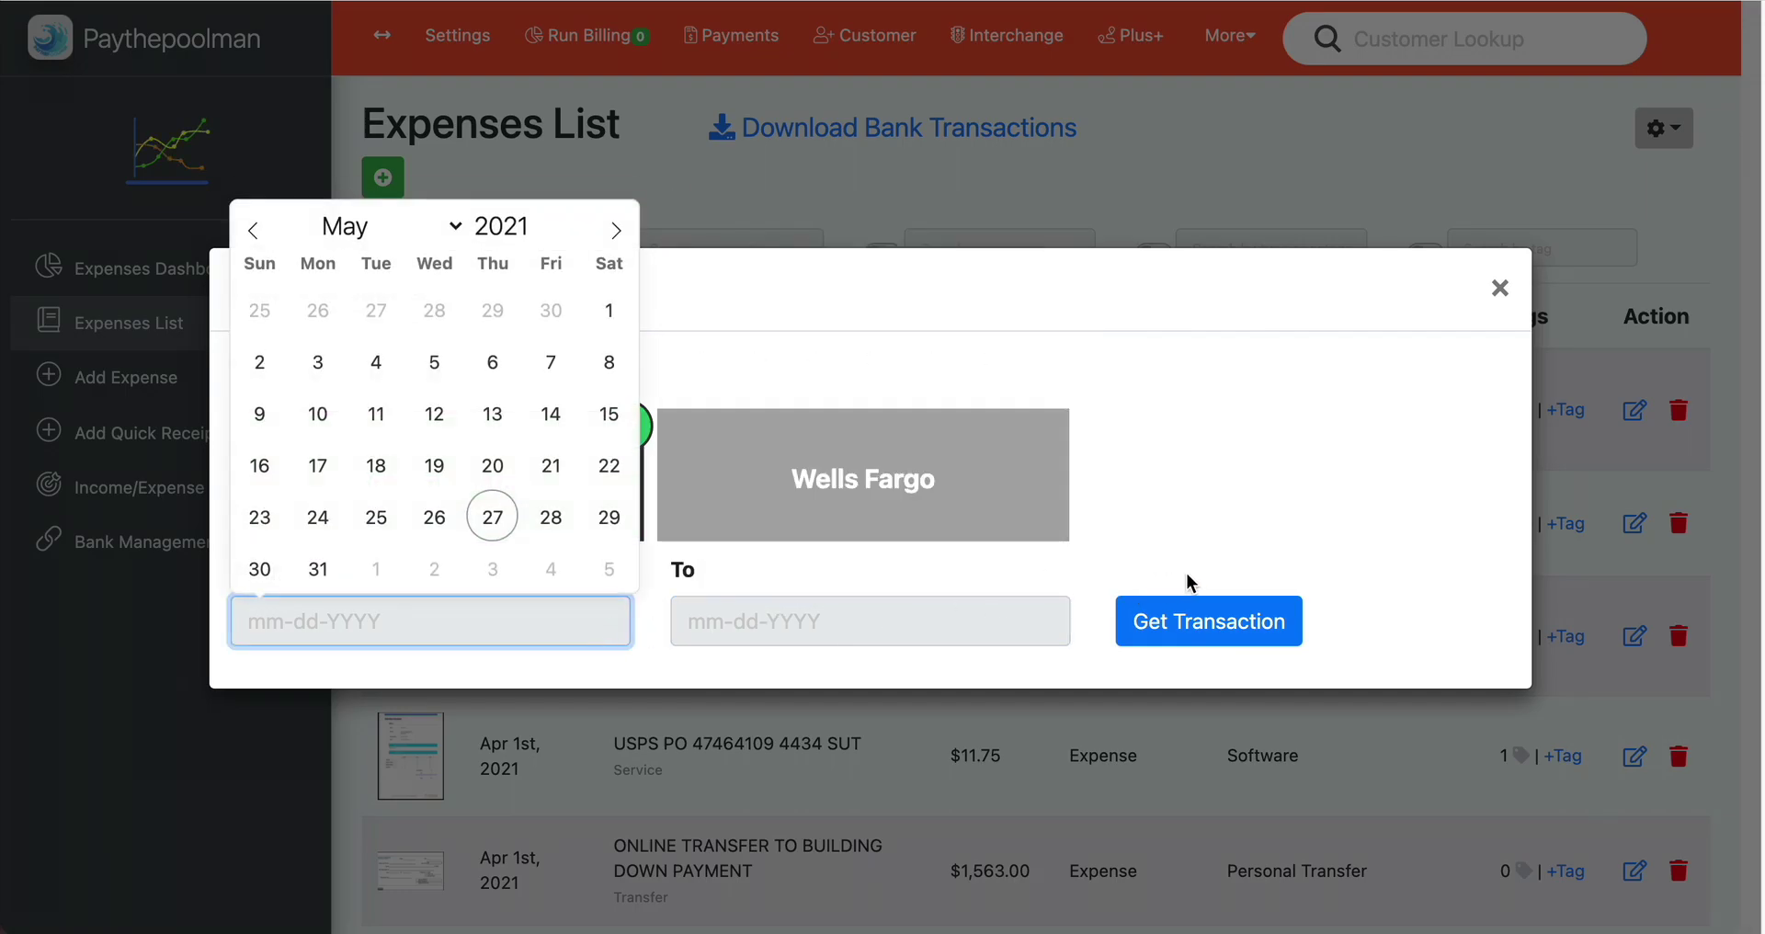
left_click(1501, 288)
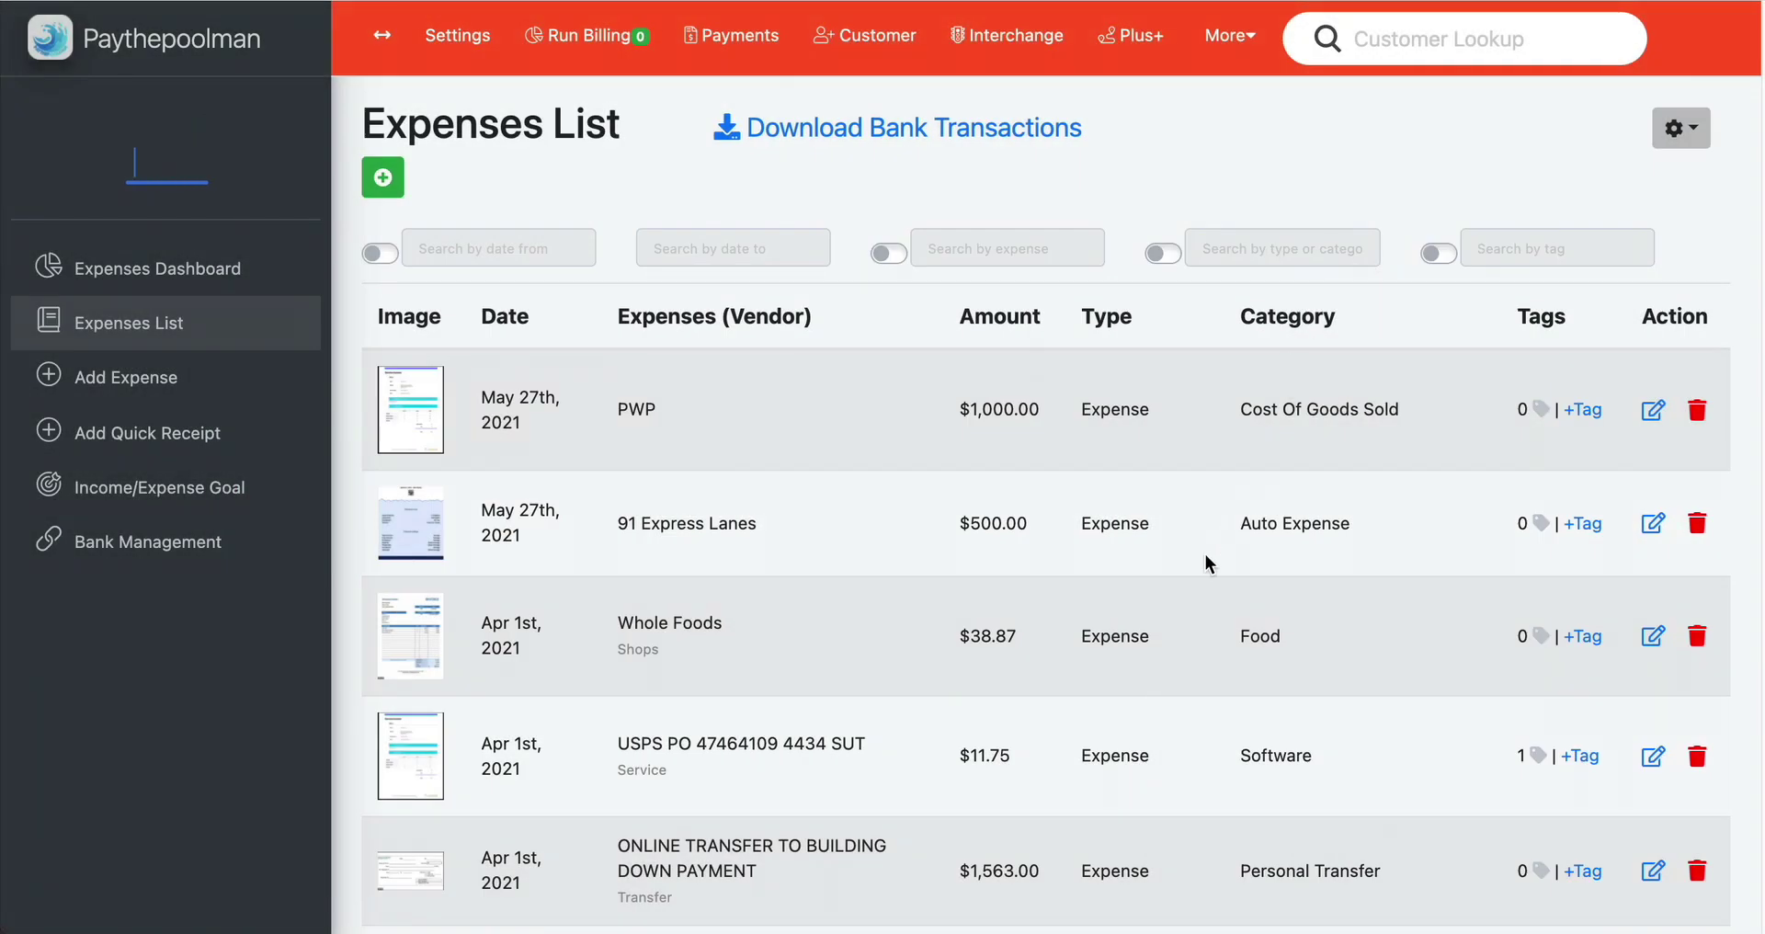
Assign the Software expense category to the uncategorized $40.90 BP travel transaction from Apr 1st, 2021
scroll(1151, 587, "down", 4)
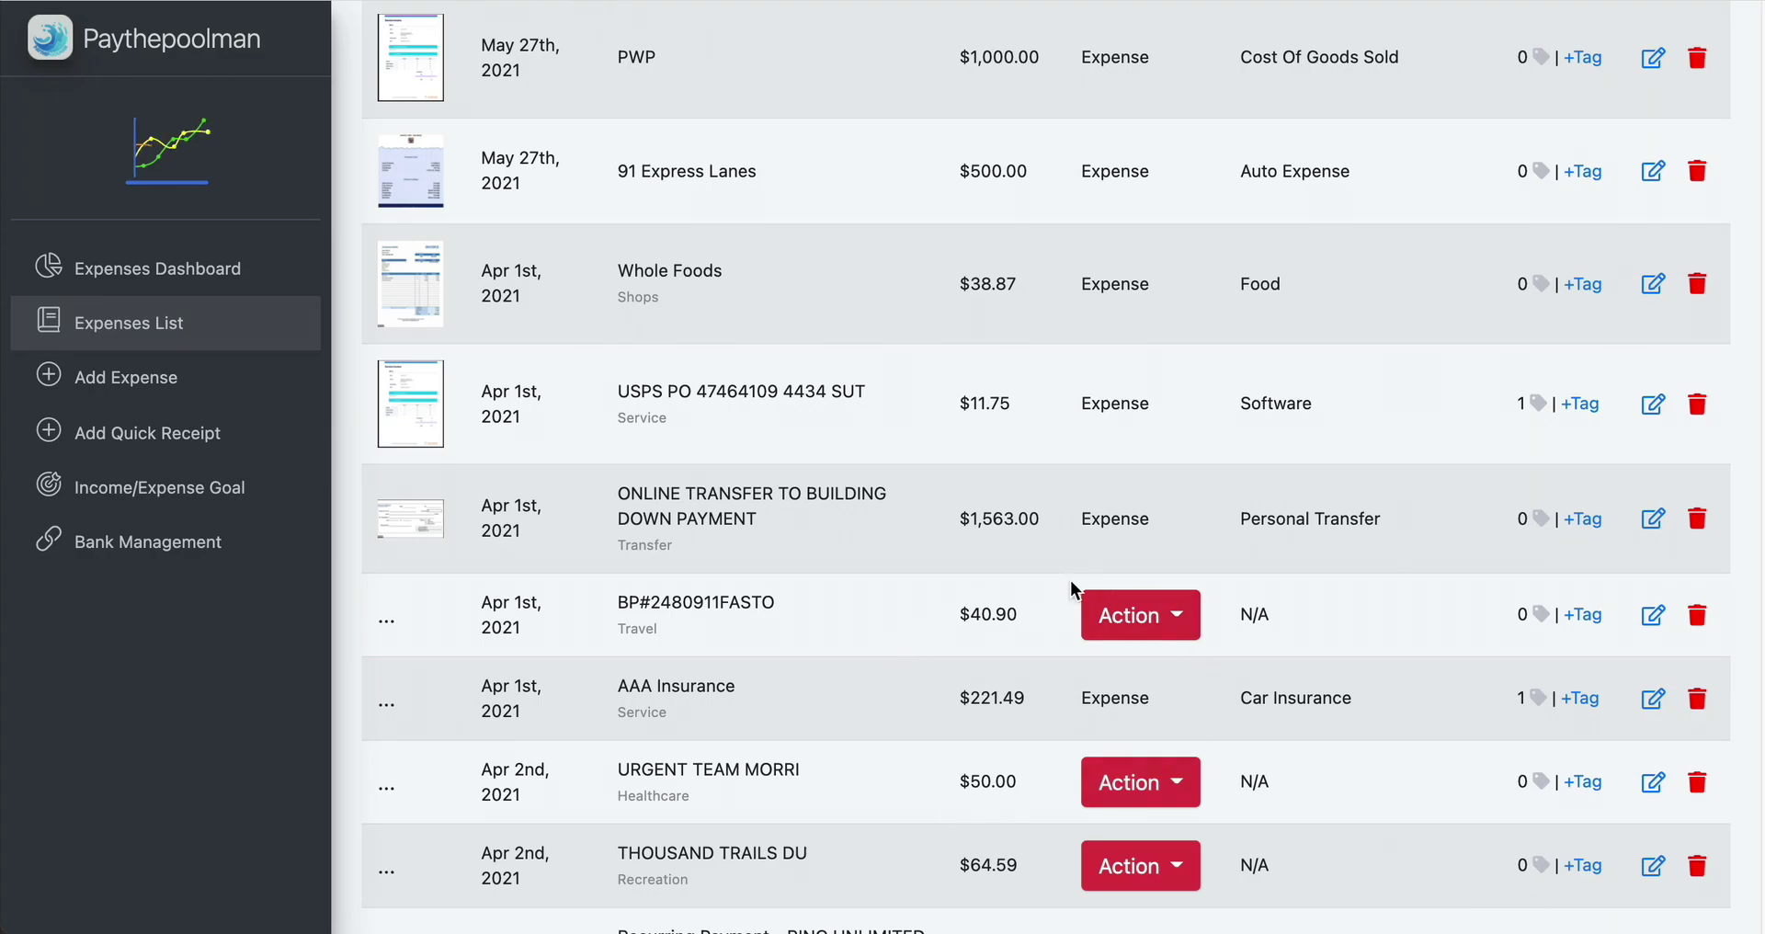
scroll(1181, 743, "down", 2)
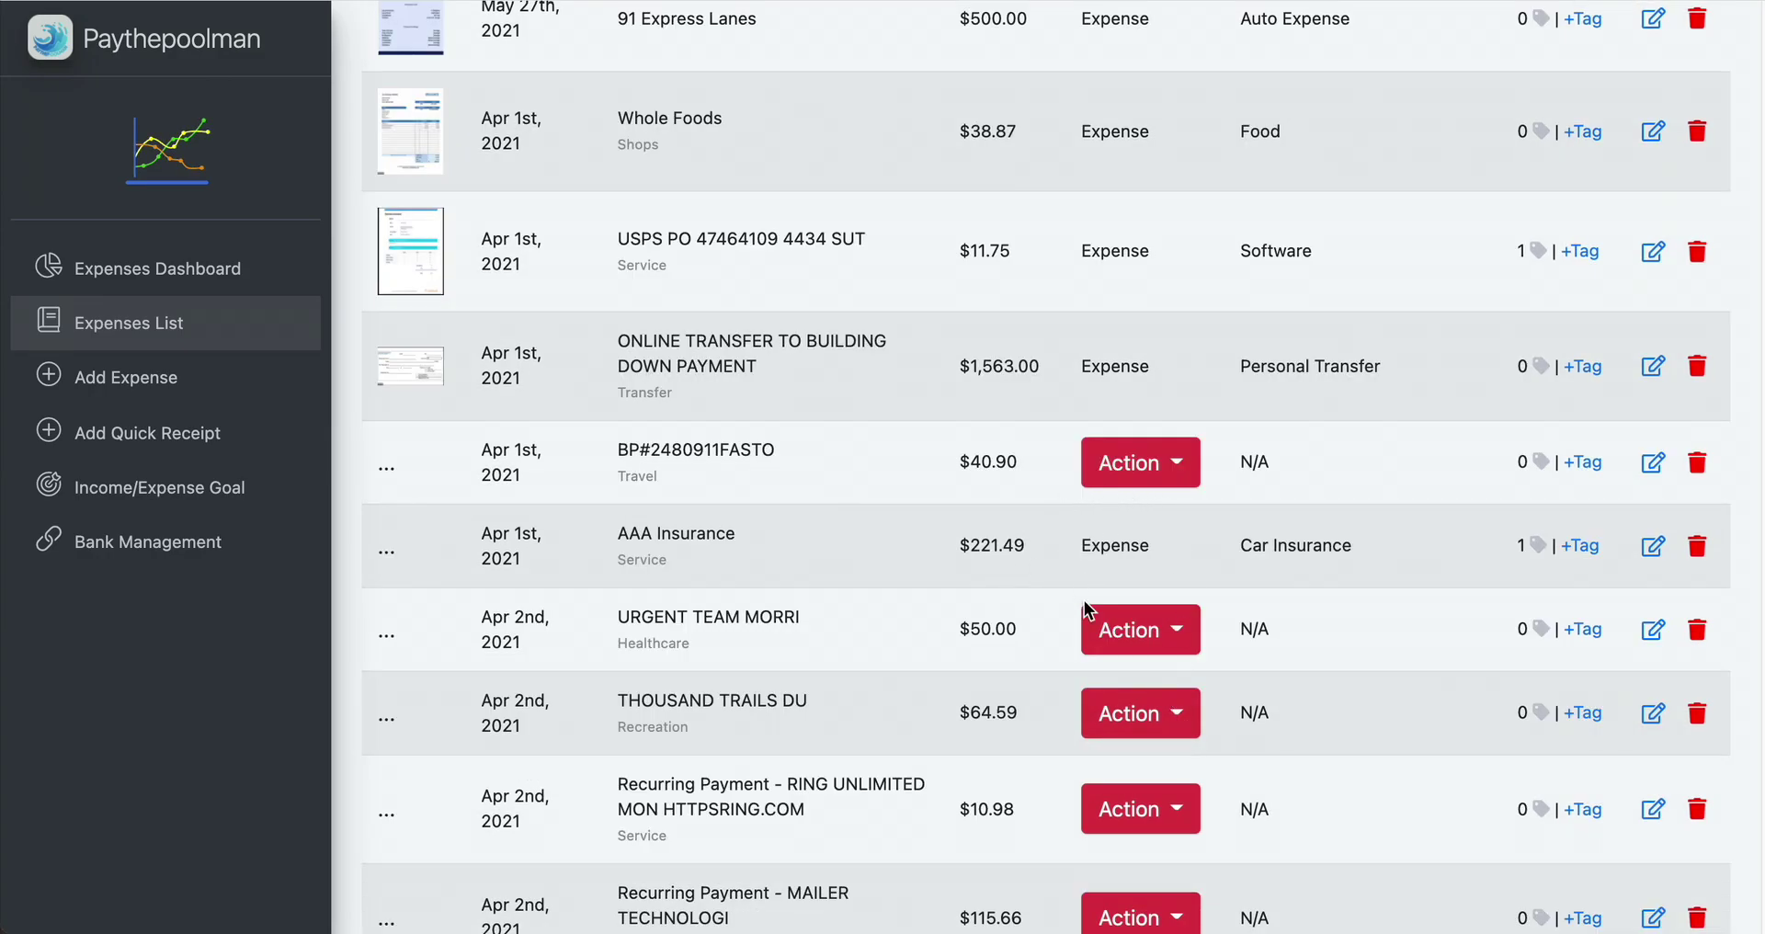
scroll(1088, 644, "up", 1)
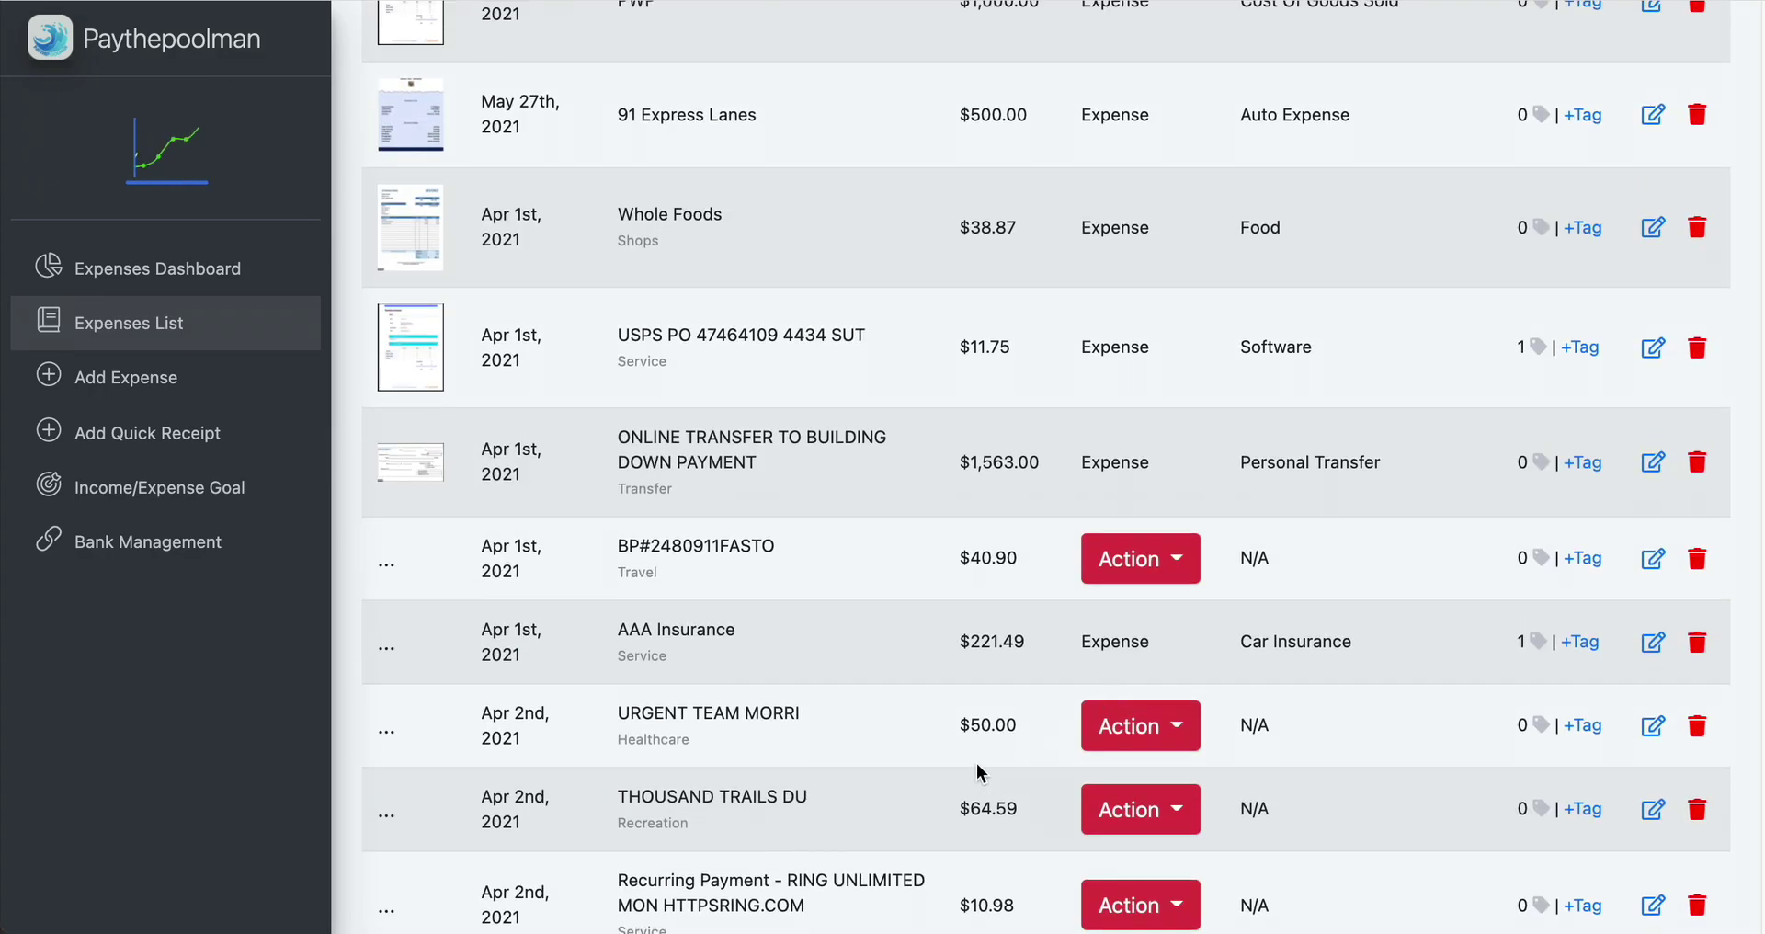
scroll(976, 770, "up", 1)
left_click(1138, 622)
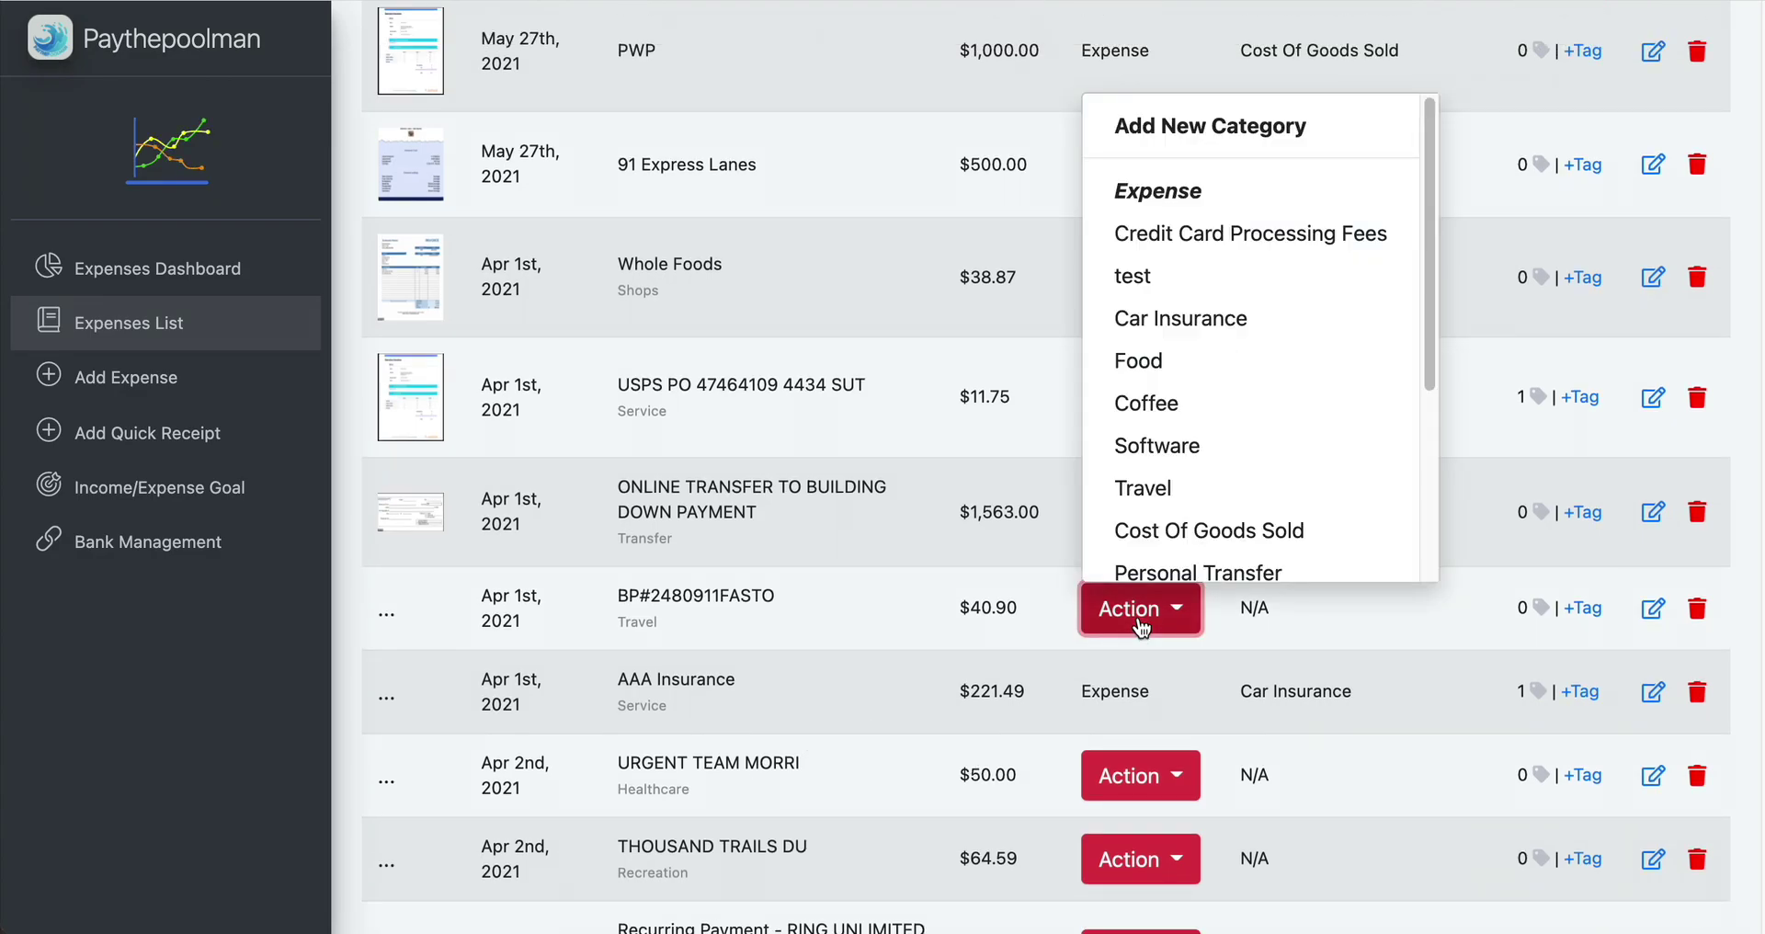
left_click(1155, 444)
Categorize the URGENT TEAM MORRI transaction as Cost Of Goods Sold and the THOUSAND TRAILS DU transaction as Car Insurance
left_click(1137, 787)
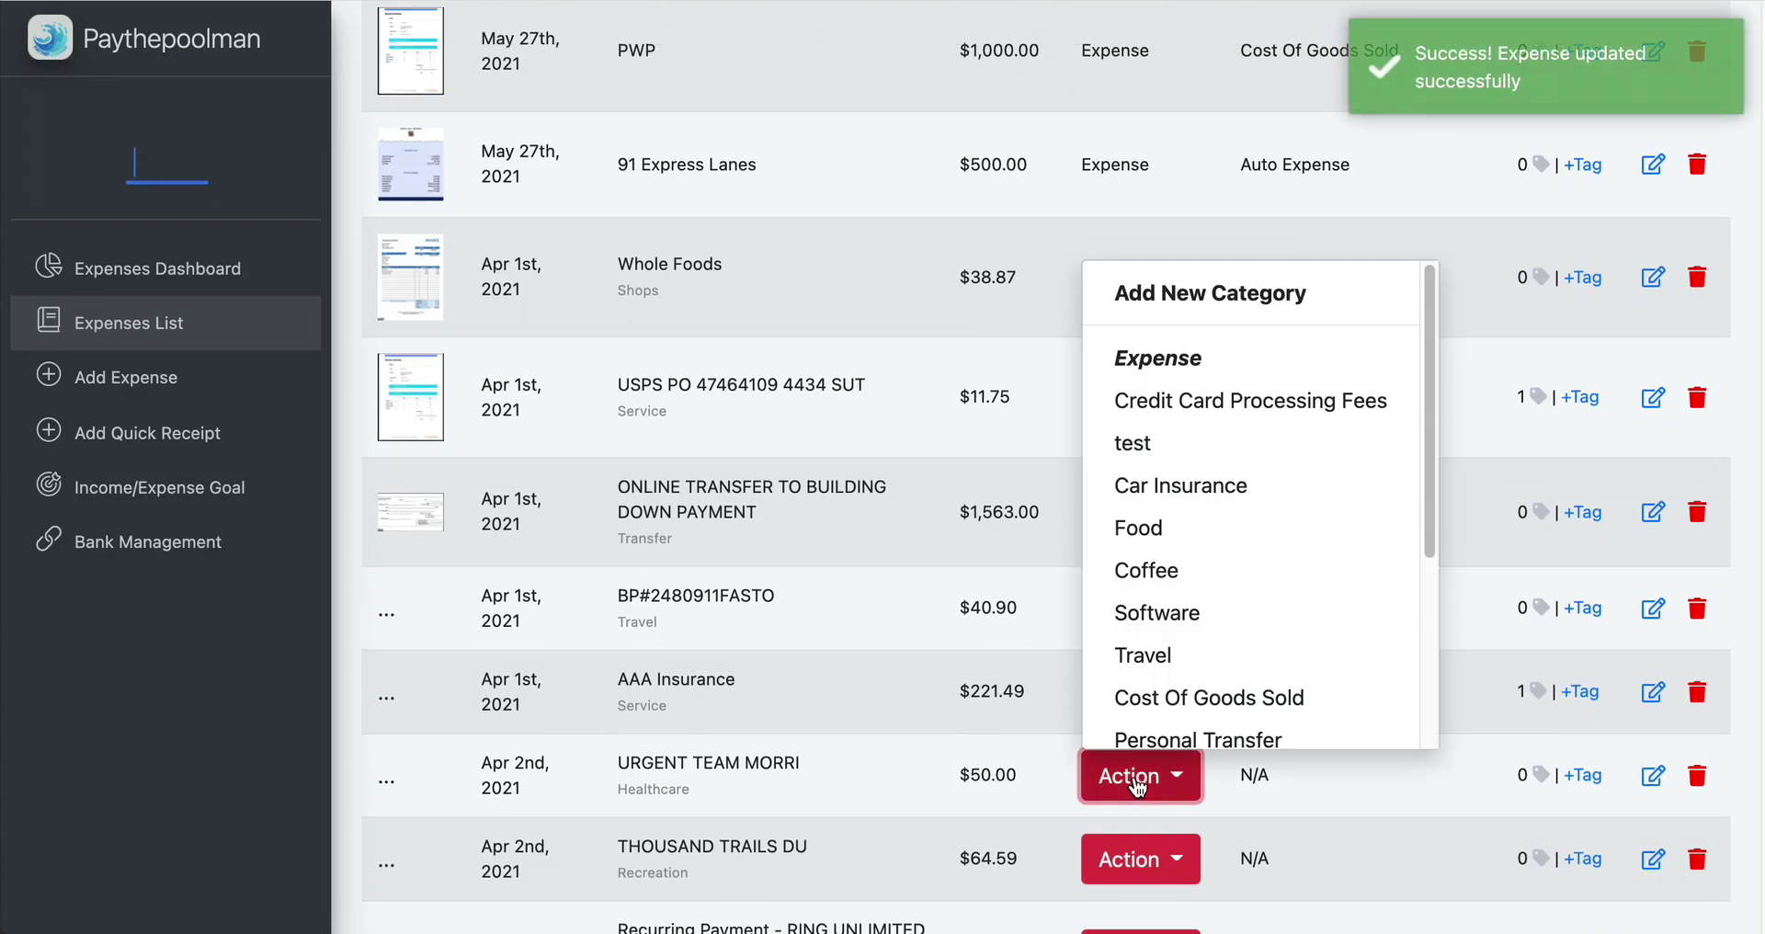
left_click(1130, 704)
left_click(1144, 842)
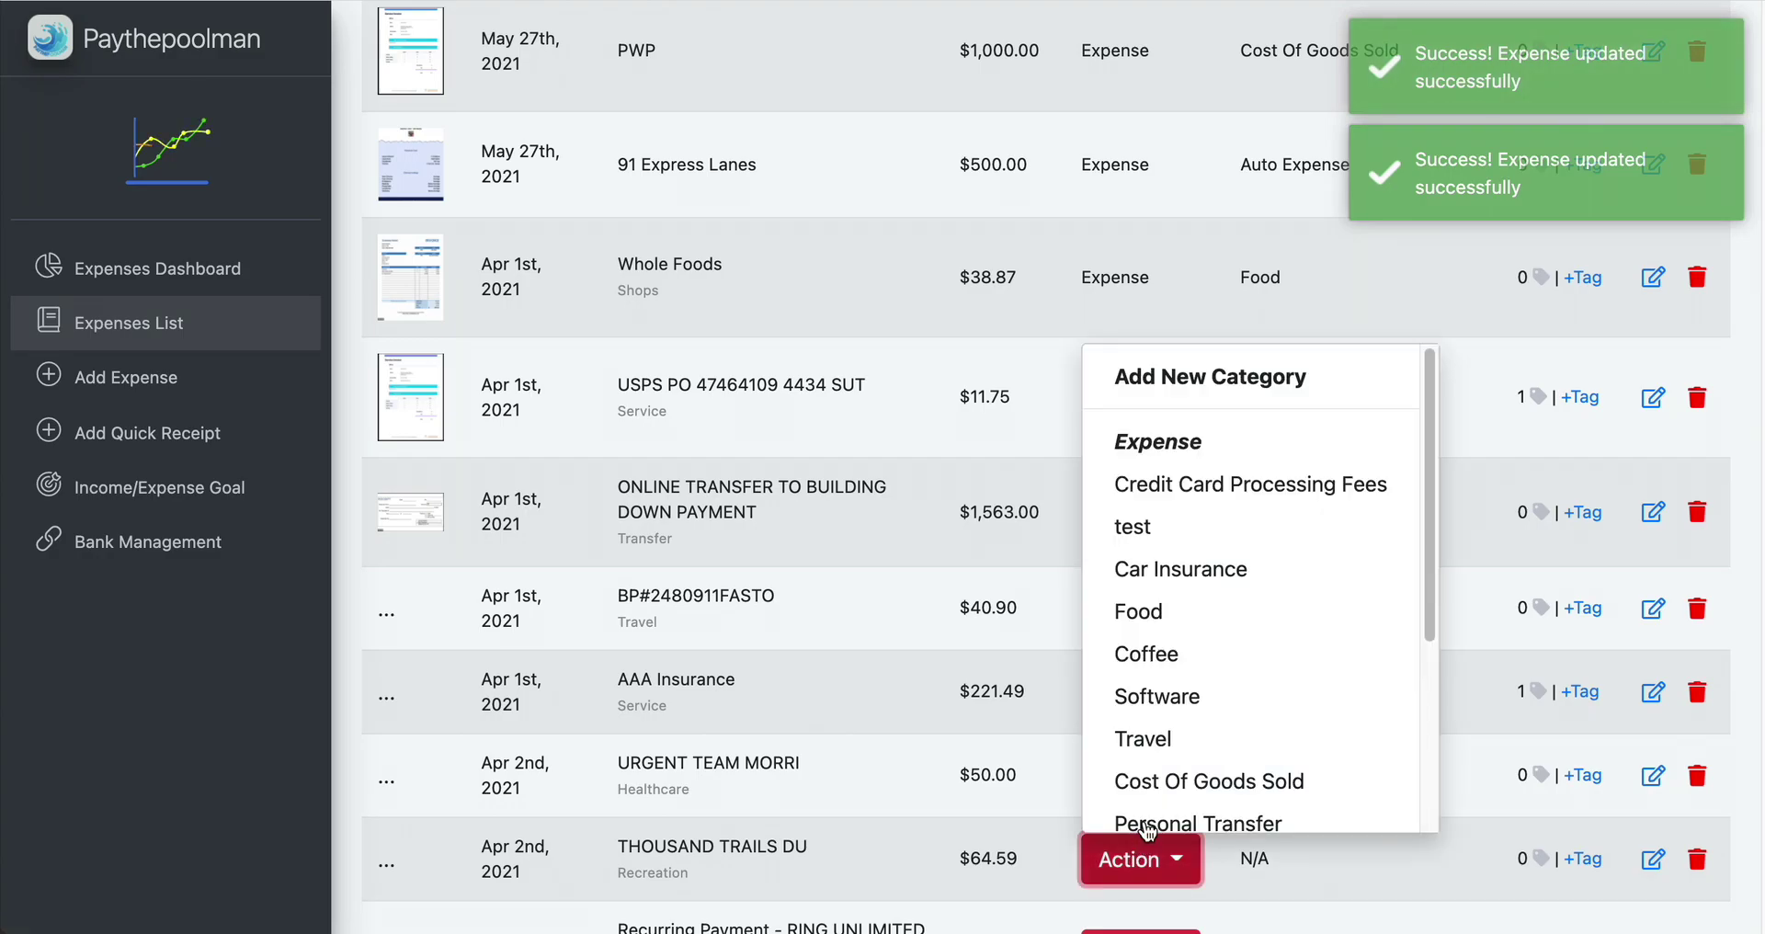
left_click(1167, 567)
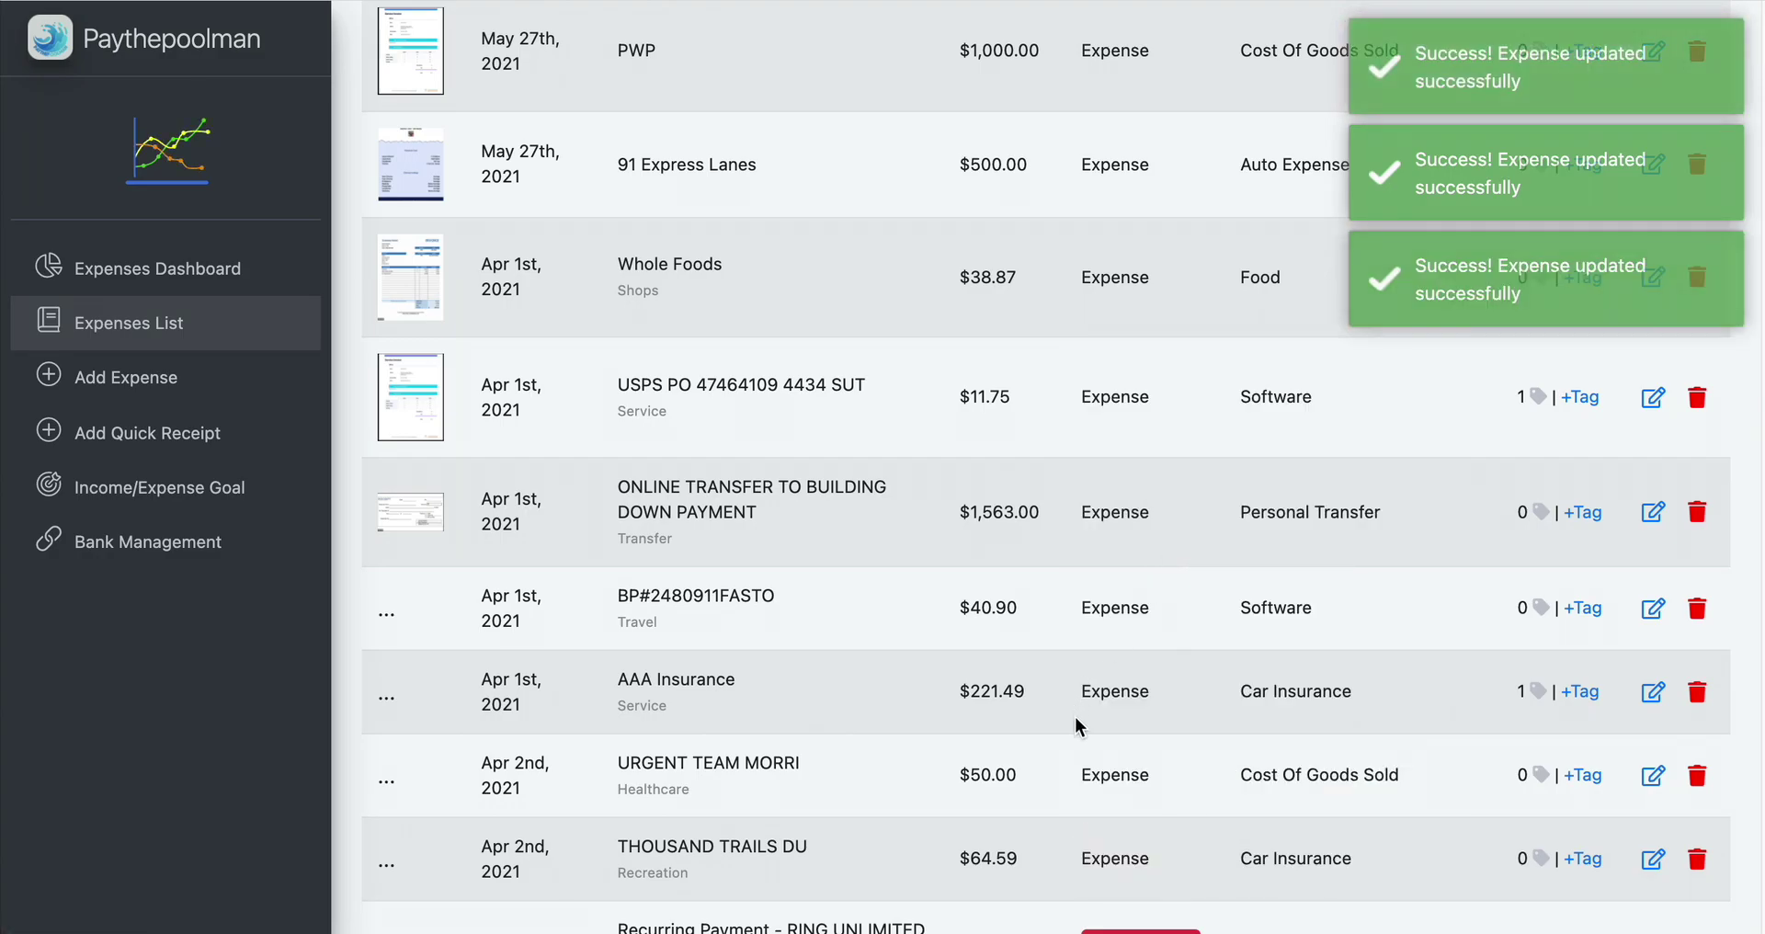
scroll(1076, 745, "up", 5)
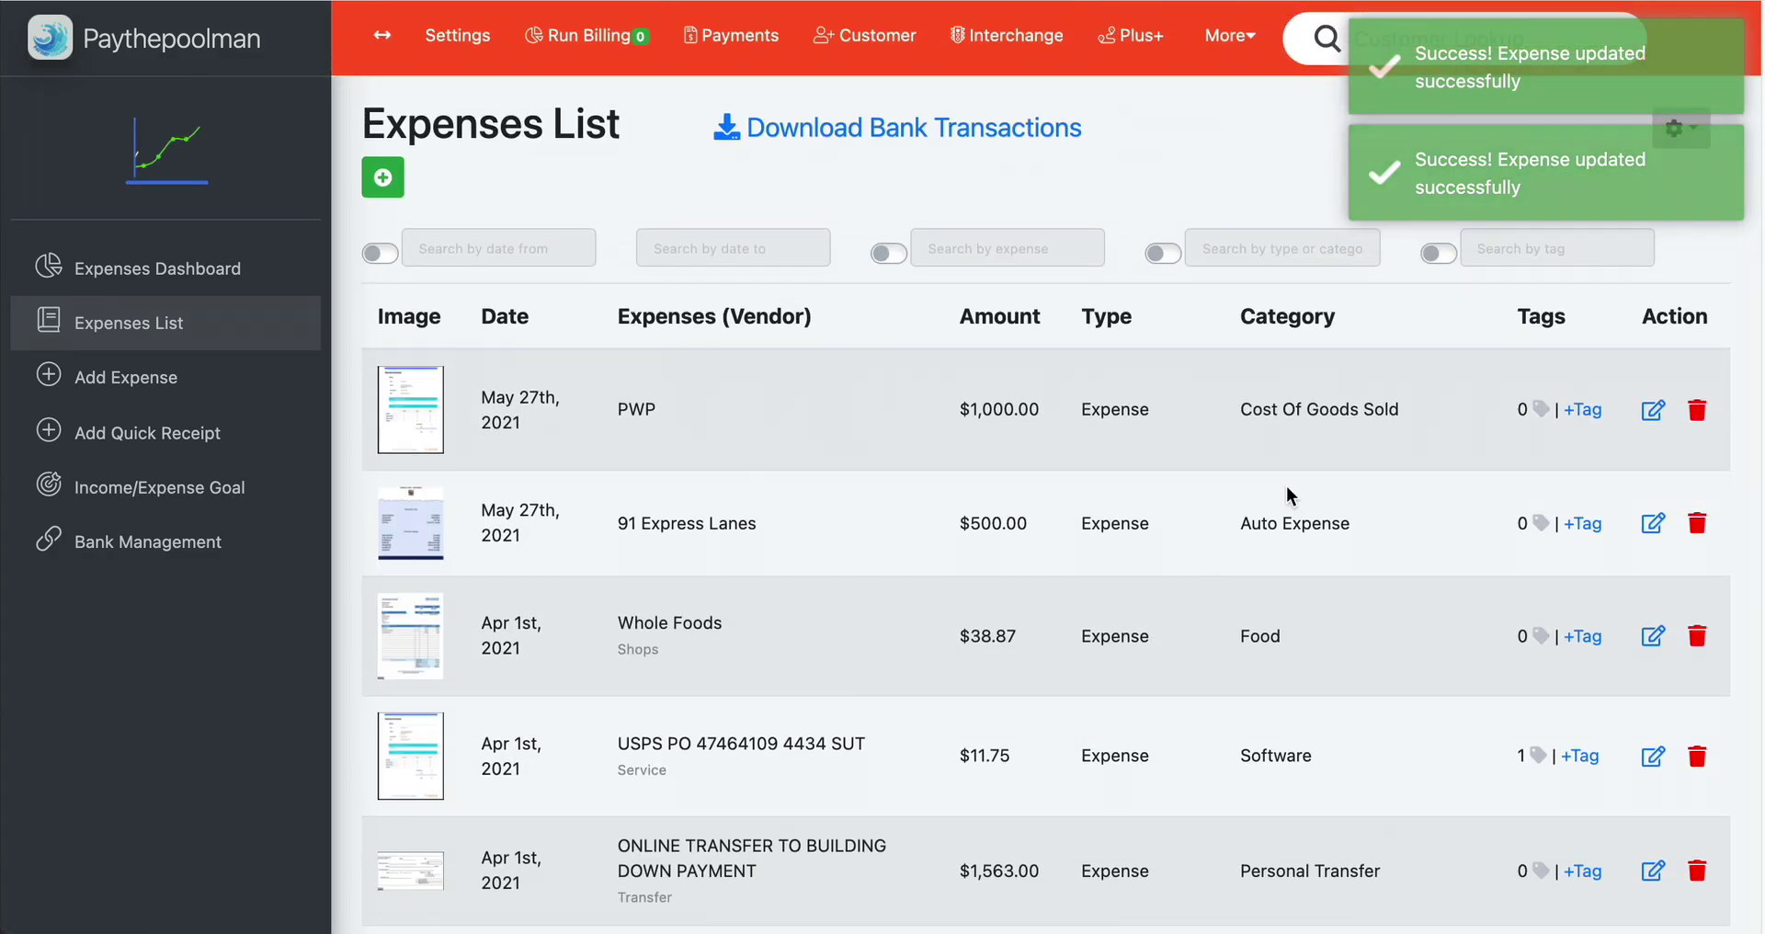